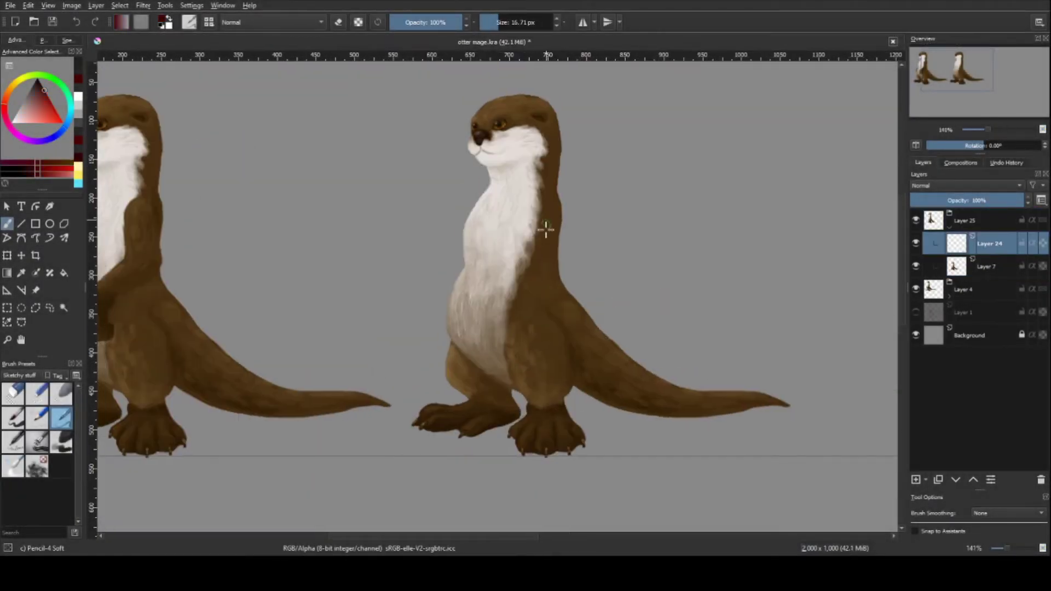
- Sketch a red staff and reaching arm beside the right otter, erasing stray strokes
left_click_drag(546, 230, 565, 272)
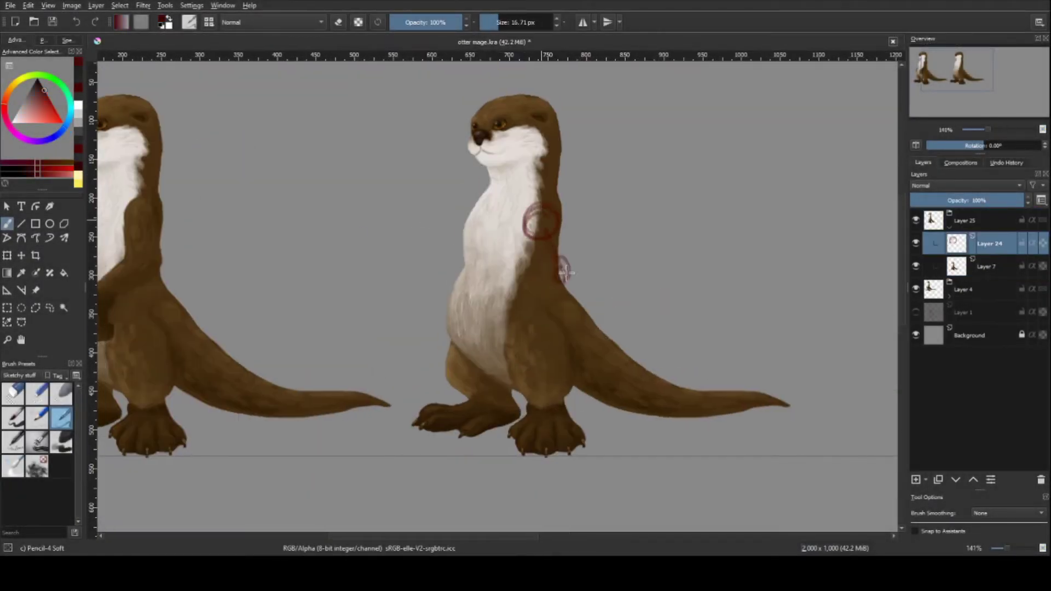
left_click_drag(438, 270, 404, 234)
left_click_drag(406, 188, 399, 411)
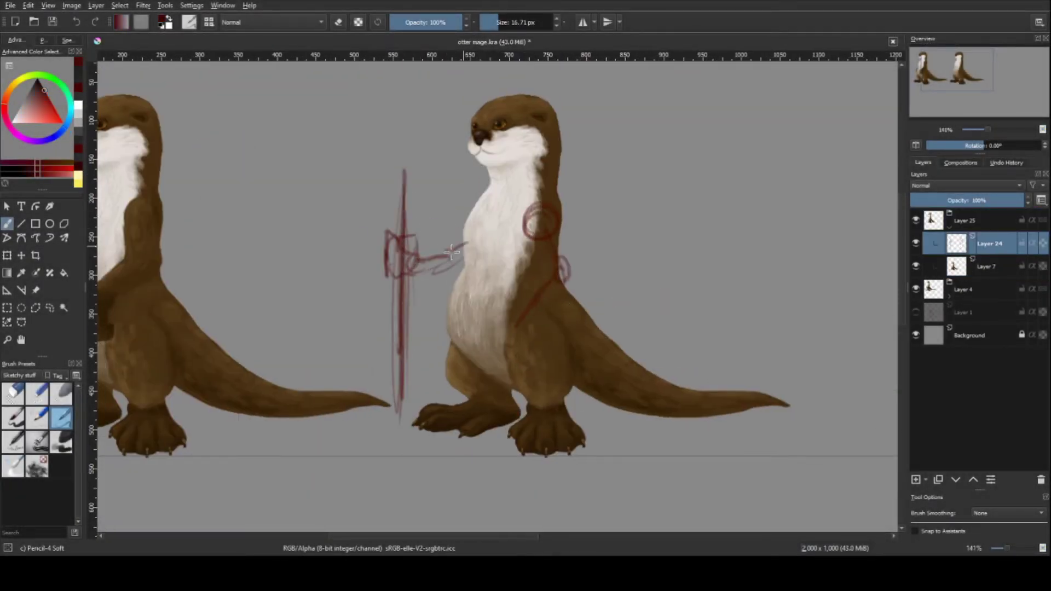
left_click_drag(542, 208, 520, 307)
left_click(13, 393)
key("/")
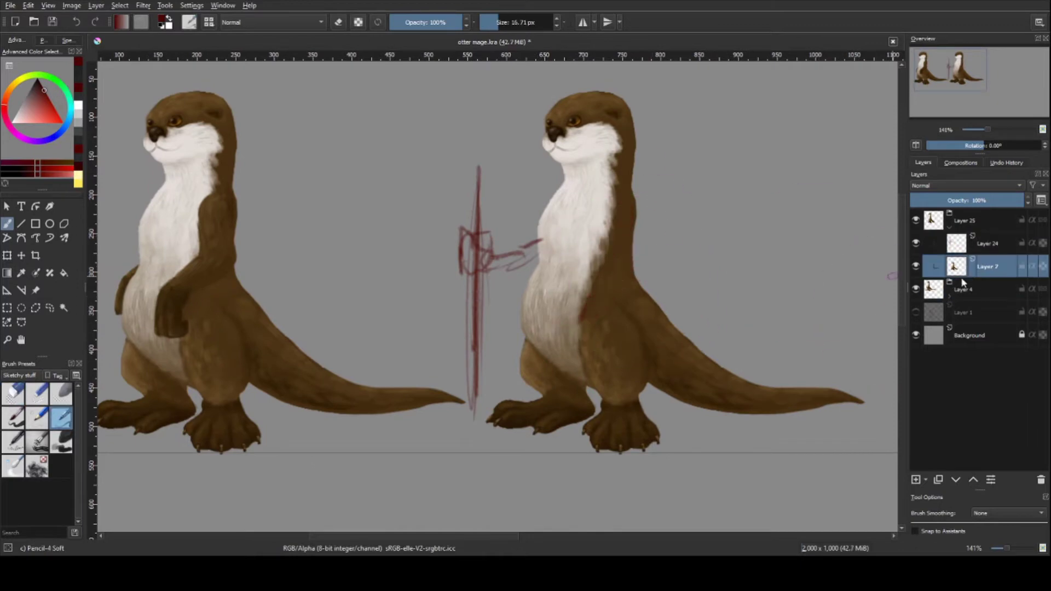
- Duplicate the sketch layer, hide the copy, and transform the copied arm
key("ctrl+j")
left_click(916, 245)
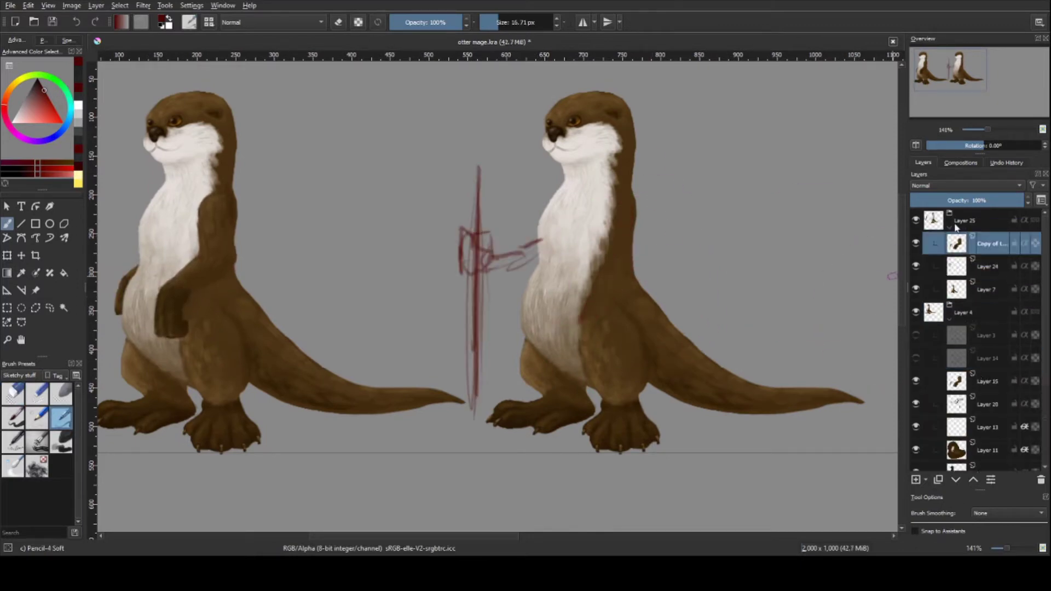
key("ctrl+t")
key("Return")
key("b")
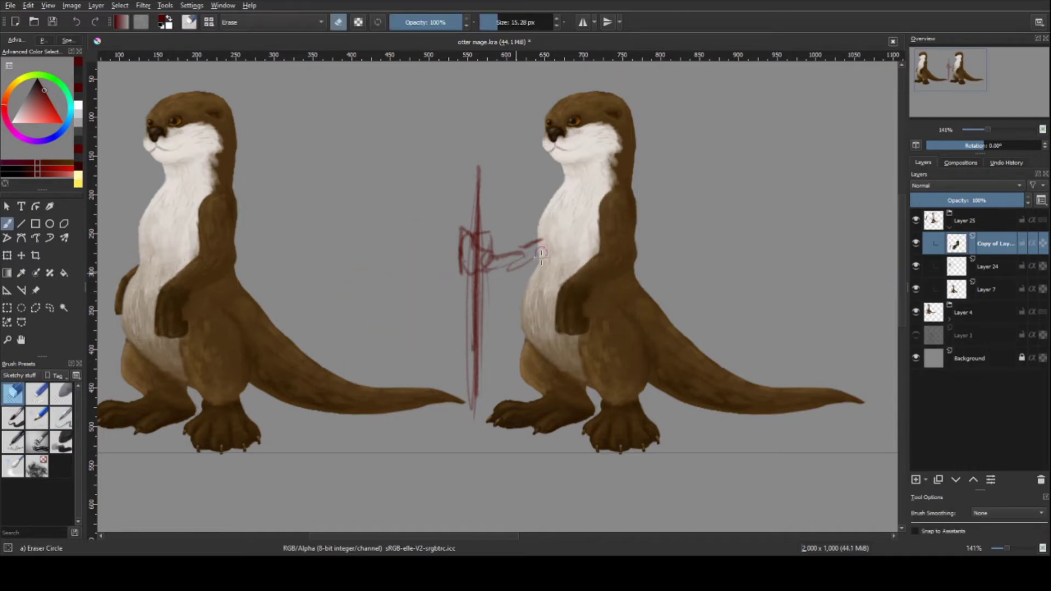
- Trim the arm sketch, fade the red sketch, and add a renamed arm layer
key("Page_Down")
mouse_move(572, 197)
left_mouse_down()
mouse_move(547, 252)
mouse_move(497, 266)
mouse_move(489, 257)
left_mouse_up()
key("Page_Up")
key("ctrl+z")
key("slash")
key("Insert")
double_click(985, 267)
- Move the arm layer behind the body, paint a dark brown paw, and hide the staff sketch
key("ctrl+Page_Down")
key("ctrl+Page_Down")
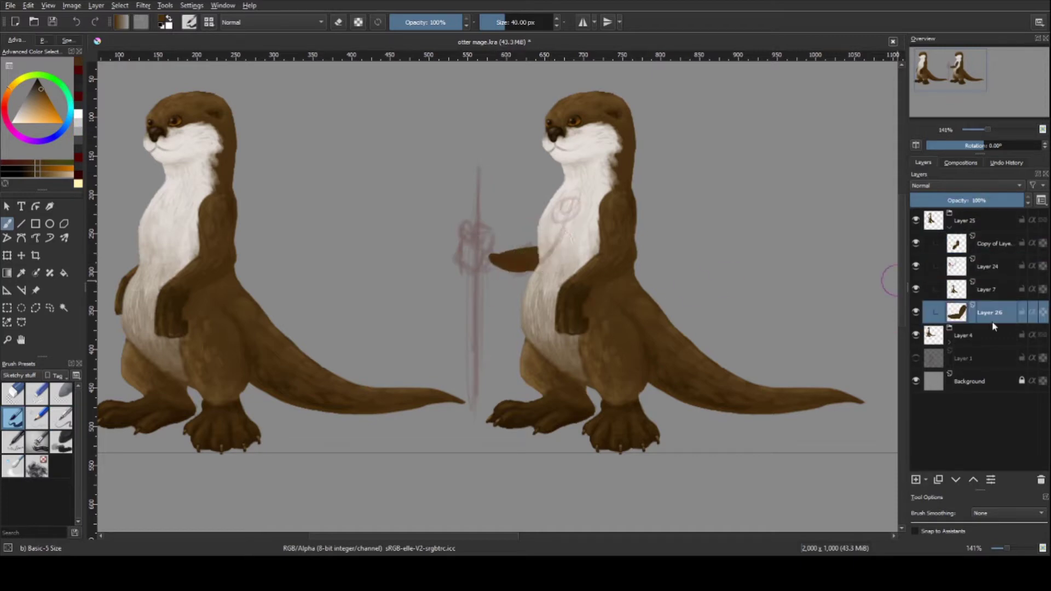
scroll(563, 259, "up", 2)
scroll(515, 332, "down", 2)
left_click_drag(405, 307, 434, 299)
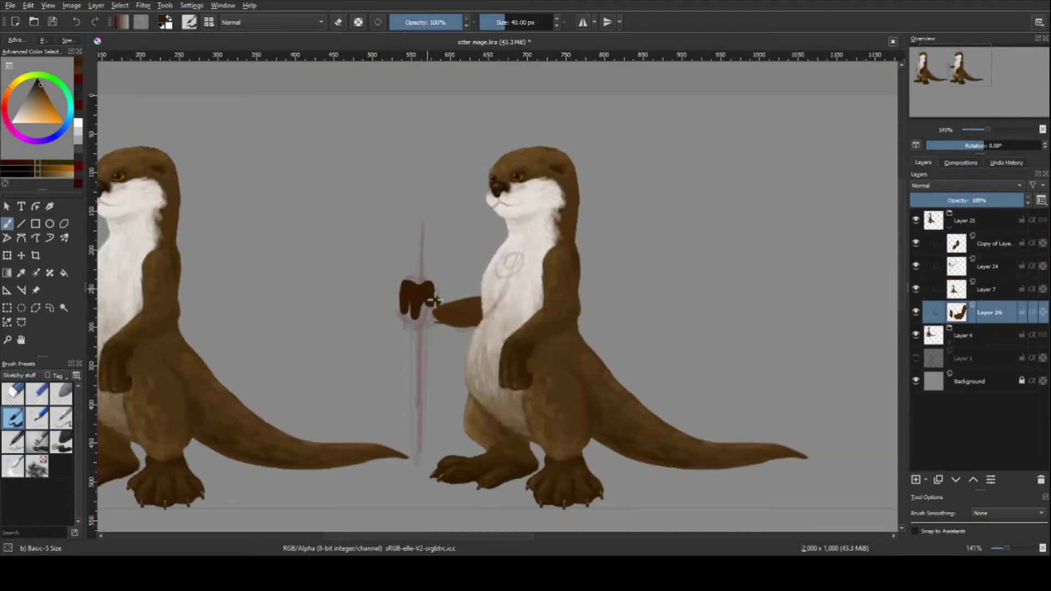
key("ctrl+h")
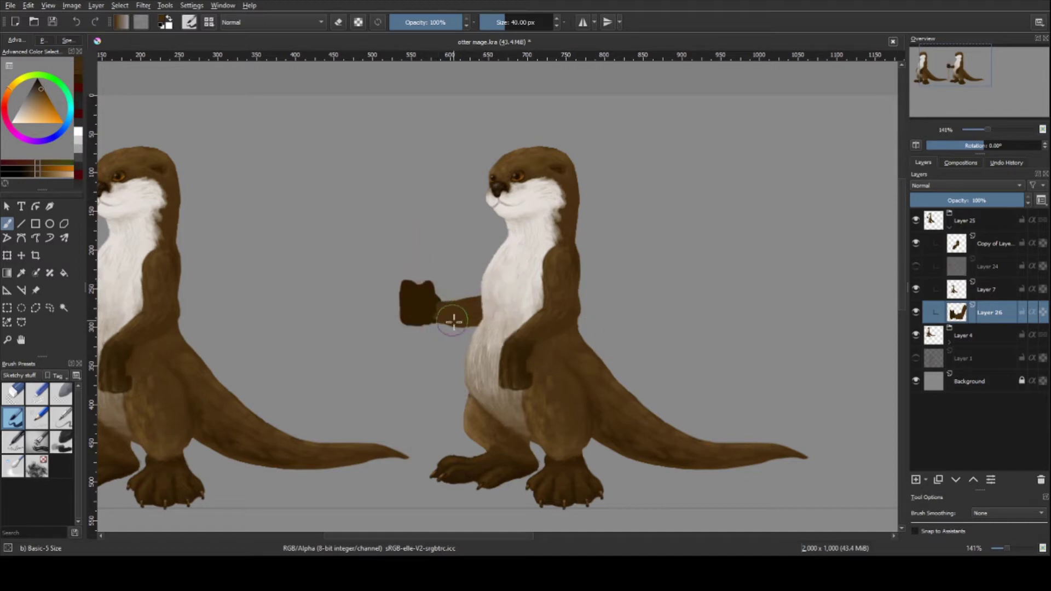
- Draw a thick dark grey vertical staff through the paw with the Line tool on a new layer
key("Insert")
key("d")
key("v")
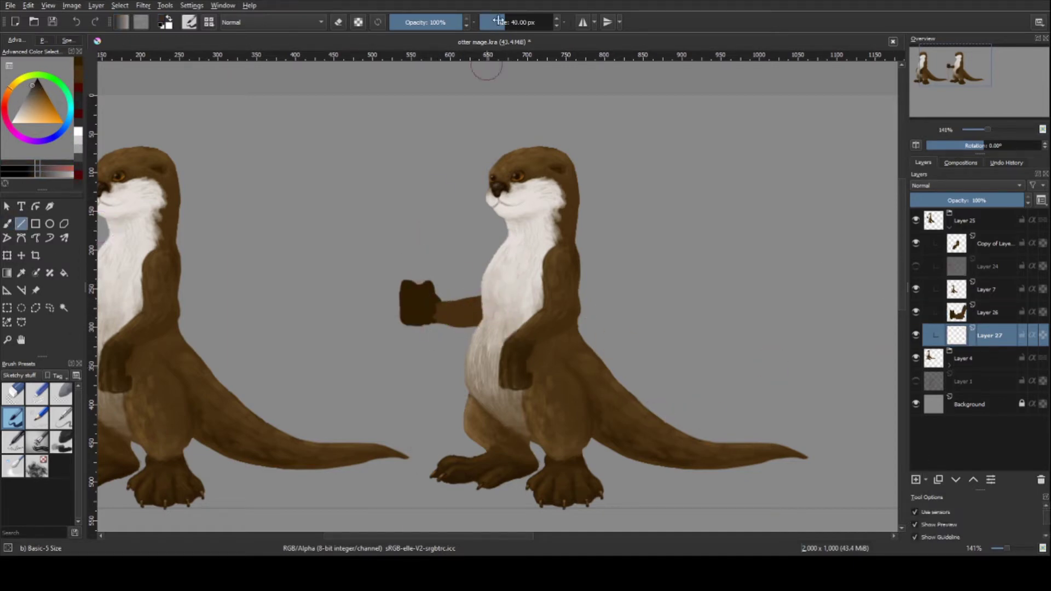
left_click_drag(418, 160, 419, 479)
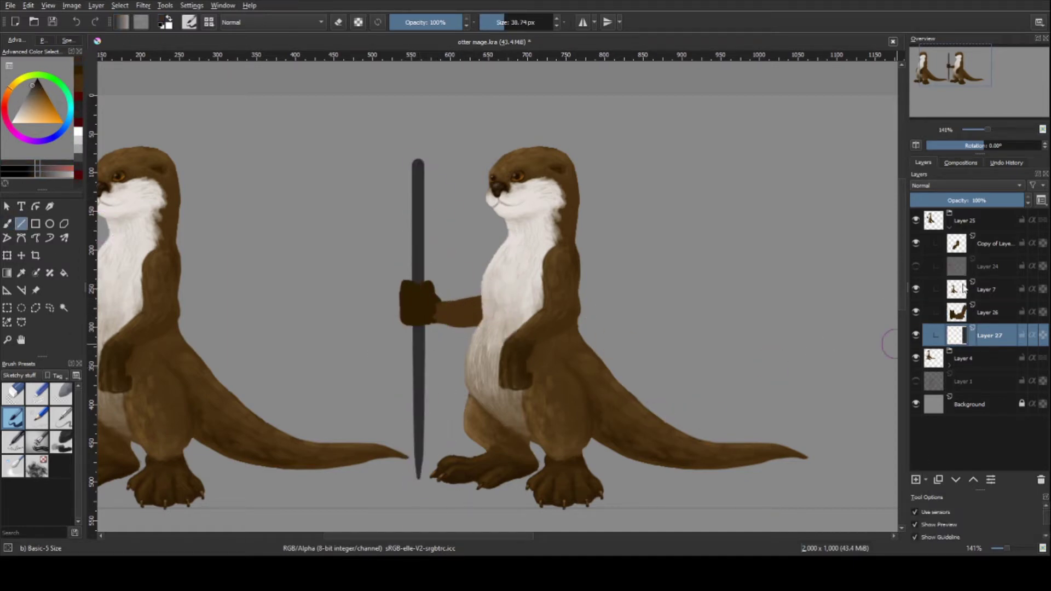
left_click(985, 312)
left_click(60, 441)
- Reshape the fist's top edge using brown sampled from the otter's fur
key("b")
left_click(579, 256, "ctrl")
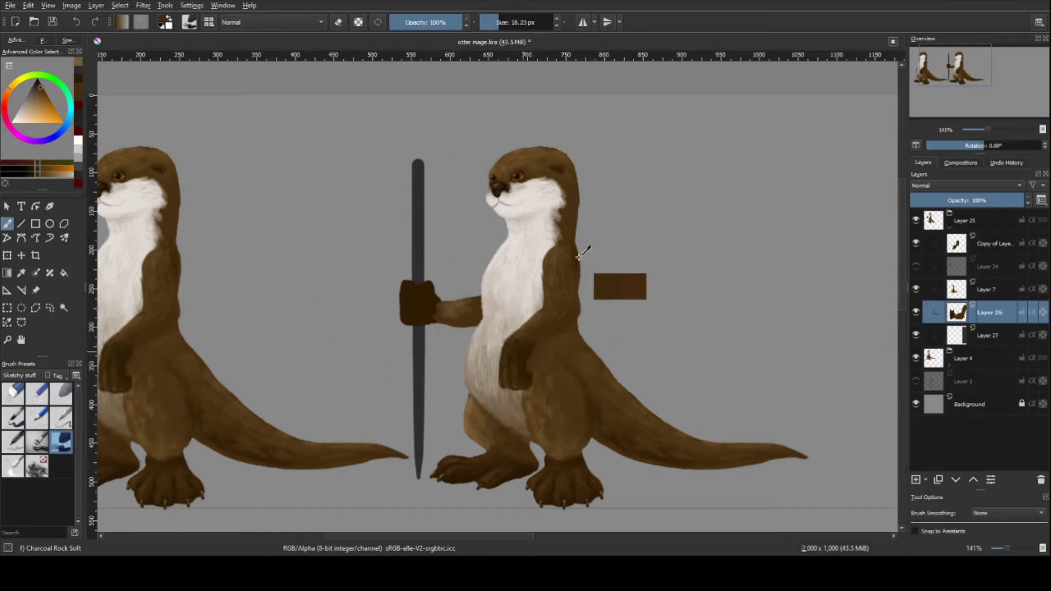
scroll(443, 284, "up", 2)
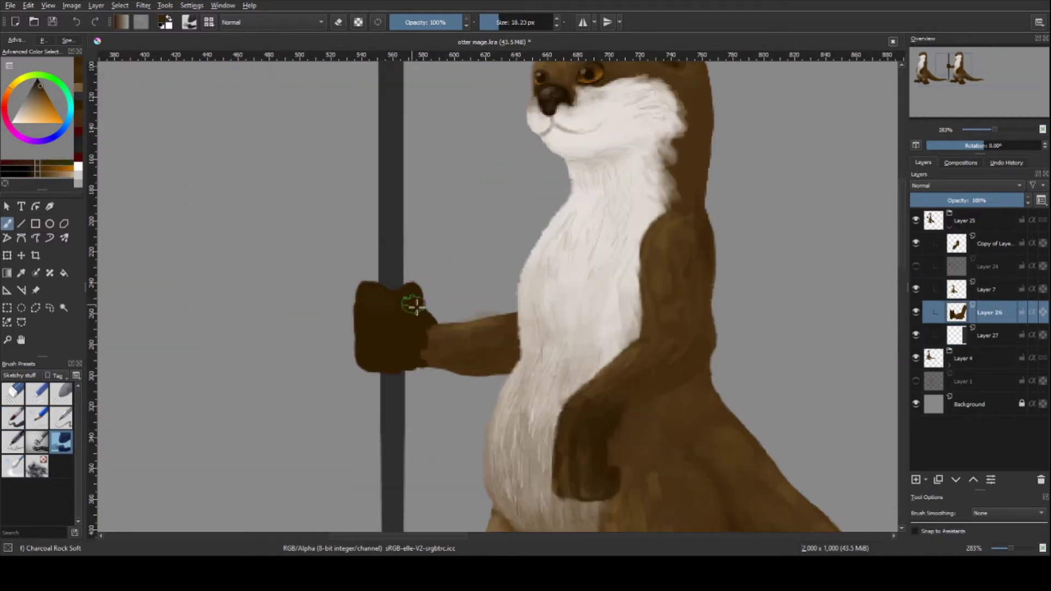
left_click_drag(414, 306, 371, 332)
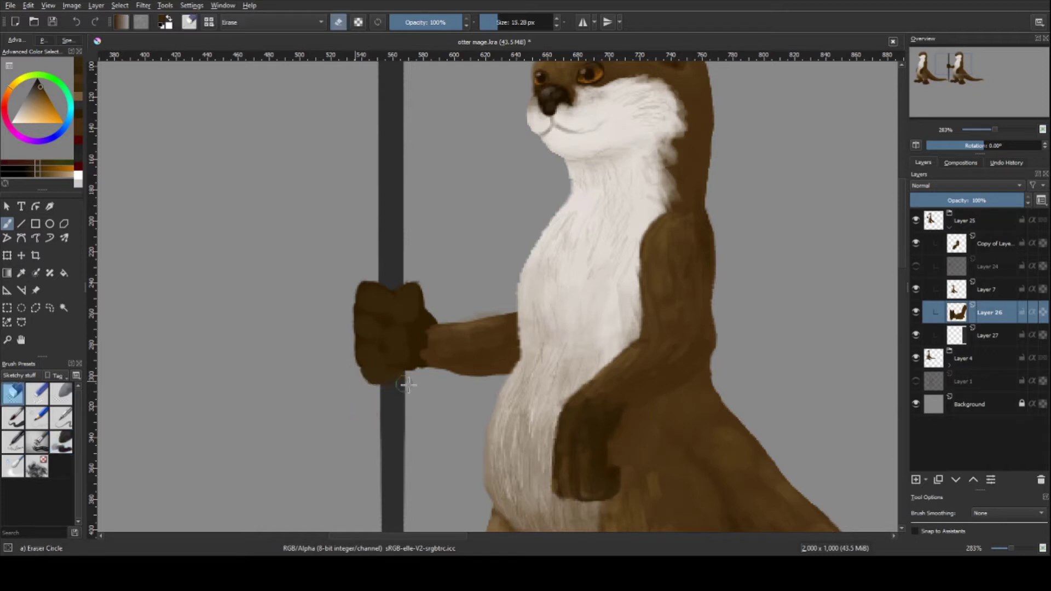
key("bracketleft")
key("bracketleft")
key("bracketleft")
- Shade the fist with darker browns for the knuckles and tan highlights
left_click(414, 330, "ctrl")
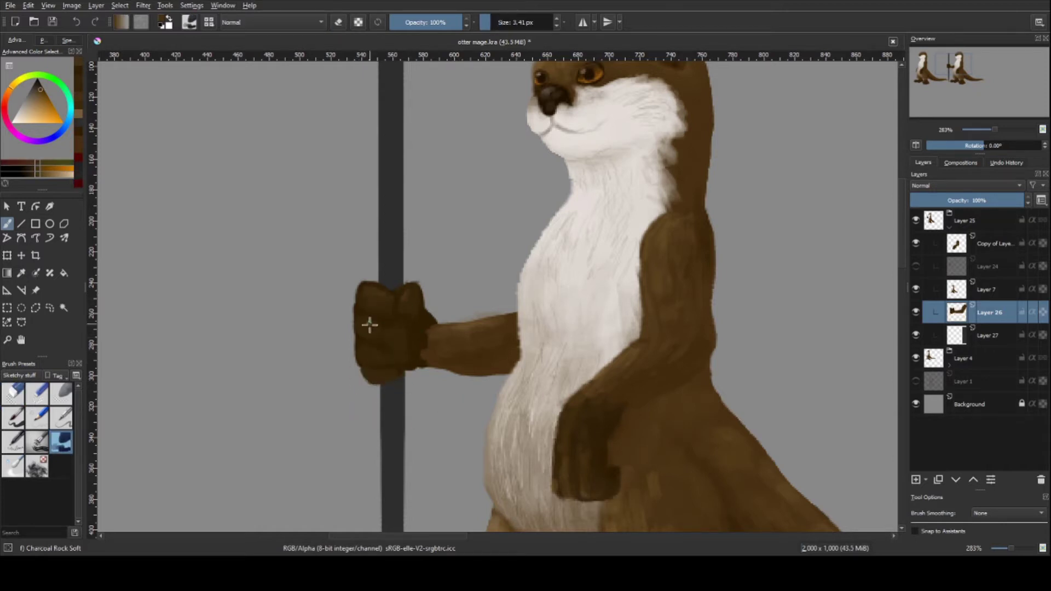
left_click(415, 334, "ctrl")
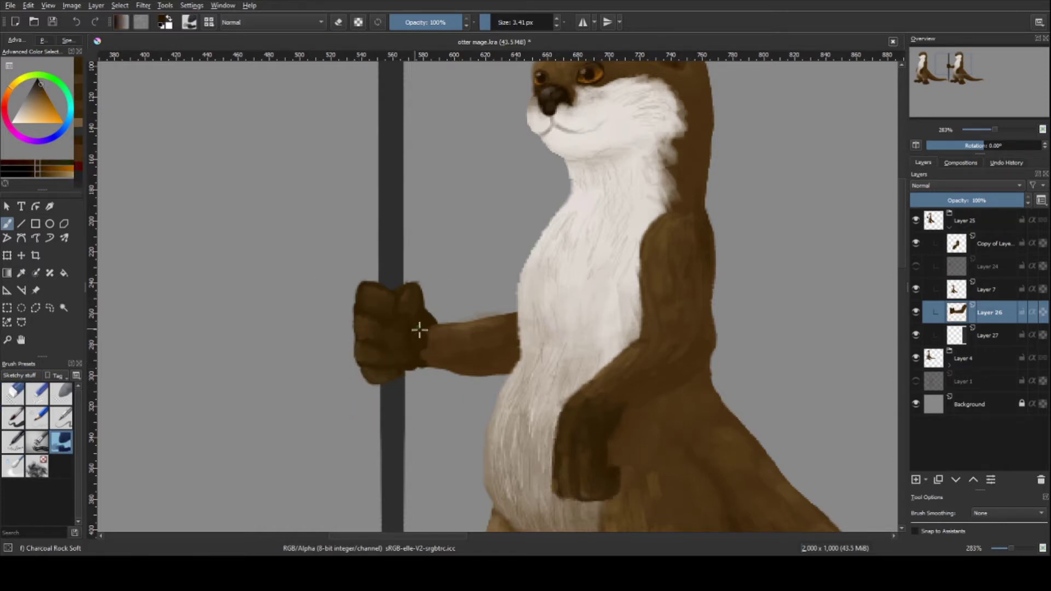
left_click(405, 299, "ctrl")
left_click(44, 100)
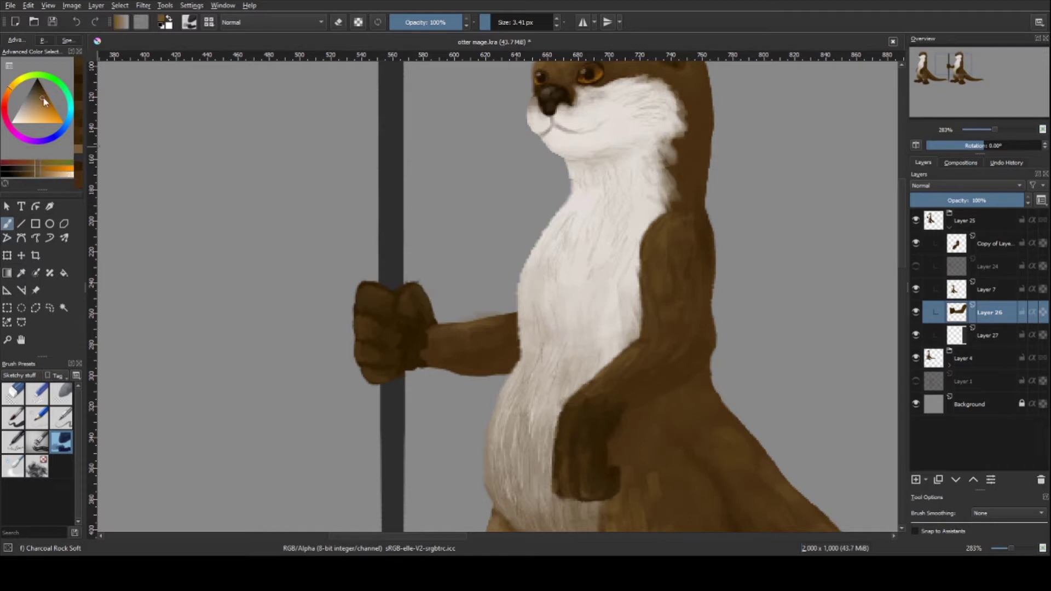
left_click(358, 328, "ctrl")
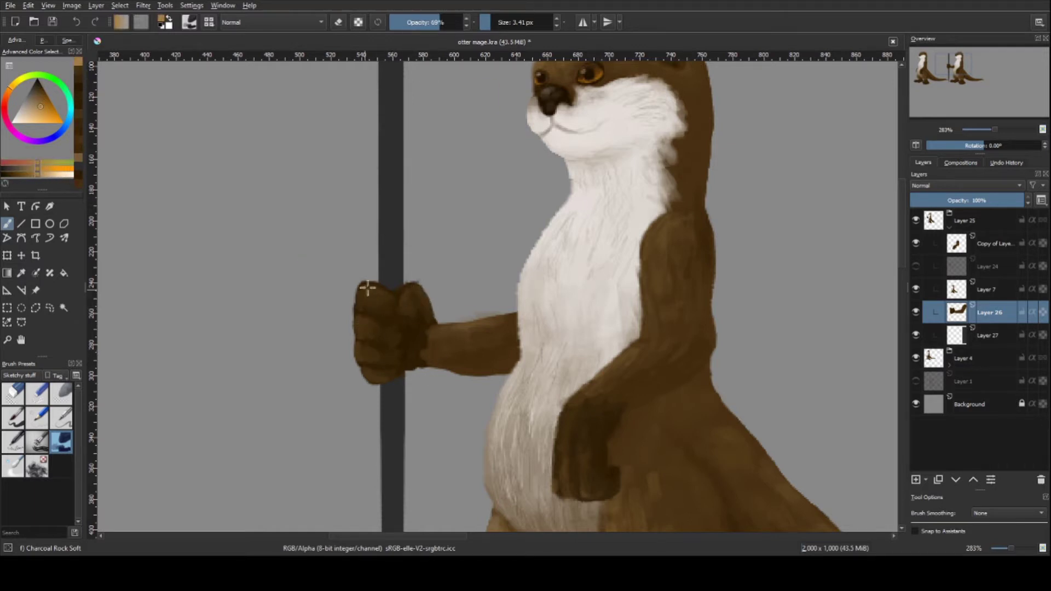
left_click(413, 298, "ctrl")
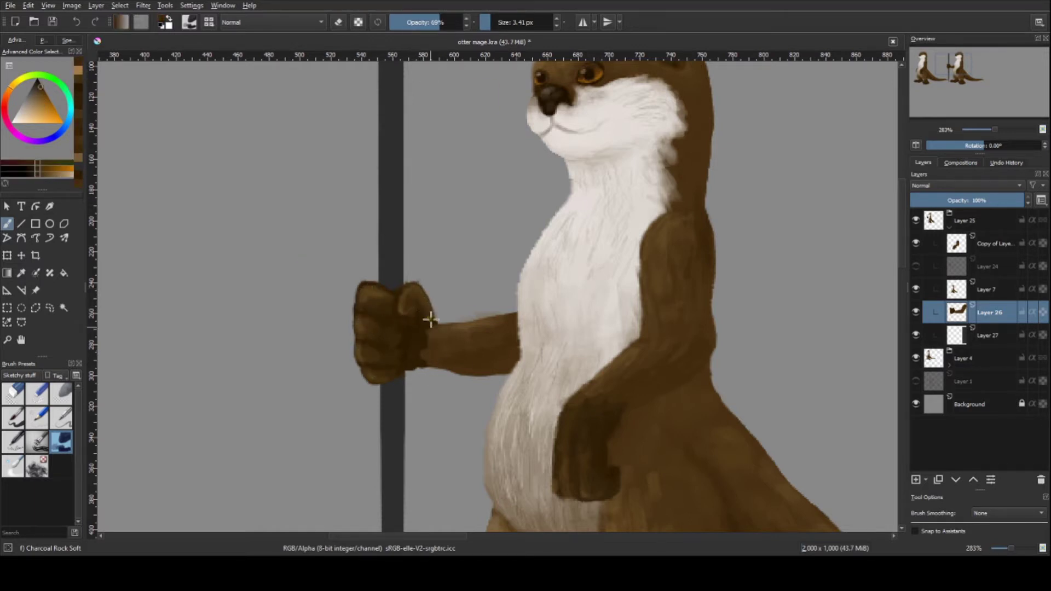
scroll(431, 319, "down", 5)
scroll(421, 313, "up", 4)
- Shift the fist with a transform so it sits on the staff
key("ctrl+t")
left_click_drag(432, 328, 448, 337)
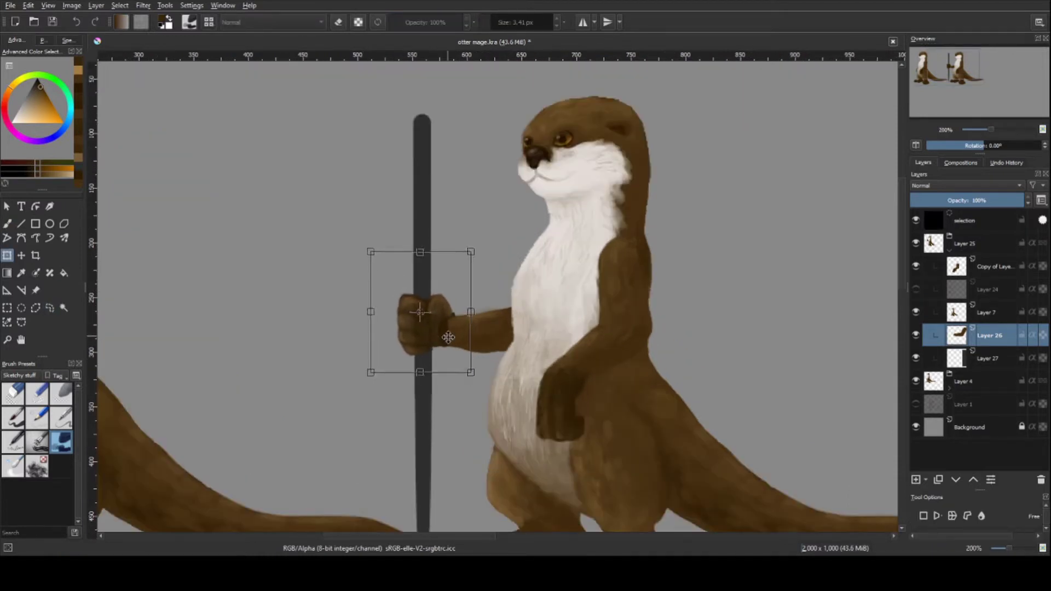
key("b")
key("ctrl+shift+a")
left_click(453, 331, "ctrl")
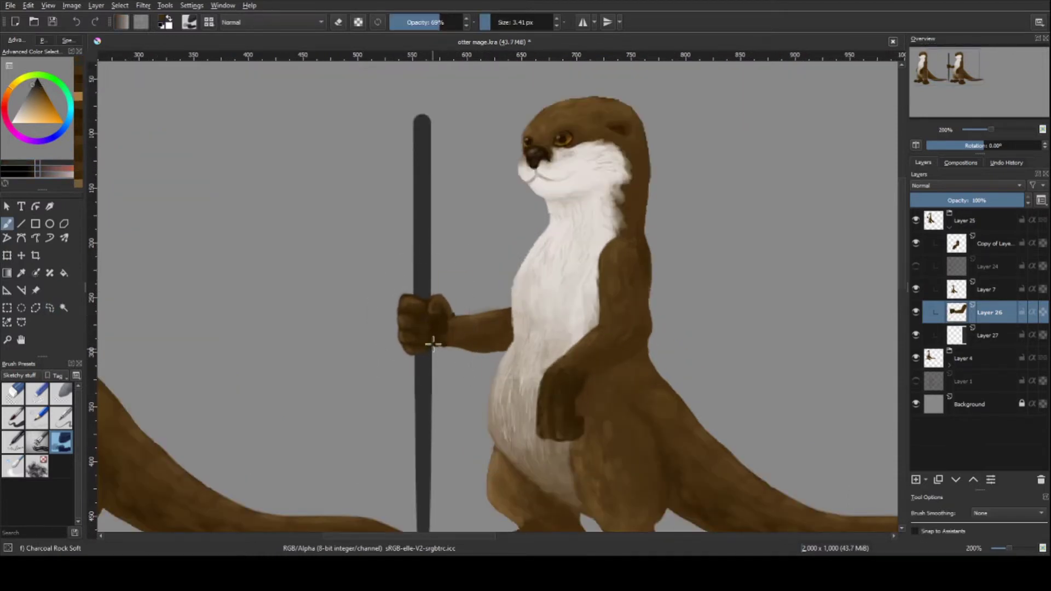
- Refine the fist's shading with darker and lighter browns at adjusted opacity
left_click(424, 312, "ctrl")
scroll(540, 383, "down", 3)
scroll(539, 383, "up", 3)
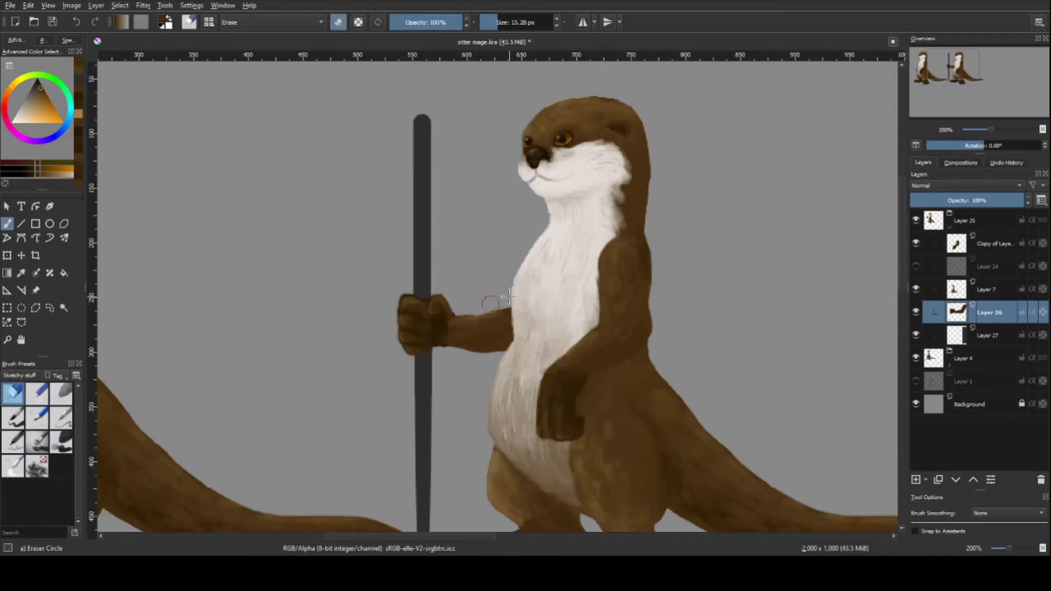
key("o")
left_click(449, 342, "ctrl")
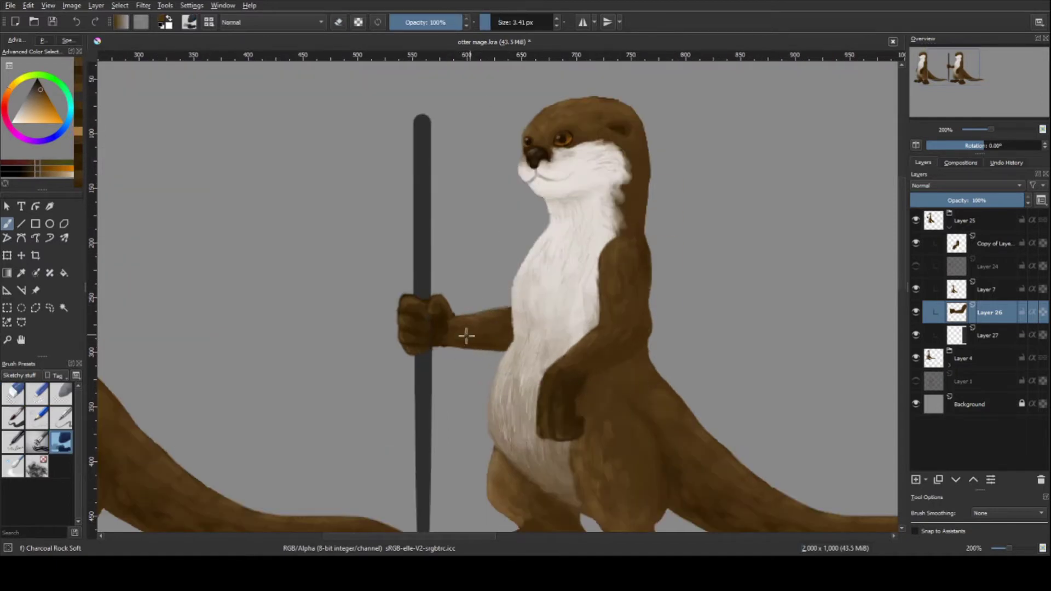
left_click(647, 218, "ctrl")
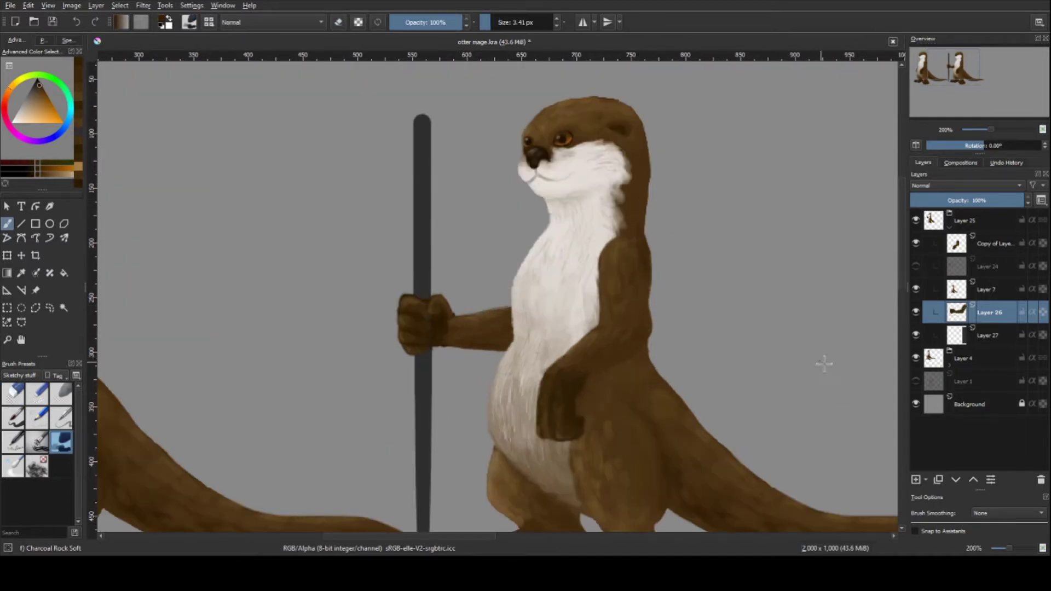
- Blend the forearm into the otter's body with a larger brush and varied browns
key("Page_Up")
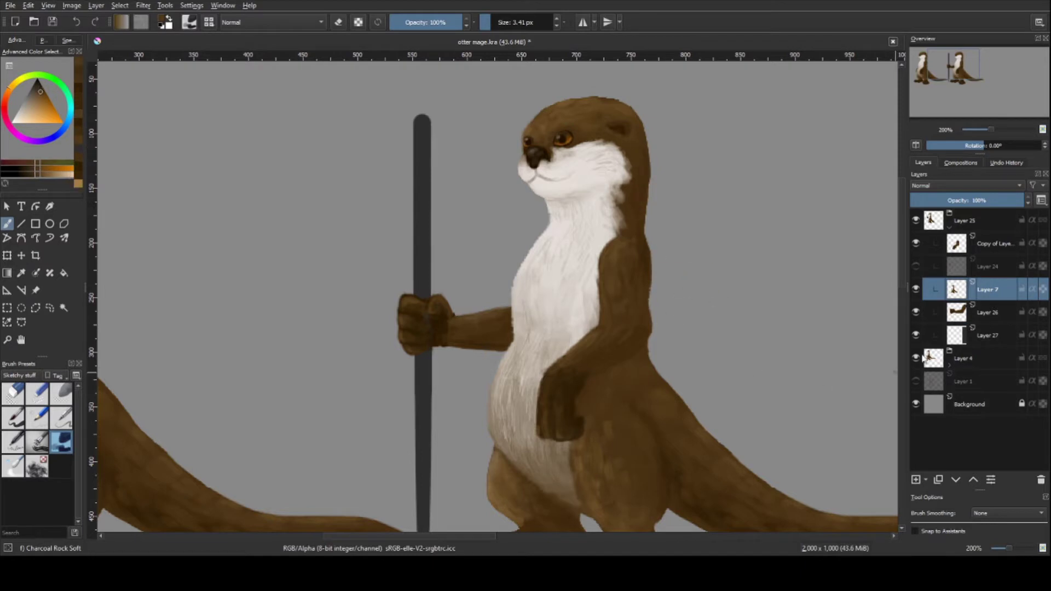
key("Page_Down")
left_click(466, 340, "ctrl")
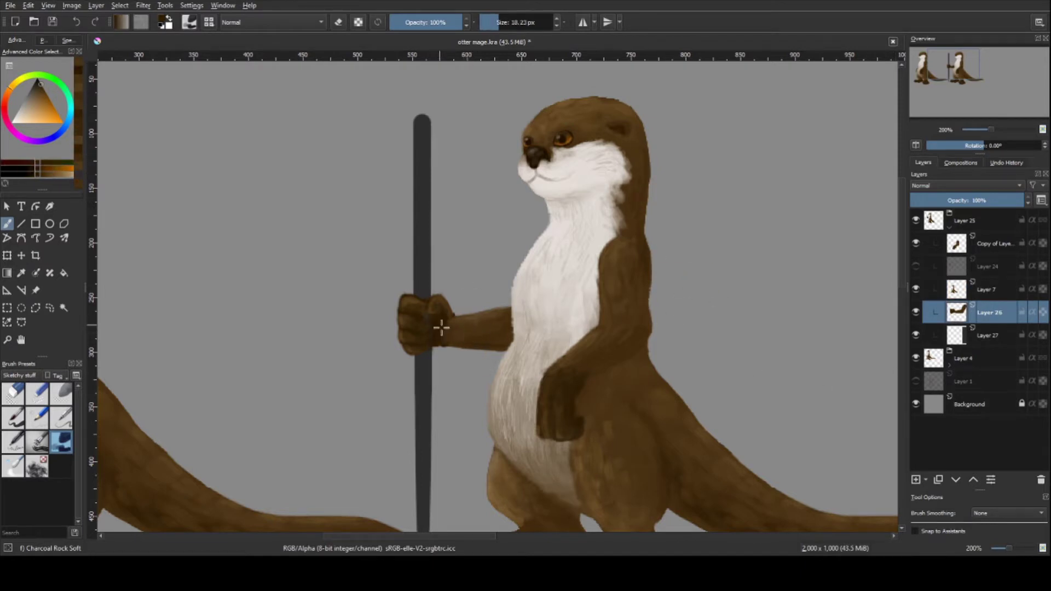
left_click(439, 323, "ctrl")
left_click(472, 331, "ctrl")
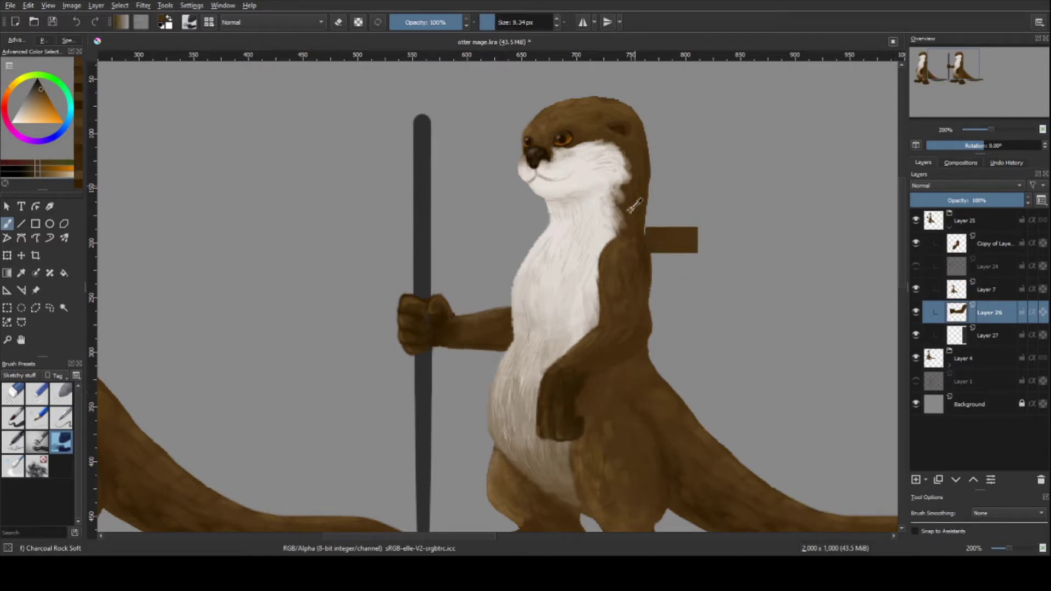
- On a new layer, sketch the robe's neckline, belly and back outline in red
key("1")
left_click_drag(677, 398, 653, 385)
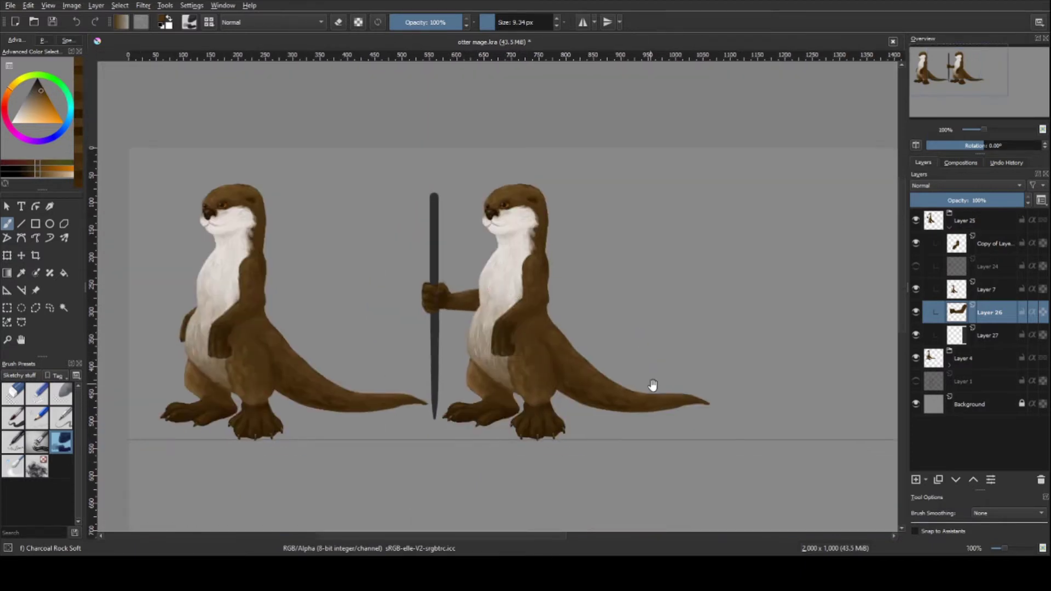
key("Insert")
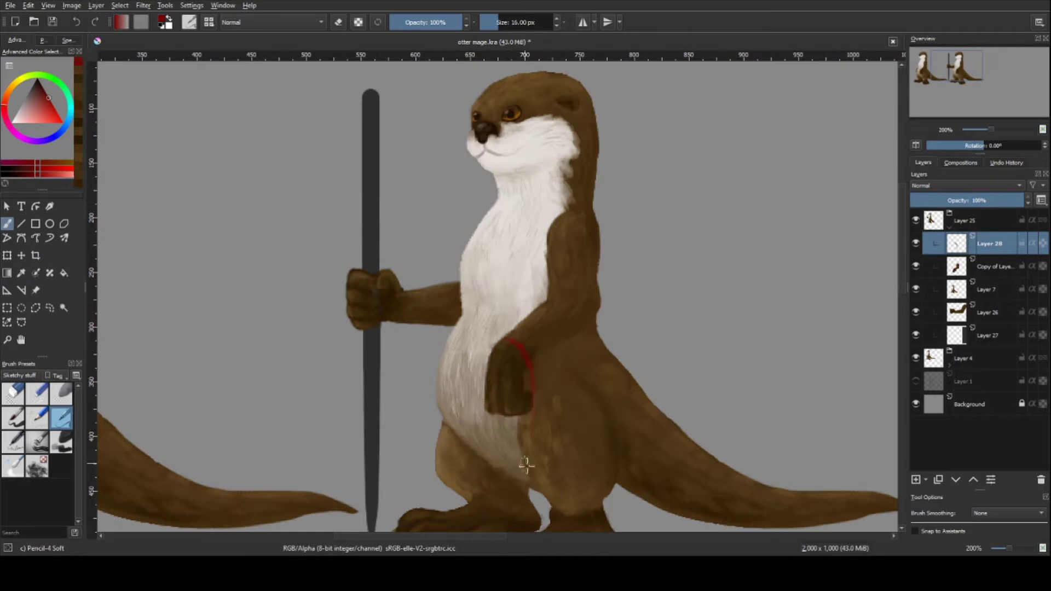
mouse_move(498, 199)
left_mouse_down()
mouse_move(594, 208)
mouse_move(438, 498)
left_mouse_up()
left_click_drag(457, 383, 475, 405)
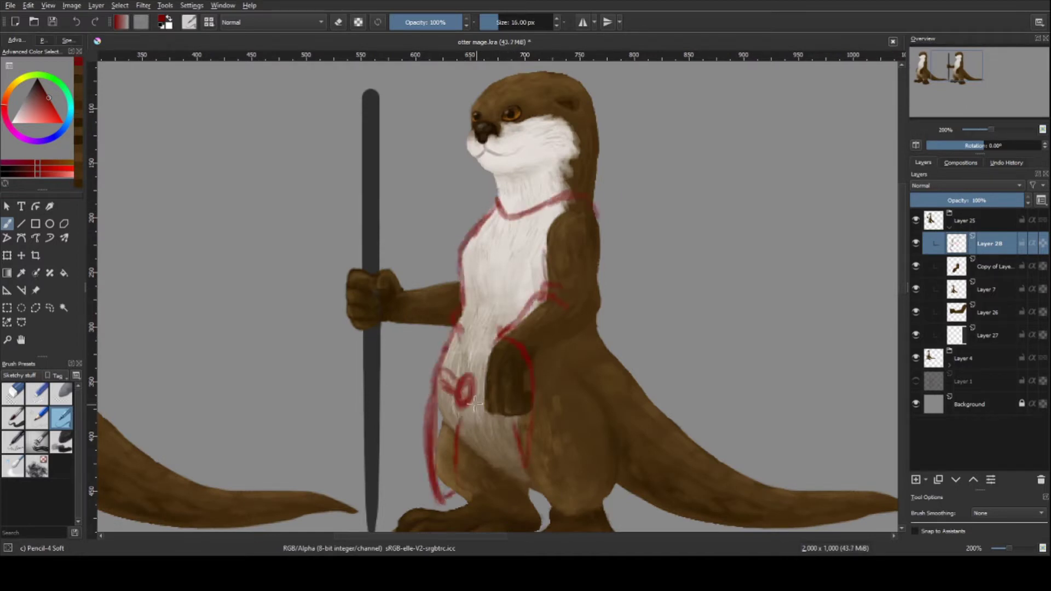
left_click_drag(641, 370, 657, 438)
left_click_drag(627, 484, 566, 498)
- Sketch the robe's hem, chest lines and the sleeve hanging beside the staff
left_click_drag(668, 416, 599, 210)
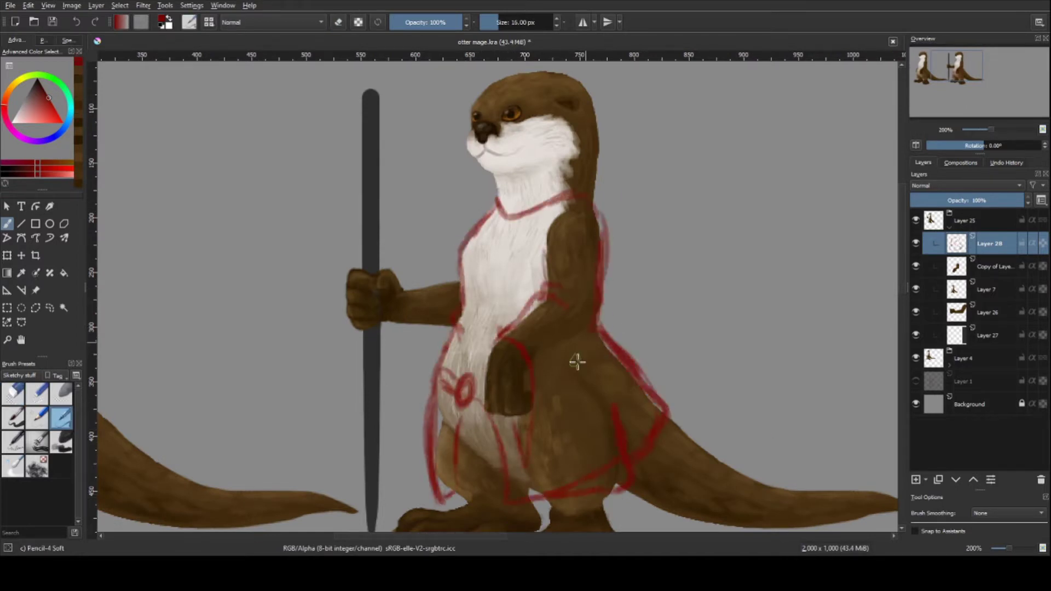
left_click_drag(556, 397, 542, 441)
left_click_drag(387, 323, 401, 407)
left_click_drag(403, 285, 471, 274)
scroll(465, 285, "down", 3)
mouse_move(525, 197)
left_mouse_down()
mouse_move(454, 284)
mouse_move(481, 351)
left_mouse_up()
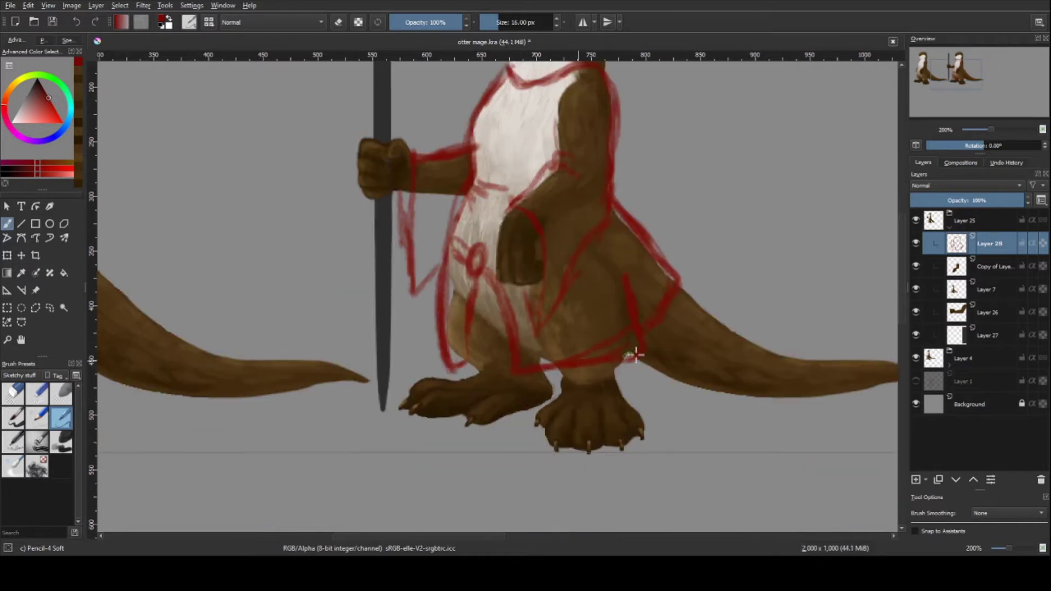
scroll(633, 352, "up", 2)
- Desaturate the robe sketch to grey, lower its opacity, and add a layer for the paint
key("minus")
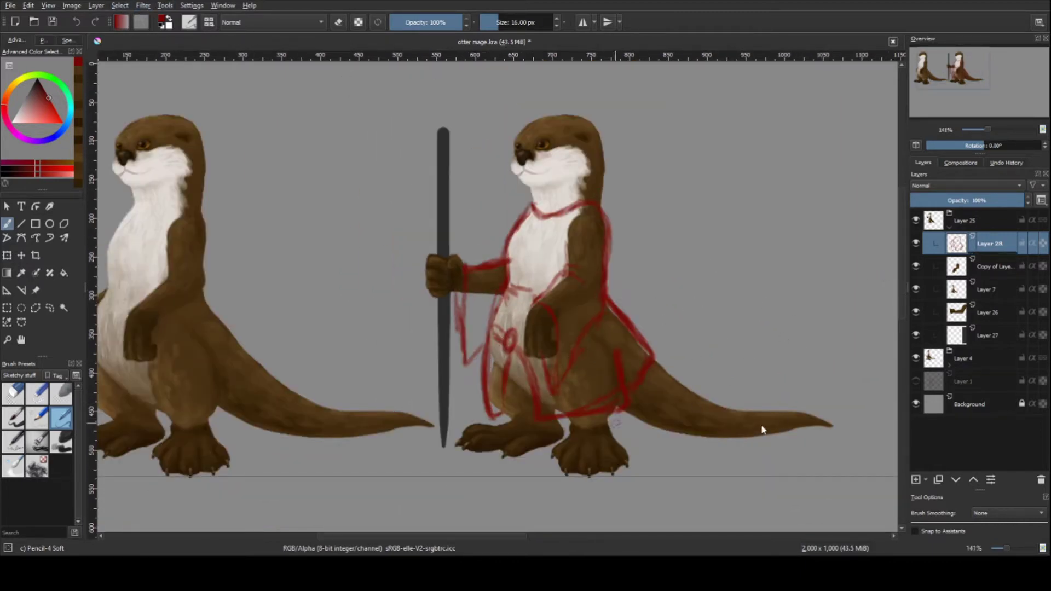
key("ctrl+shift+u")
left_click_drag(963, 199, 944, 200)
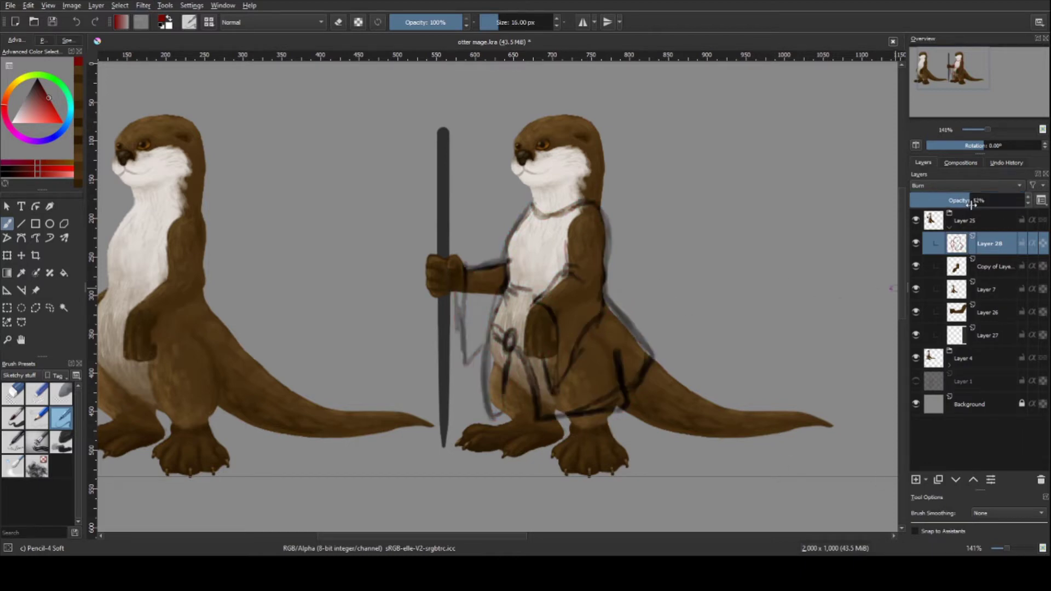
key("Insert")
- Pick dark green and paint a green band across the otter's chest and neck
scroll(612, 167, "up", 1)
left_click(61, 442)
left_click_drag(485, 263, 484, 310)
key("ctrl+z")
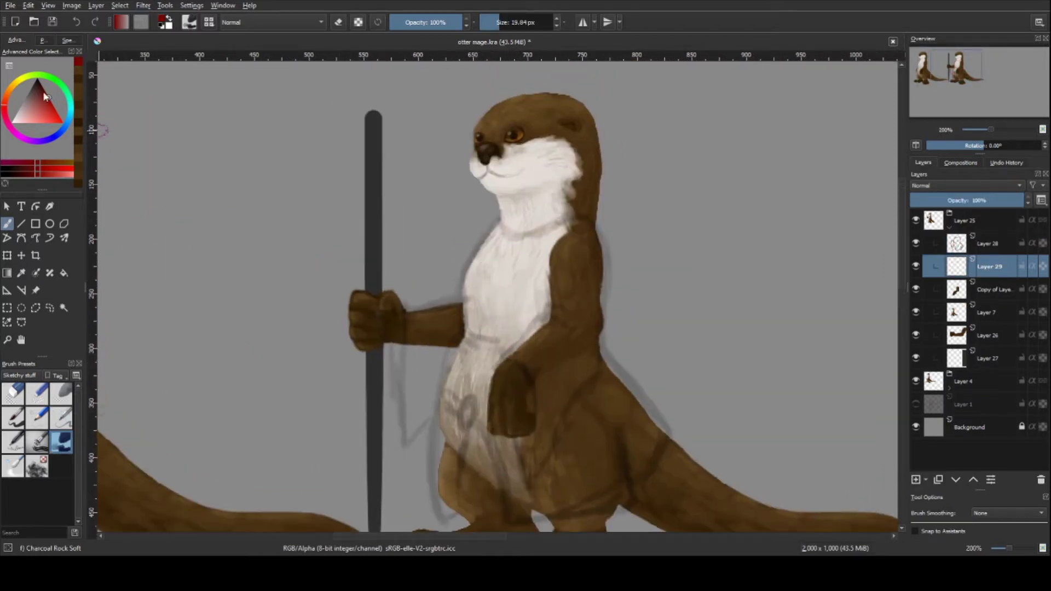
left_click_drag(8, 104, 37, 88)
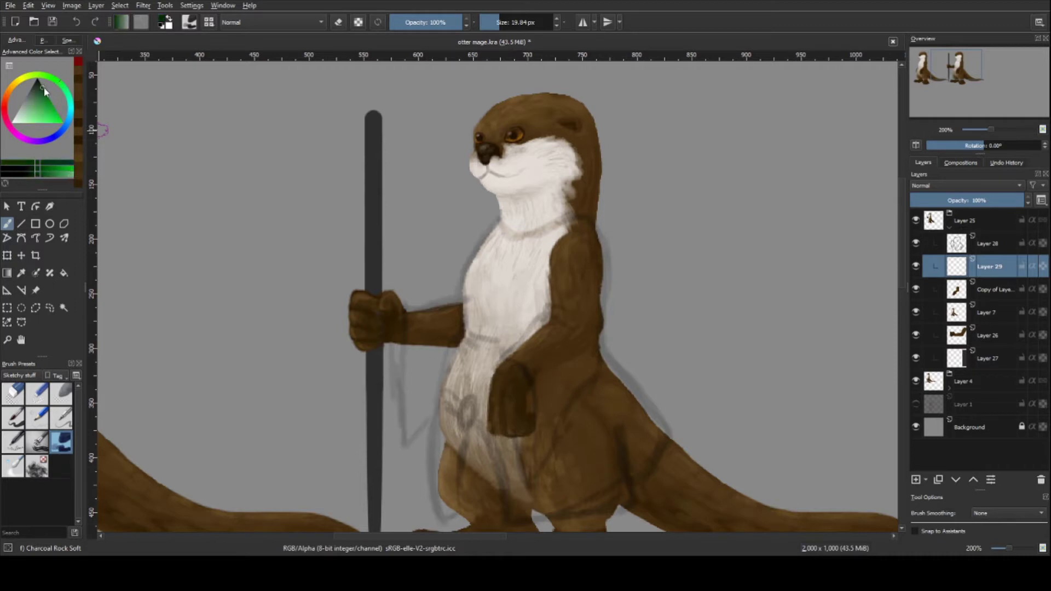
mouse_move(495, 241)
left_mouse_down()
mouse_move(474, 326)
mouse_move(549, 236)
mouse_move(620, 302)
left_mouse_up()
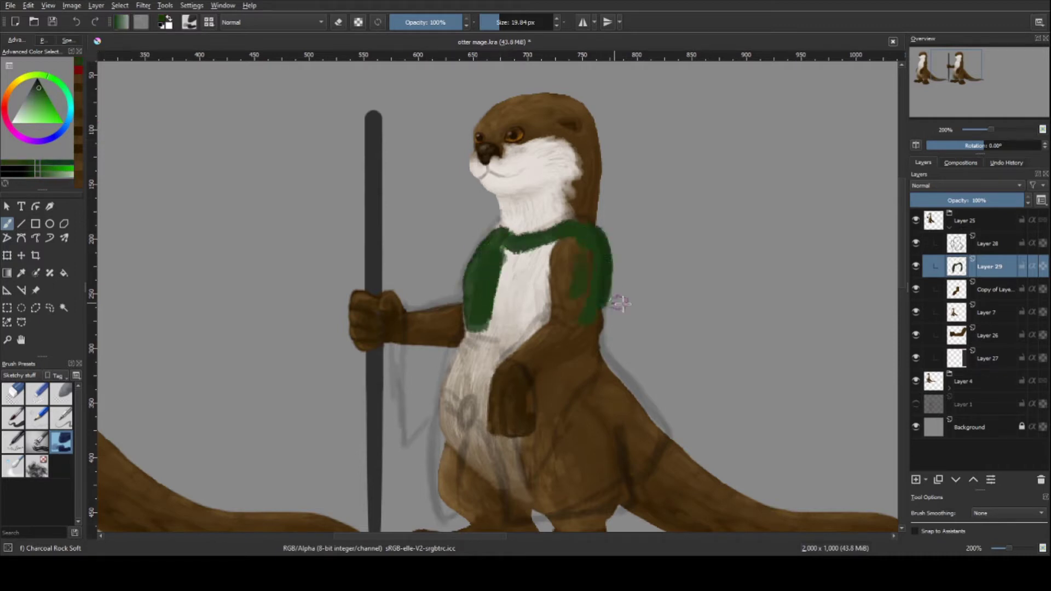
- Lower the sketch layer's opacity, then paint green down the robe's left side and shoulder
left_click(988, 243)
mouse_move(979, 201)
left_mouse_down()
mouse_move(958, 222)
mouse_move(985, 200)
left_mouse_up()
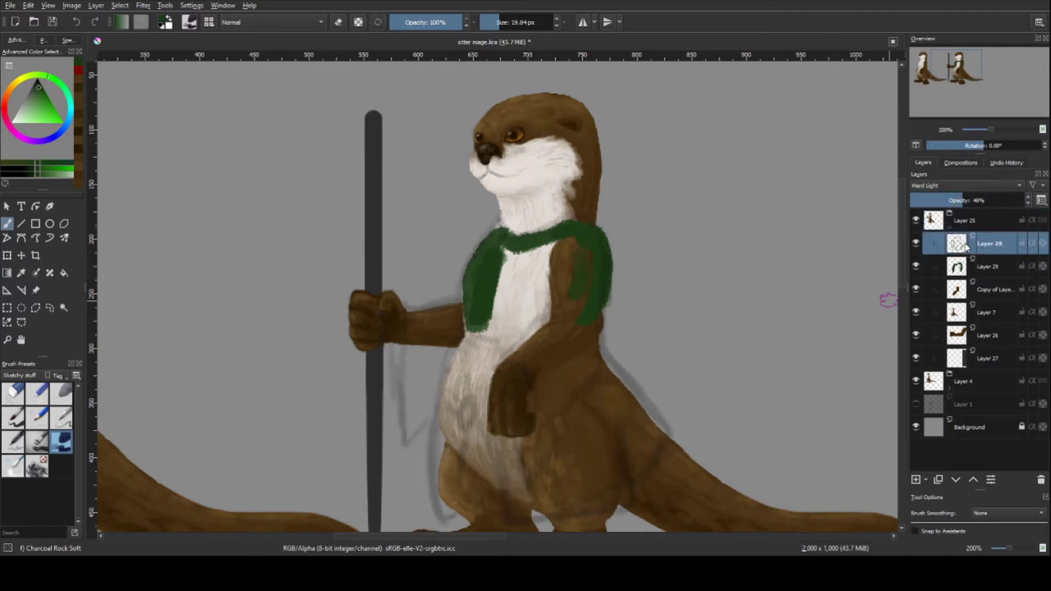
left_click(988, 266)
mouse_move(496, 246)
left_mouse_down()
mouse_move(476, 302)
mouse_move(492, 230)
mouse_move(460, 378)
left_mouse_up()
key("slash")
mouse_move(460, 378)
left_mouse_down()
mouse_move(485, 286)
mouse_move(476, 427)
left_mouse_up()
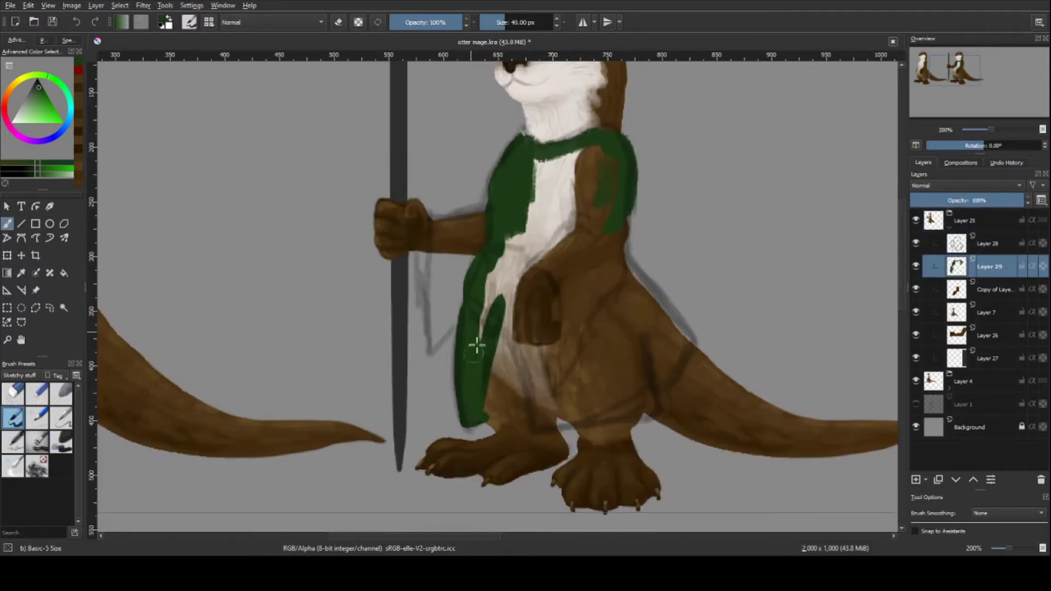
- Fill the chest, torso and lower robe with dark green
left_click_drag(492, 197, 595, 158)
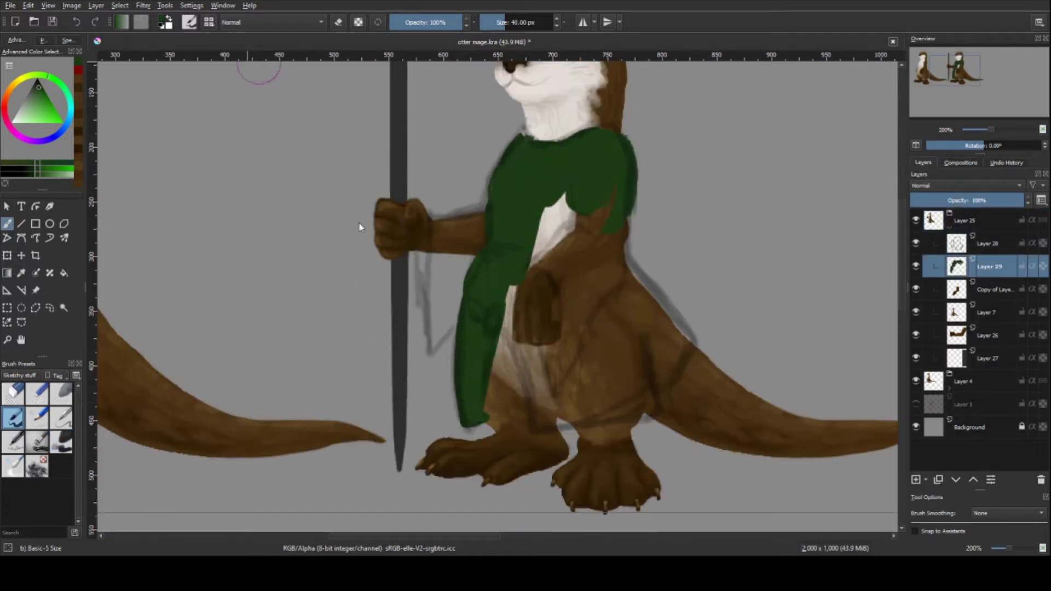
mouse_move(526, 203)
left_mouse_down()
mouse_move(534, 239)
mouse_move(580, 219)
left_mouse_up()
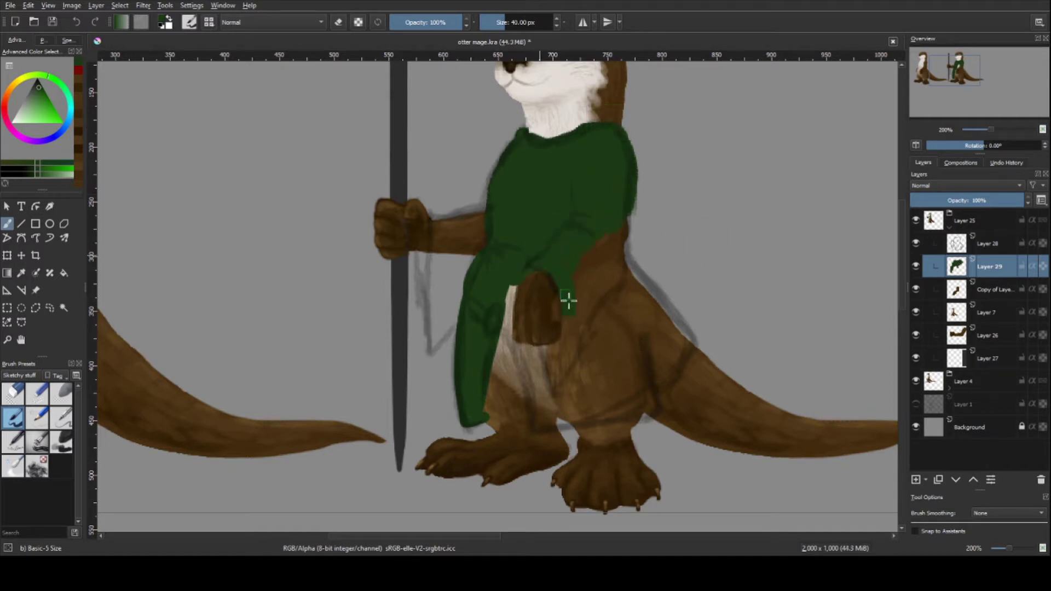
left_click_drag(568, 300, 553, 383)
mouse_move(510, 287)
left_mouse_down()
mouse_move(525, 422)
mouse_move(641, 405)
mouse_move(654, 337)
left_mouse_up()
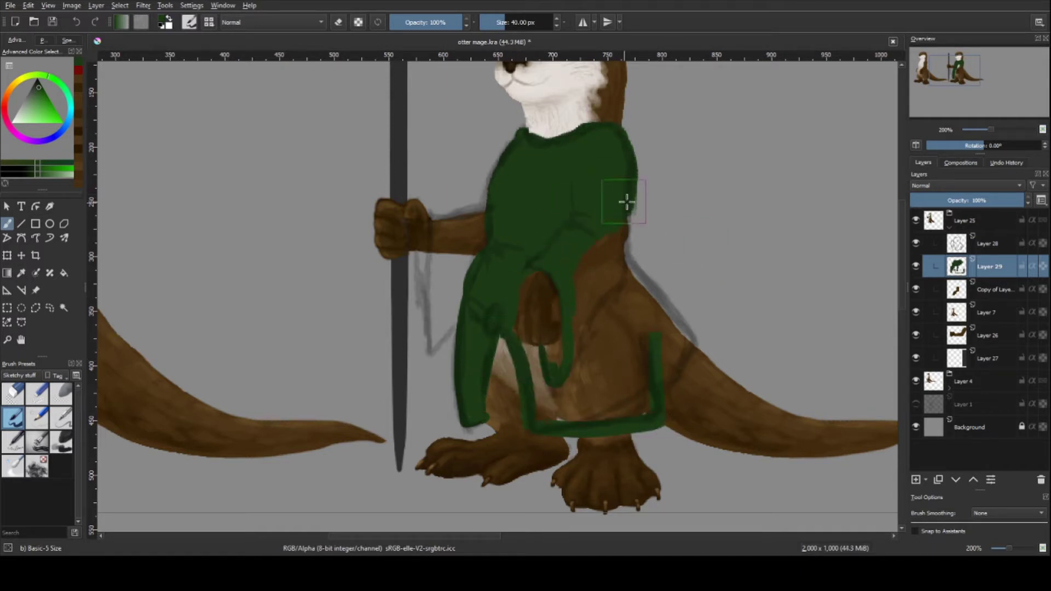
mouse_move(626, 202)
left_mouse_down()
mouse_move(622, 288)
mouse_move(568, 356)
mouse_move(535, 368)
mouse_move(625, 280)
mouse_move(674, 329)
mouse_move(676, 350)
left_mouse_up()
- Paint a wide green sleeve hanging beside the staff and extend the robe's right edge
key("e")
key("/")
left_click_drag(449, 383, 453, 284)
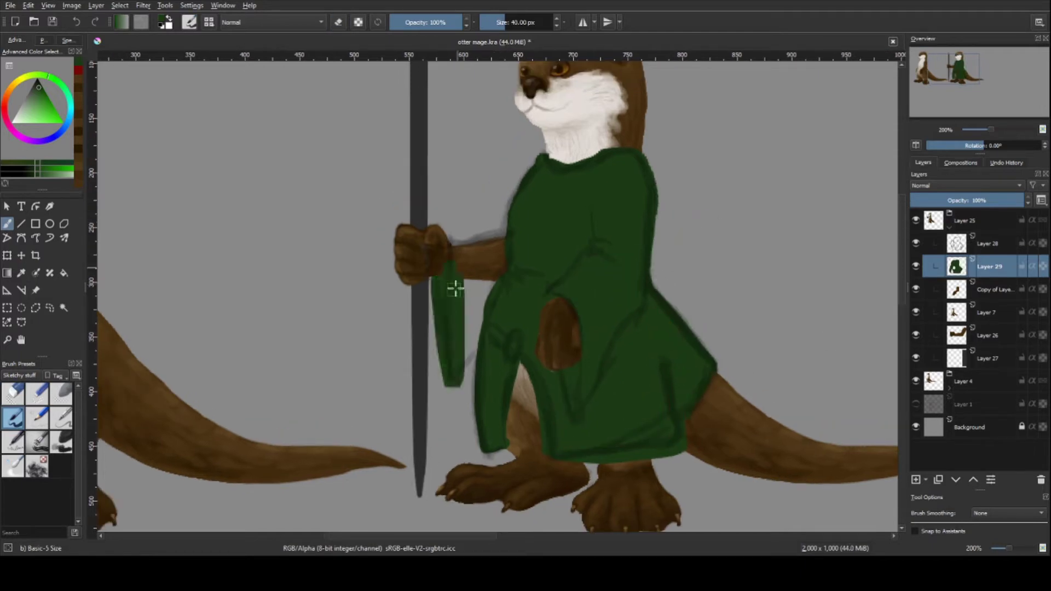
mouse_move(452, 244)
left_mouse_down()
mouse_move(498, 237)
mouse_move(454, 385)
left_mouse_up()
key("1")
- Hide the sketch, make the robe layer semi-transparent, and repaint the paw edge over the robe
left_click(916, 243)
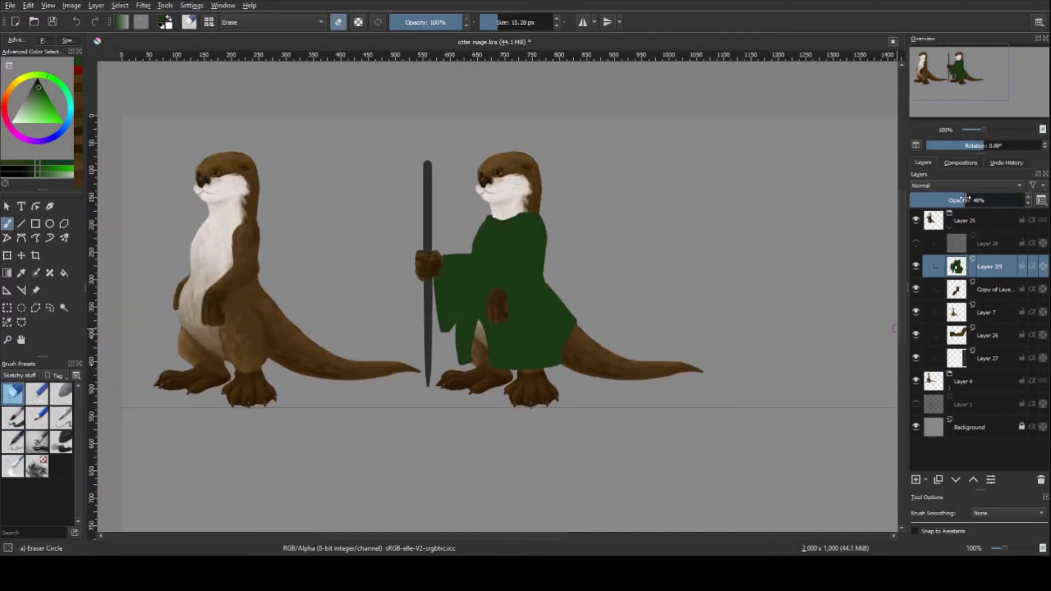
left_click_drag(1008, 201, 965, 200)
key("/")
scroll(694, 300, "up", 2)
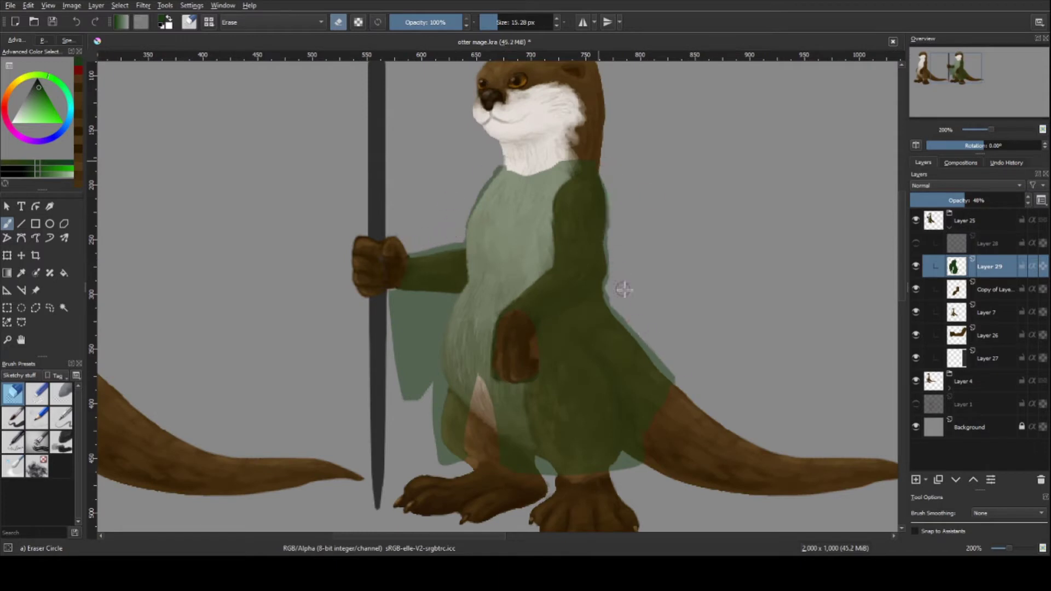
scroll(530, 324, "up", 2)
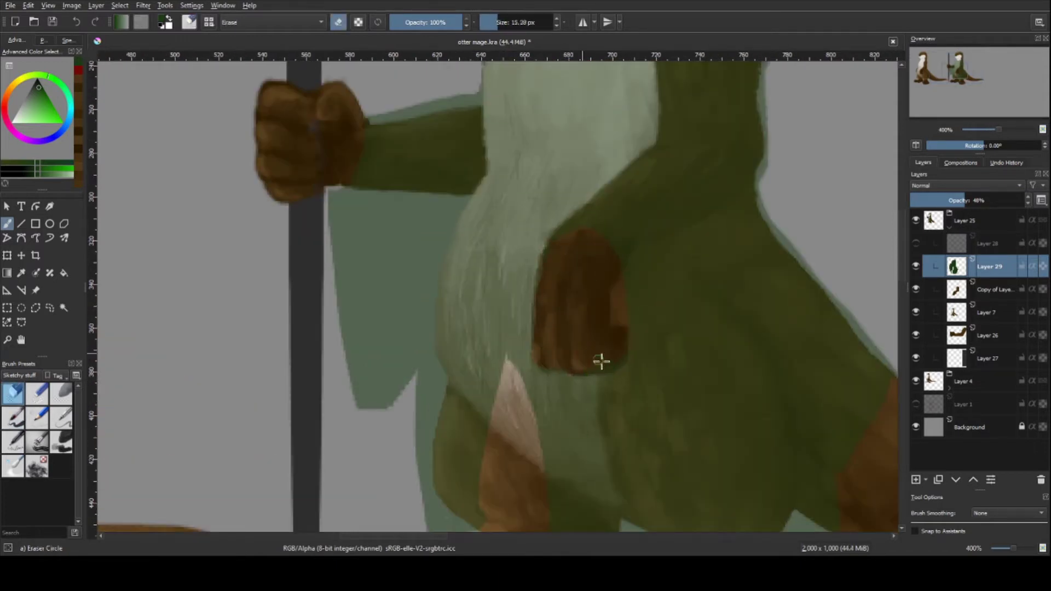
key("slash")
left_click_drag(616, 307, 630, 331)
- Erase stray robe paint around the paw, then show the sketch and restore full robe opacity
key("slash")
left_click_drag(570, 351, 542, 372)
key("slash")
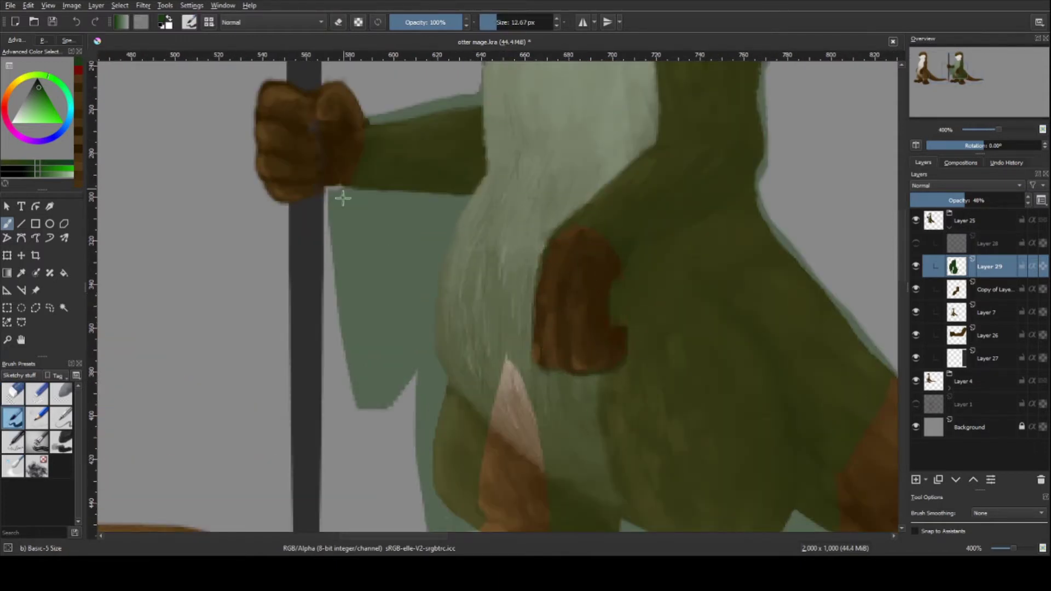
scroll(498, 316, "down", 3)
left_click(916, 243)
left_click_drag(965, 200, 1024, 200)
- Paint fine dark green fold lines on the robe and darken the left sleeve's edge
left_click(61, 441)
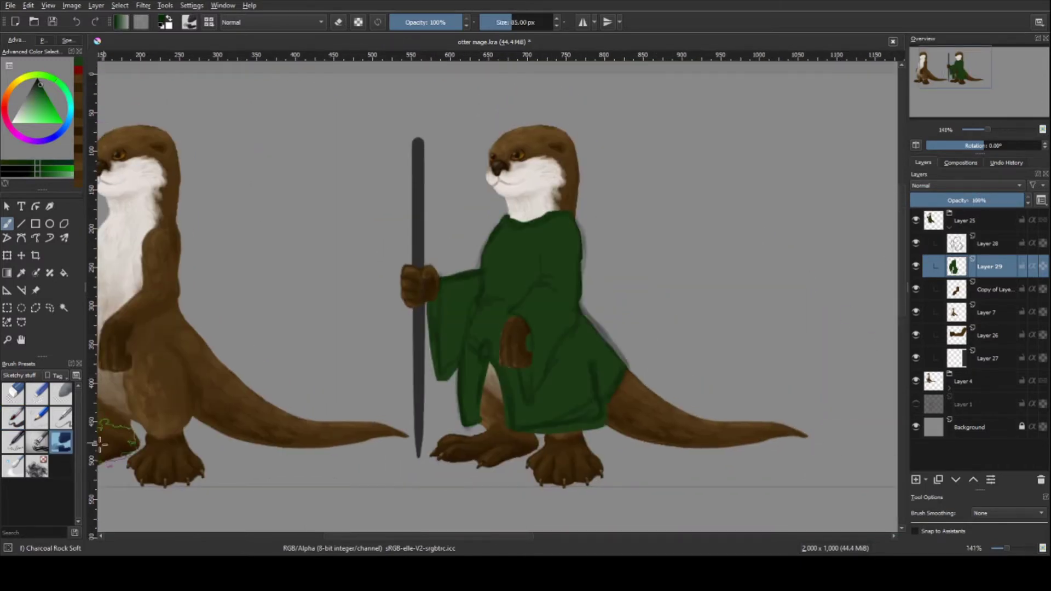
scroll(571, 296, "up", 2)
key("bracketleft")
key("bracketleft")
key("bracketleft")
left_click_drag(574, 327, 575, 344)
left_click_drag(564, 396, 569, 433)
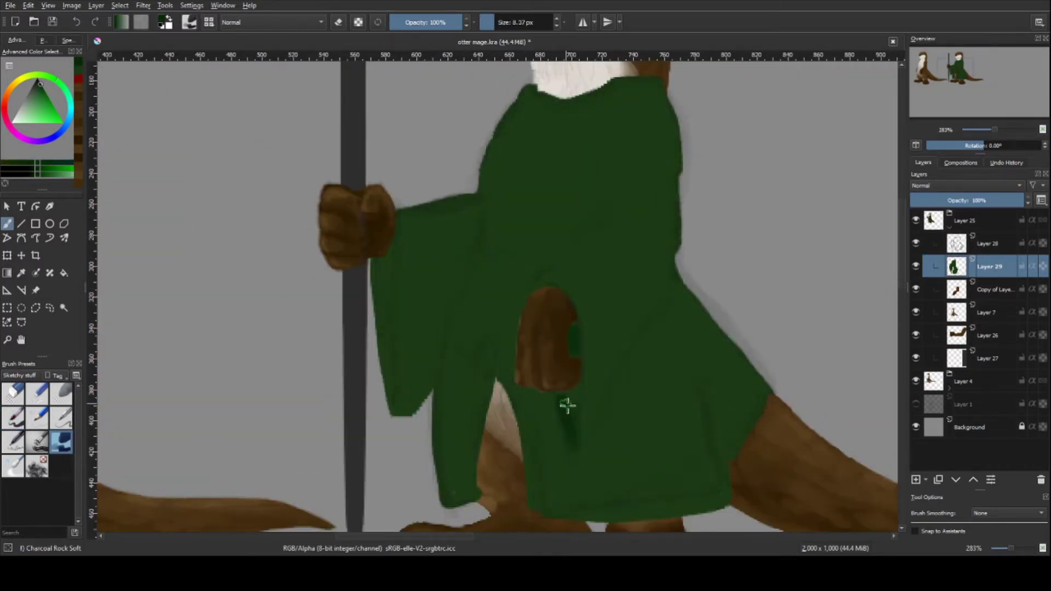
mouse_move(396, 274)
left_mouse_down()
mouse_move(385, 256)
mouse_move(386, 331)
left_mouse_up()
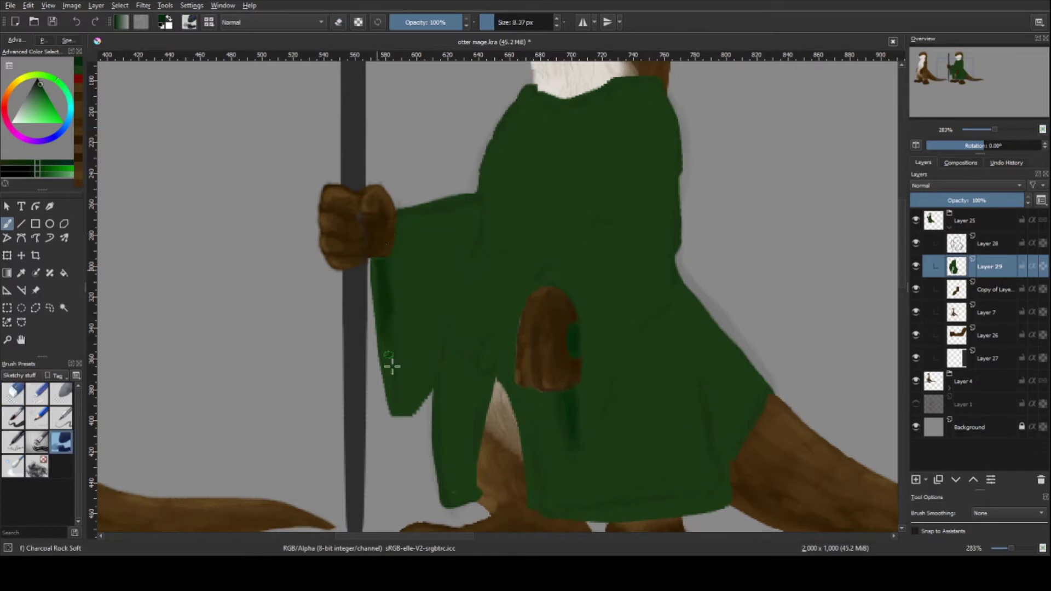
key("bracketright")
- Add broad darker green shading across the lower robe
key("minus")
key("bracketright")
key("bracketright")
key("bracketright")
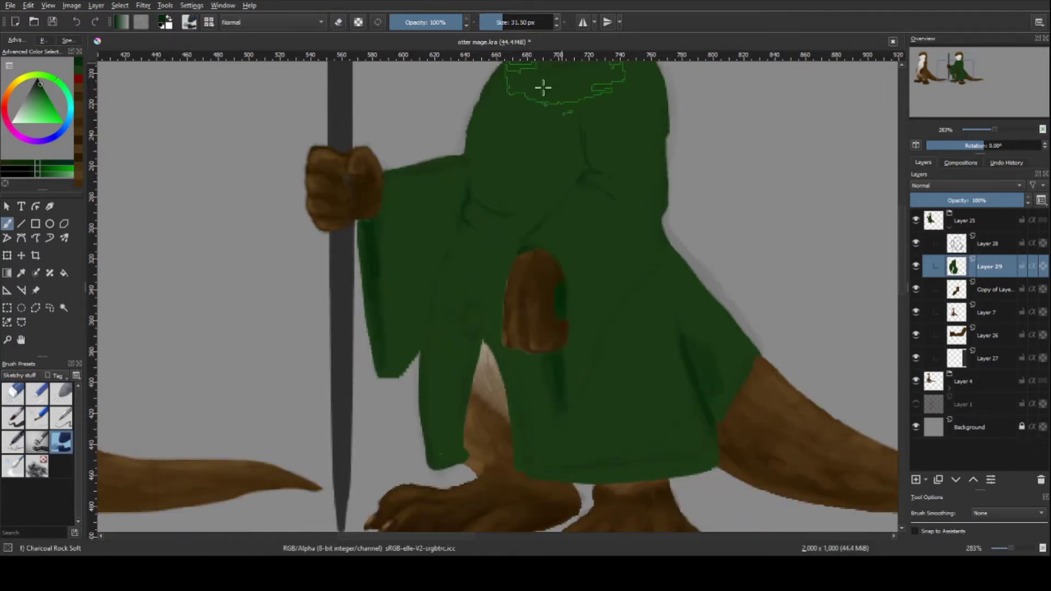
left_click_drag(706, 400, 659, 416)
key("bracketleft")
key("bracketleft")
key("bracketleft")
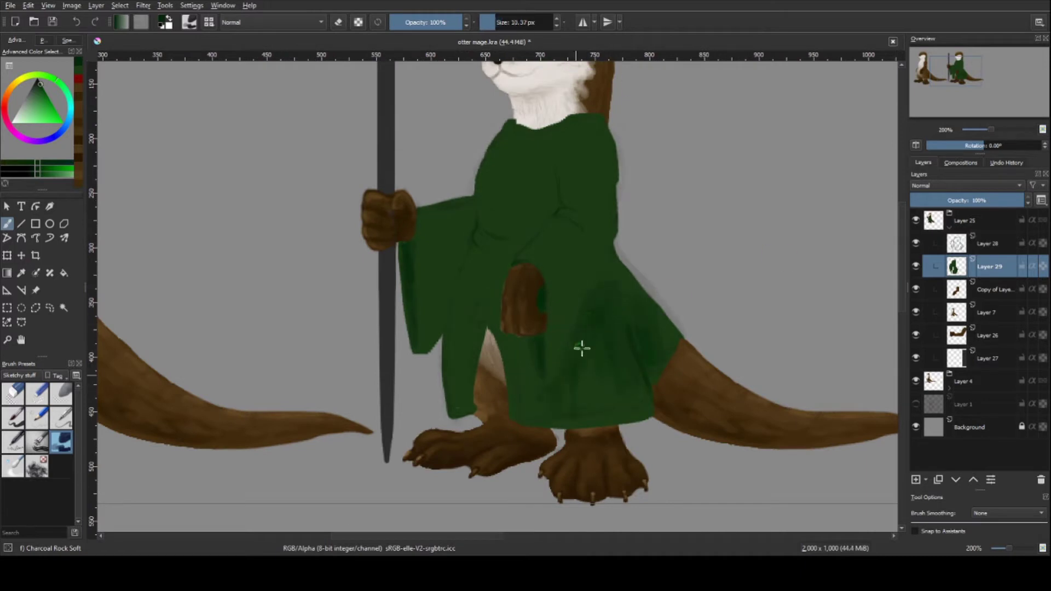
left_click_drag(581, 335, 604, 409)
- Try a light green chest highlight, undo it, and add an empty layer above the robe
left_click(523, 309, "ctrl")
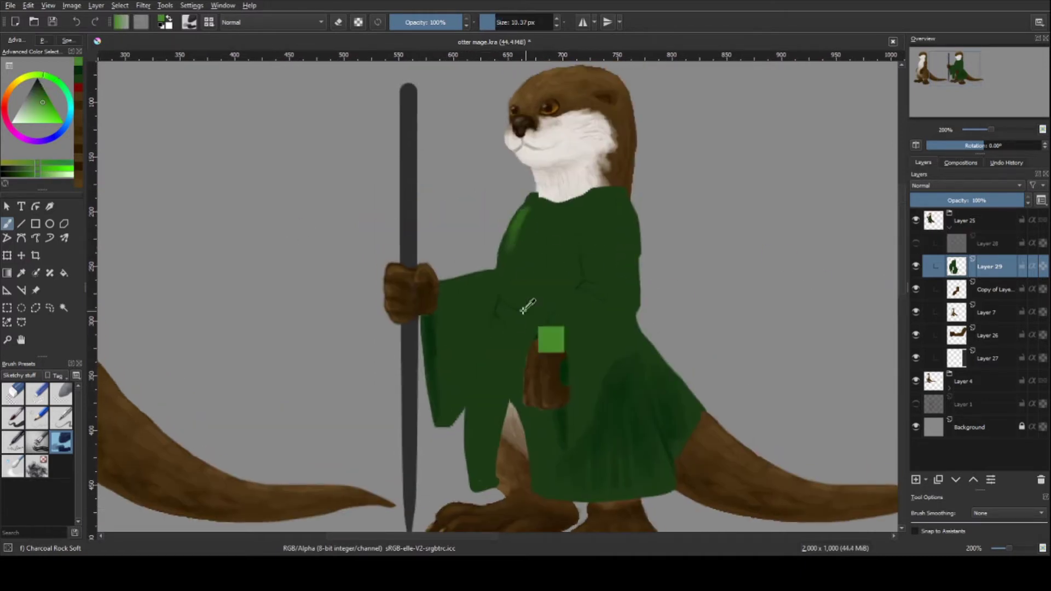
key("bracketright")
key("bracketright")
key("bracketright")
key("o")
key("o")
key("o")
left_click_drag(512, 254, 541, 211)
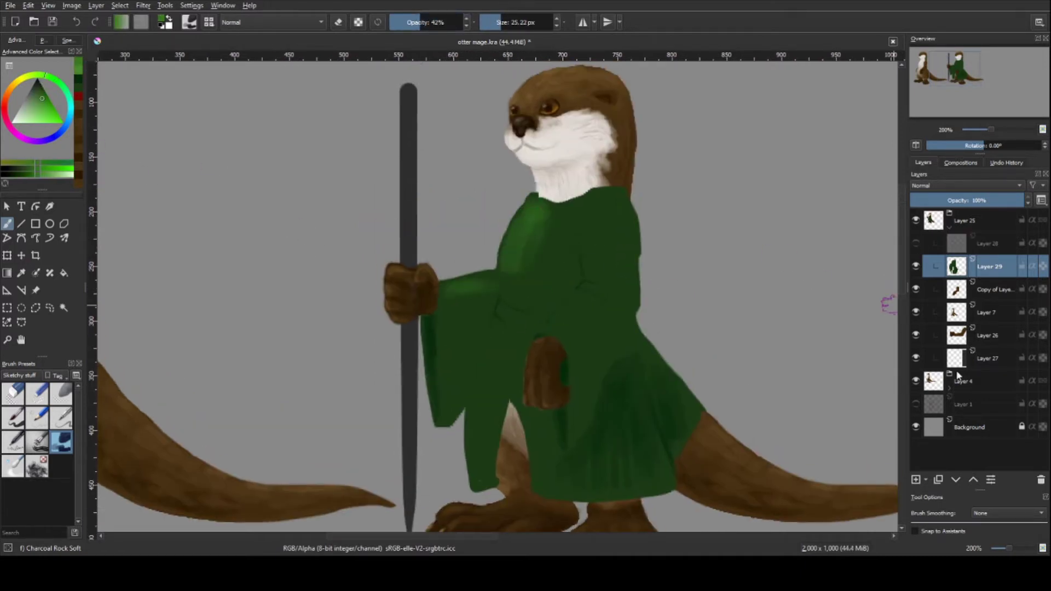
key("ctrl+z")
key("ctrl+shift+z")
key("ctrl+z")
- Add a layer and group the robe layers into a group named 'clothes'
key("Insert")
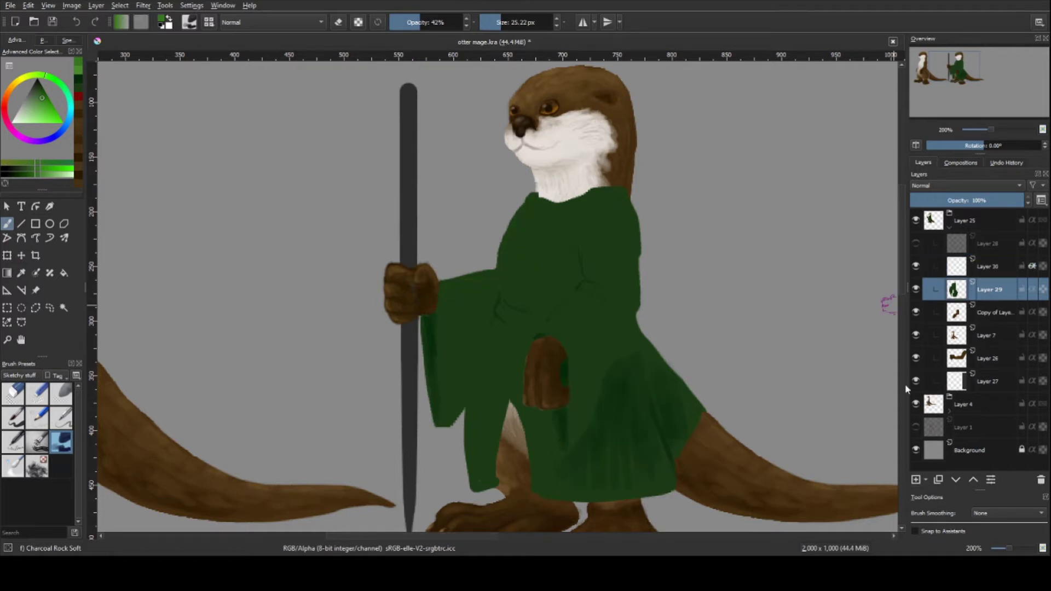
key("ctrl+g")
double_click(988, 266)
key("Return")
- Paint lighter green strokes on the robe chest, then restore full brush opacity
mouse_move(529, 197)
left_mouse_down()
mouse_move(506, 268)
mouse_move(454, 296)
left_mouse_up()
left_click(474, 353, "ctrl")
left_click(456, 289, "ctrl")
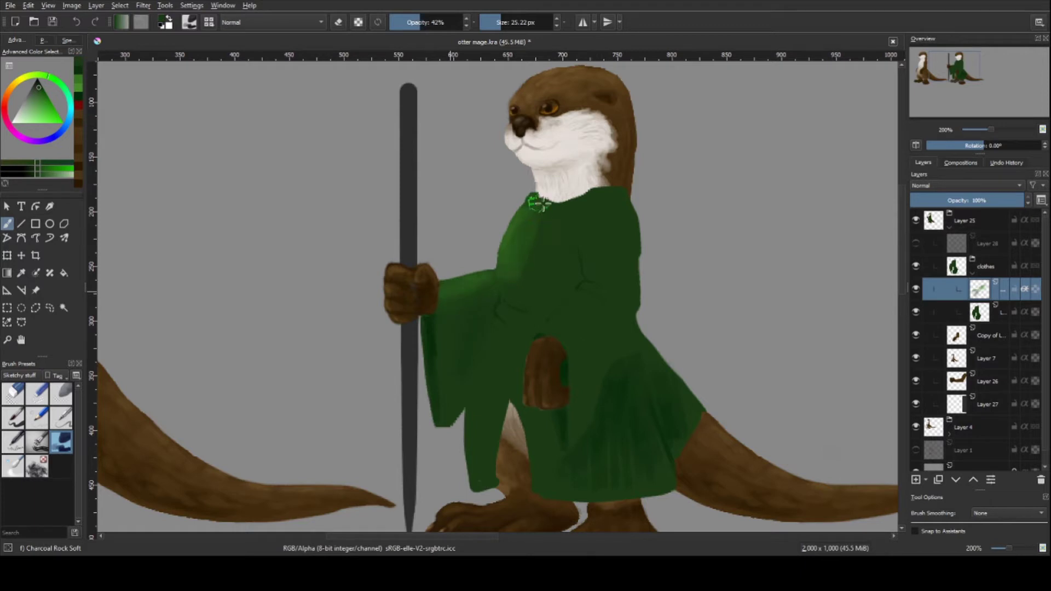
key("plus")
- Shade the sleeve edge and lower robe with darker green, undoing the failed sleeve stroke
left_click_drag(432, 22, 483, 31)
left_click_drag(542, 174, 416, 295)
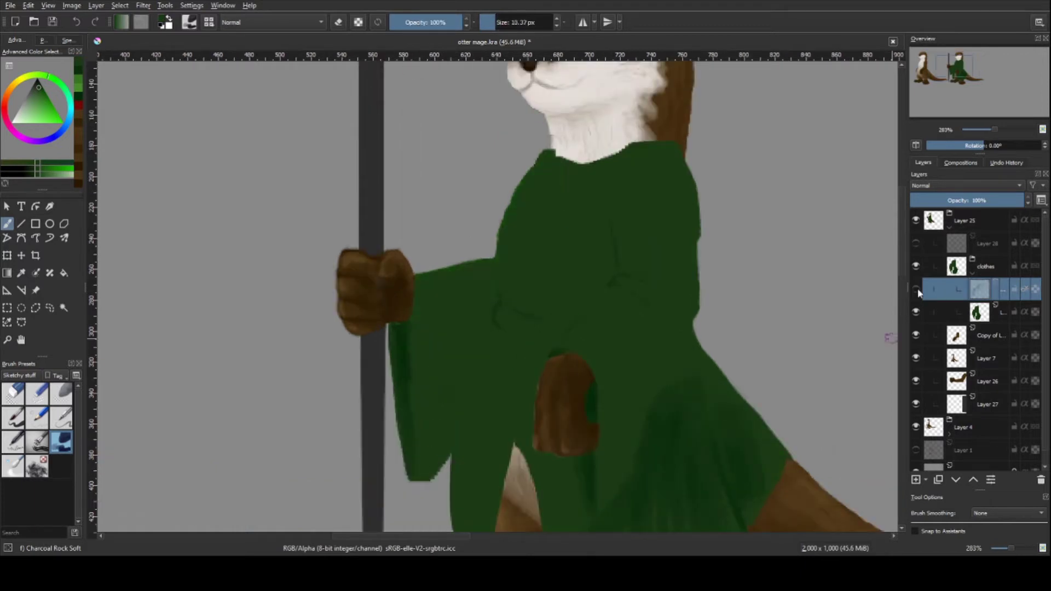
key("ctrl+z")
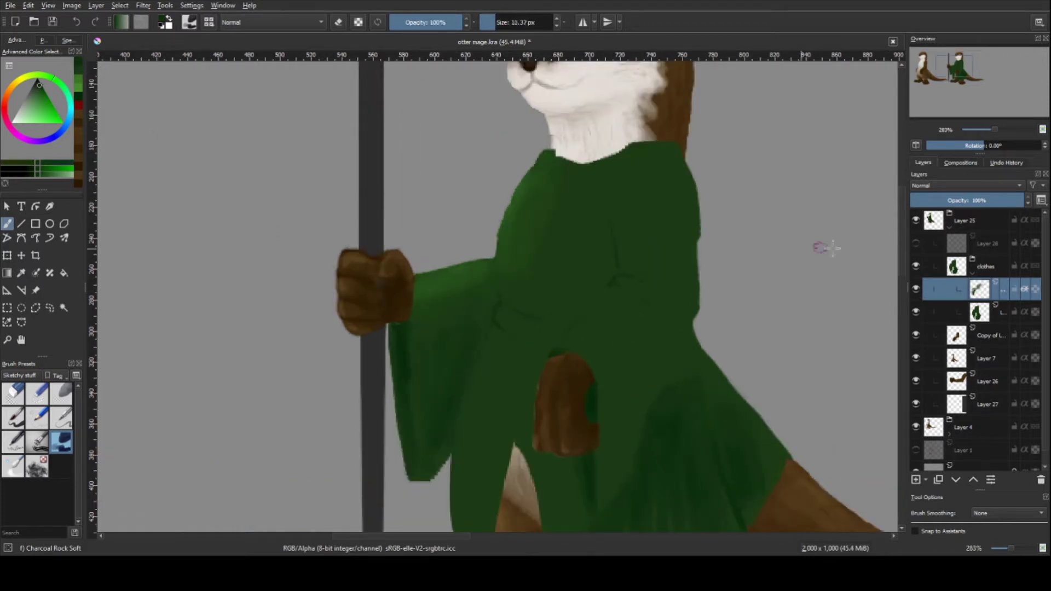
key("ctrl+shift+z")
key("ctrl+z")
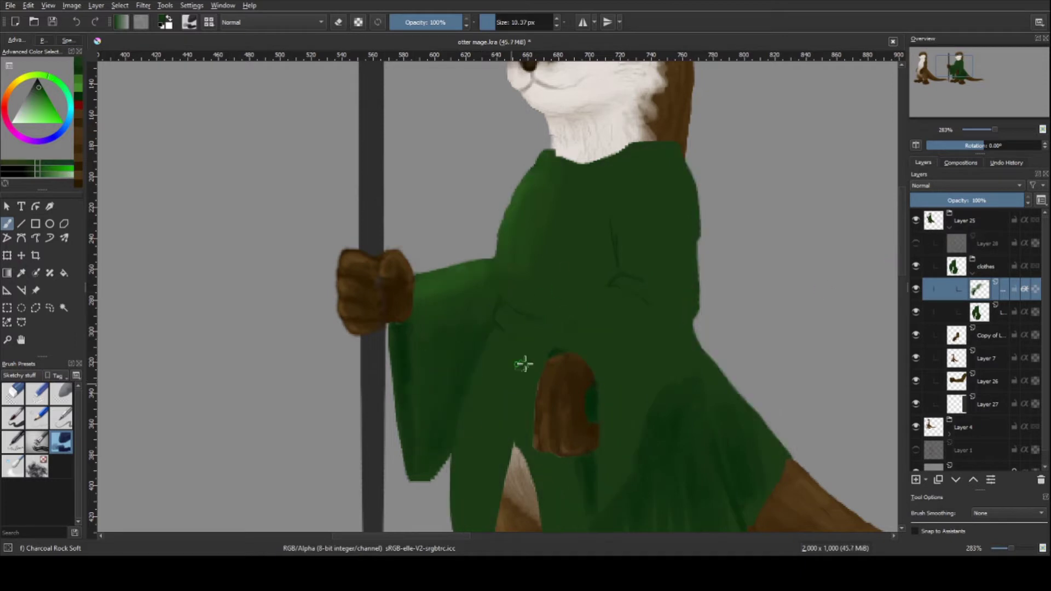
left_click(407, 404)
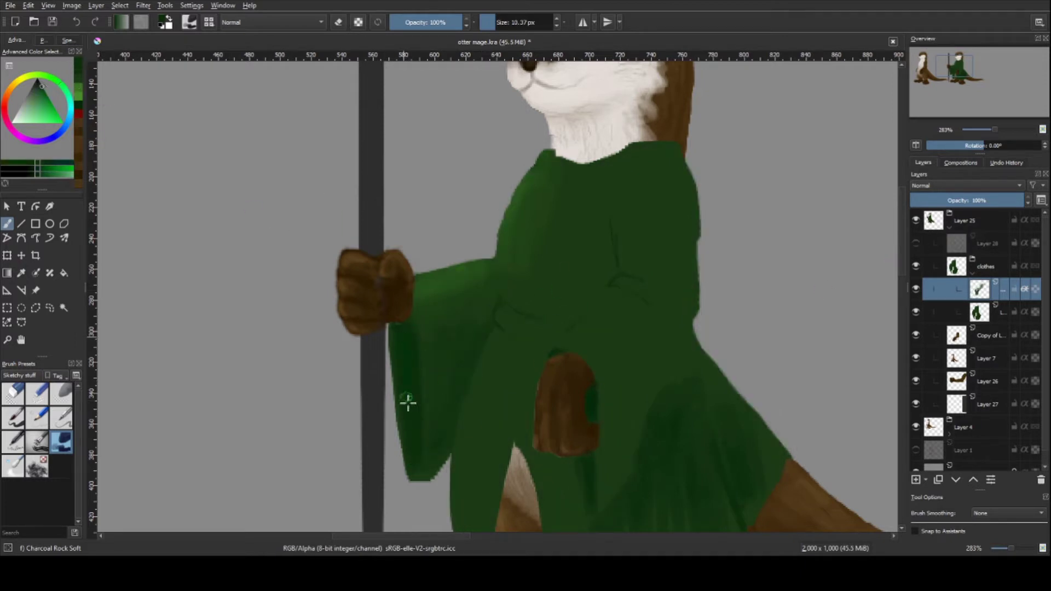
scroll(444, 436, "down", 3)
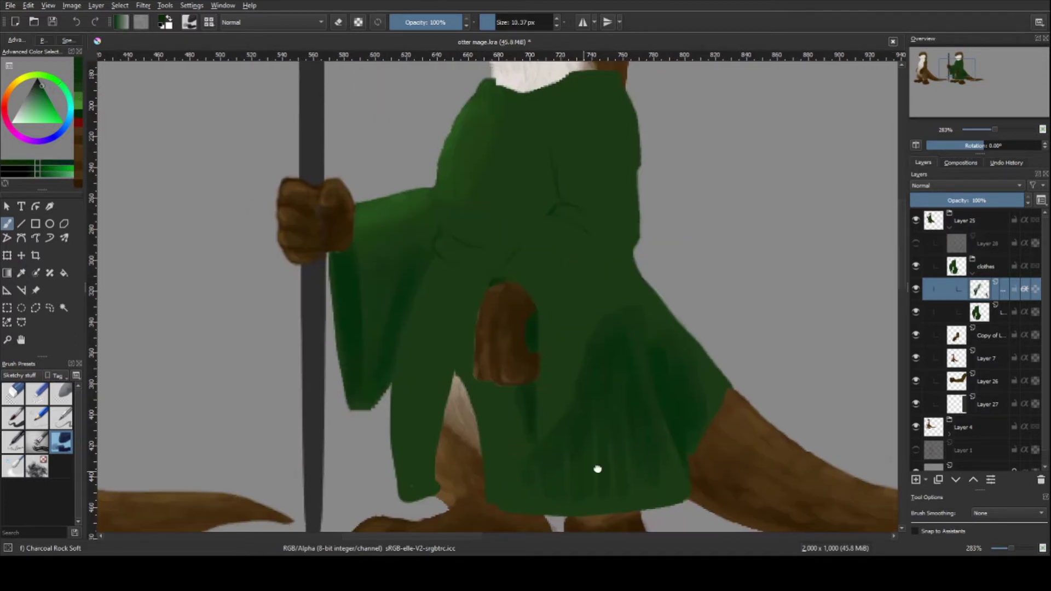
left_click(480, 454)
key("Page_Down")
- Paint light-green highlights on the robe and right shoulder, then blend them at low opacity
left_click(951, 296)
key("minus")
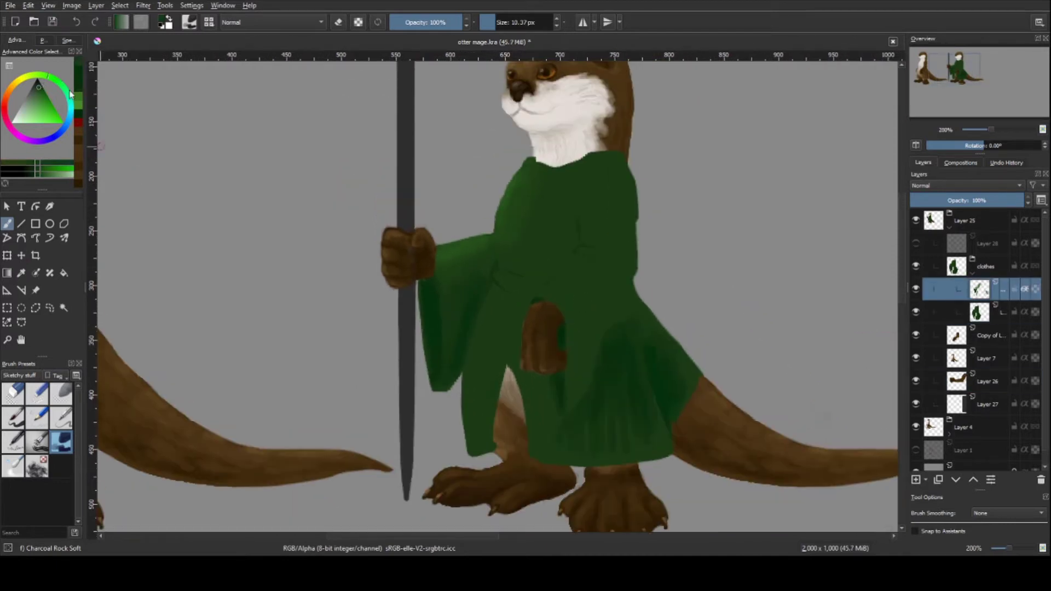
left_click_drag(588, 251, 545, 296)
left_click_drag(495, 14, 497, 22)
left_click_drag(595, 161, 592, 235)
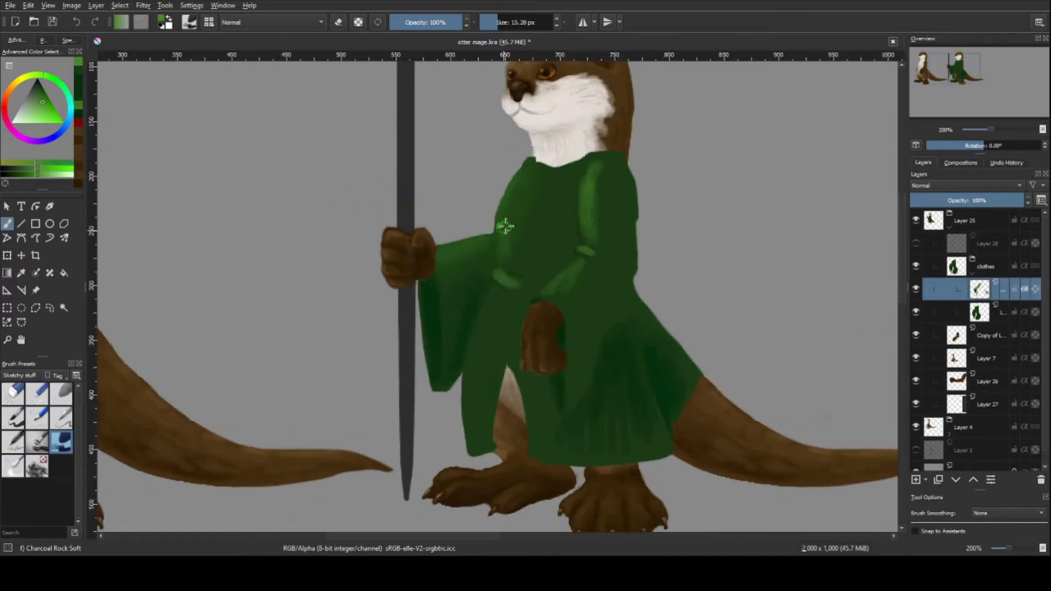
key("i")
key("i")
key("i")
mouse_move(521, 216)
left_mouse_down()
mouse_move(657, 184)
mouse_move(606, 305)
mouse_move(586, 312)
mouse_move(605, 175)
mouse_move(545, 197)
left_mouse_up()
- Shrink the brush, restore full opacity and shift the paint to a lighter green
key("bracketleft")
key("bracketleft")
key("bracketleft")
key("o")
key("o")
key("o")
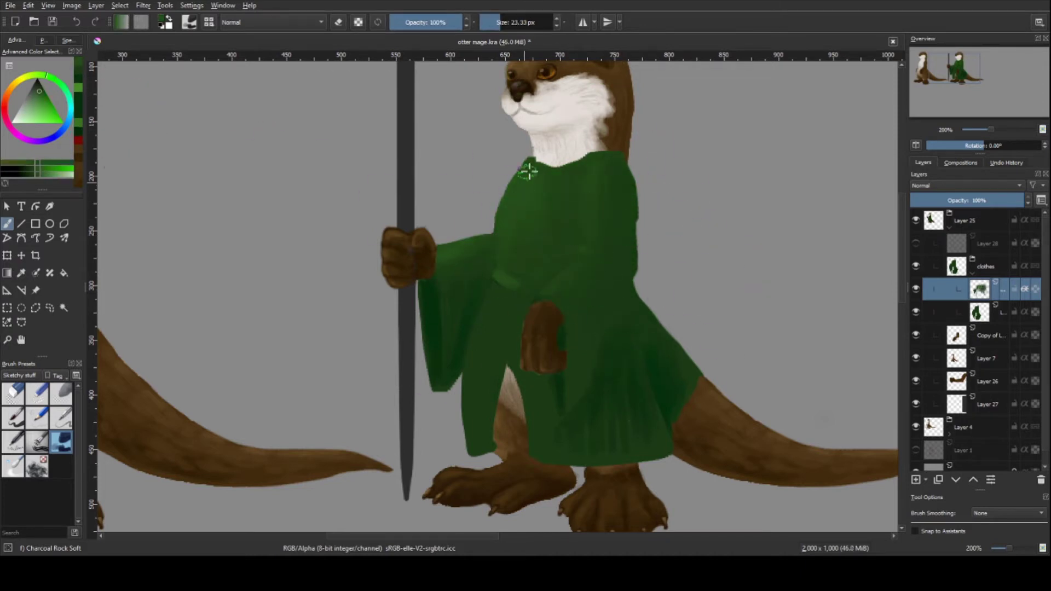
key("l")
key("bracketleft")
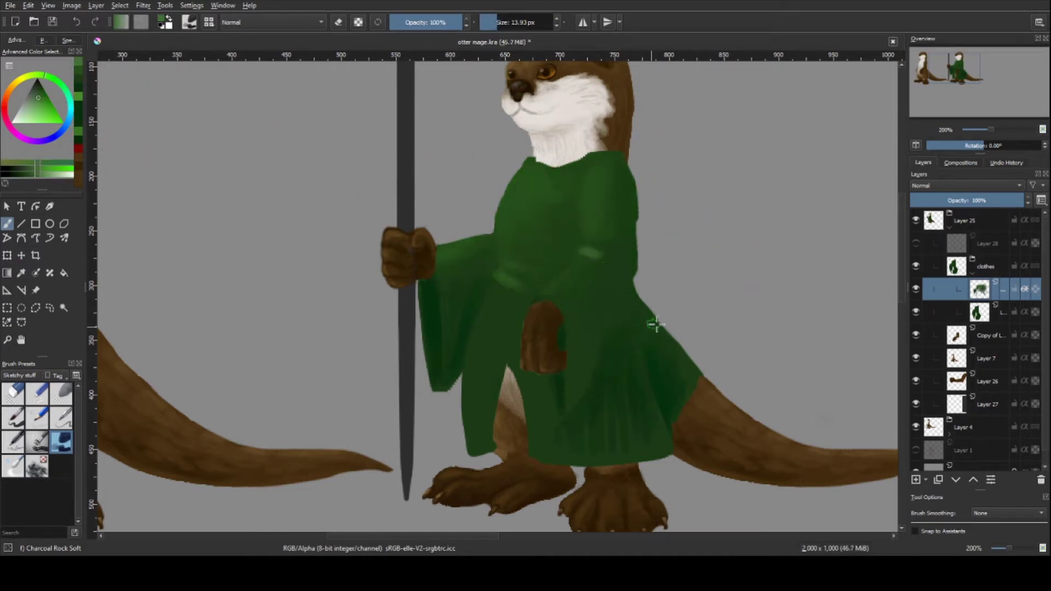
key("l")
key("bracketleft")
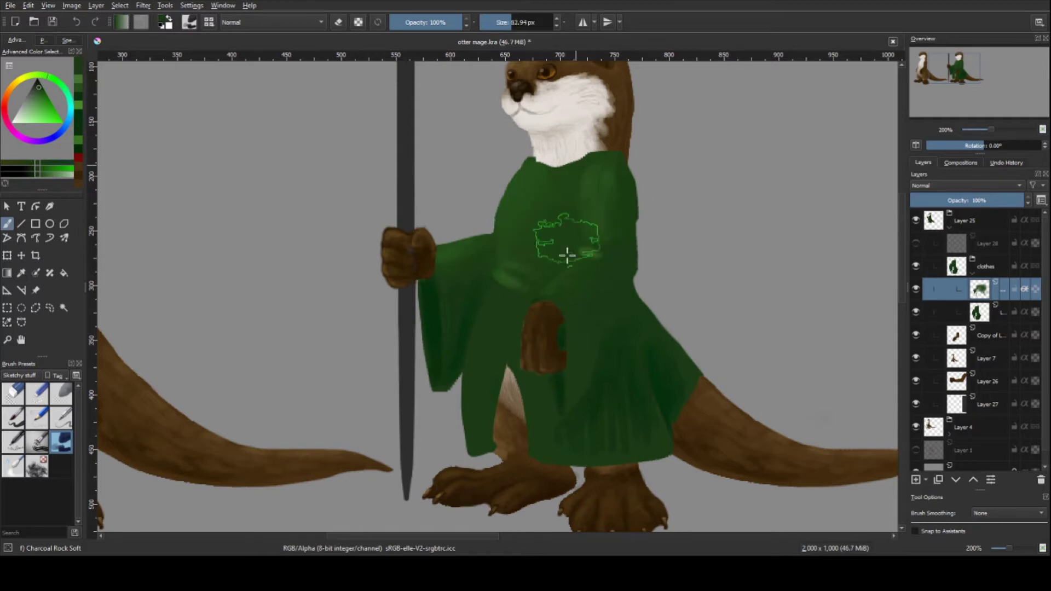
scroll(567, 251, "up", 1)
- Fine-tune the paint green between lighter and darker shades, zooming out to compare both otters
key("k")
key("l")
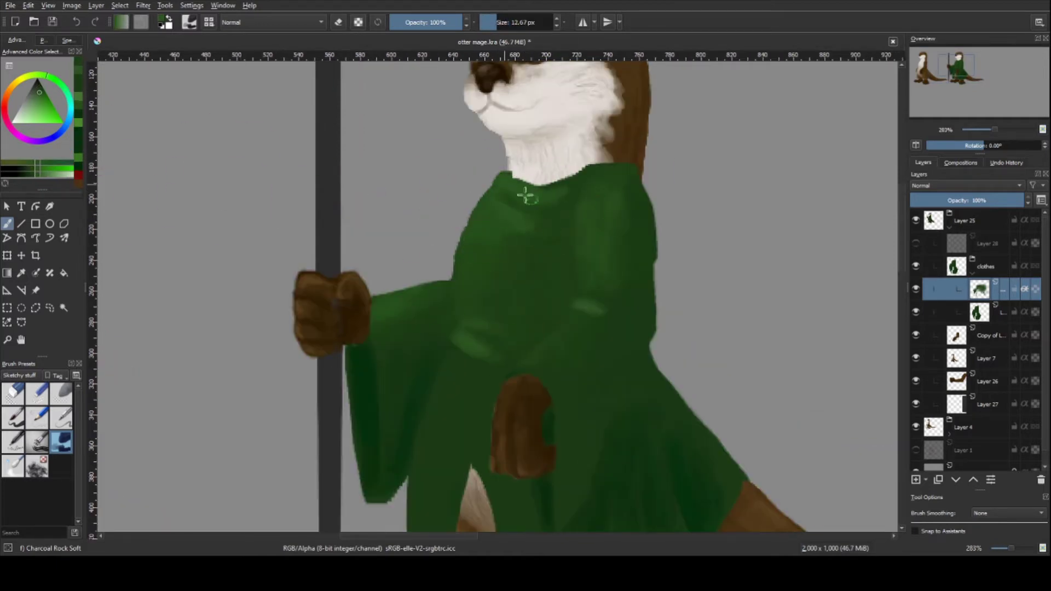
scroll(547, 219, "down", 1)
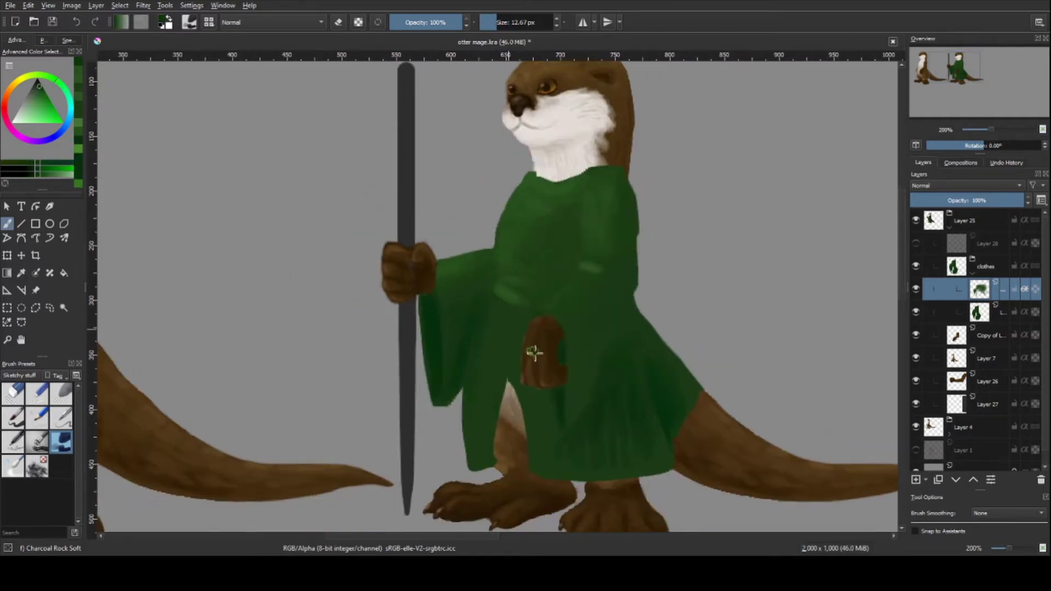
key("l")
key("k")
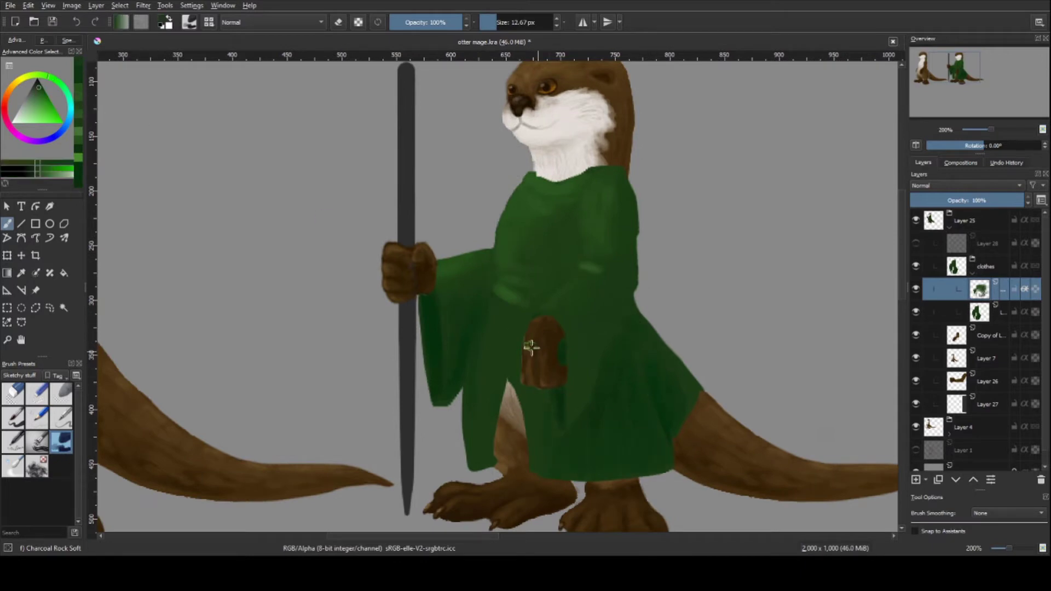
key("l")
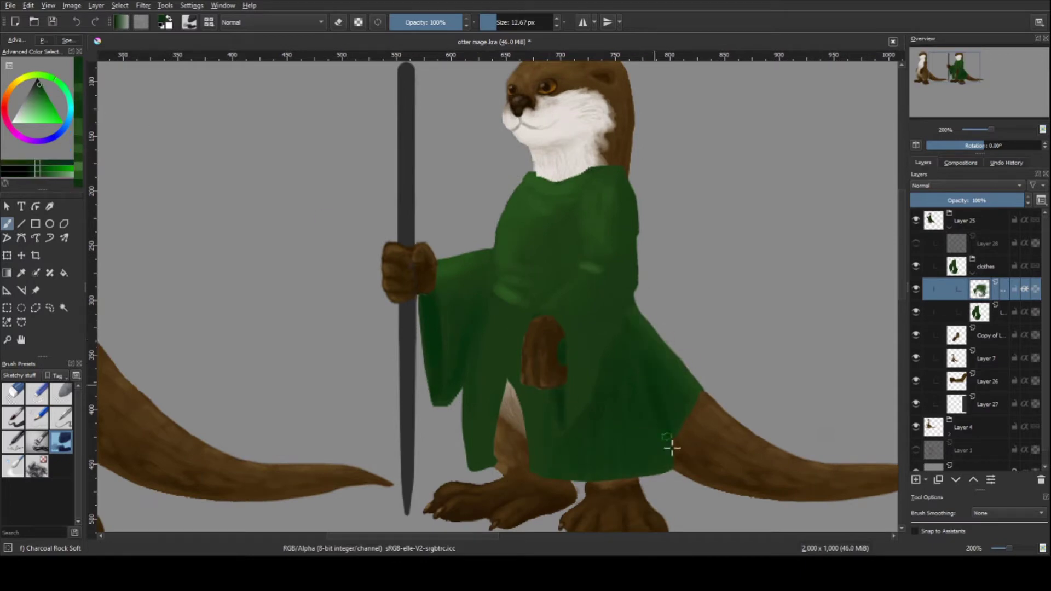
key("minus")
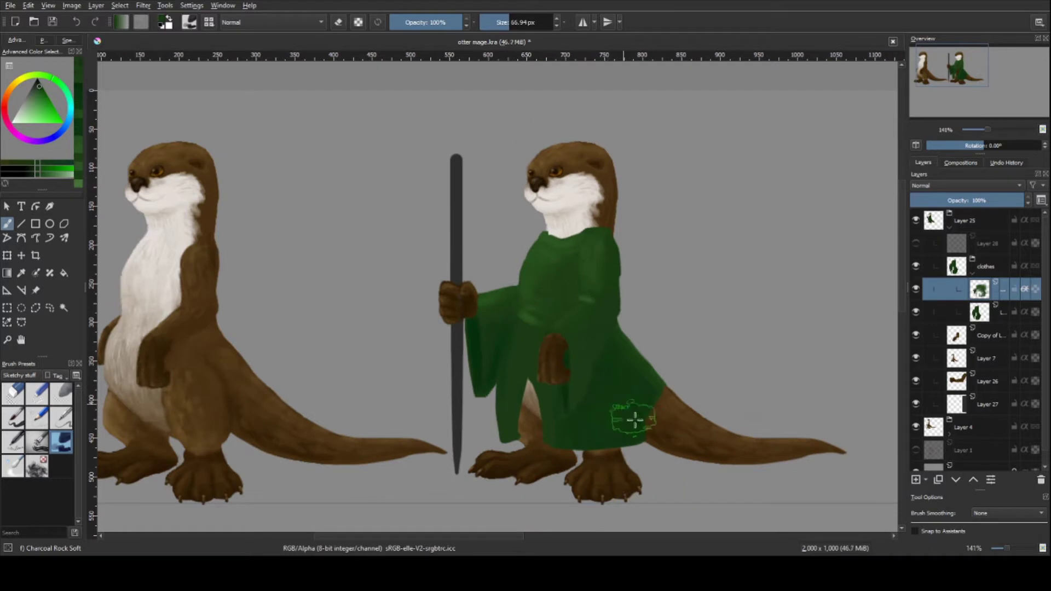
key("plus")
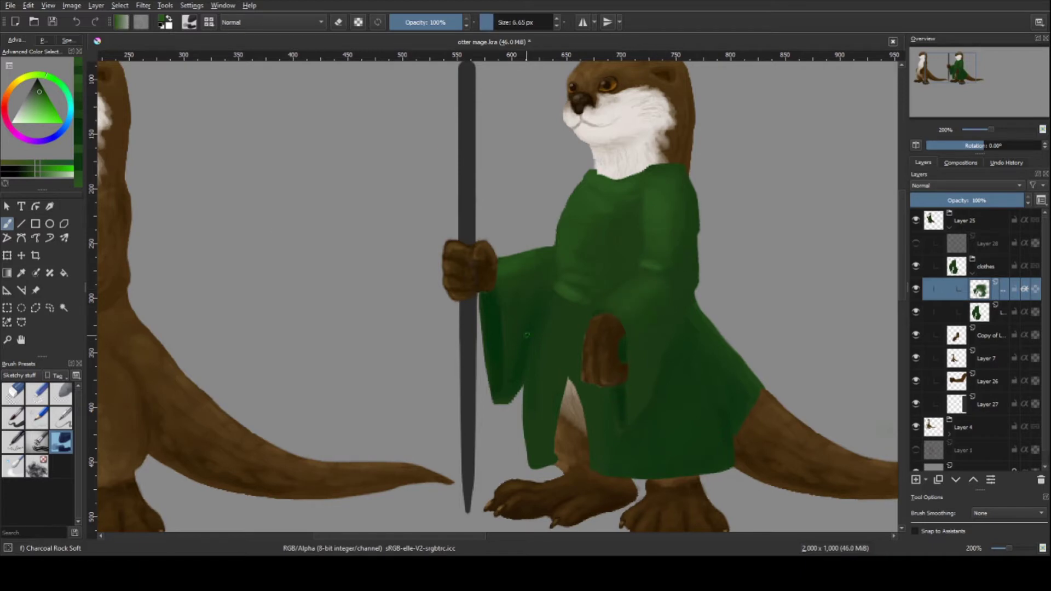
- Enlarge the brush and sample several darker greens from the robe
left_click(526, 335, "ctrl")
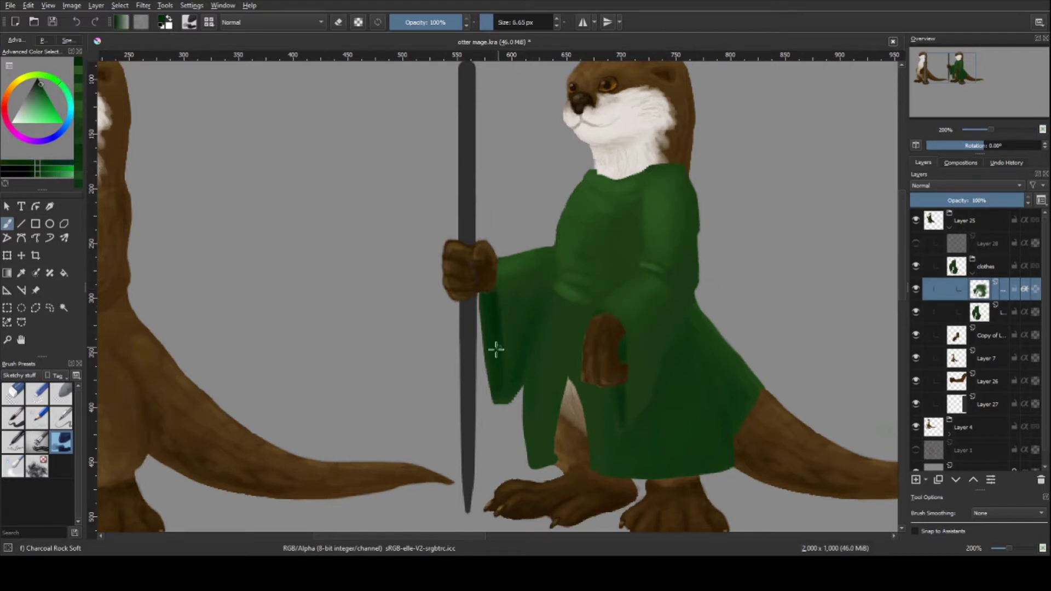
left_click_drag(537, 330, 525, 330)
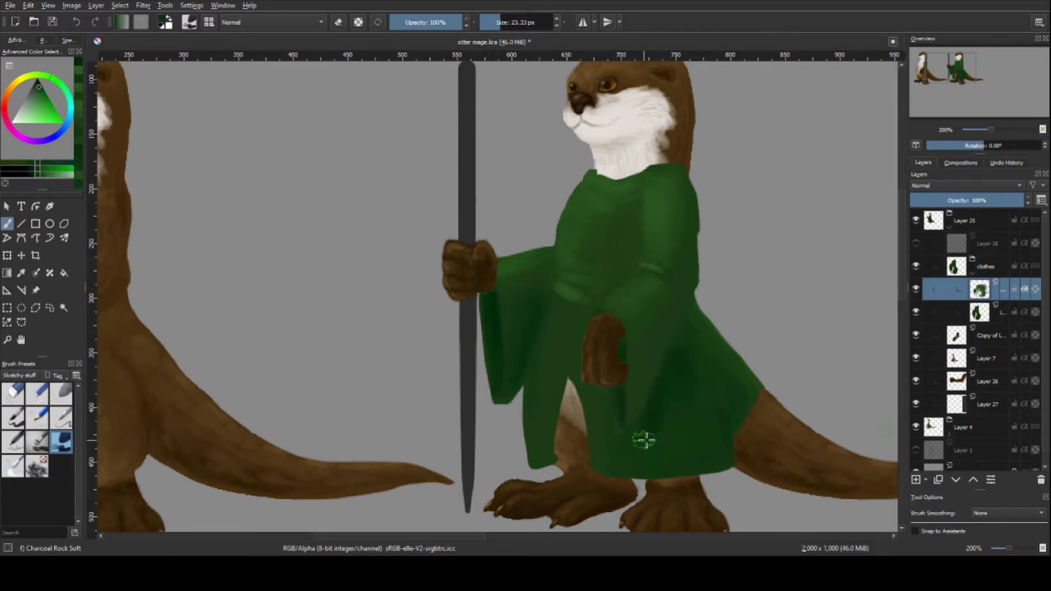
left_click_drag(636, 436, 605, 365)
left_click(669, 362, "ctrl")
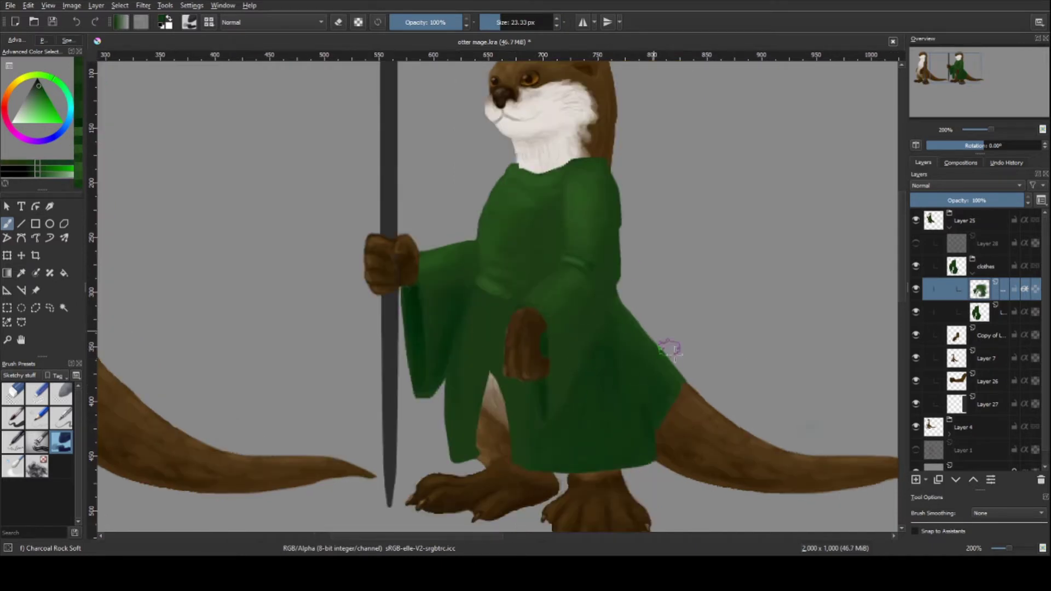
left_click(642, 420, "ctrl")
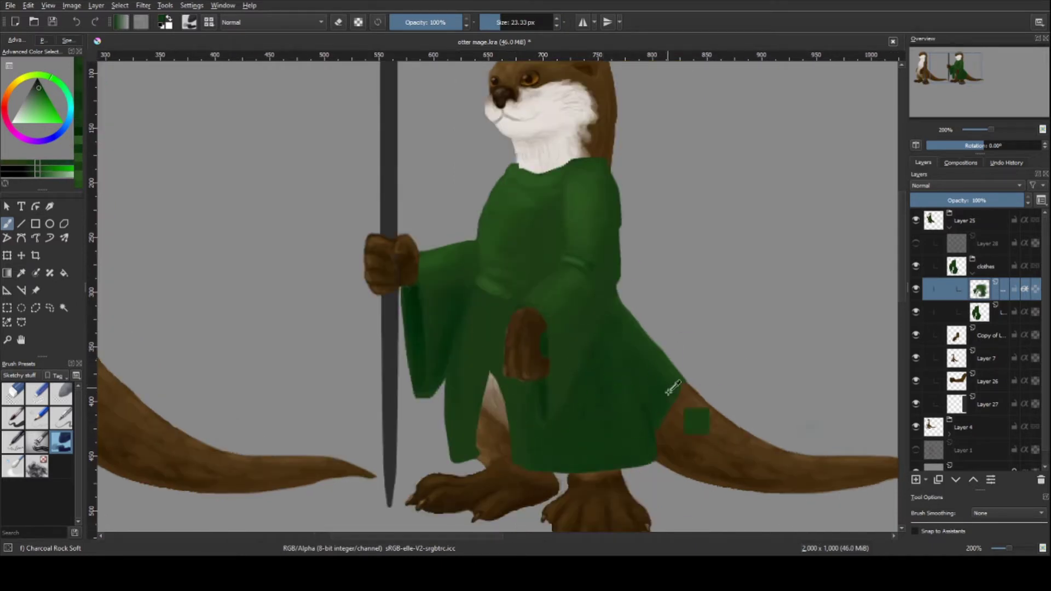
left_click(630, 308, "ctrl")
left_click_drag(472, 449, 520, 438)
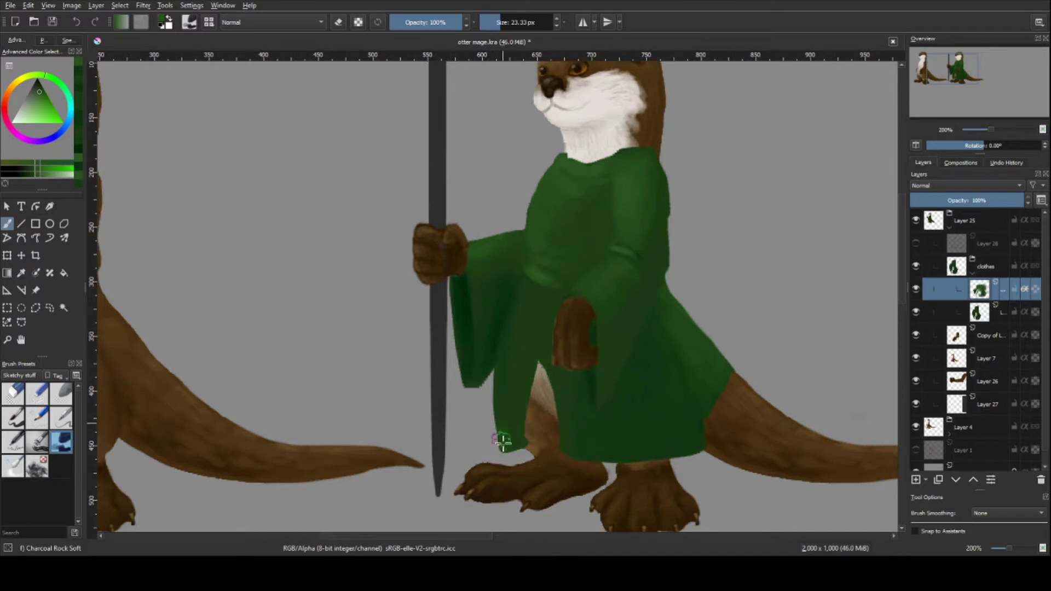
left_click(502, 389, "ctrl")
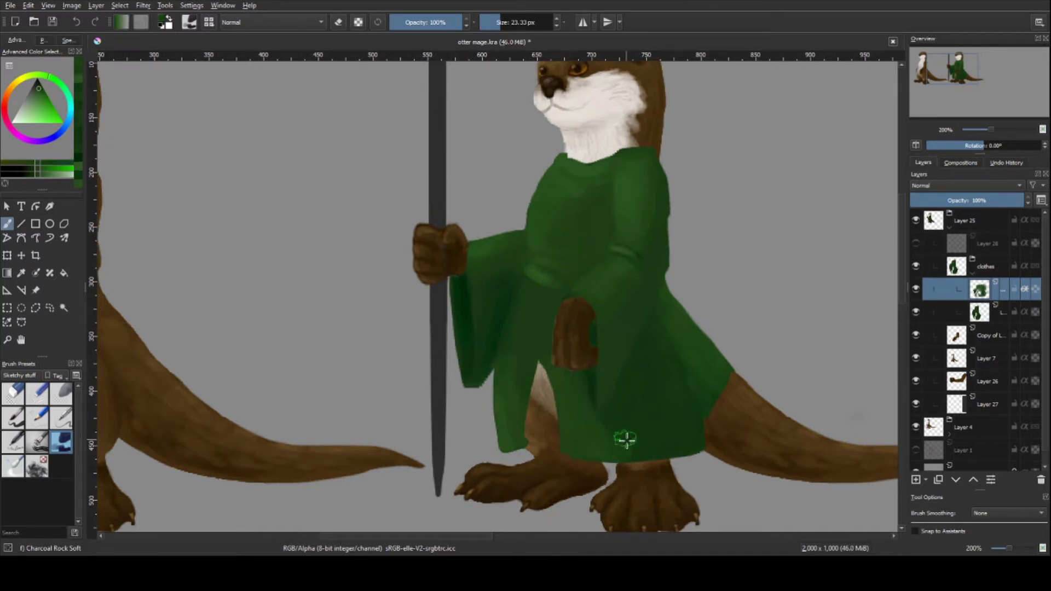
- Reframe the view on the robed otter's head and make the brush much smaller
key("1")
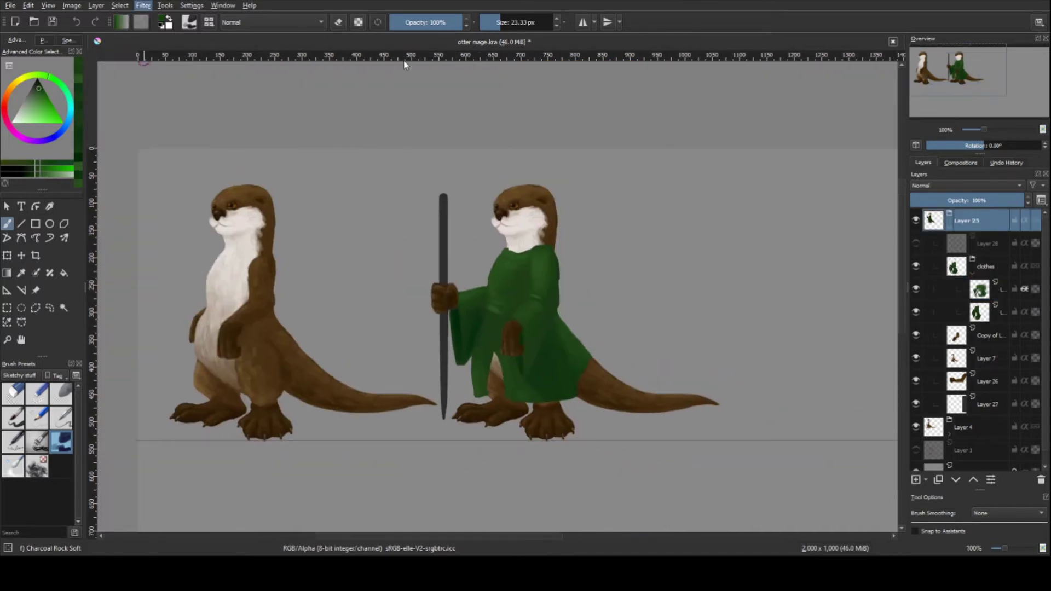
scroll(515, 339, "up", 2)
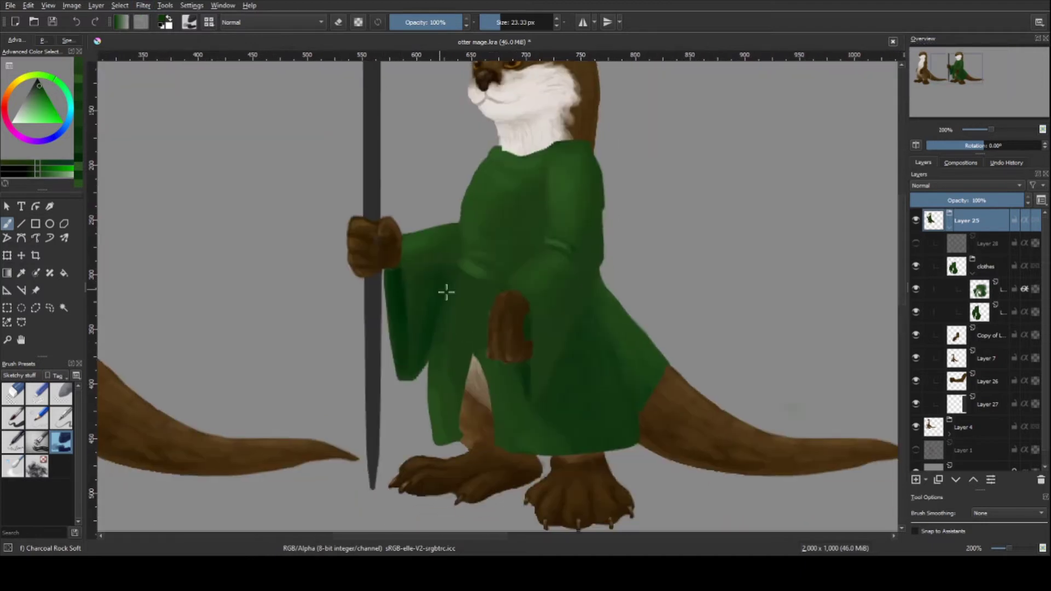
left_click(575, 323)
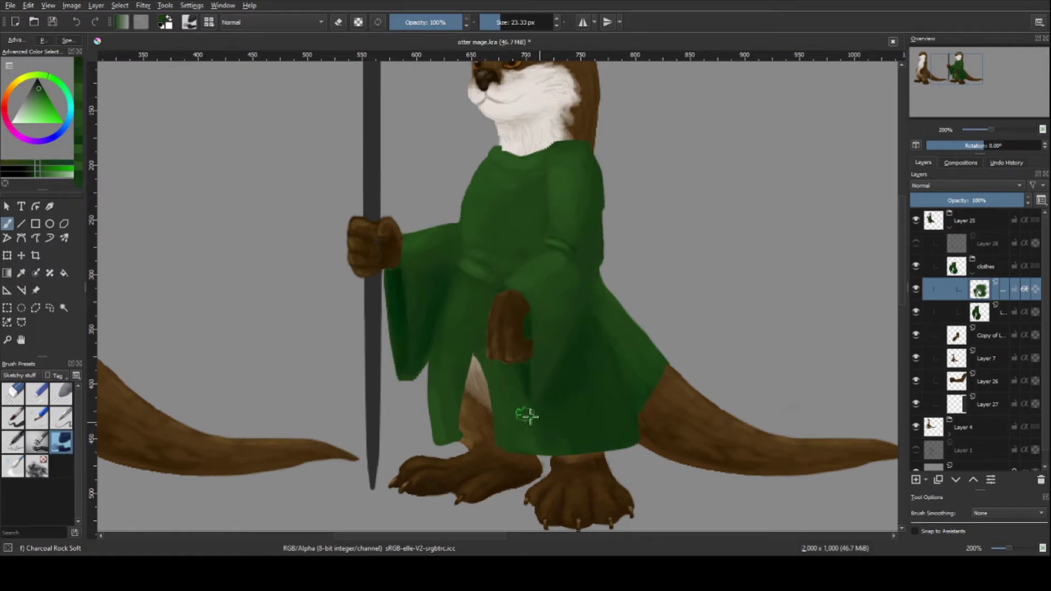
left_click_drag(592, 333, 579, 385)
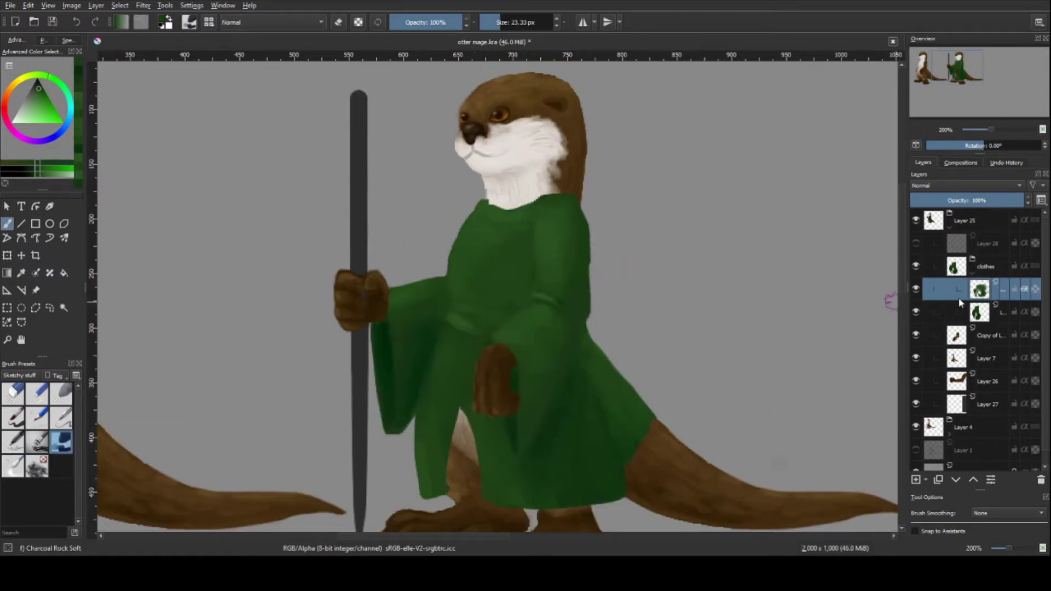
scroll(337, 293, "up", 1)
key("bracketleft")
key("bracketleft")
key("bracketleft")
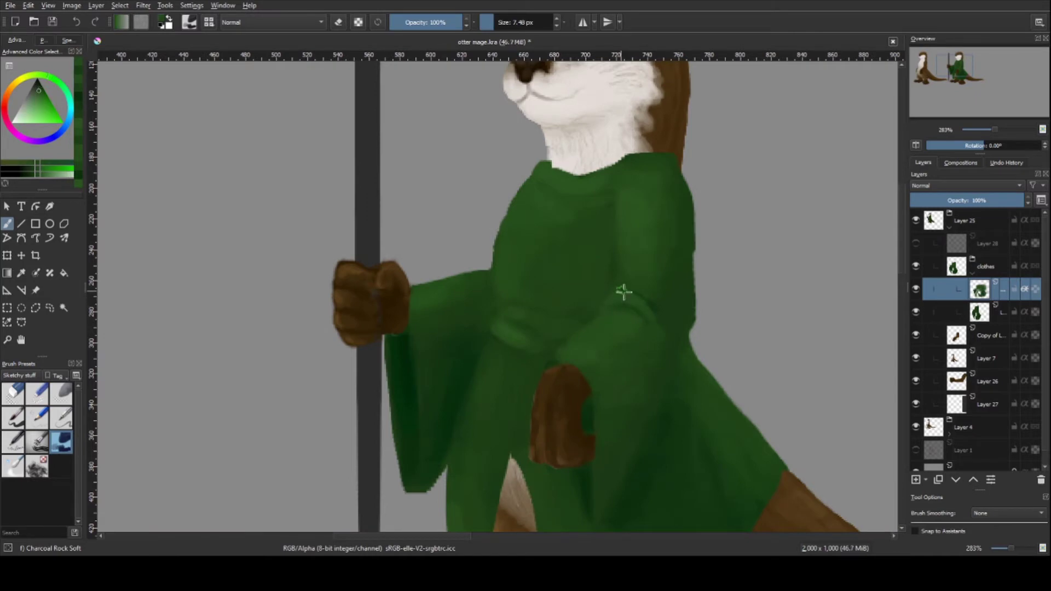
scroll(696, 367, "down", 2)
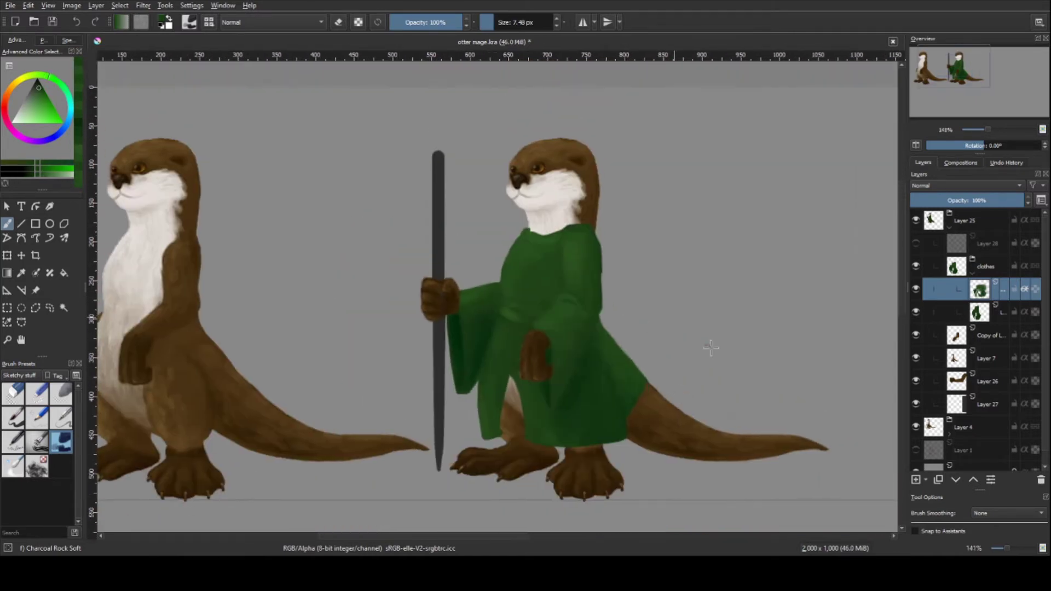
- Erase stray robe green around the neckline on the lower layer
left_click(986, 311)
scroll(569, 208, "up", 1)
scroll(620, 214, "up", 1)
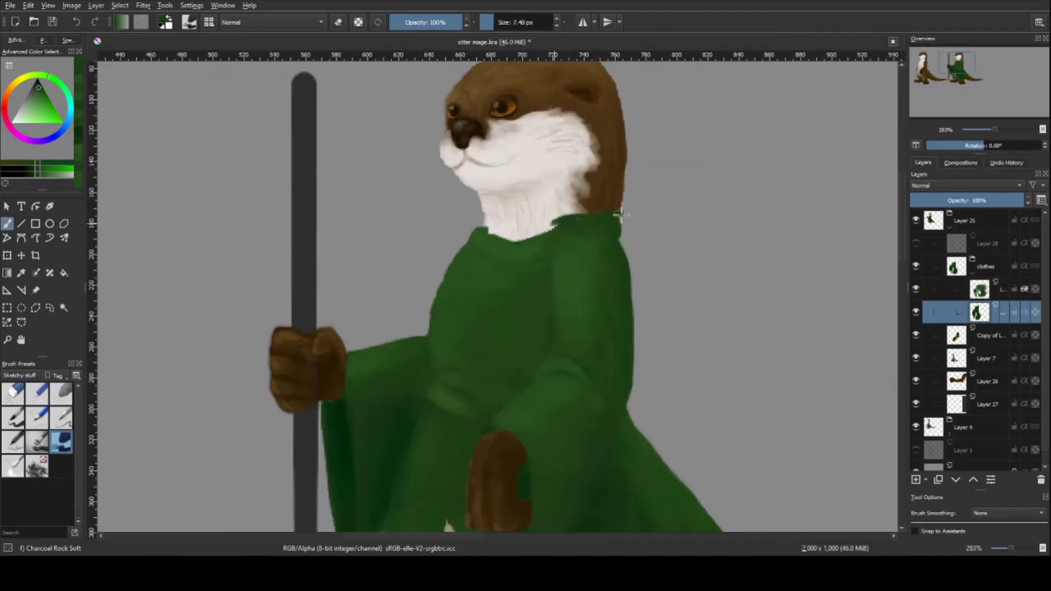
key("e")
left_click_drag(624, 219, 493, 230)
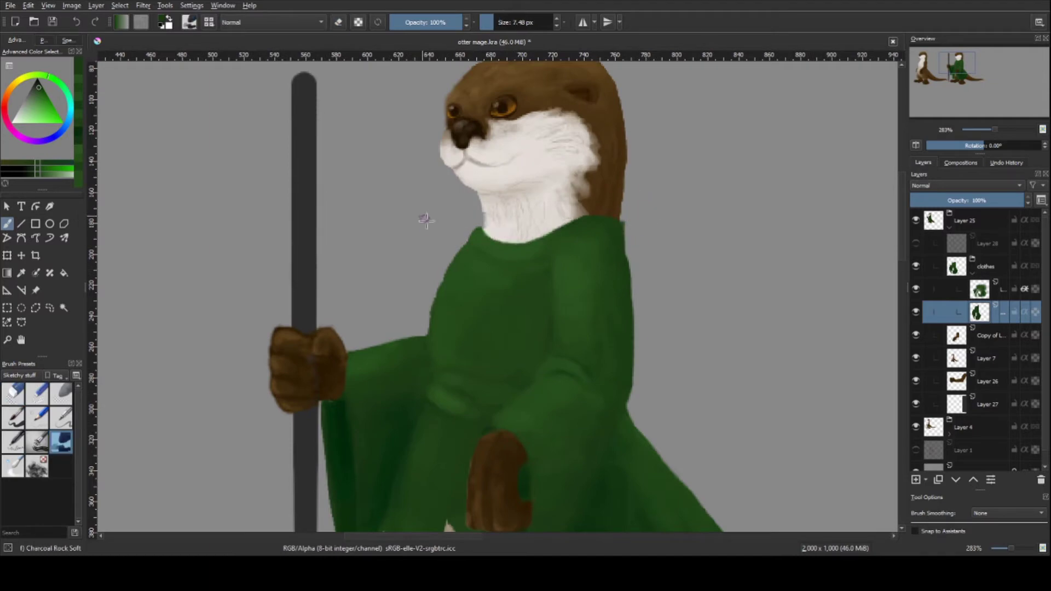
key("e")
key("1")
- Temporarily lower the robe layer's opacity inside the clothes group, then restore it to full
left_click(980, 335)
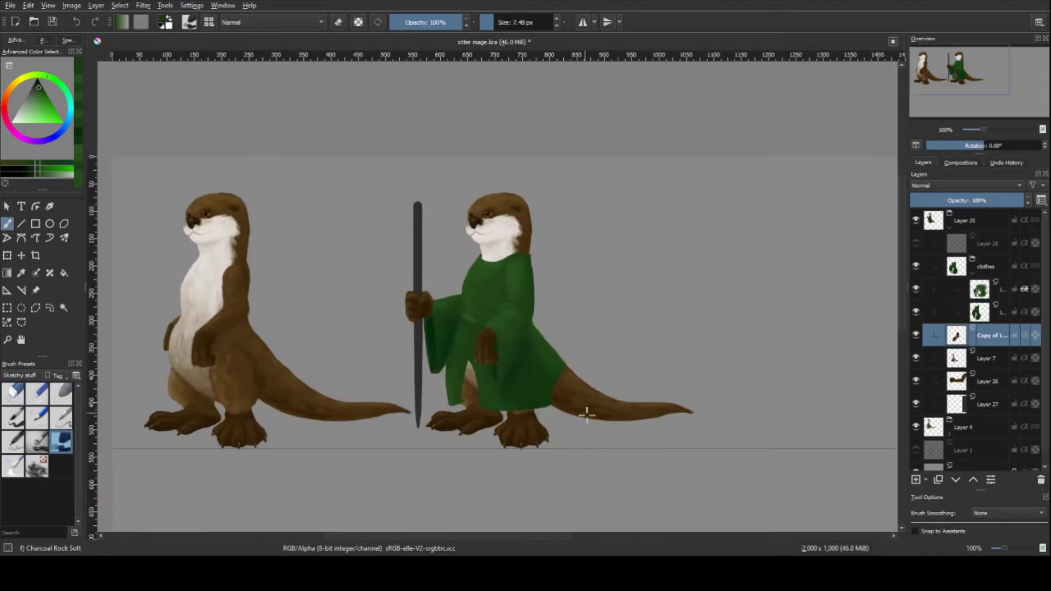
scroll(503, 320, "up", 3)
left_click(504, 320, "ctrl")
scroll(559, 372, "down", 1)
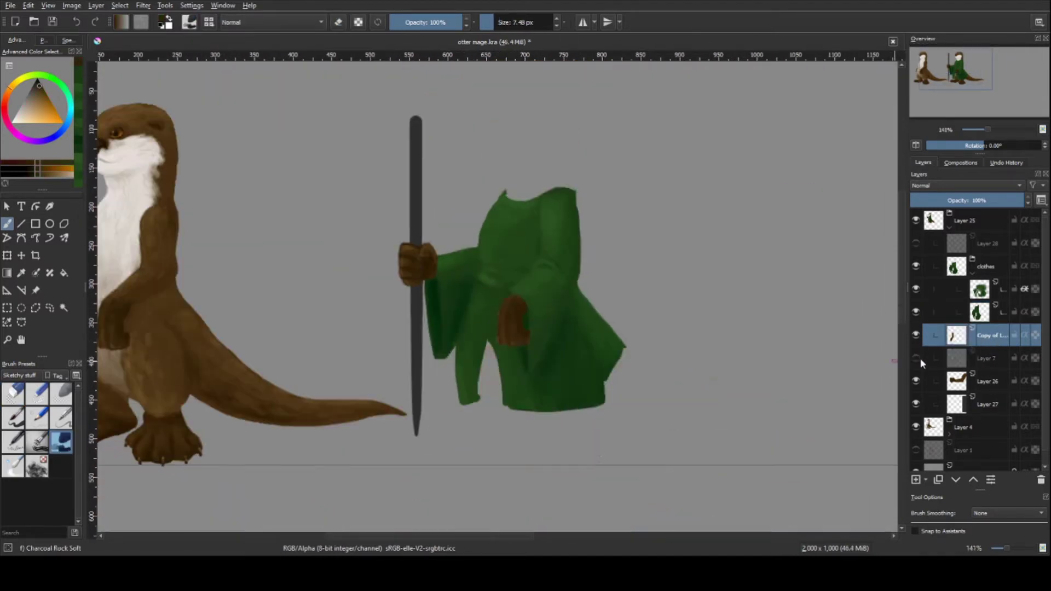
scroll(547, 383, "up", 3)
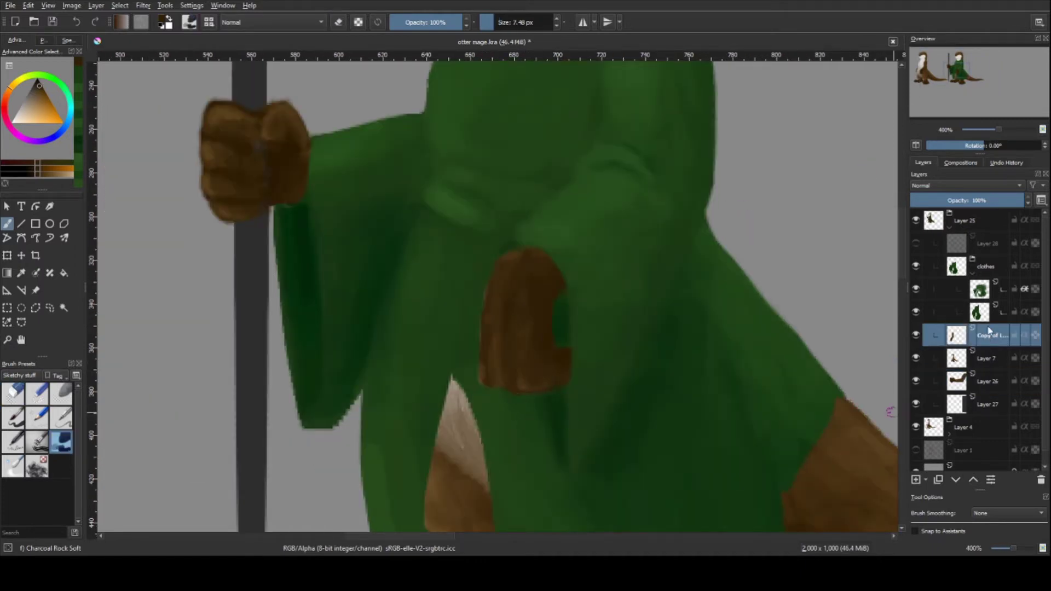
left_click(980, 311)
left_click_drag(1018, 200, 969, 200)
key("e")
scroll(506, 392, "down", 2)
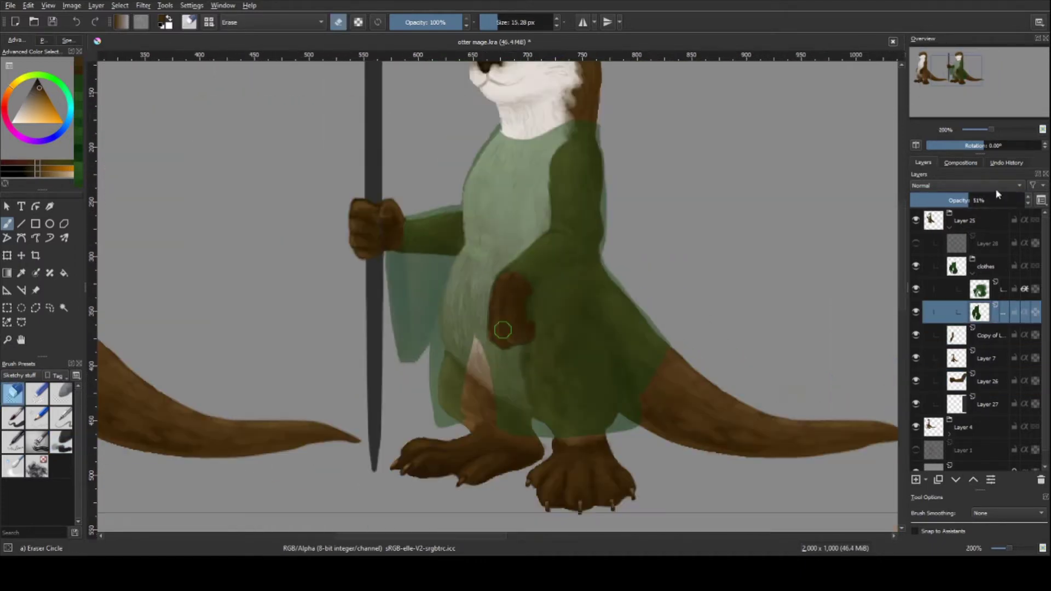
key("ctrl+z")
key("/")
- Add a new empty layer for the hat and collapse the clothes group
scroll(660, 441, "down", 1)
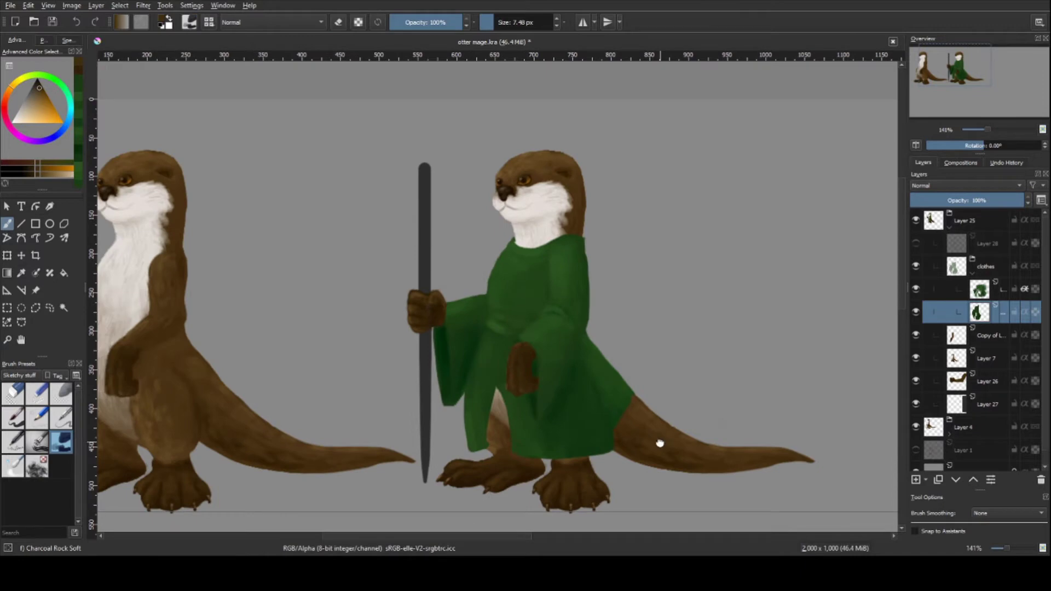
scroll(660, 444, "down", 2)
scroll(704, 422, "up", 2)
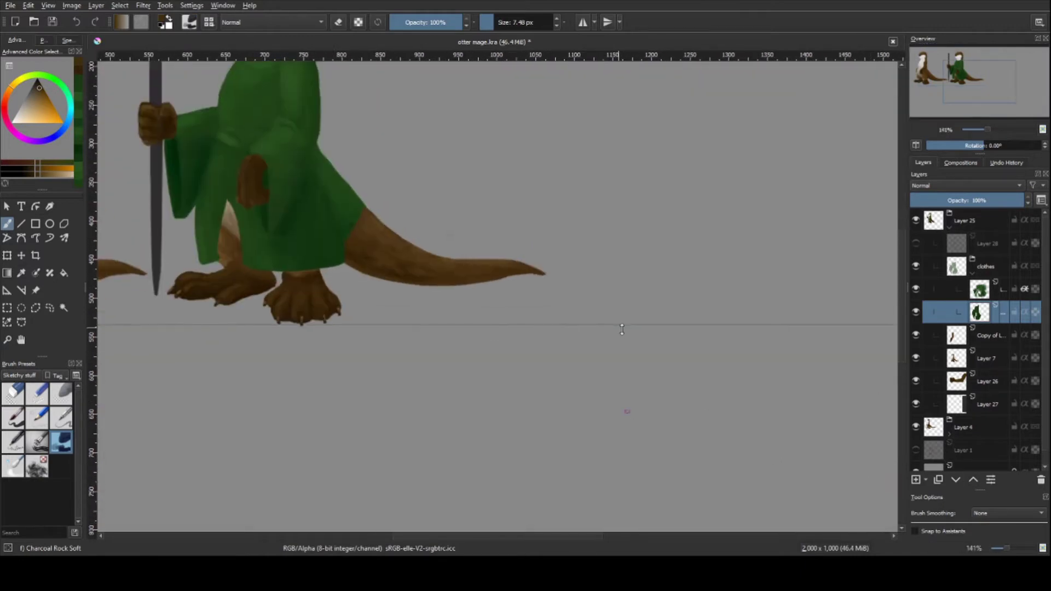
scroll(622, 329, "down", 2)
scroll(399, 71, "up", 2)
left_click(985, 404)
left_click(917, 480)
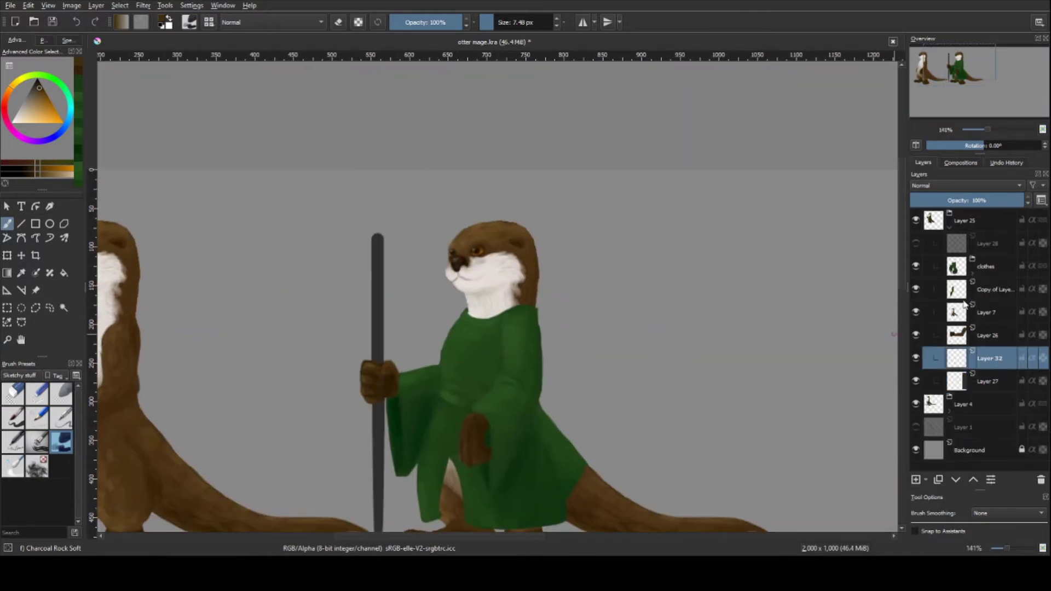
- Sketch a red wizard hat over the otter's head with a soft pencil on Layer 32
left_click(6, 110)
left_click(61, 417)
left_click_drag(405, 221, 580, 269)
left_click_drag(985, 358, 912, 242)
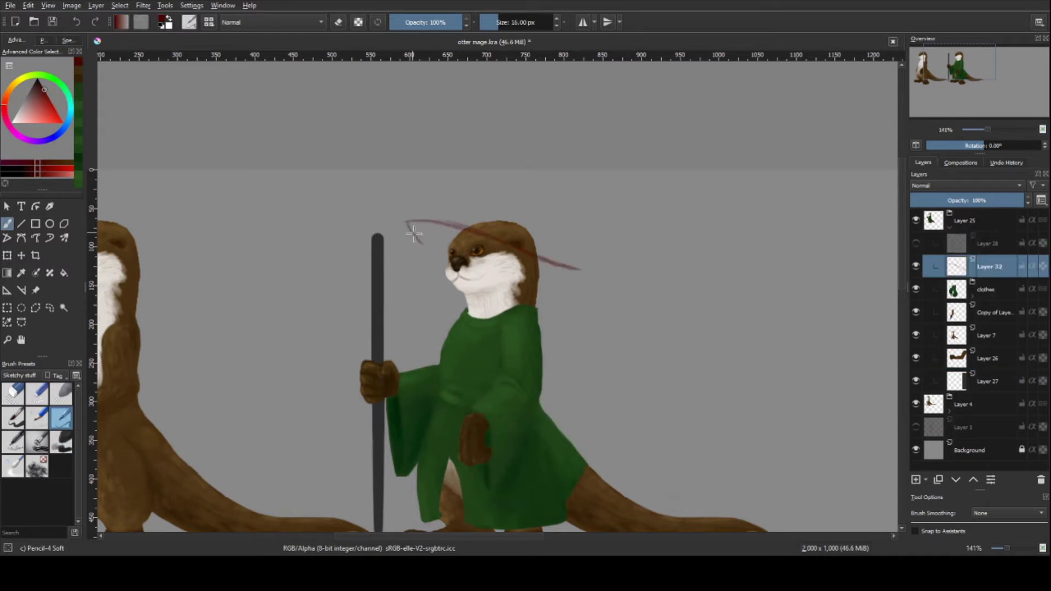
left_click_drag(477, 222, 435, 215)
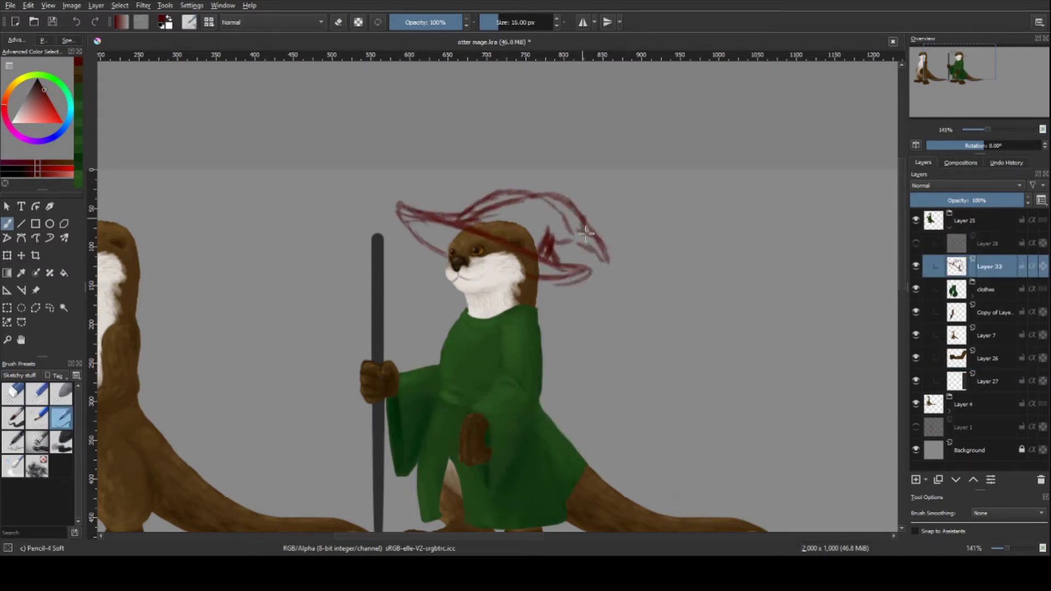
- Shrink and nudge the hat sketch with Ctrl+T, then fade the layer to low opacity
key("ctrl+t")
left_click_drag(614, 187, 581, 200)
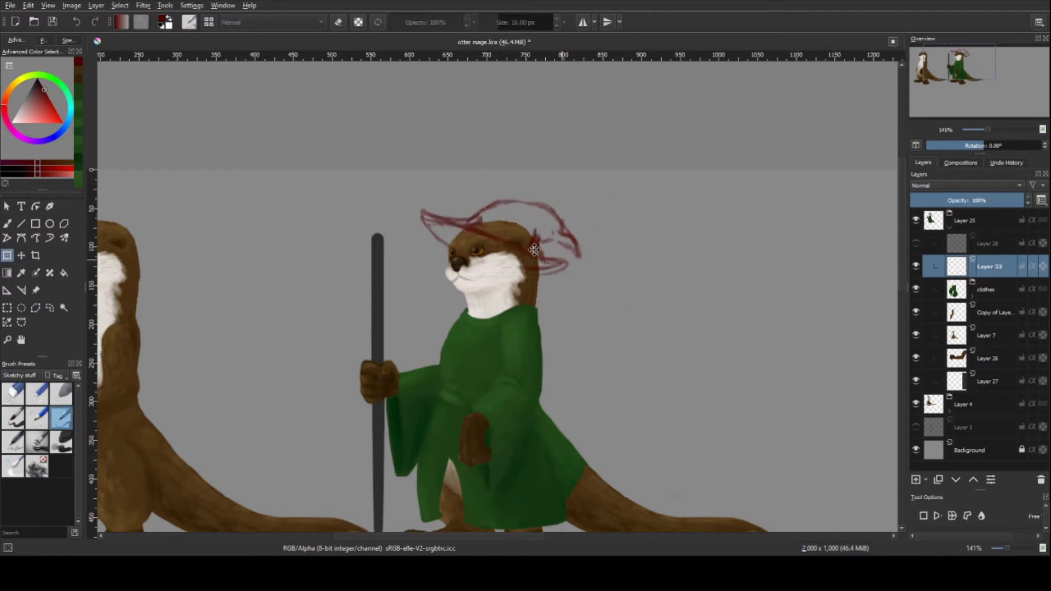
left_click_drag(534, 250, 528, 248)
key("b")
scroll(582, 251, "down", 1)
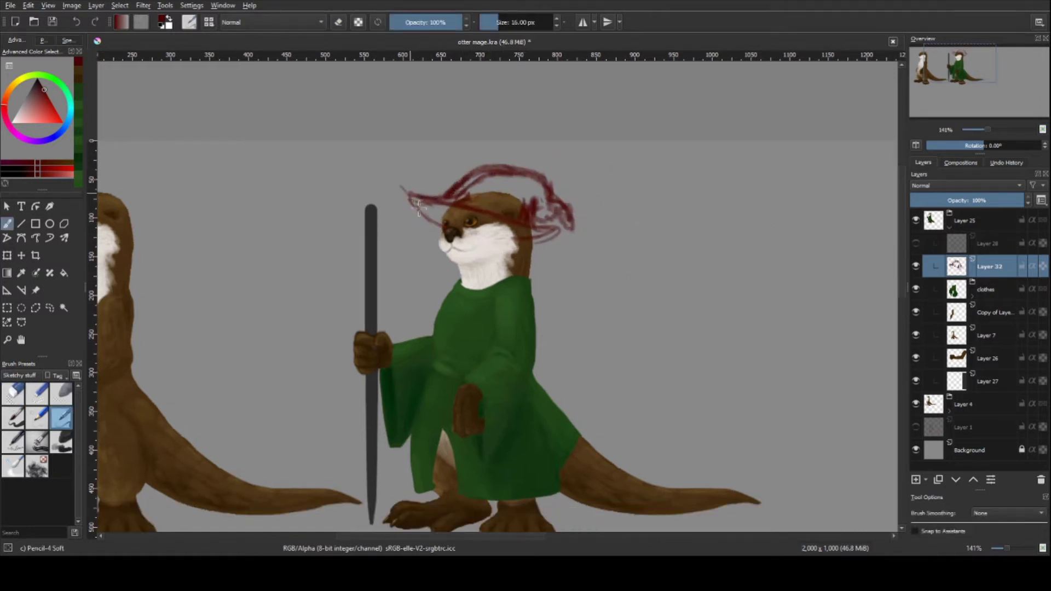
left_click_drag(1007, 200, 964, 200)
- Add another empty layer and zoom in on the robe
left_click(916, 480)
left_click(955, 480)
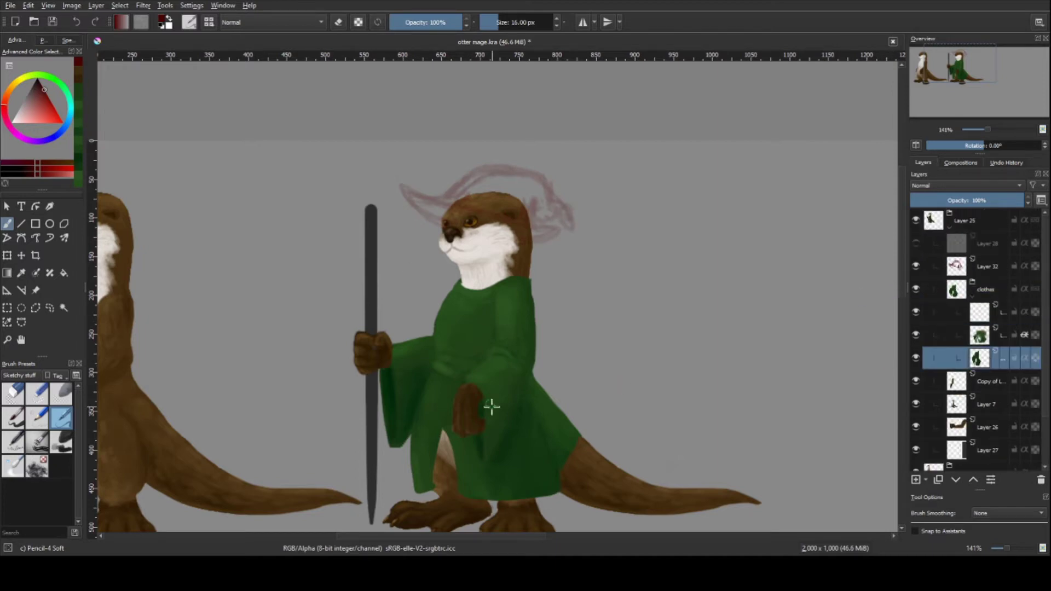
key("plus")
key("plus")
- Paint a yellow blob on the robe front with a soft charcoal brush
left_click(948, 336)
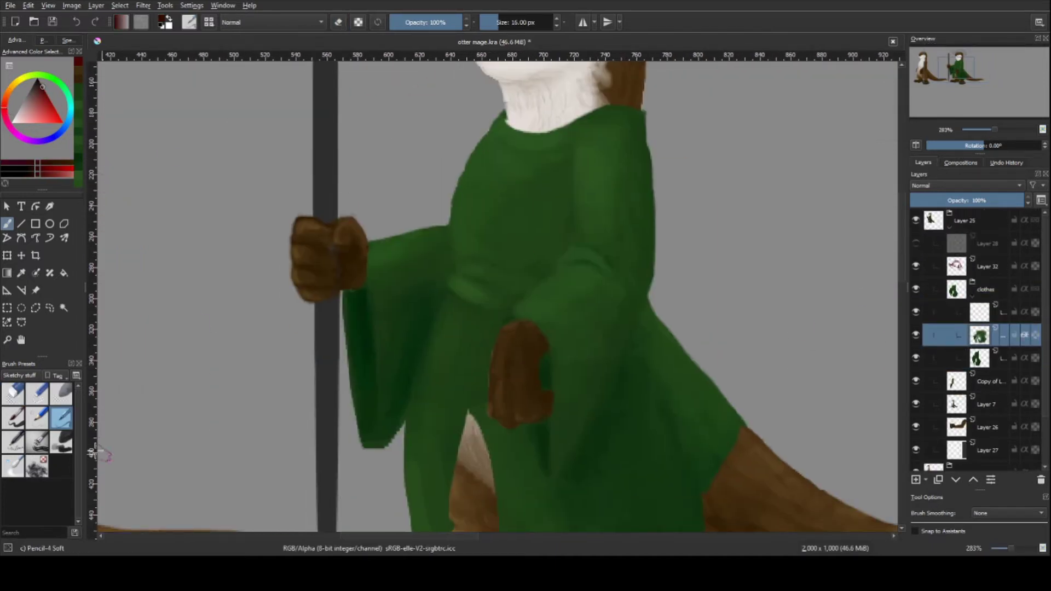
left_click(61, 442)
key("plus")
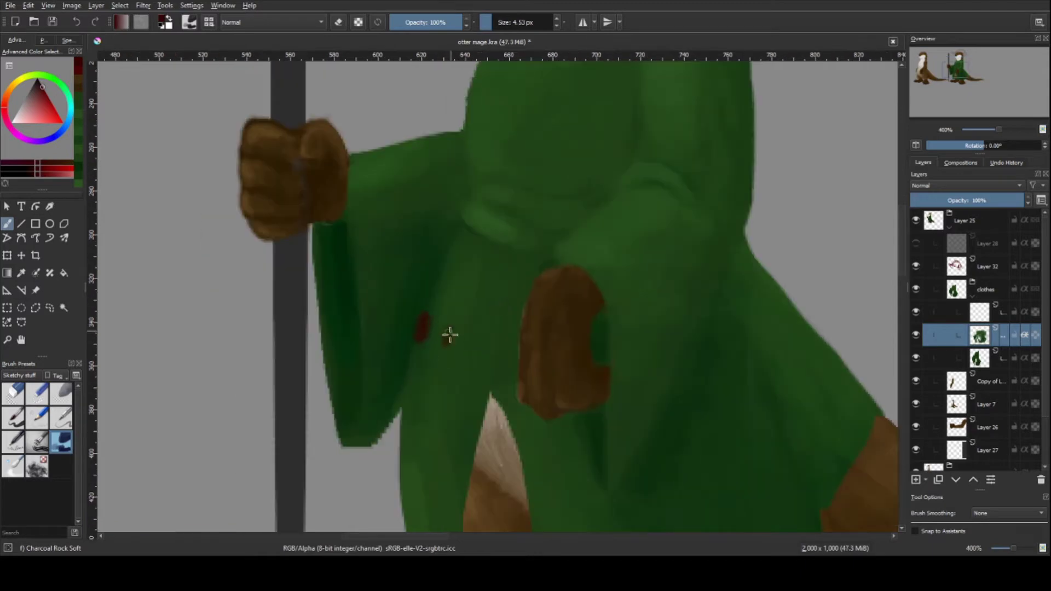
left_click_drag(473, 353, 508, 337)
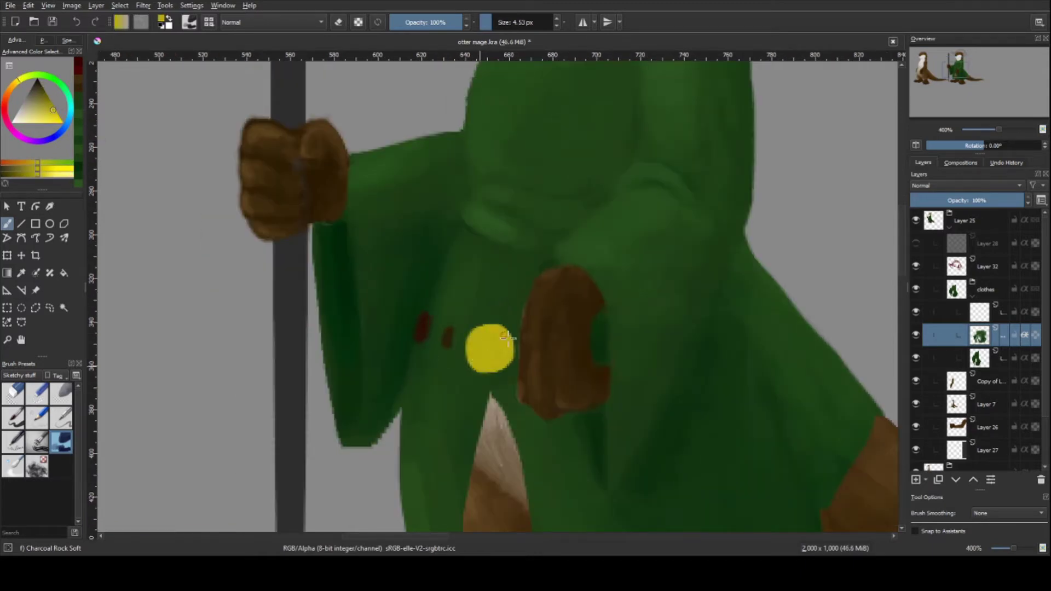
left_click(447, 338, "ctrl")
scroll(504, 378, "down", 5)
scroll(535, 399, "up", 4)
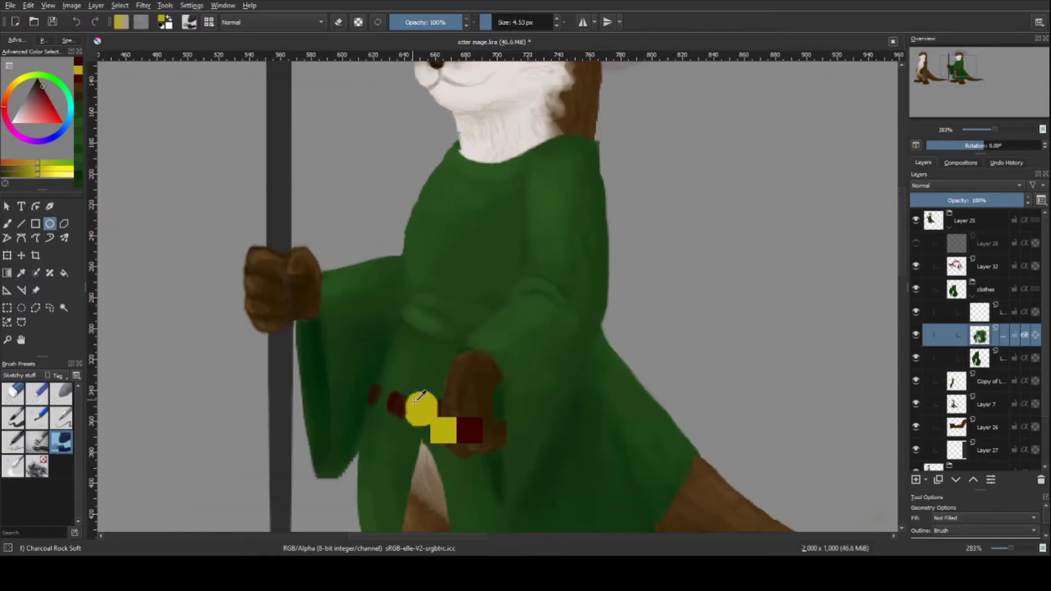
- Dab more yellow and orange onto the blob, then undo it
left_click(419, 408, "ctrl")
left_click_drag(416, 405, 411, 410)
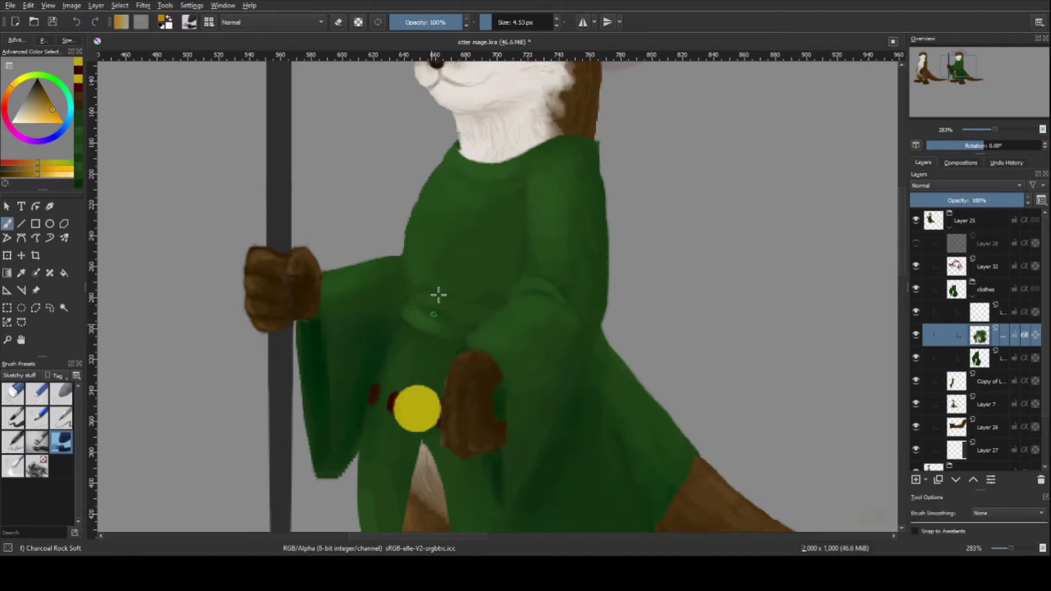
left_click(416, 409)
key("/")
scroll(421, 383, "up", 1)
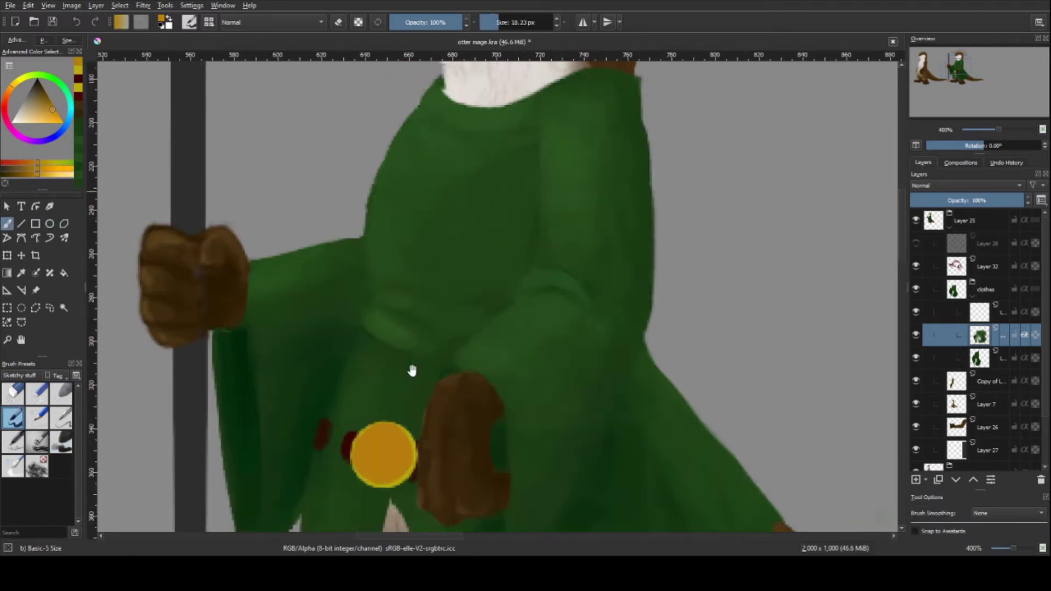
scroll(411, 368, "up", 1)
key("ctrl+z")
key("ctrl+z")
key("ctrl+z")
- Paint a round orange disc on a new layer and resize it with Ctrl+T
key("ctrl+z")
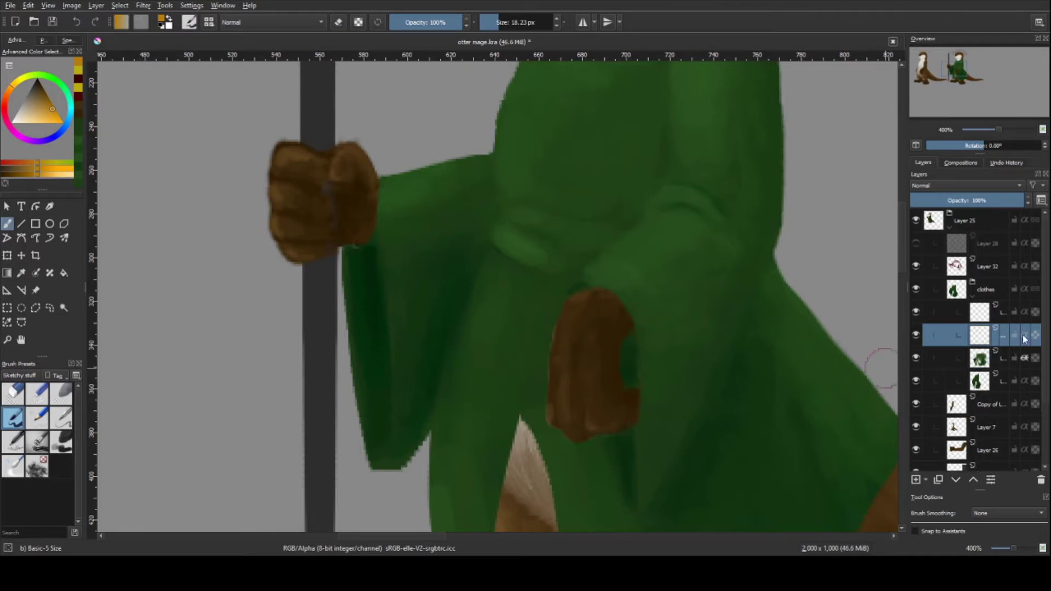
key("Insert")
left_click_drag(512, 369, 553, 383)
key("ctrl+z")
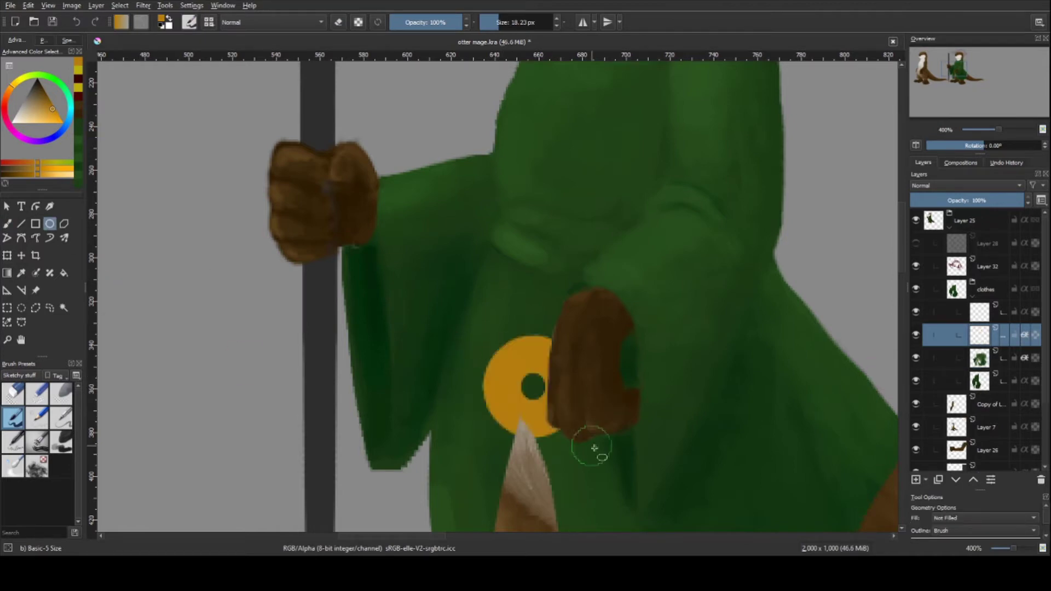
key("ctrl+t")
left_click_drag(570, 312, 554, 328)
key("Return")
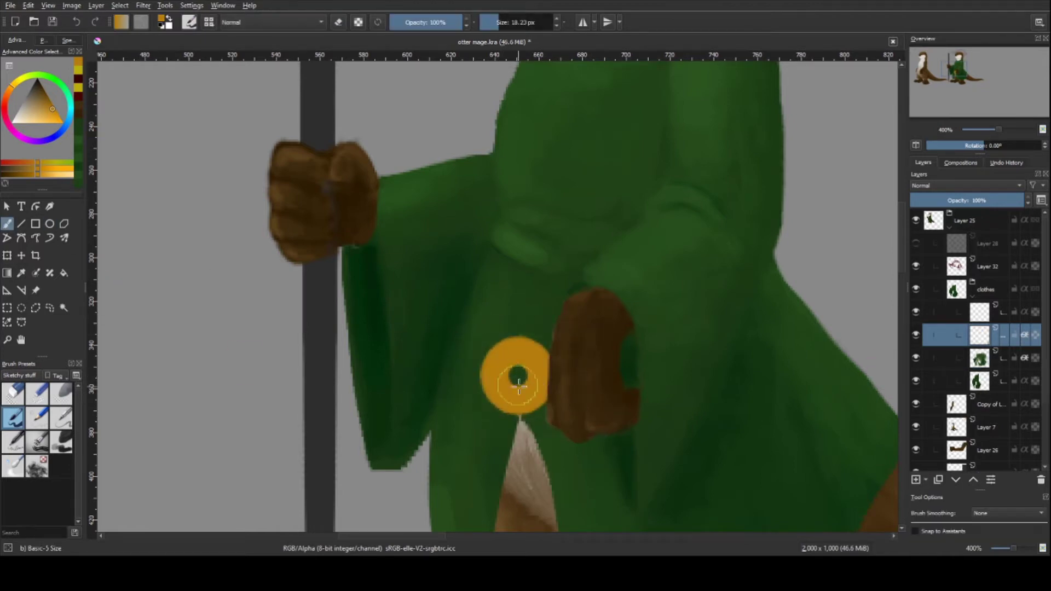
scroll(569, 426, "down", 5)
scroll(580, 438, "up", 2)
scroll(557, 358, "up", 1)
key("b")
scroll(557, 358, "up", 1)
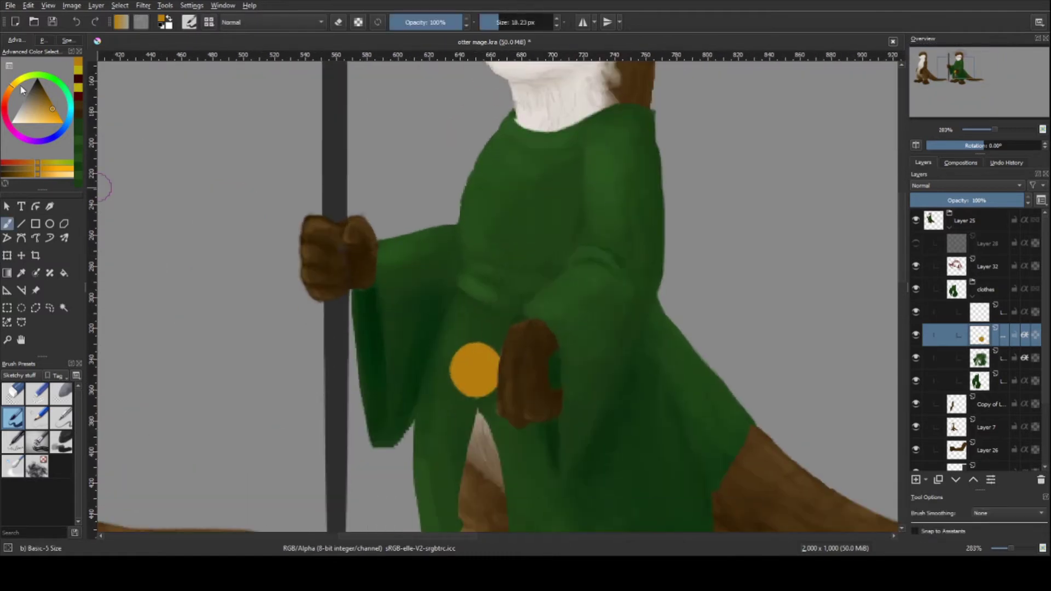
- Paint a brown spiral on the orange disc and add yellow highlights with the charcoal brush
scroll(492, 364, "up", 1)
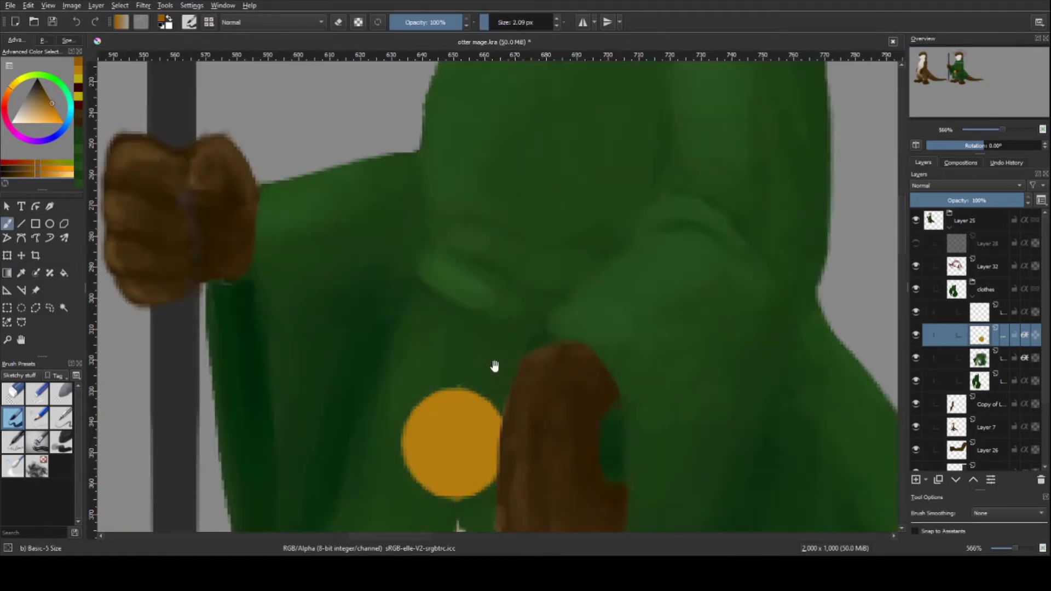
scroll(504, 307, "up", 1)
left_click_drag(495, 293, 525, 323)
left_click(59, 116)
left_click(61, 441)
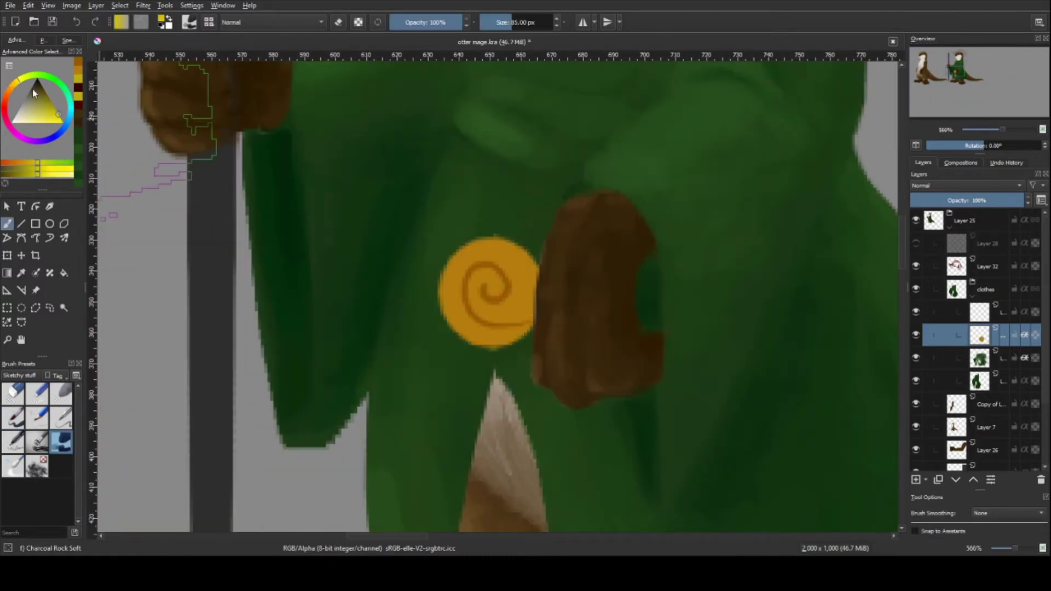
mouse_move(452, 273)
left_mouse_down()
mouse_move(482, 252)
mouse_move(451, 305)
left_mouse_up()
- Sample orange-yellow, yellow and paler yellow shades for the clasp
scroll(451, 305, "down", 4)
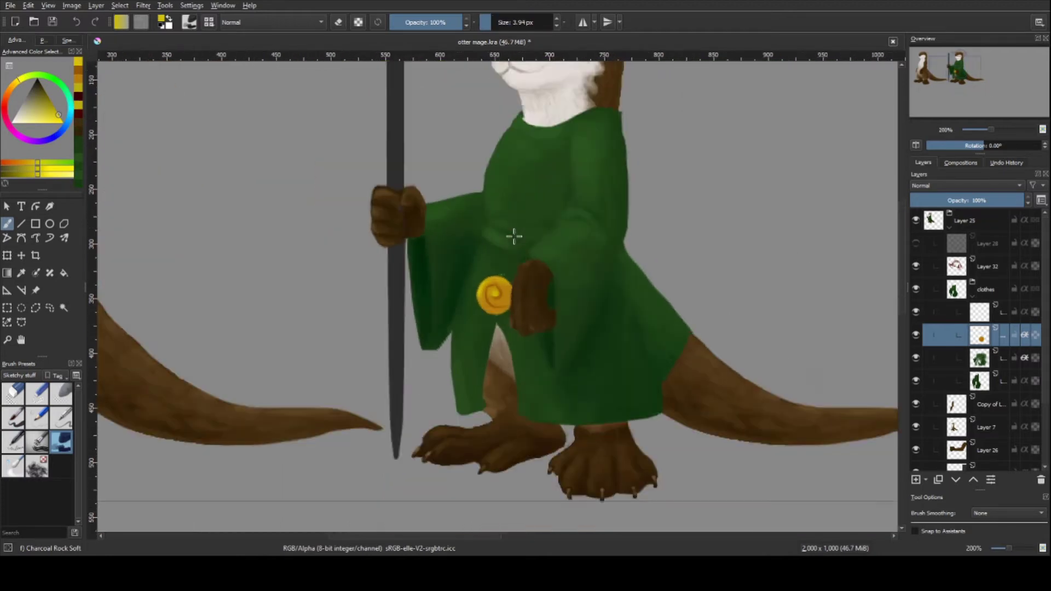
scroll(496, 298, "up", 2)
scroll(492, 266, "up", 1)
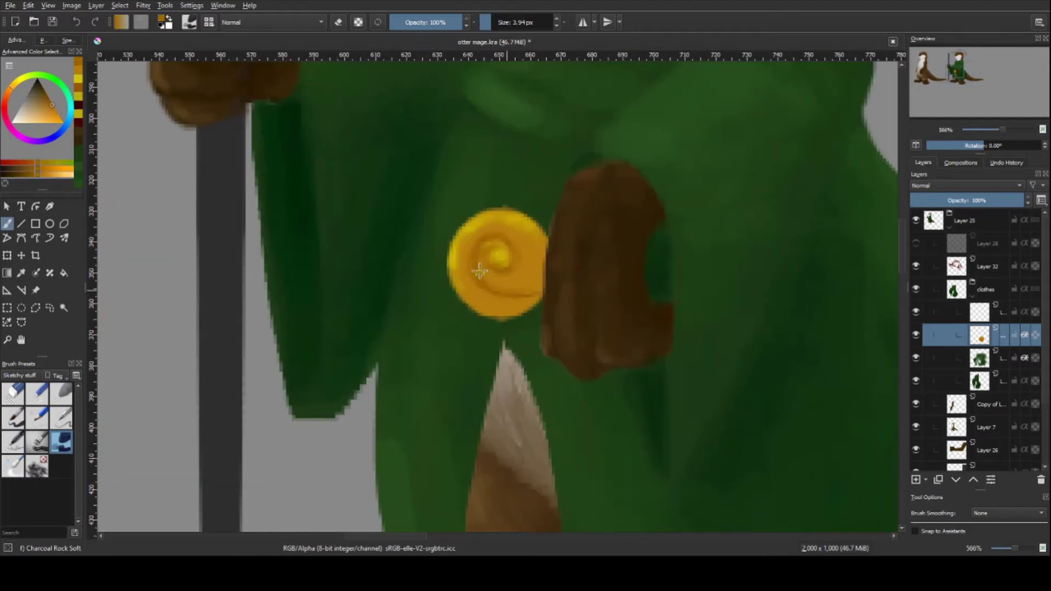
left_click(482, 277, "ctrl")
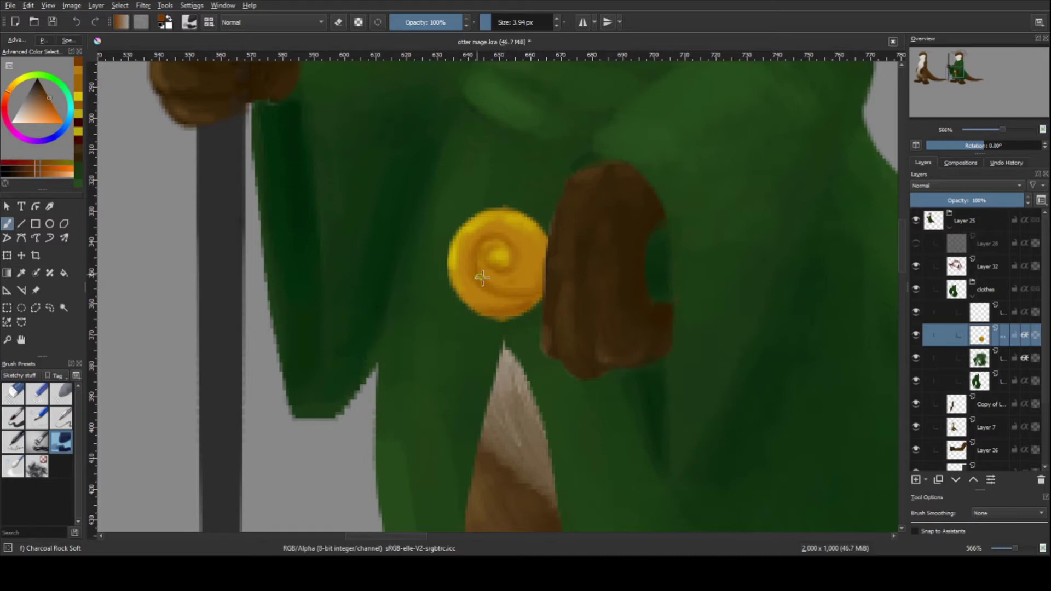
left_click(512, 241, "ctrl")
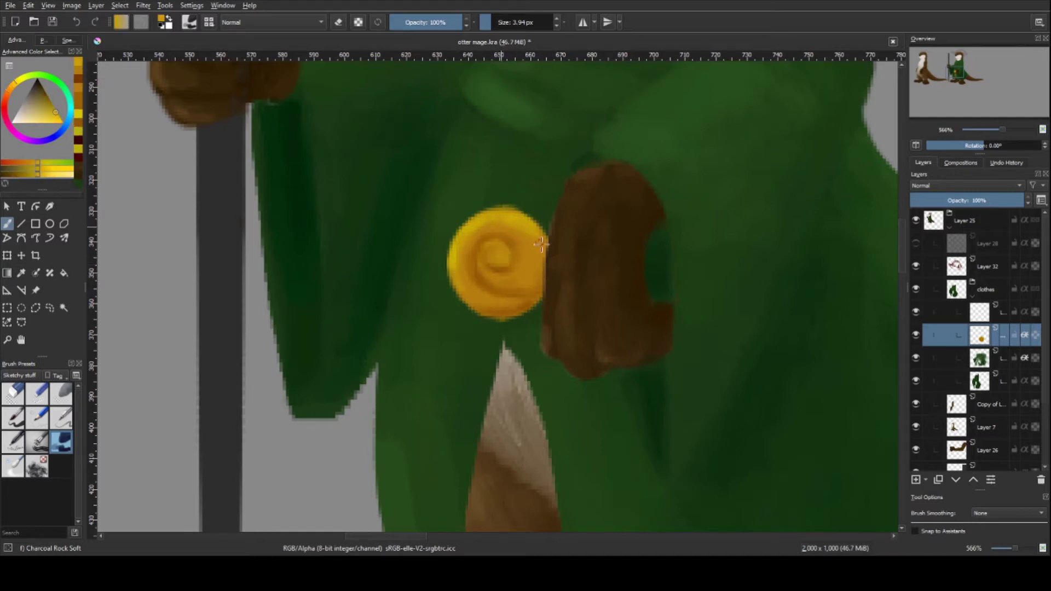
left_click(513, 213, "ctrl")
scroll(466, 252, "down", 5)
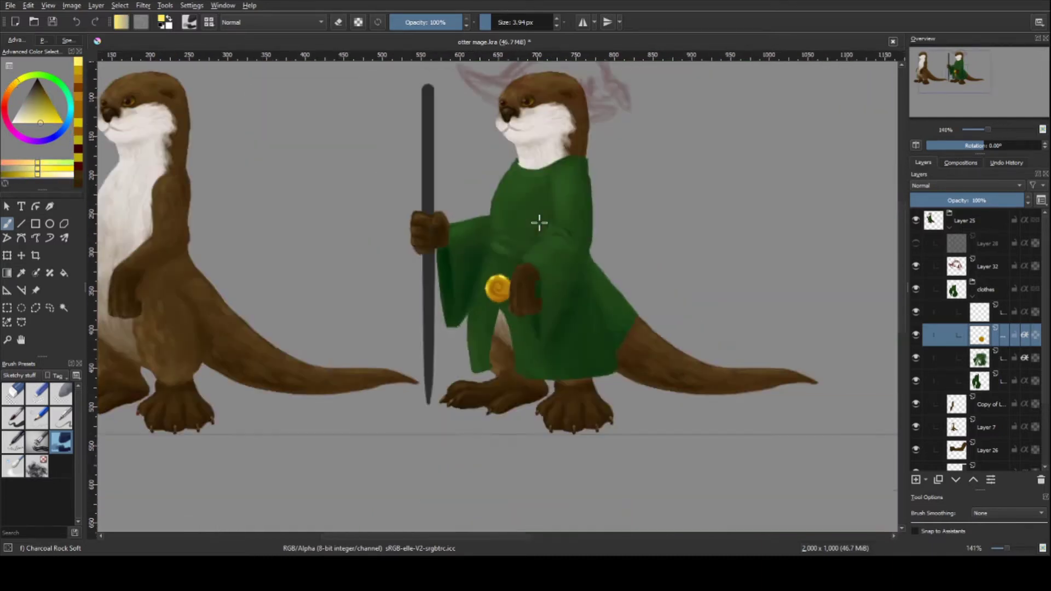
scroll(539, 223, "up", 4)
- Sample darker golds from the clasp to shade the spiral
left_click(500, 241, "ctrl")
scroll(511, 240, "down", 5)
scroll(517, 221, "up", 6)
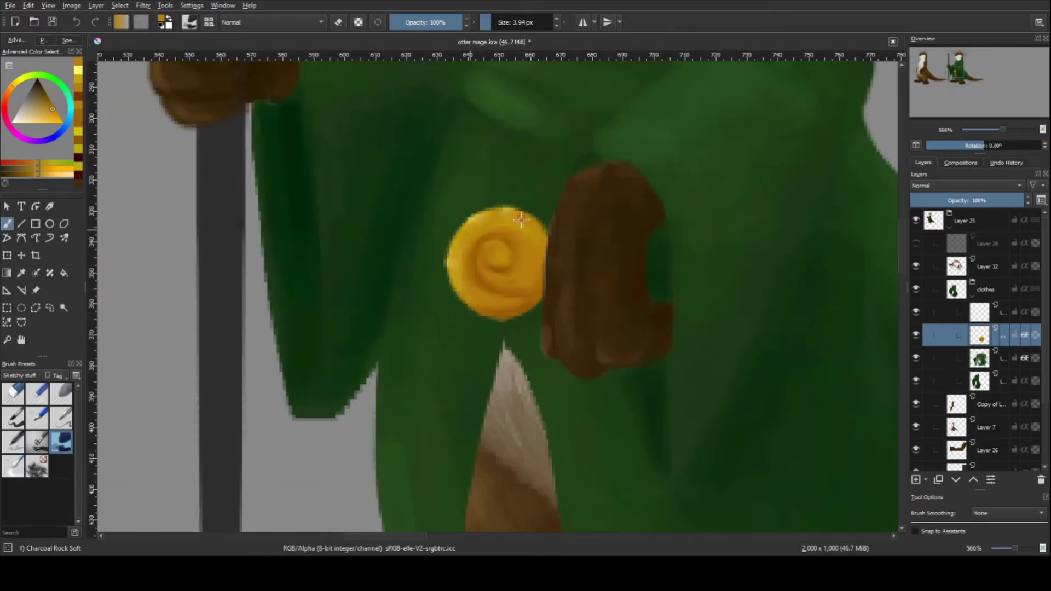
left_click(517, 221, "ctrl")
left_click(517, 287, "ctrl")
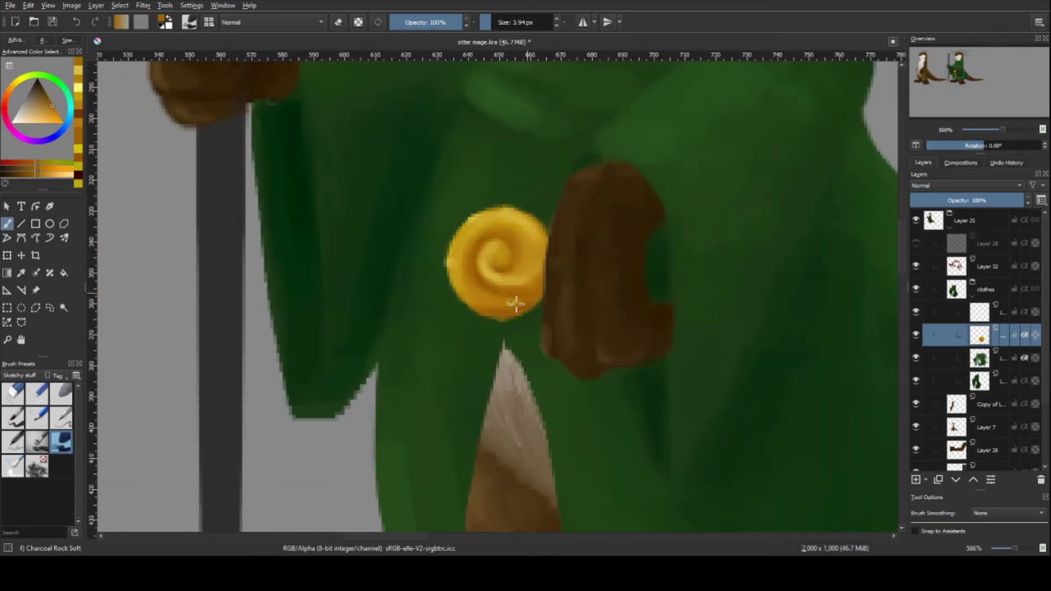
scroll(539, 194, "down", 2)
scroll(539, 194, "up", 1)
- Sample the robe green and paint it over the dark mark left of the gold clasp
left_click(458, 263, "ctrl")
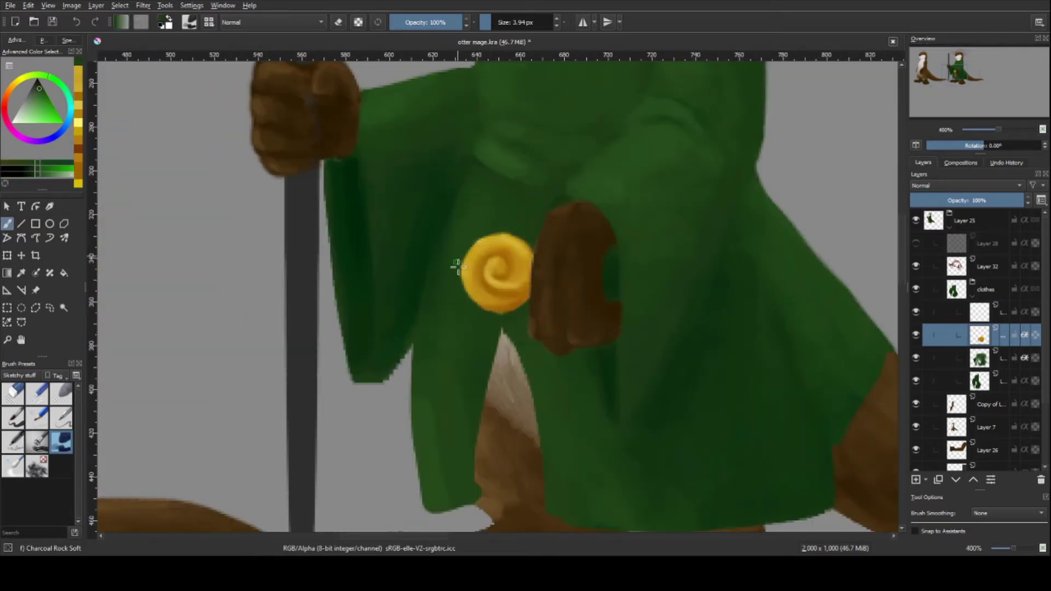
left_click(472, 279, "ctrl")
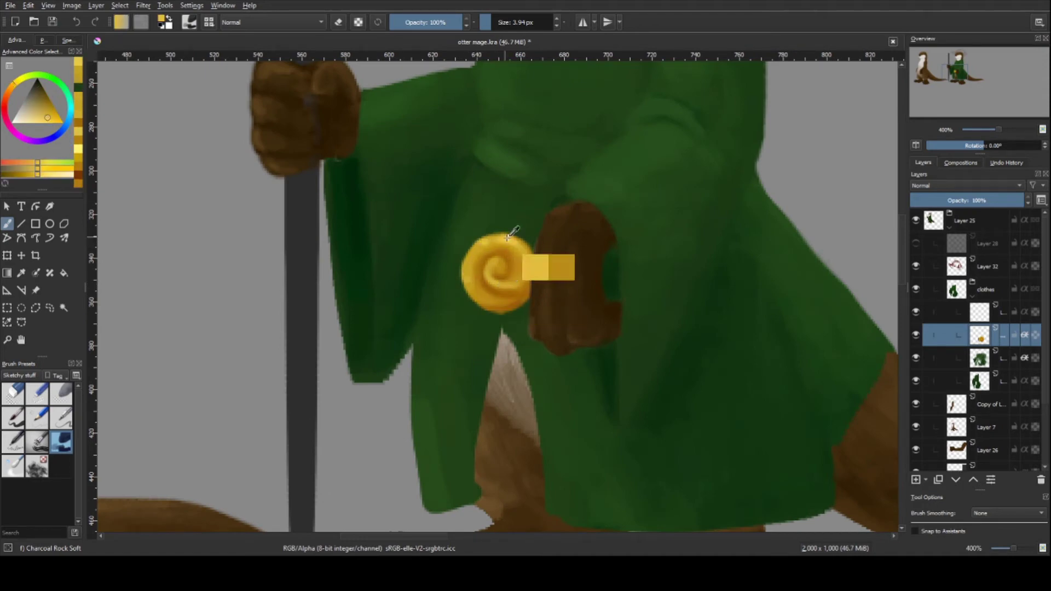
scroll(668, 356, "down", 5)
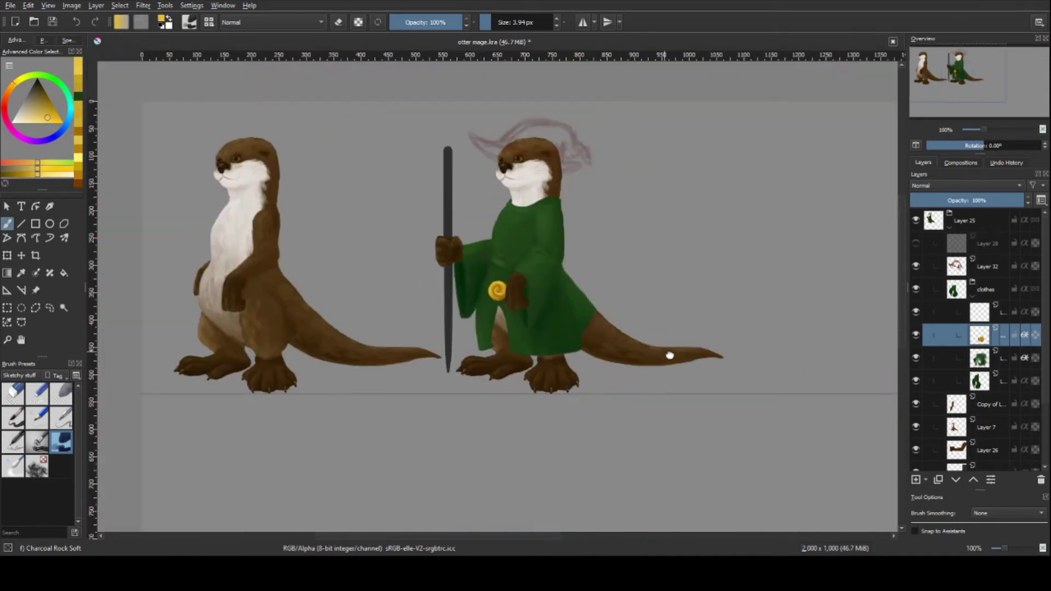
scroll(668, 355, "up", 1)
scroll(668, 356, "up", 4)
left_click(47, 87)
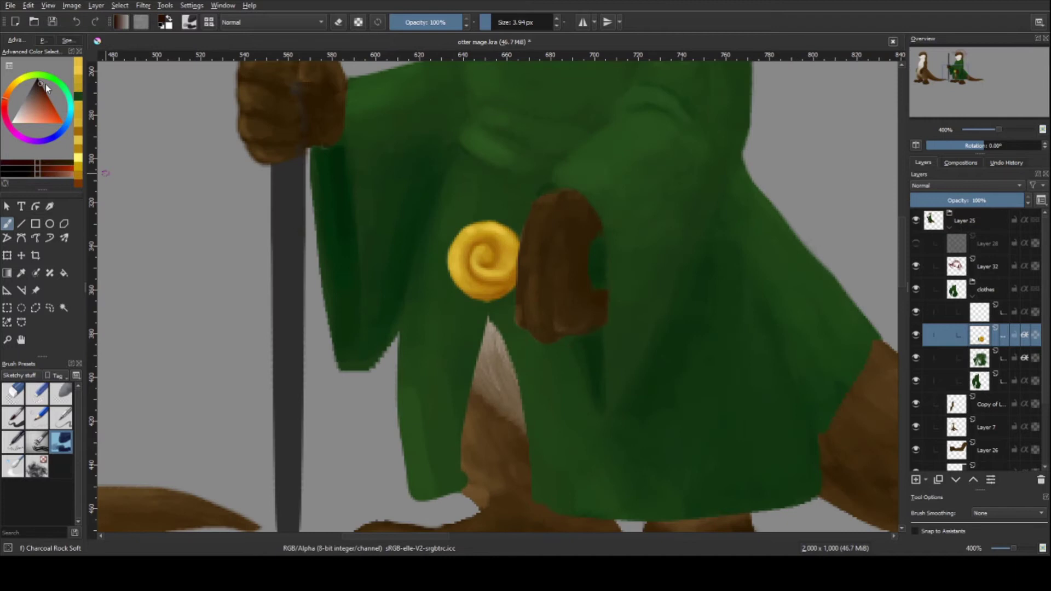
left_click(443, 267, "ctrl")
left_click_drag(435, 237, 435, 254)
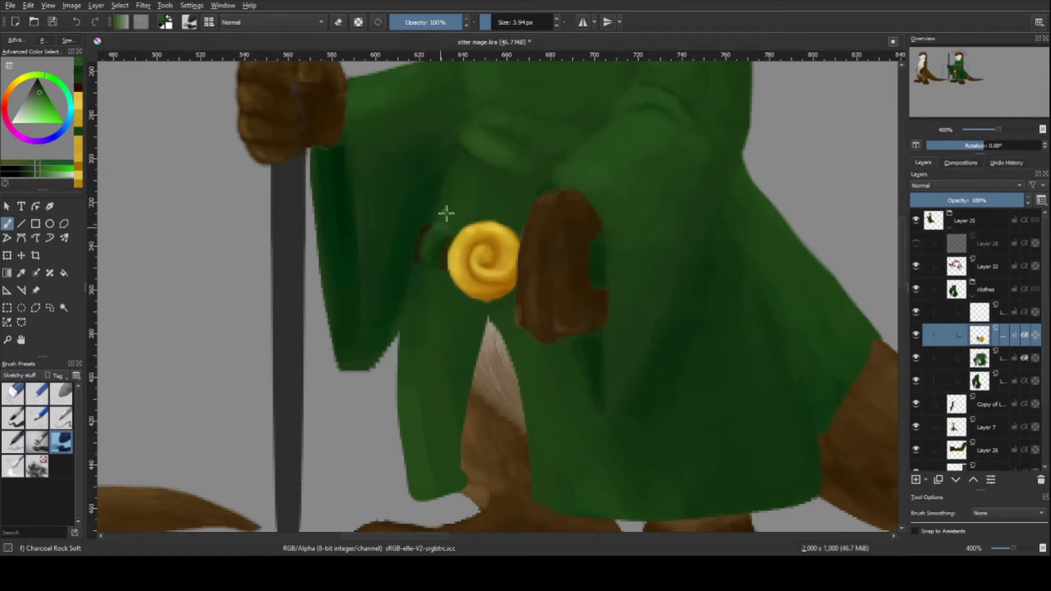
- Resample slightly different and lighter robe greens with a slightly larger brush
left_click(446, 213, "ctrl")
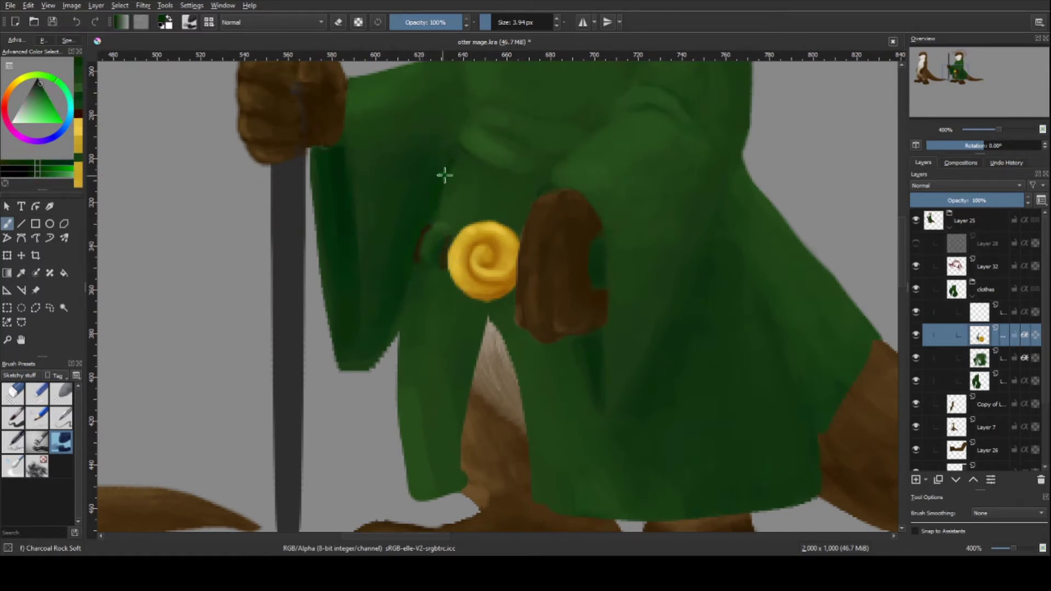
left_click(454, 122, "ctrl")
key("bracketright")
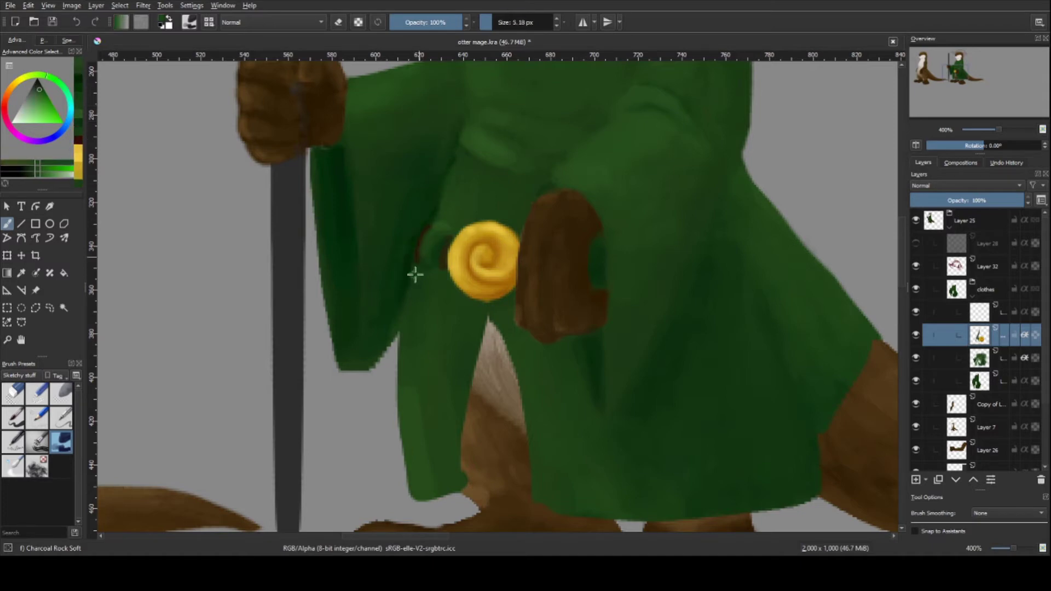
scroll(400, 270, "down", 3)
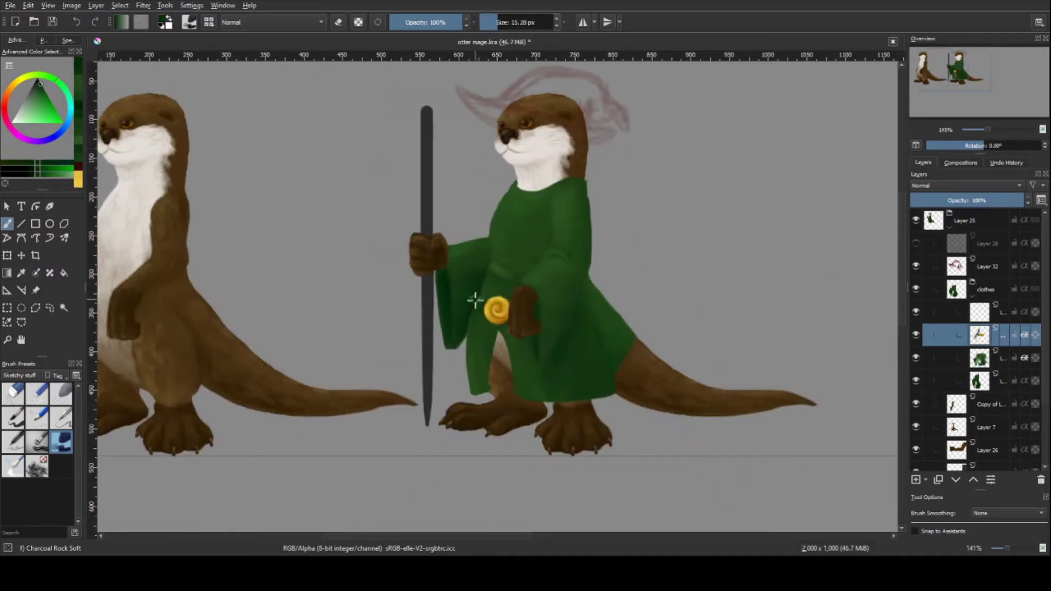
left_click(478, 279, "ctrl")
key("ctrl+0")
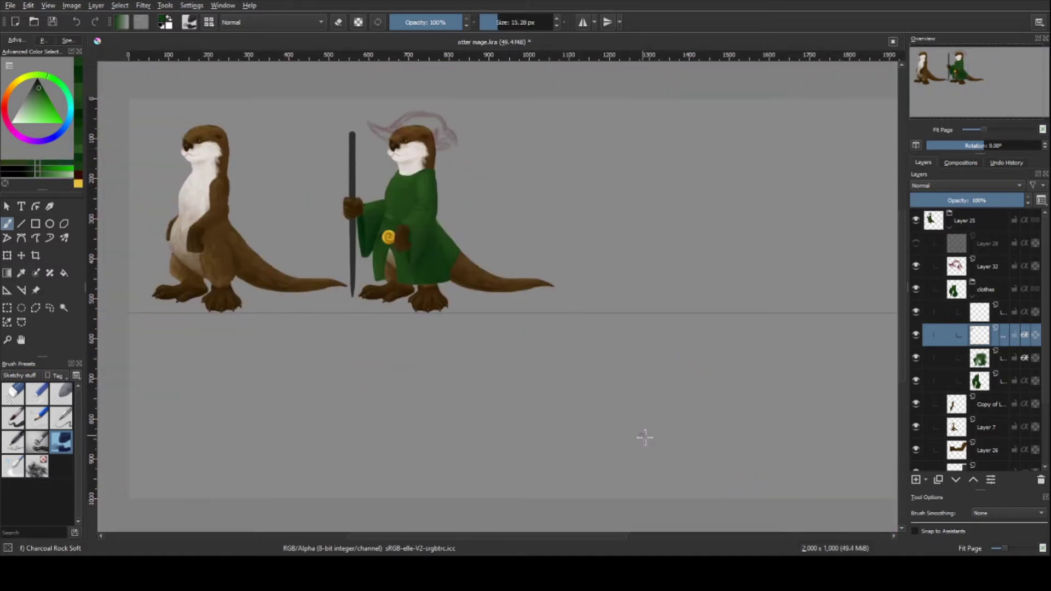
scroll(432, 359, "up", 3)
scroll(497, 383, "up", 2)
scroll(563, 181, "up", 3)
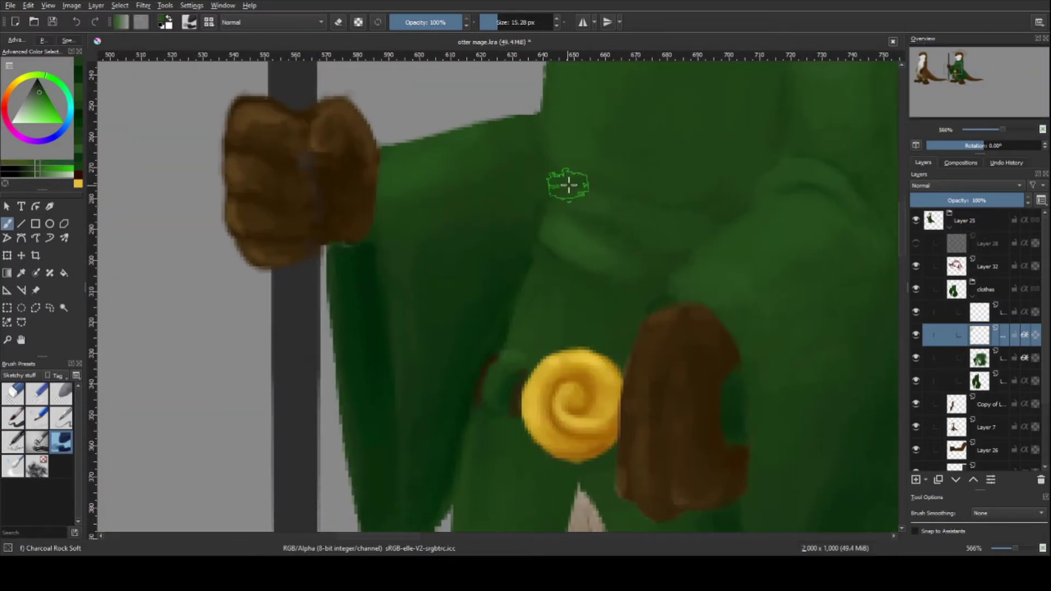
left_click(574, 206, "ctrl")
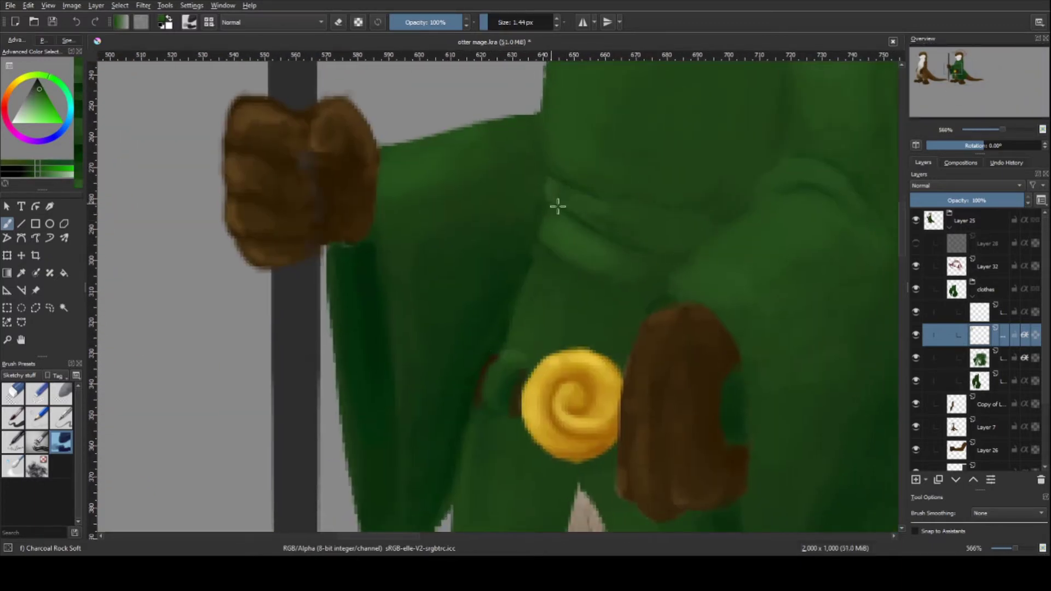
- Inspect the green robe at actual size, fitted, and zoomed to 200%
key("1")
key("plus")
key("plus")
key("plus")
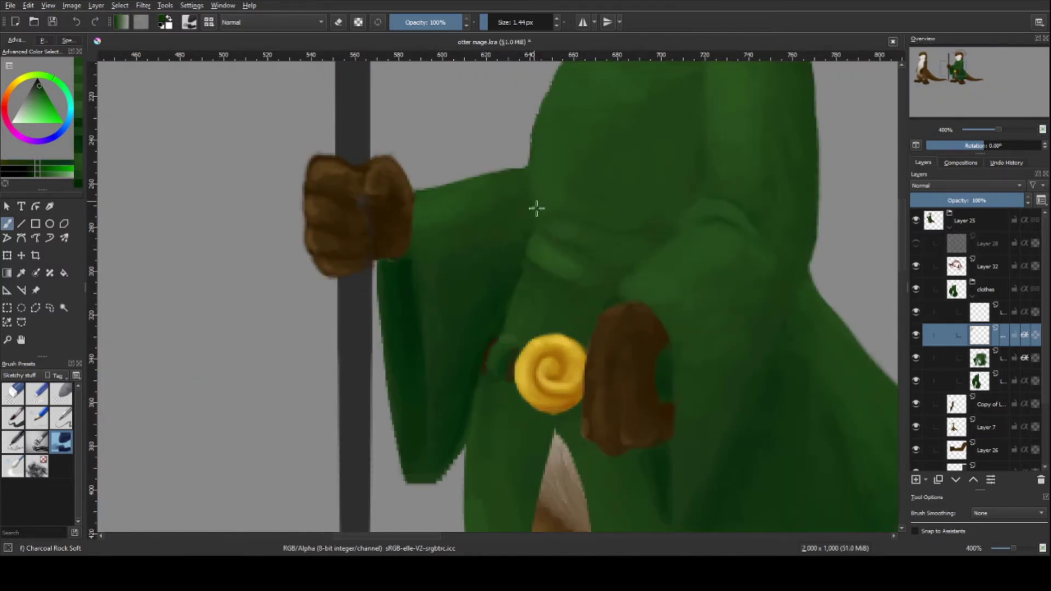
key("1")
key("2")
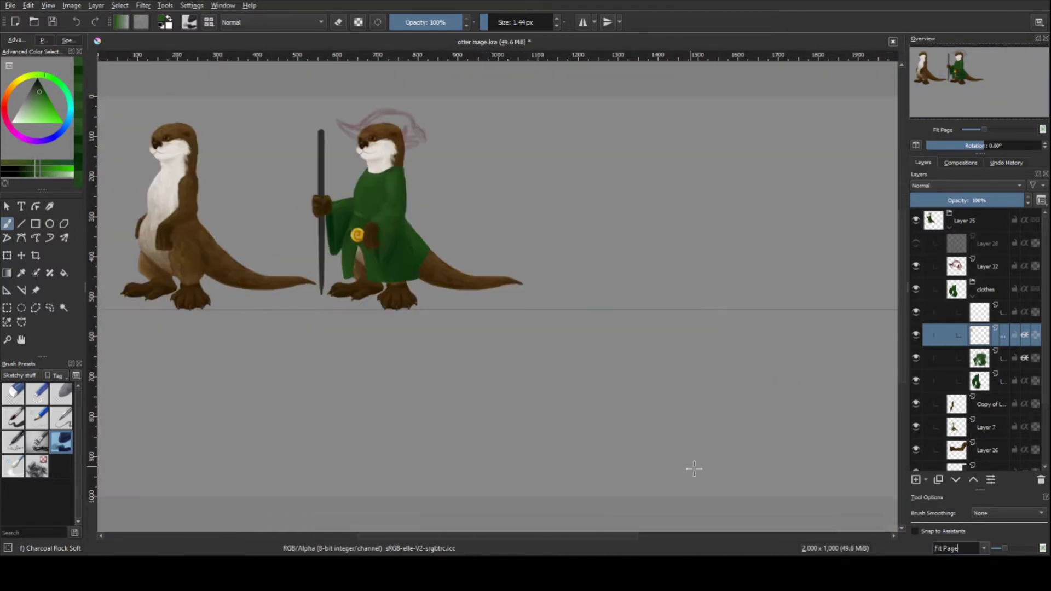
key("plus")
key("plus")
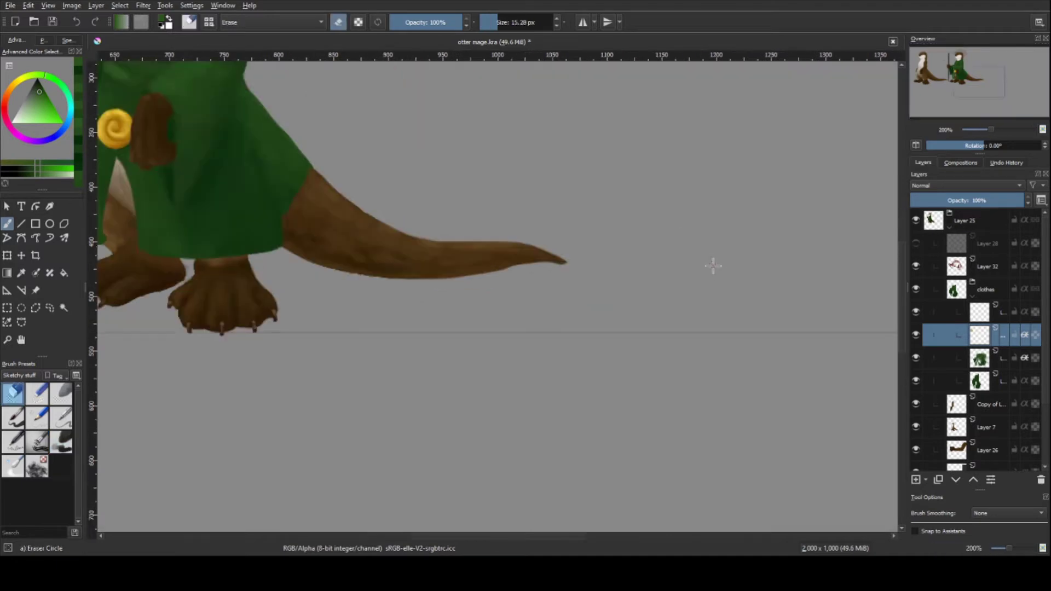
left_click(919, 317)
- Paint a darker brown shadow along the hat brim
left_click(345, 388, "ctrl")
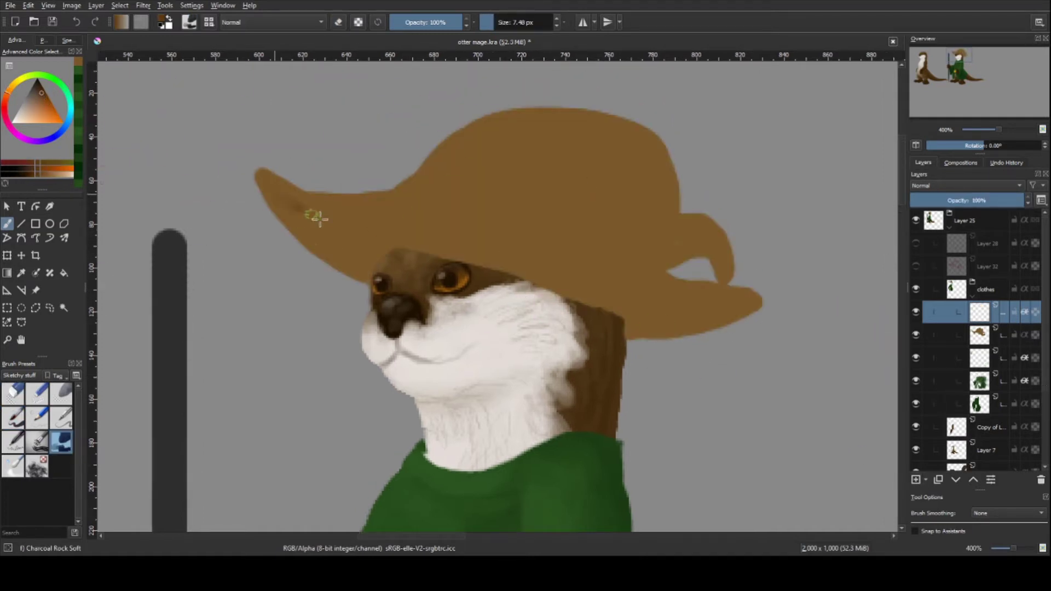
mouse_move(319, 219)
left_mouse_down()
mouse_move(361, 239)
mouse_move(361, 258)
mouse_move(500, 270)
mouse_move(583, 296)
left_mouse_up()
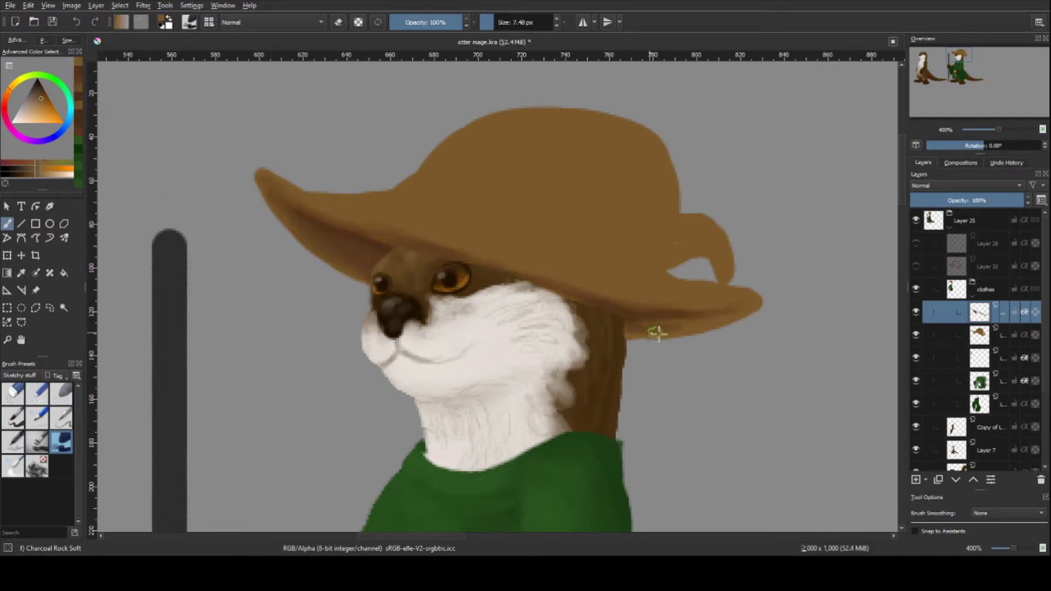
key("e")
key("Page_Down")
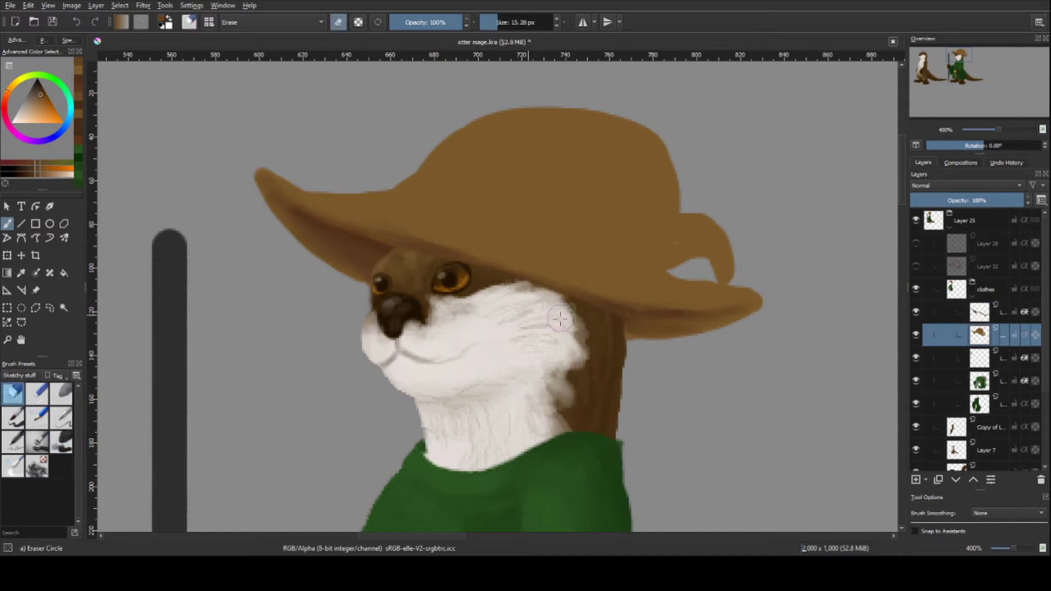
key("e")
key("Page_Up")
- Add lighter golden-brown highlights across the hat crown
left_click_drag(37, 104, 40, 94)
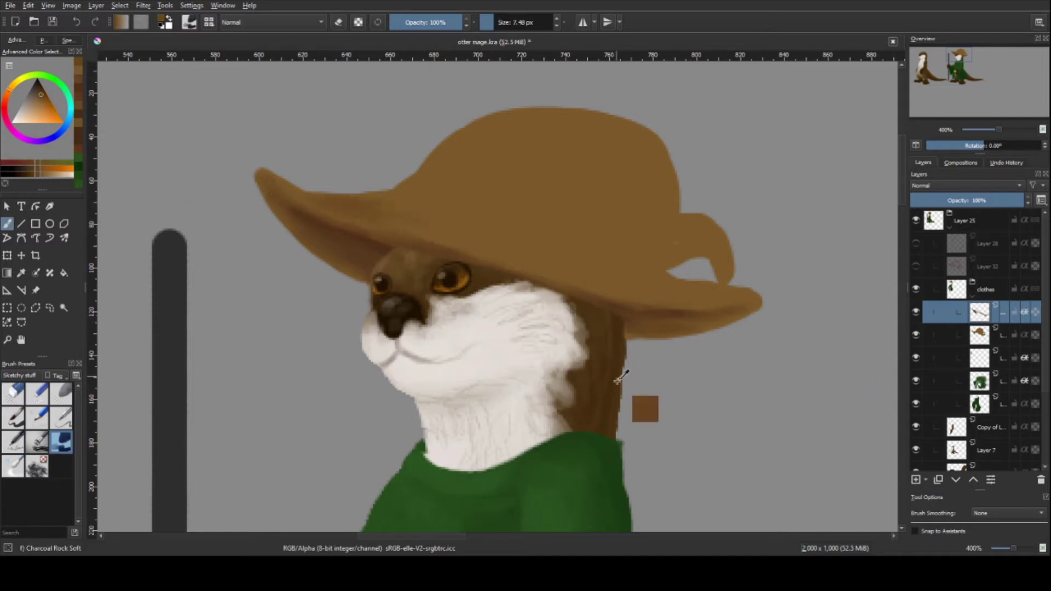
left_click(39, 104)
left_click_drag(383, 192, 532, 122)
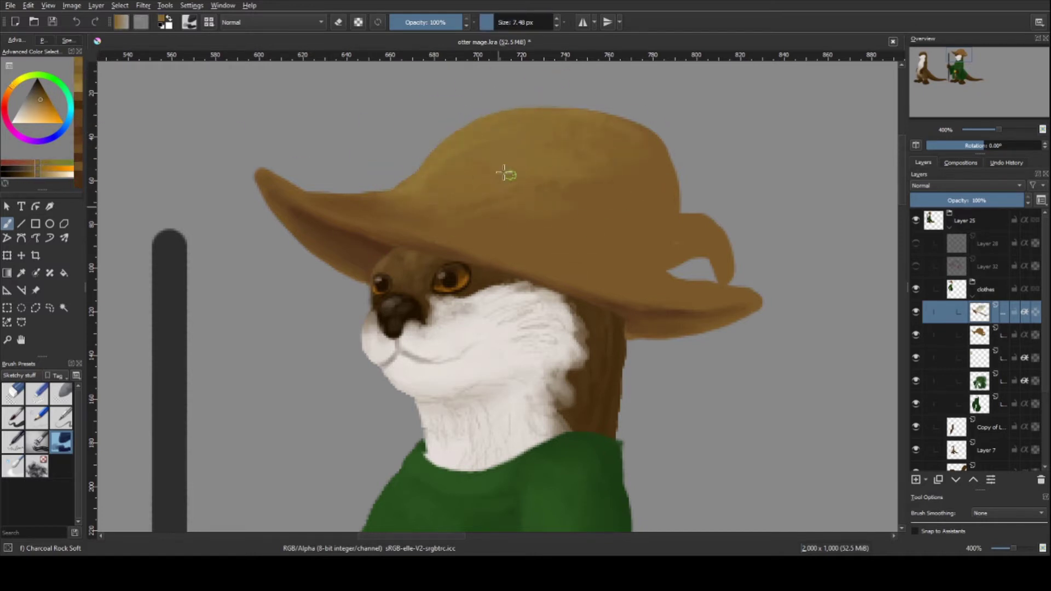
left_click_drag(505, 172, 596, 141)
left_click(445, 169, "ctrl")
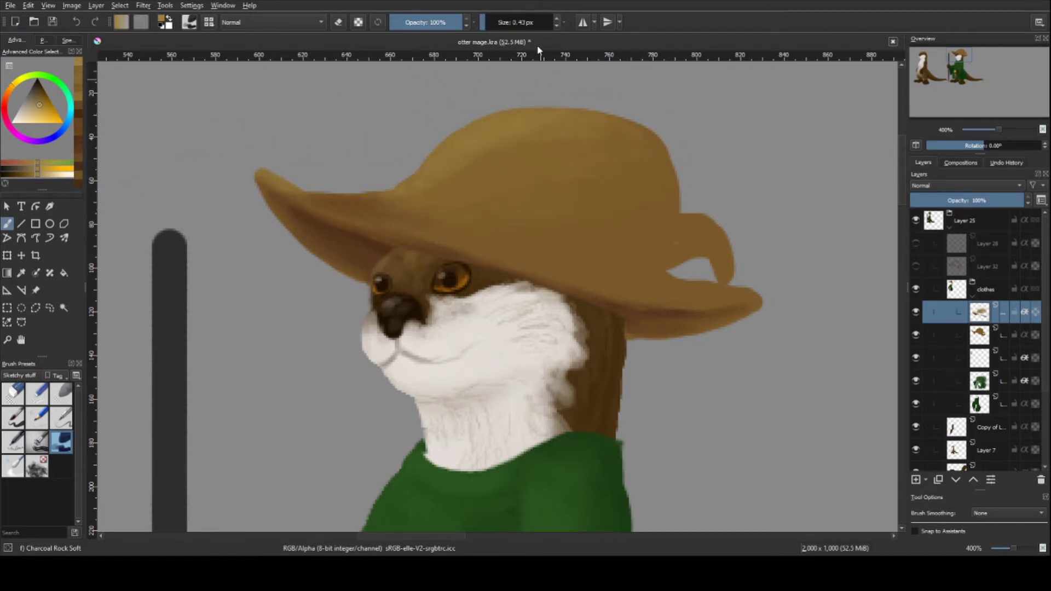
- Erase the hat's right-hand tip and repaint it as an upward curl
key("Page_Down")
left_click_drag(728, 273, 720, 254)
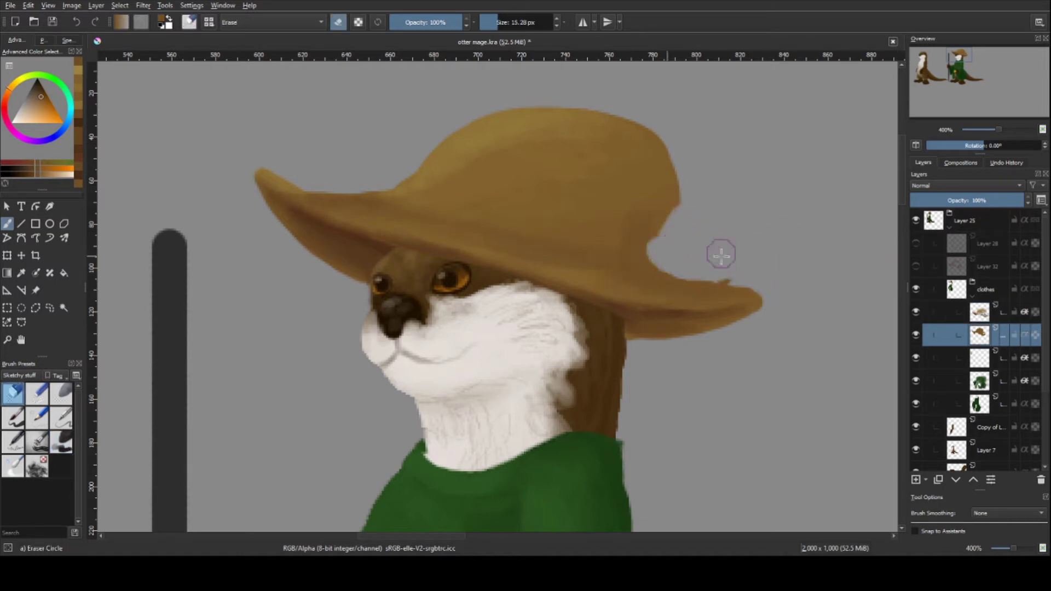
key("slash")
mouse_move(671, 158)
left_mouse_down()
mouse_move(777, 242)
mouse_move(736, 211)
left_mouse_up()
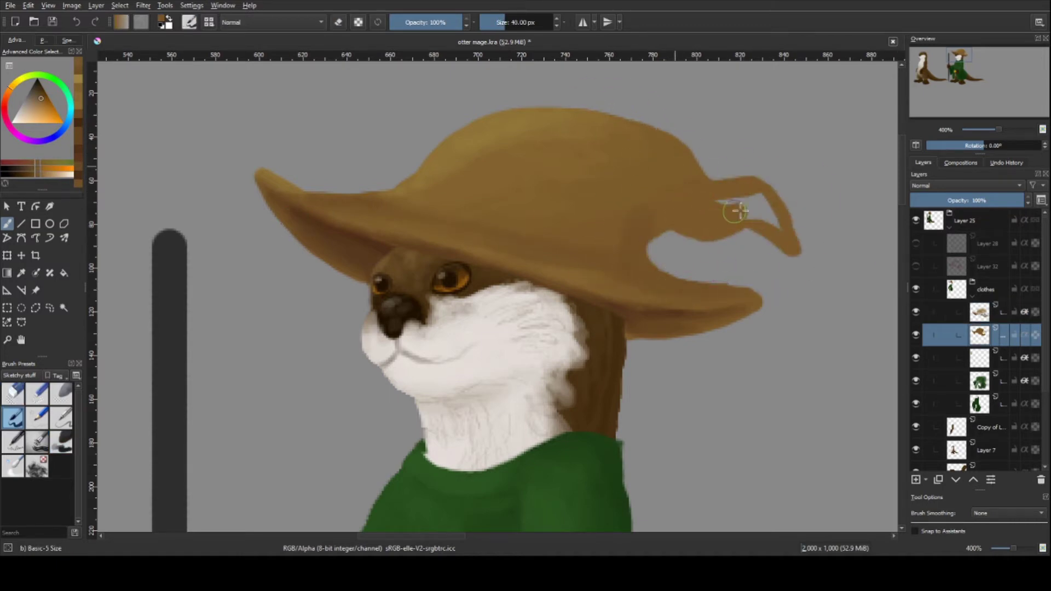
- Add a small bump on the hat edge and light strokes on the curling tip
scroll(656, 151, "down", 5)
scroll(633, 282, "up", 5)
left_click_drag(671, 225, 658, 233)
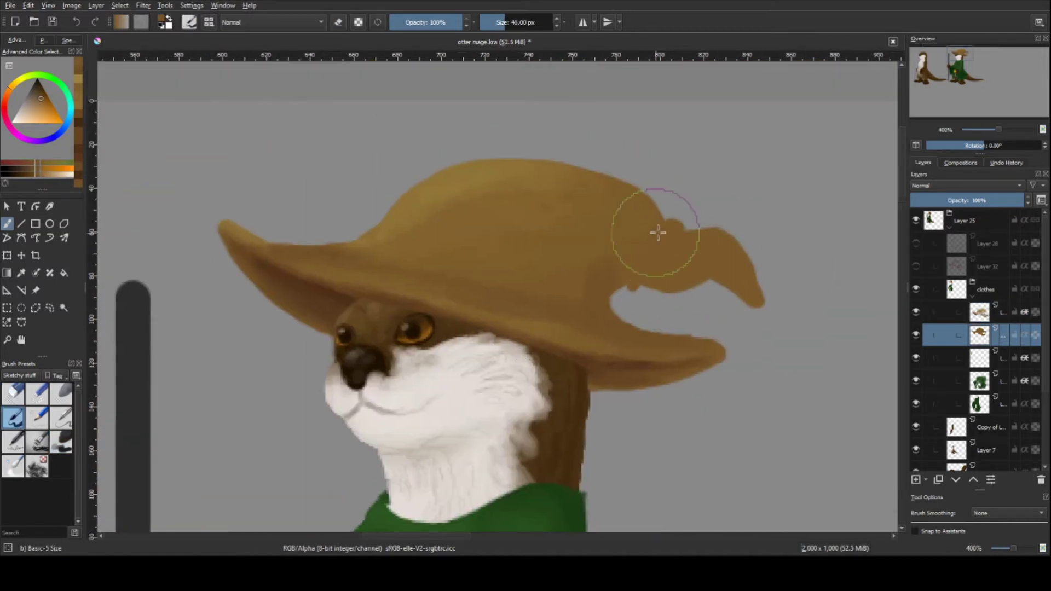
key("Page_Up")
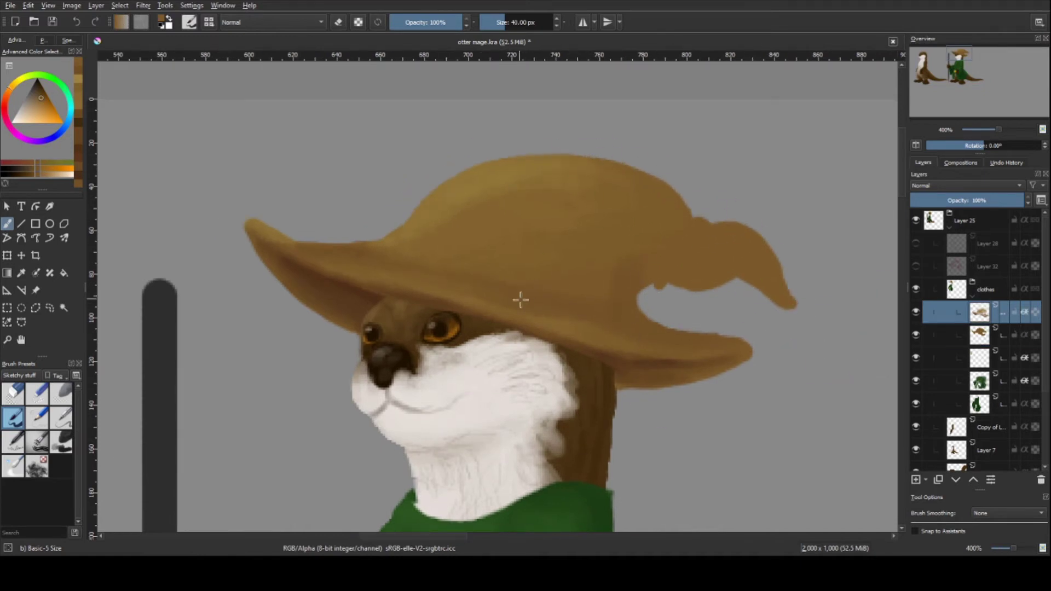
left_click(663, 282, "ctrl")
key("bracketleft")
key("bracketleft")
key("bracketleft")
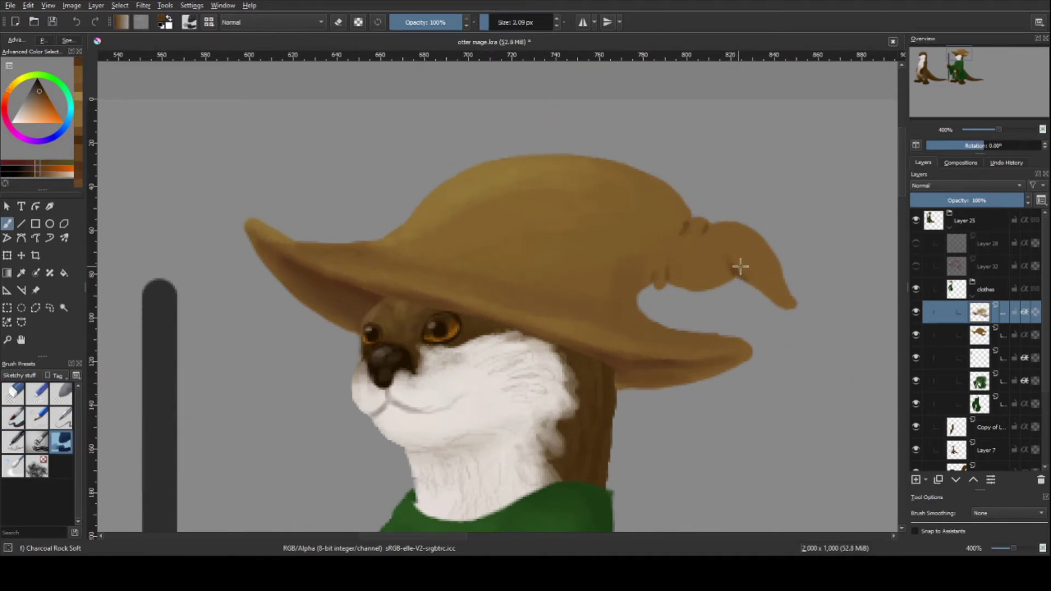
left_click(629, 281, "ctrl")
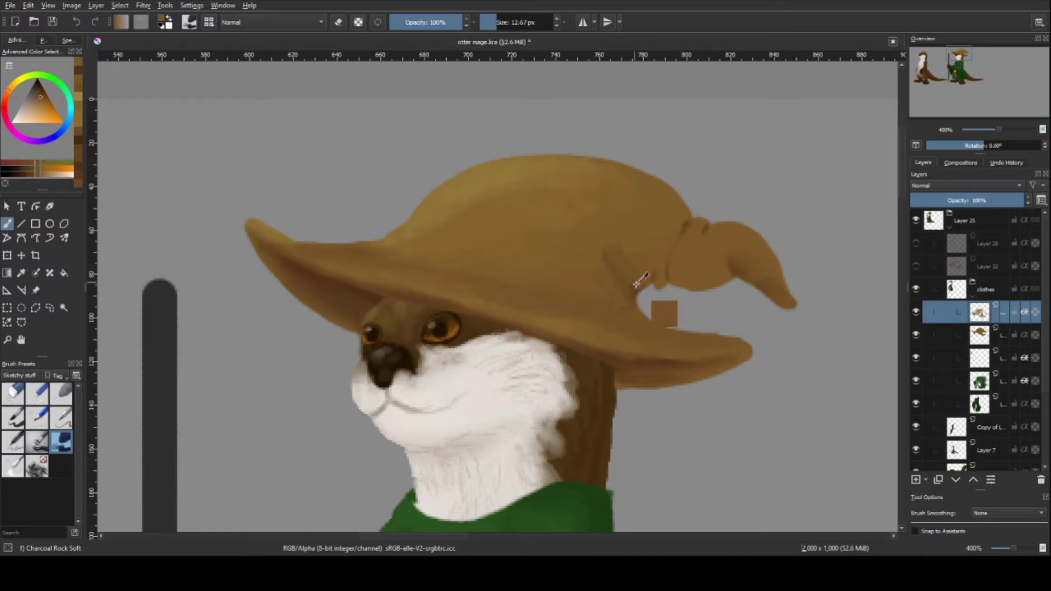
left_click_drag(664, 310, 722, 275)
- Highlight the brim's underside and shade along the hat brim in light browns
left_click(684, 241, "ctrl")
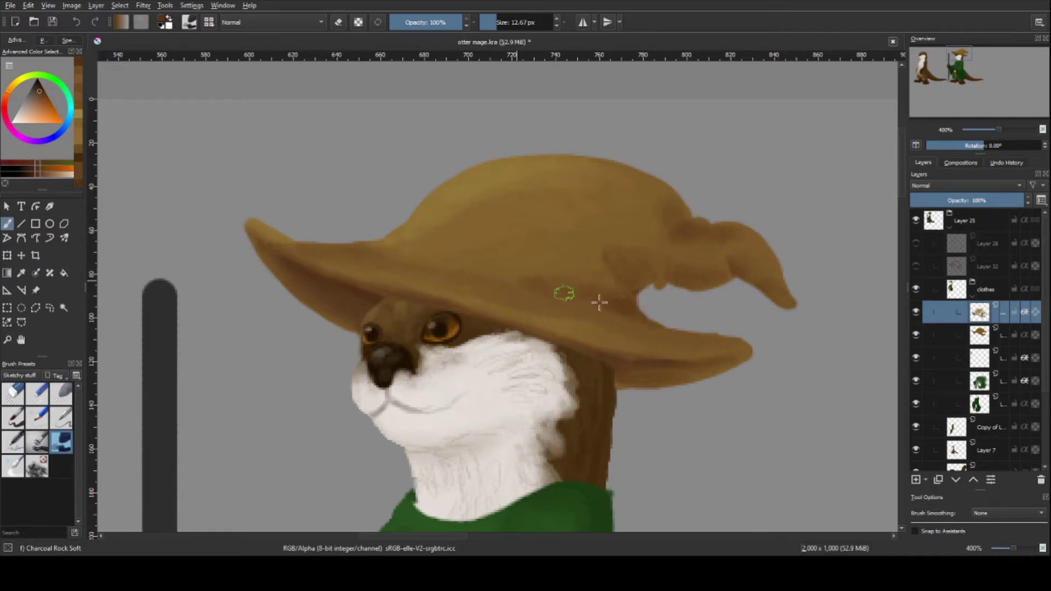
left_click(482, 296, "ctrl")
left_click_drag(273, 244, 526, 319)
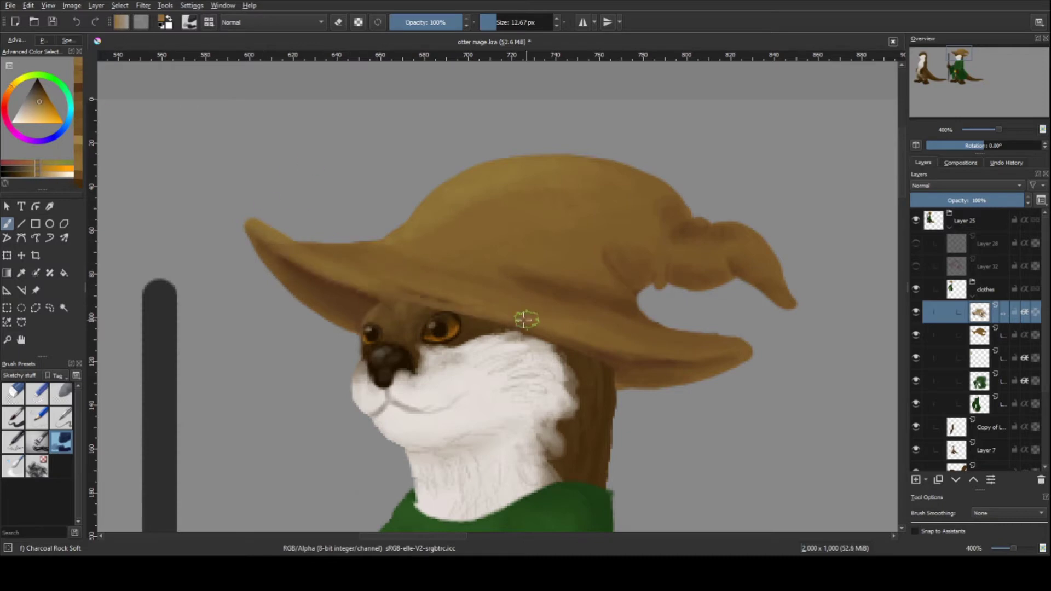
left_click(253, 218, "ctrl")
left_click_drag(254, 218, 723, 360)
left_click(728, 340, "ctrl")
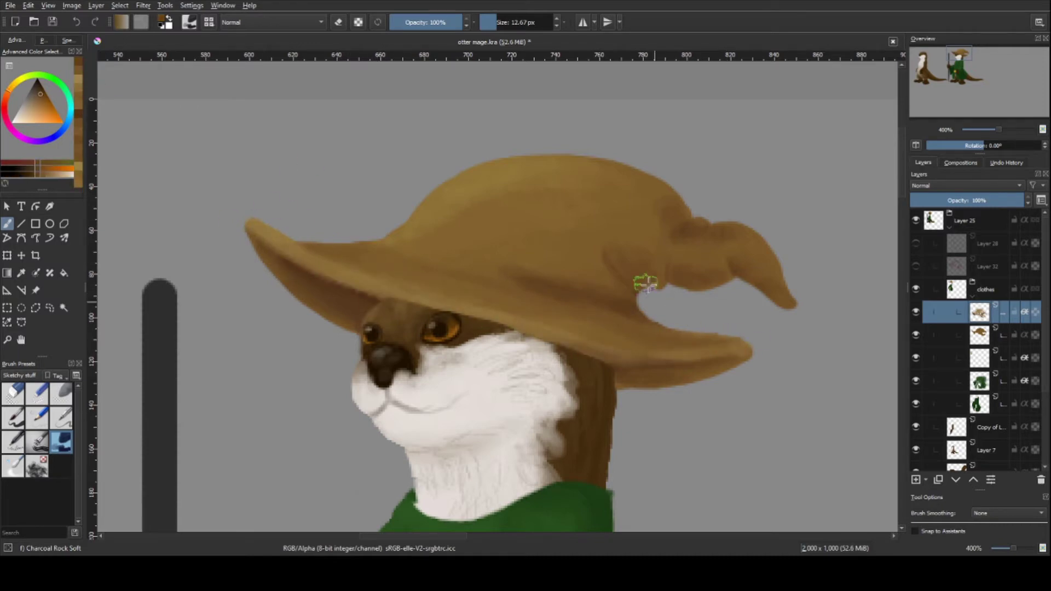
- Back on the hat layer, paint a brighter tan band along the hat crown
scroll(646, 283, "down", 5)
scroll(591, 208, "up", 5)
scroll(555, 277, "up", 5)
key("/")
left_click(955, 335)
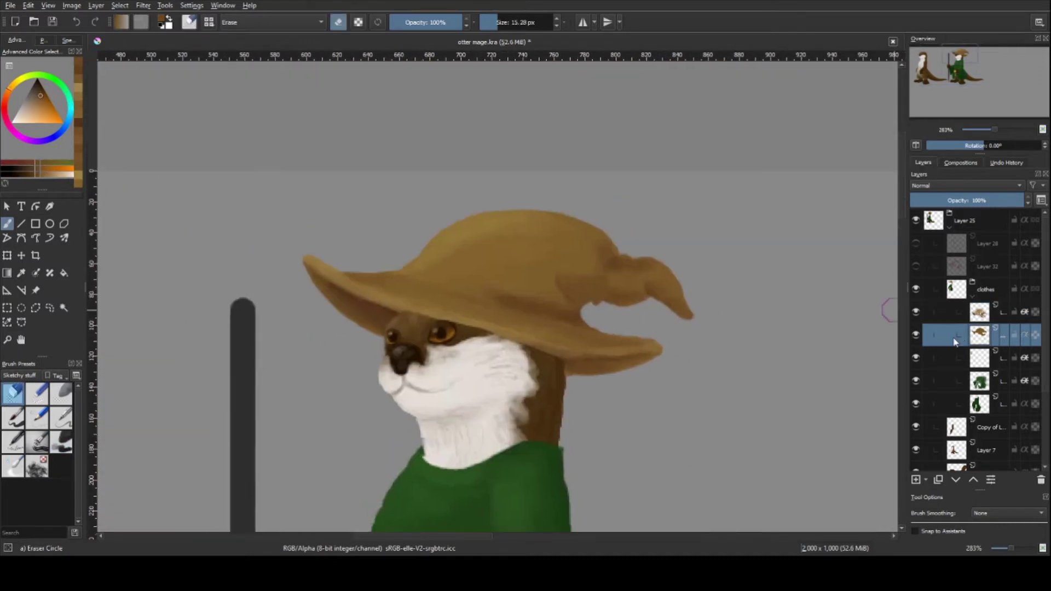
key("slash")
key("Page_Up")
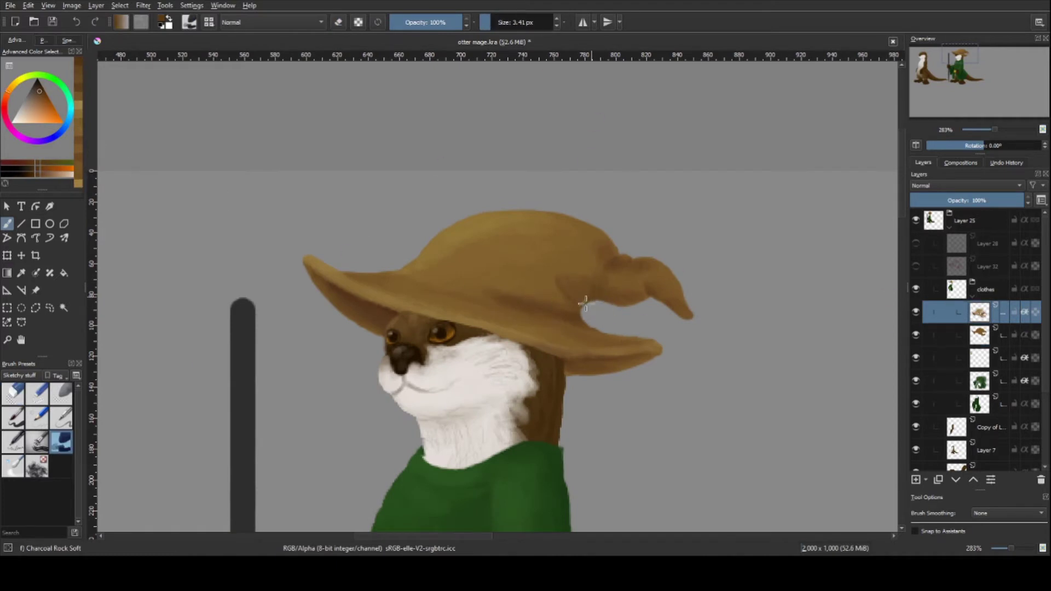
scroll(501, 300, "up", 2)
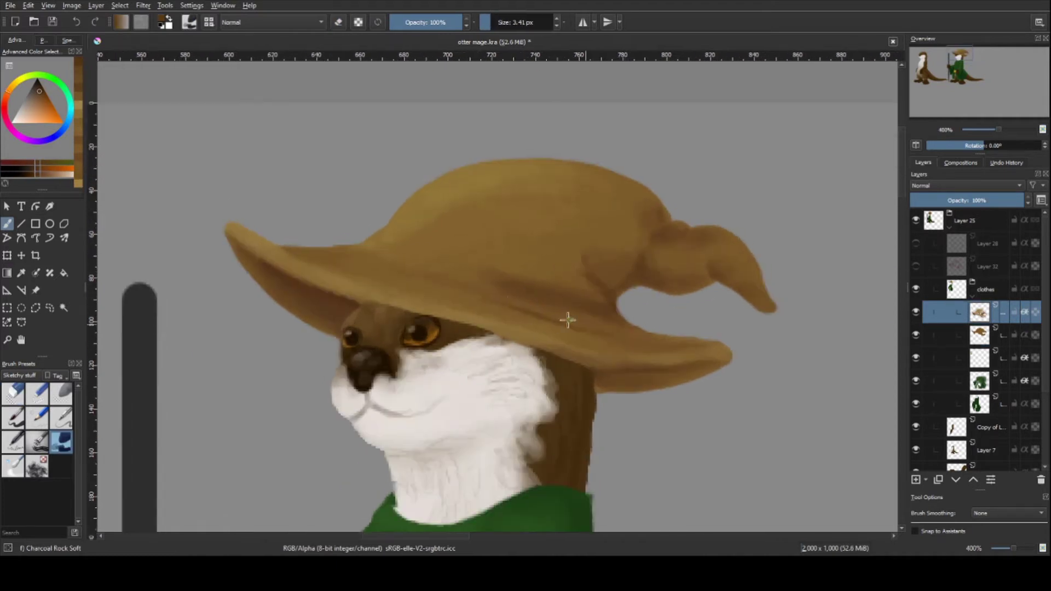
left_click(459, 280, "ctrl")
key("bracketright")
key("bracketright")
key("bracketright")
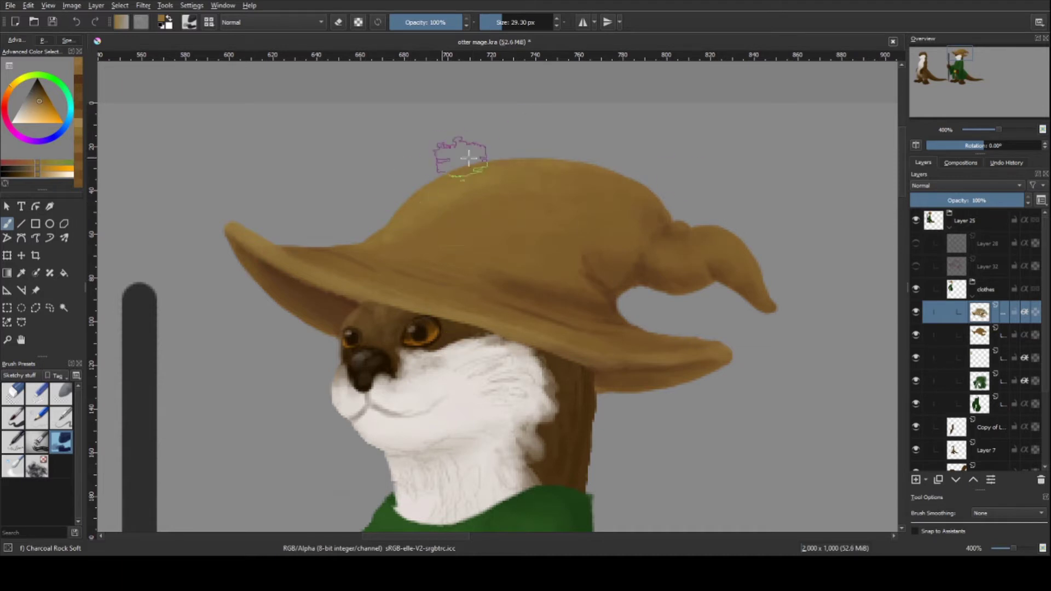
key("bracketleft")
mouse_move(547, 181)
left_mouse_down()
mouse_move(453, 200)
mouse_move(581, 236)
left_mouse_up()
- Smooth the crown with lighter tan and blend it toward the left brim
left_click(495, 253, "ctrl")
left_click(530, 194, "ctrl")
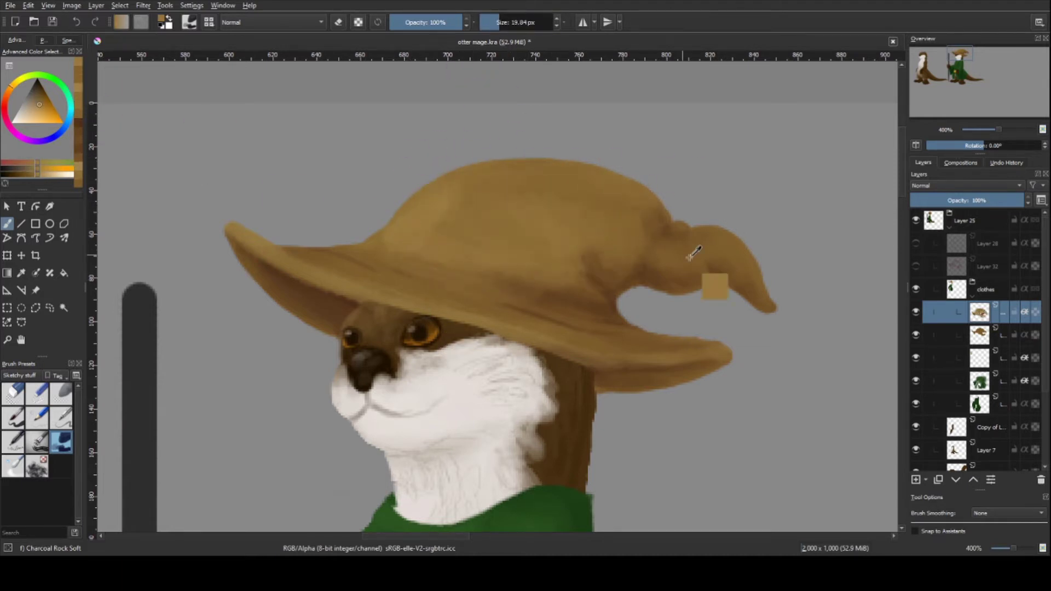
left_click(706, 279, "ctrl")
left_click(326, 244, "ctrl")
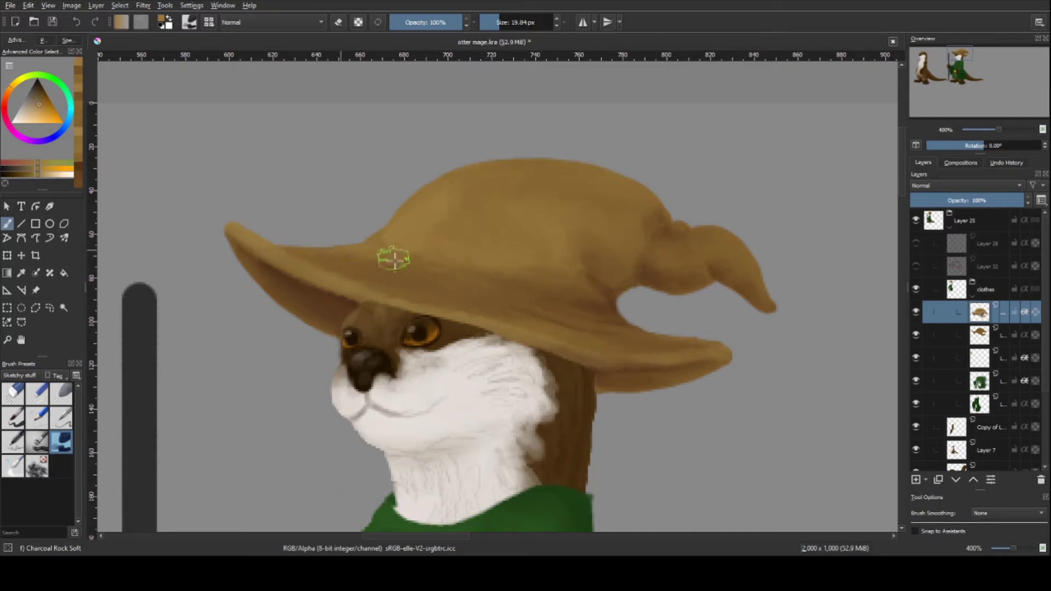
- Review the otter mage figure and delete the blank unused layer
key("minus")
key("minus")
key("minus")
key("plus")
key("plus")
key("plus")
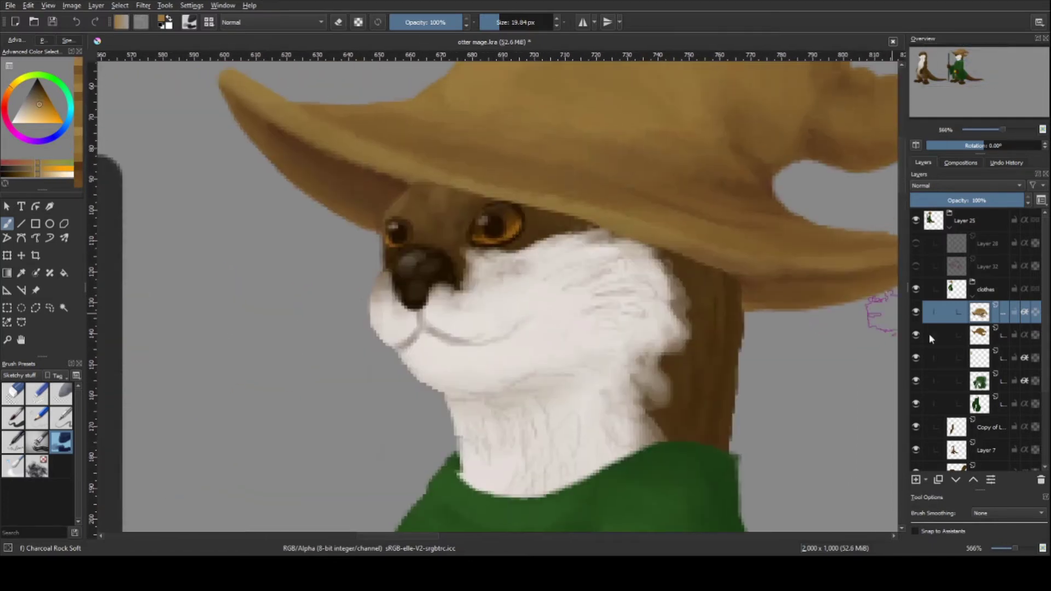
key("shift+Delete")
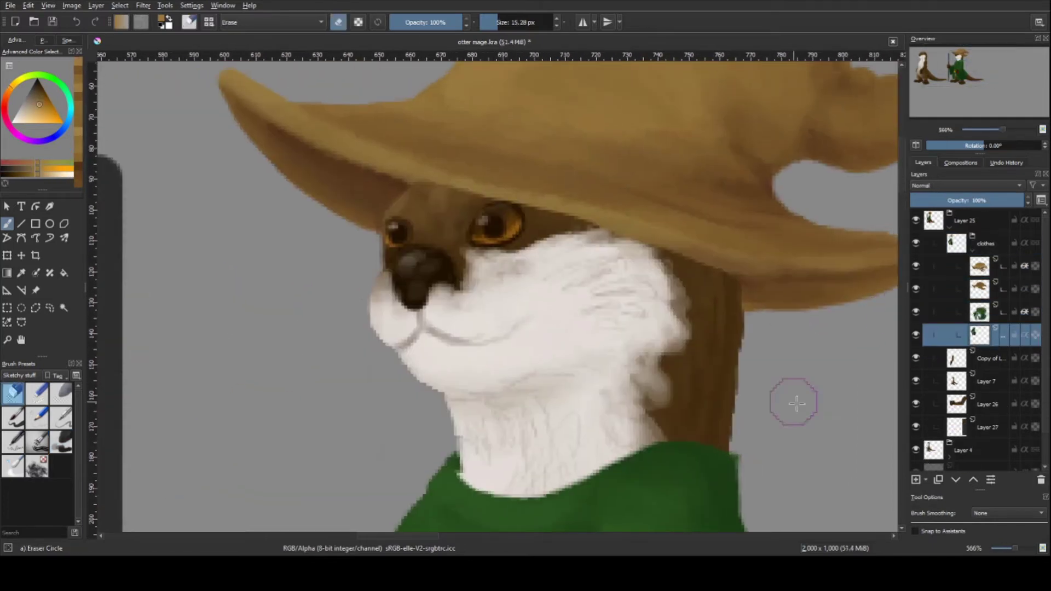
key("minus")
key("minus")
key("minus")
- Sample robe greens and darken a fold in the lower robe
left_click_drag(692, 413, 715, 325)
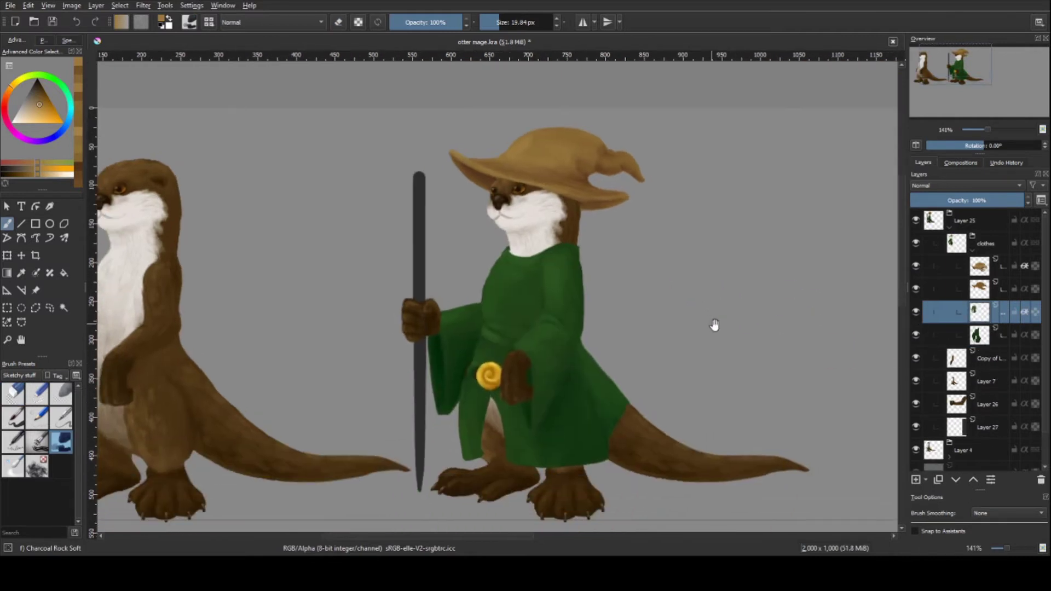
left_click(491, 462, "ctrl")
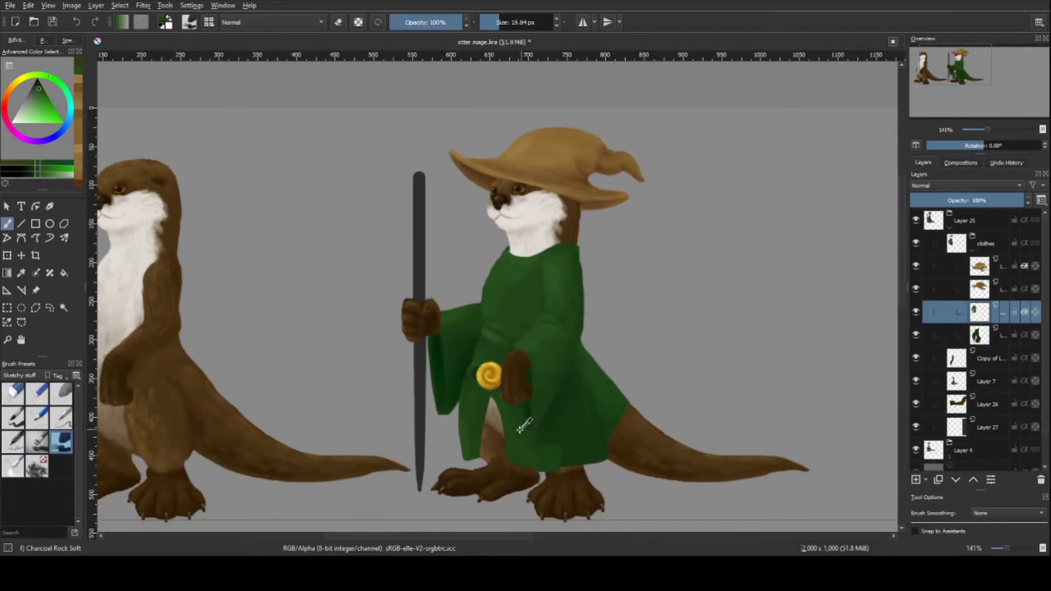
left_click(508, 449, "ctrl")
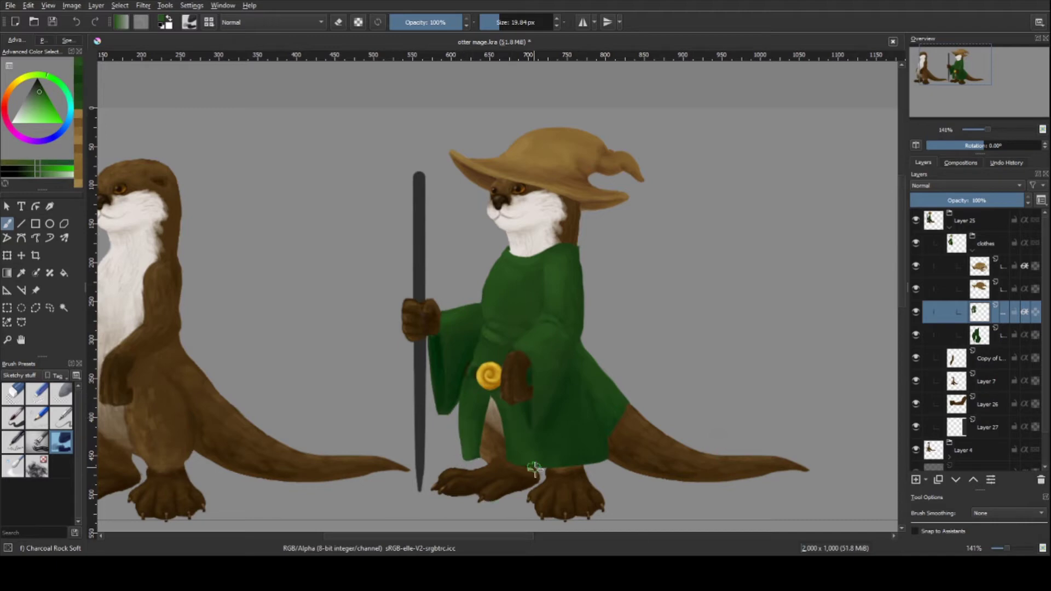
left_click(528, 437, "ctrl")
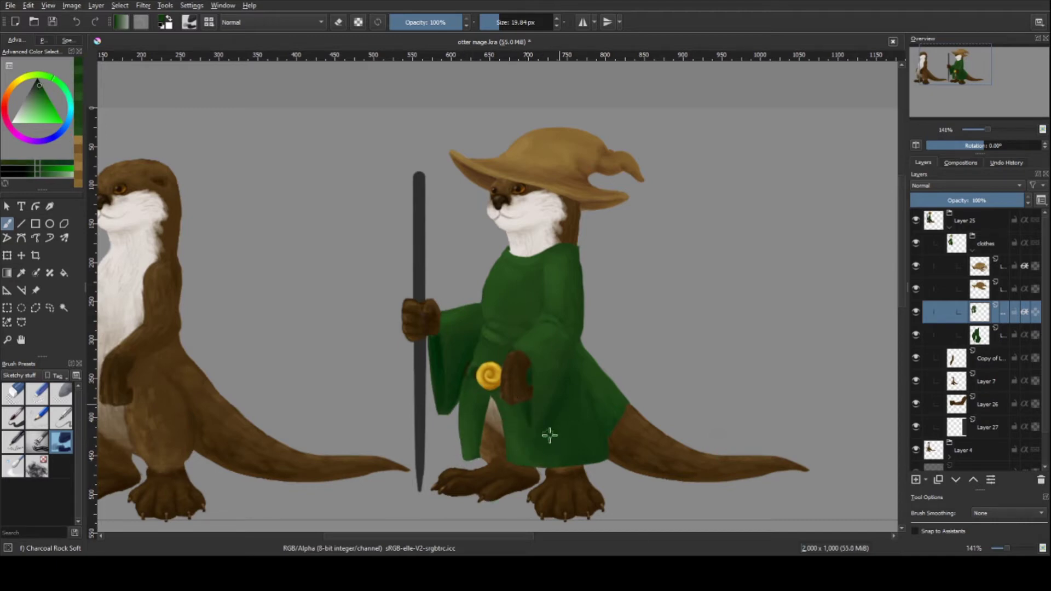
left_click(596, 399, "ctrl")
scroll(491, 145, "up", 3)
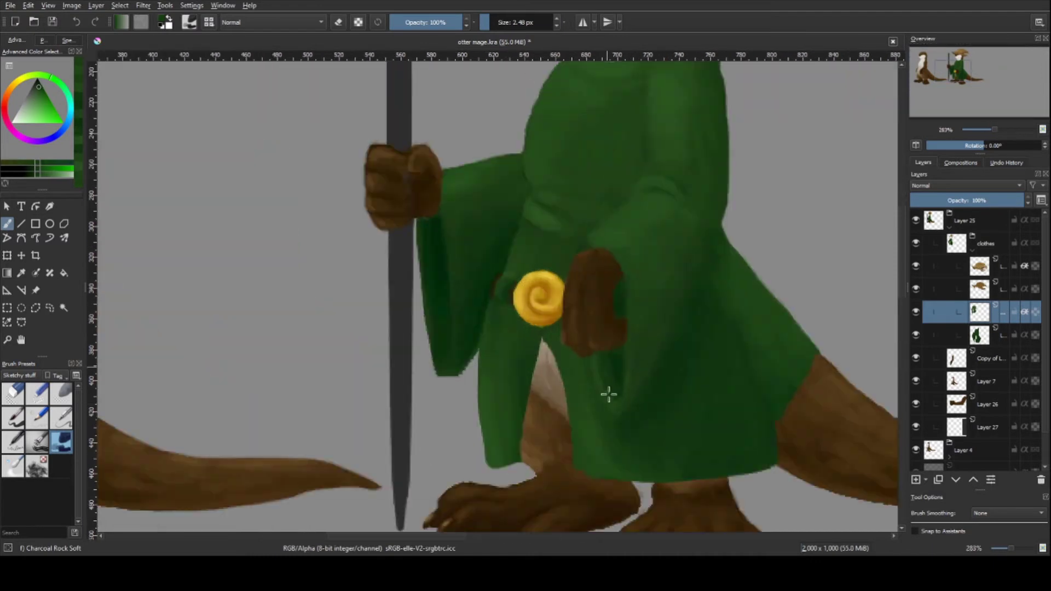
left_click(608, 394, "ctrl")
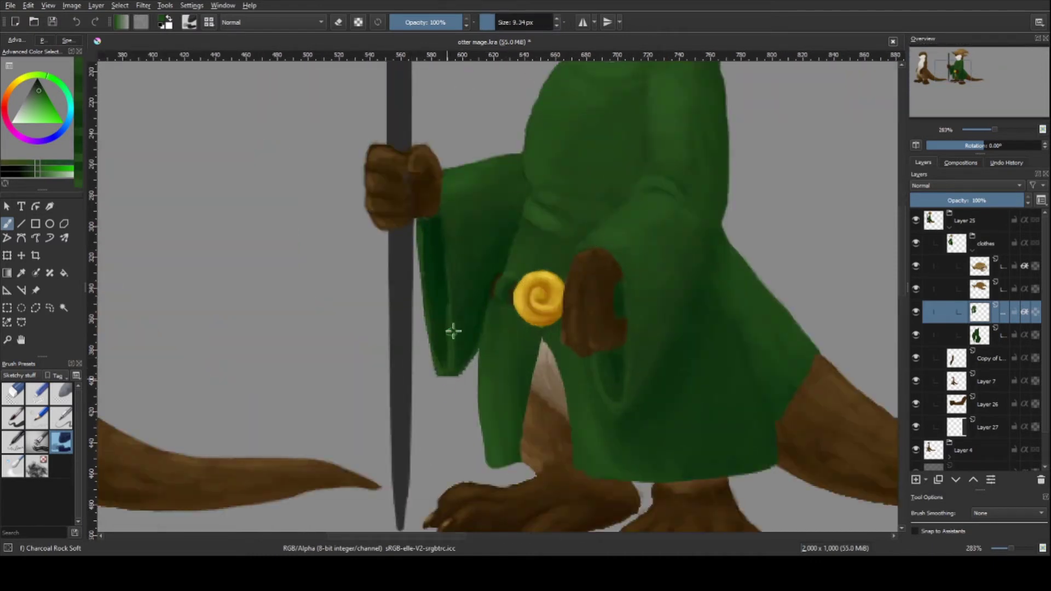
- On the green robe layer, erase a patch at the robe's lower-left edge
key("1")
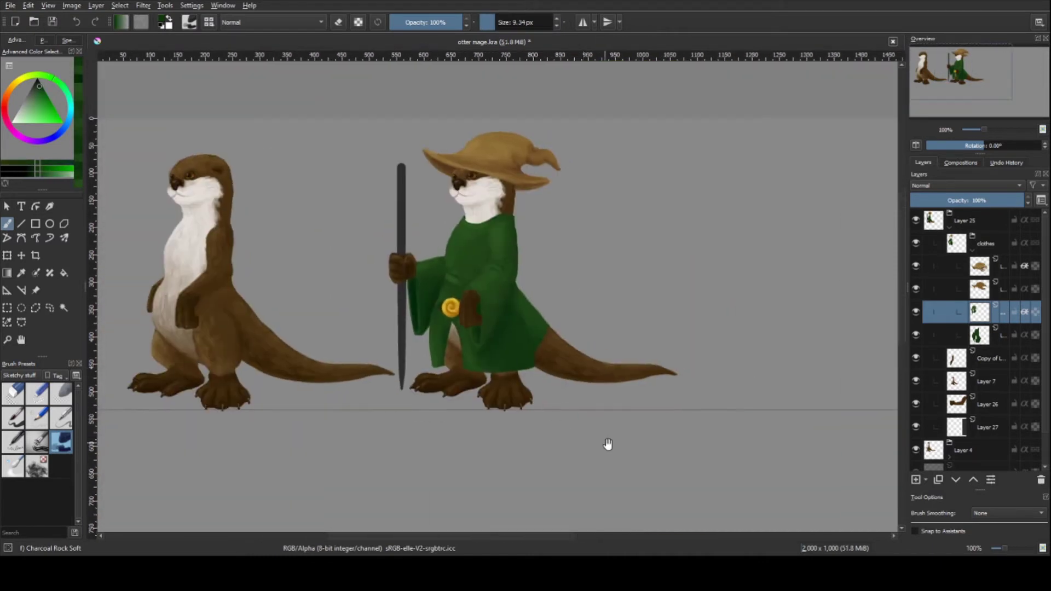
left_click_drag(607, 443, 603, 443)
key("Page_Down")
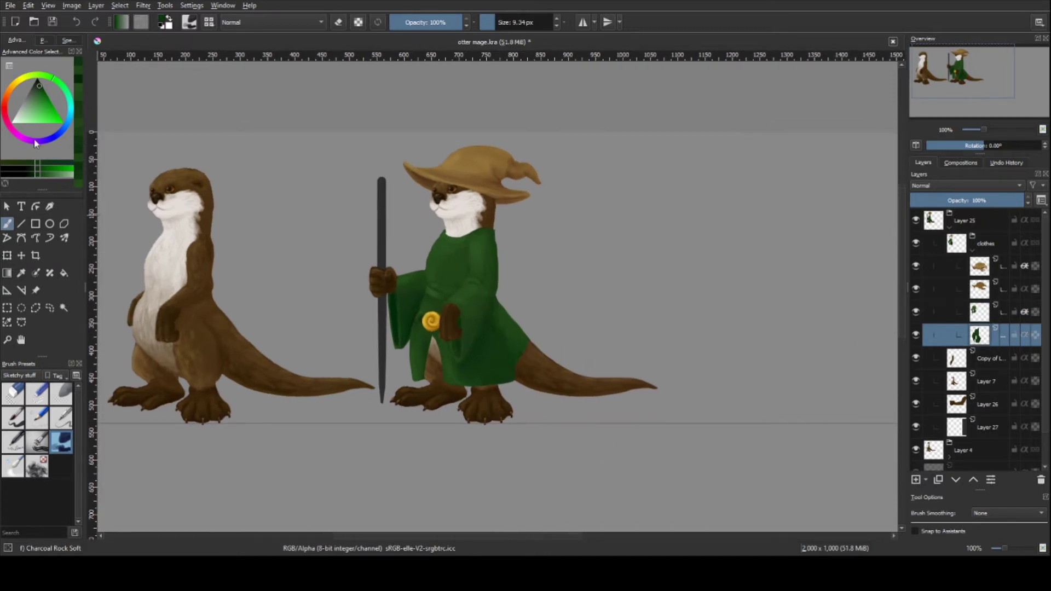
scroll(520, 385, "up", 5)
key("/")
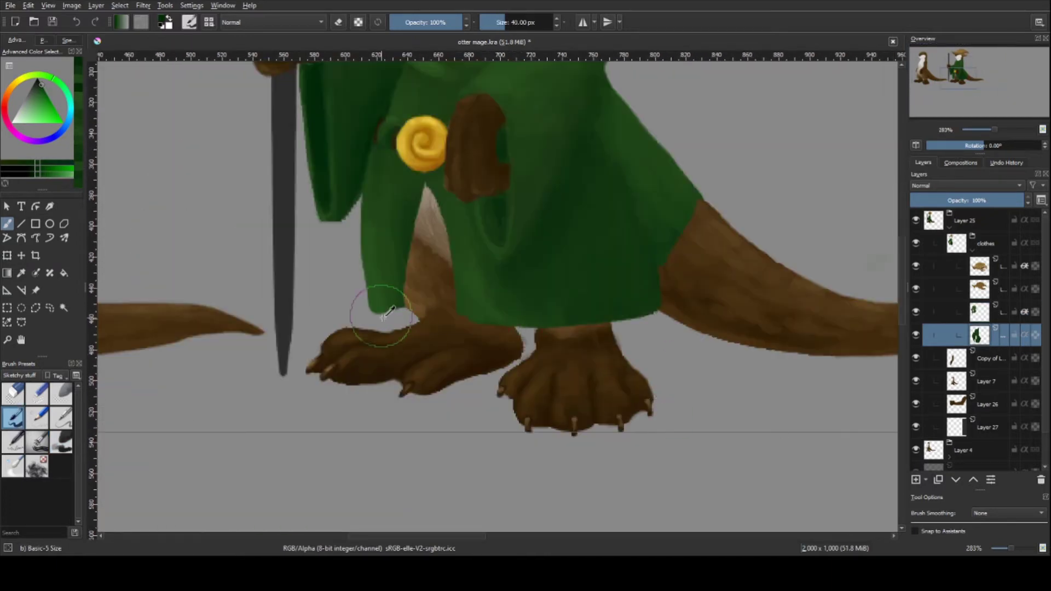
left_click_drag(406, 316, 386, 321)
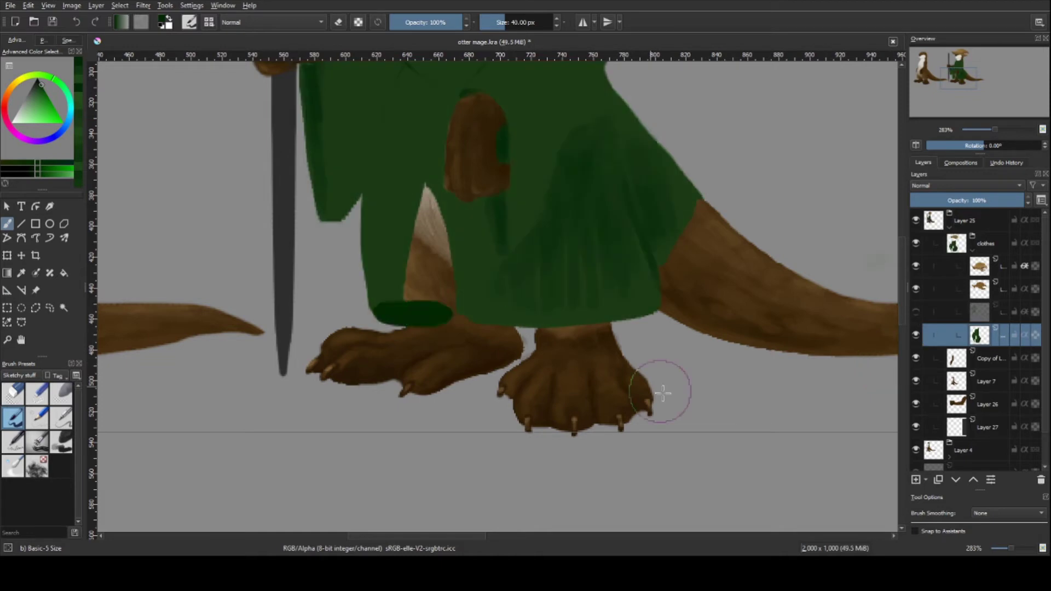
scroll(684, 345, "down", 5)
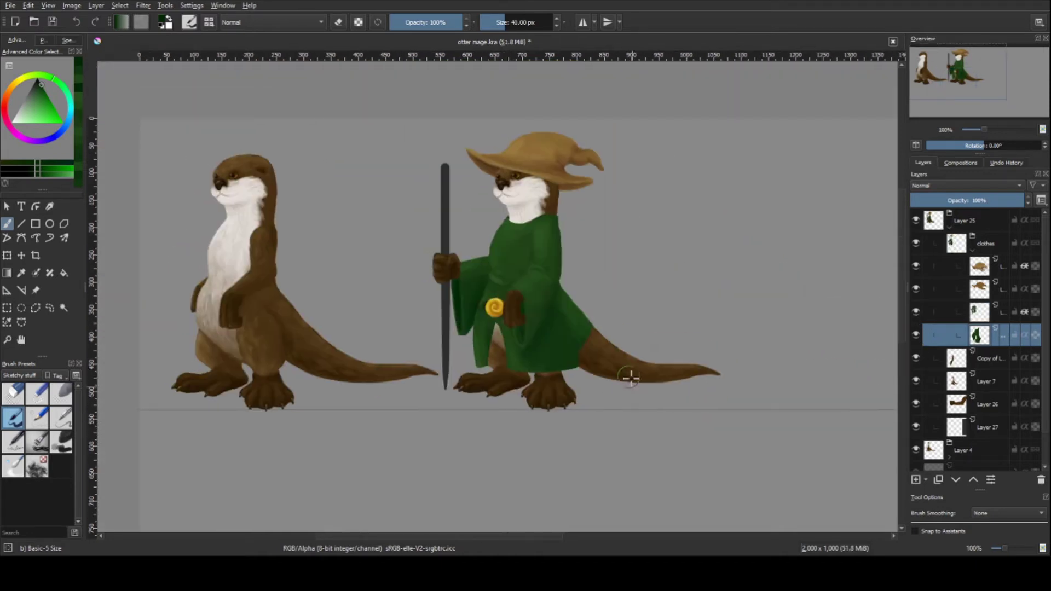
scroll(630, 375, "up", 4)
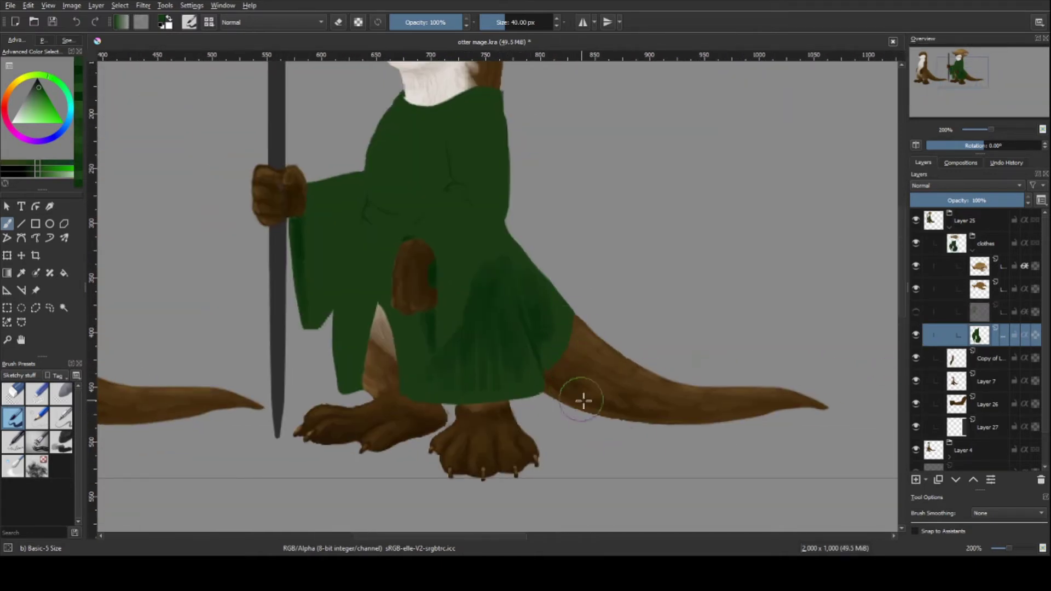
- On the robe detail layer, add dark shading to the robe's right side
key("Page_Up")
key("/")
key("plus")
key("plus")
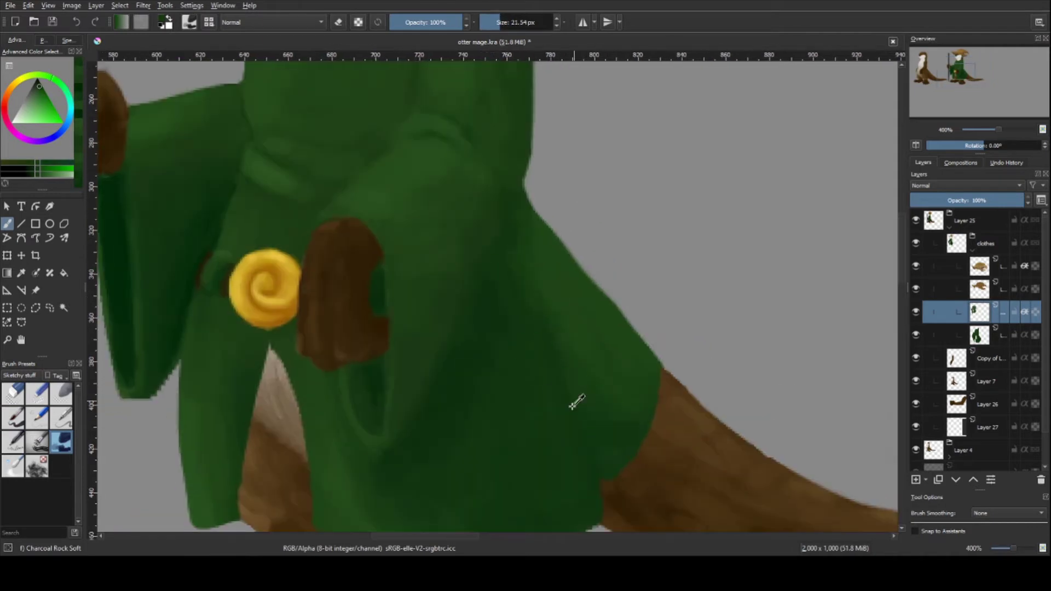
left_click_drag(567, 349, 622, 395)
scroll(629, 399, "down", 2)
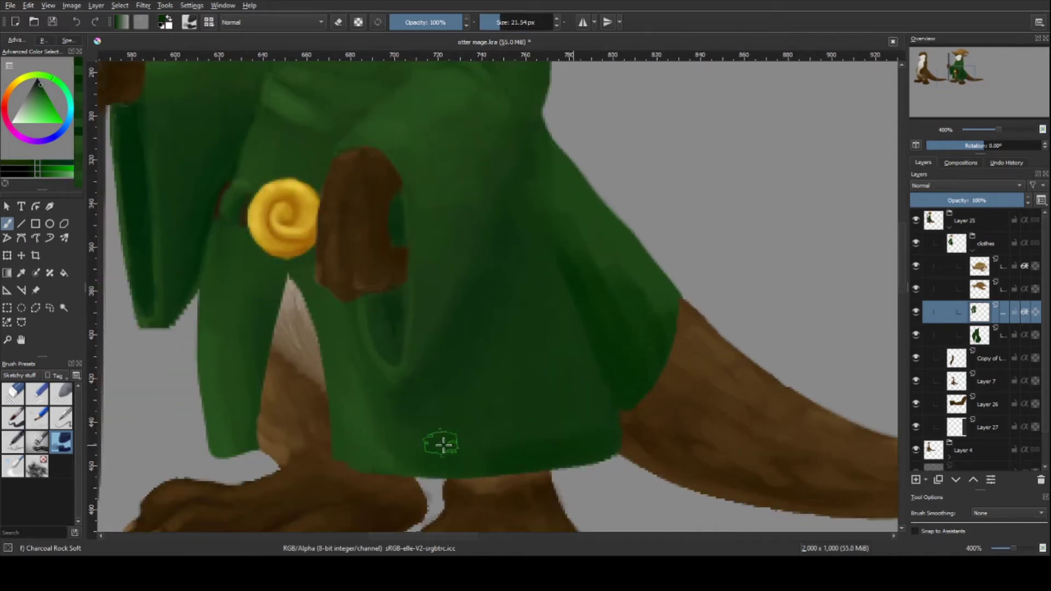
- Bring the mage's hat into view, select its layer and sample its brown and tan
key("1")
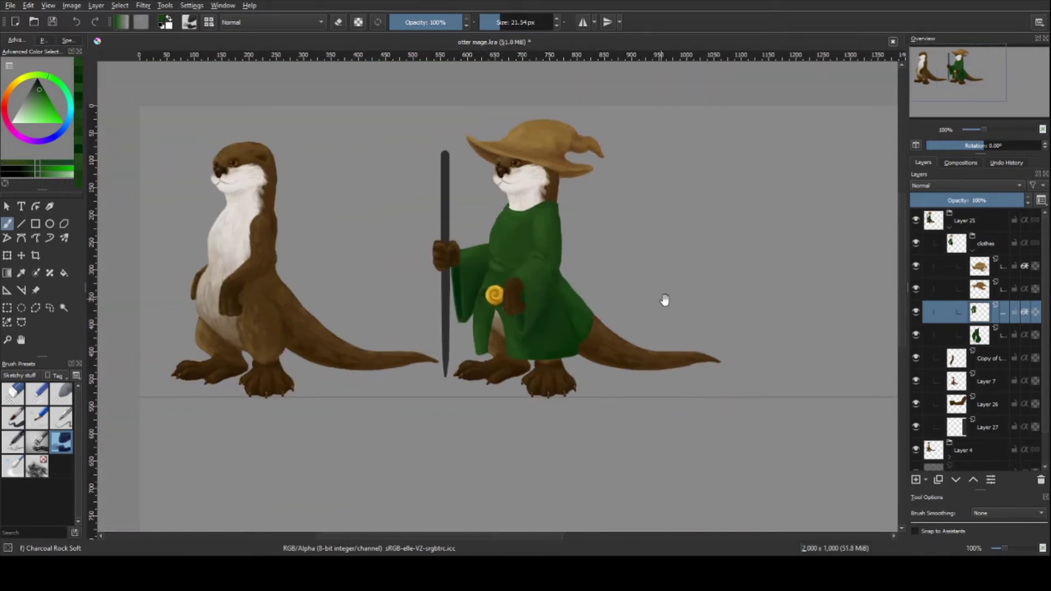
left_click_drag(665, 300, 675, 387)
scroll(699, 387, "up", 3)
key("Page_Up")
key("Page_Up")
left_click(610, 286, "ctrl")
left_click(491, 22)
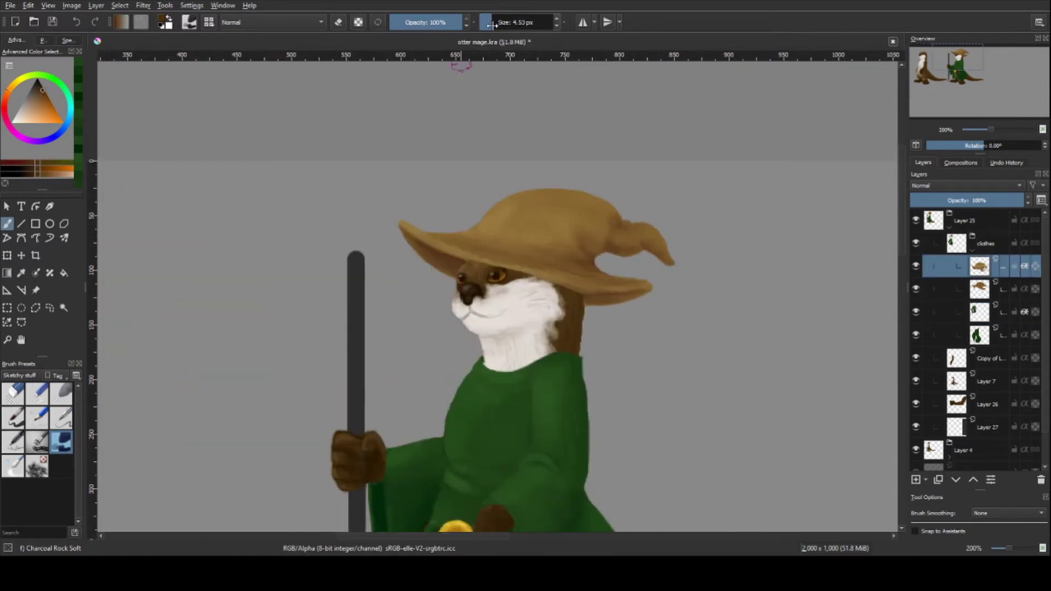
left_click(470, 233, "ctrl")
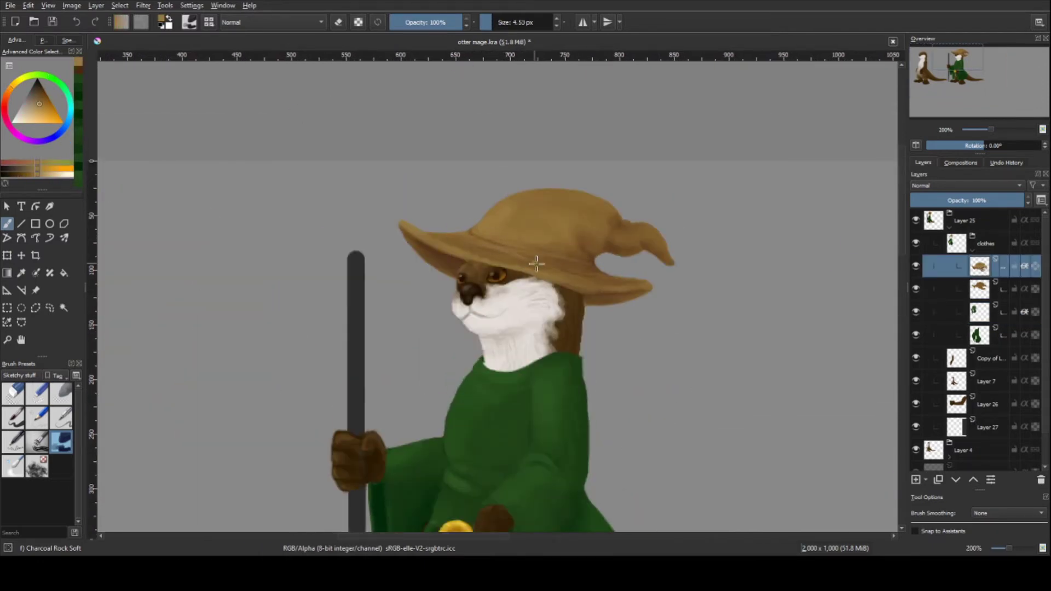
- Move the hat layer into a new group and begin transforming it
key("1")
scroll(408, 192, "up", 3)
left_click(408, 191, "ctrl")
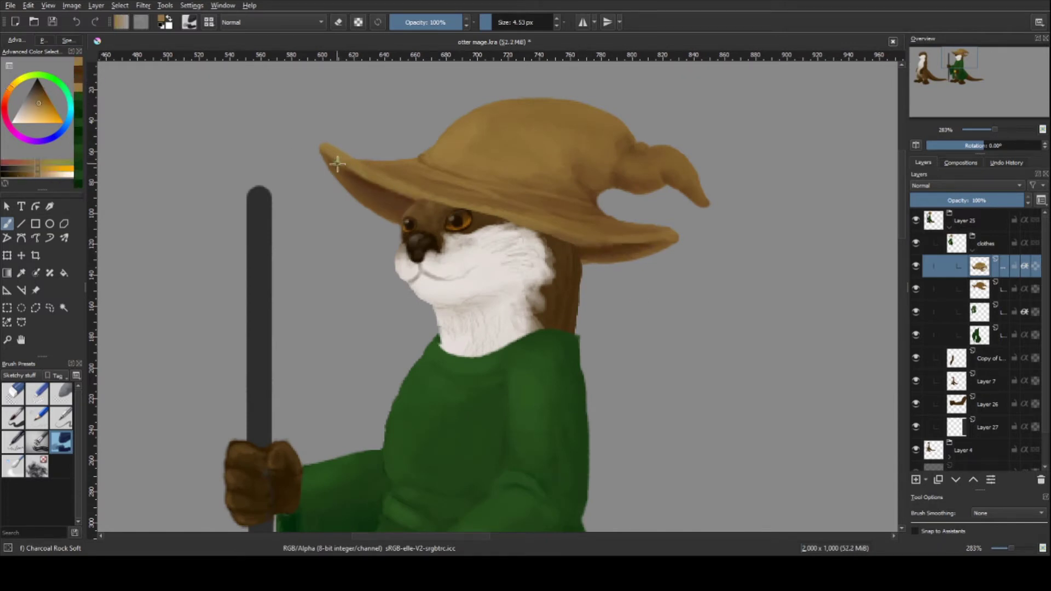
key("minus")
key("minus")
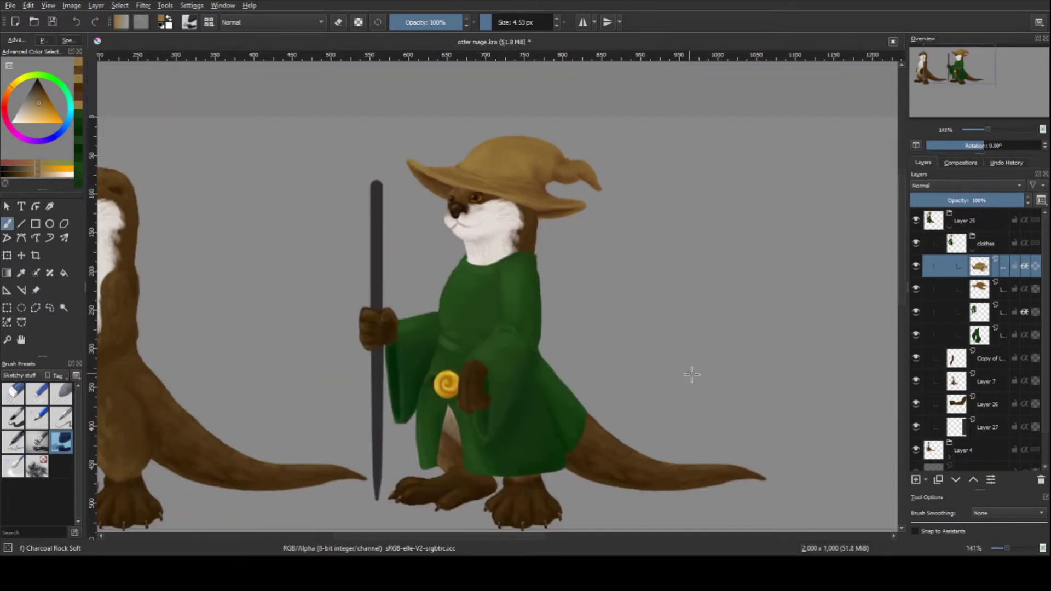
mouse_move(973, 274)
left_mouse_down()
mouse_move(975, 311)
mouse_move(980, 266)
left_mouse_up()
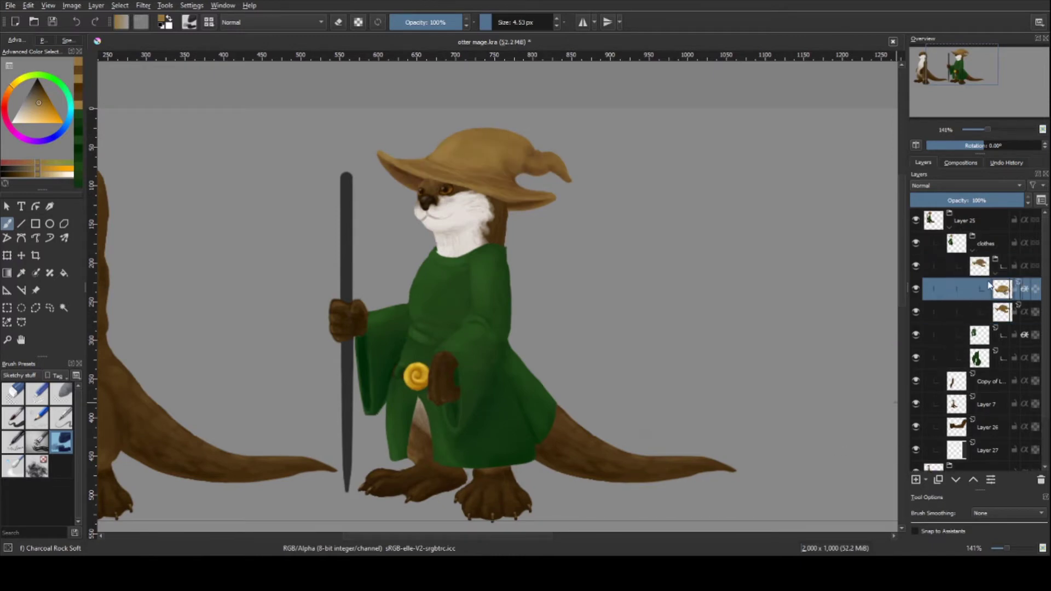
key("ctrl+t")
- Rotate the hat slightly counter-clockwise and apply the staff change on Layer 27
left_click_drag(550, 216, 545, 169)
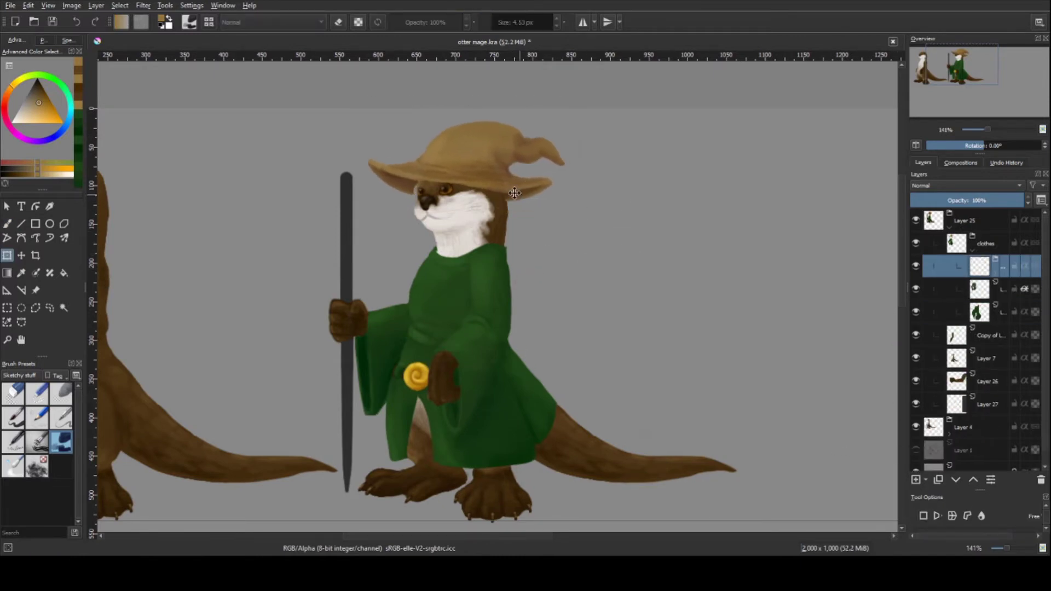
key("Return")
left_click_drag(551, 232, 575, 176)
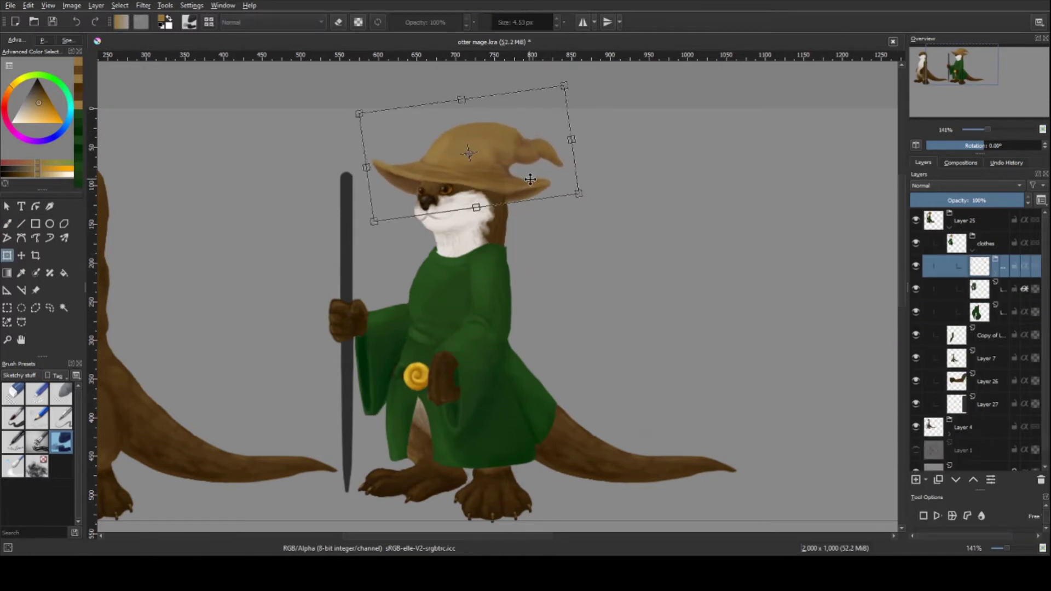
key("Return")
left_click(348, 185)
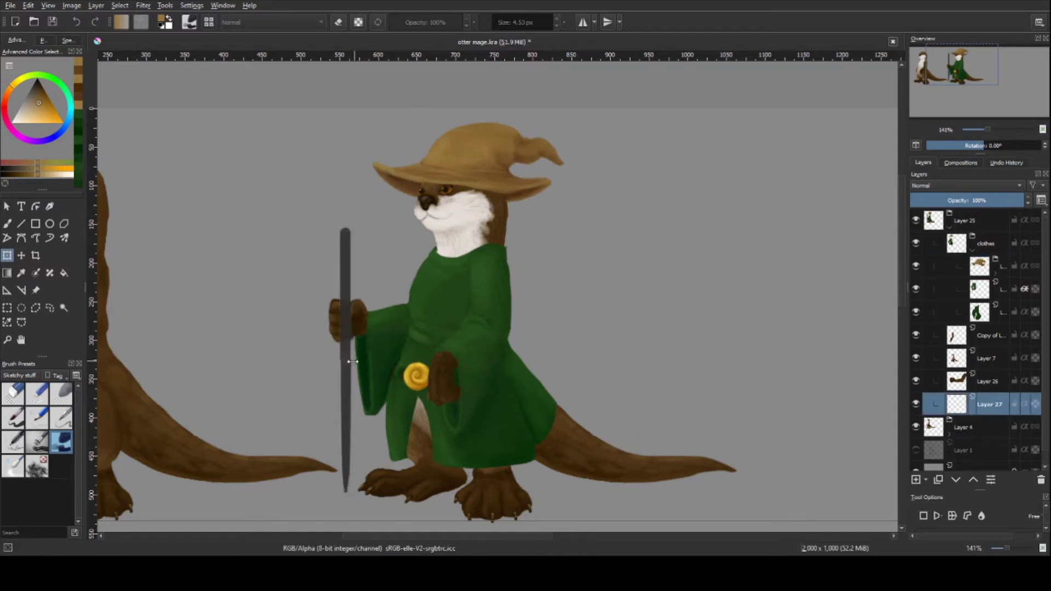
key("Return")
- Save the document, collapse the clothes group and move Layer 7 lower in the stack
left_click(983, 266)
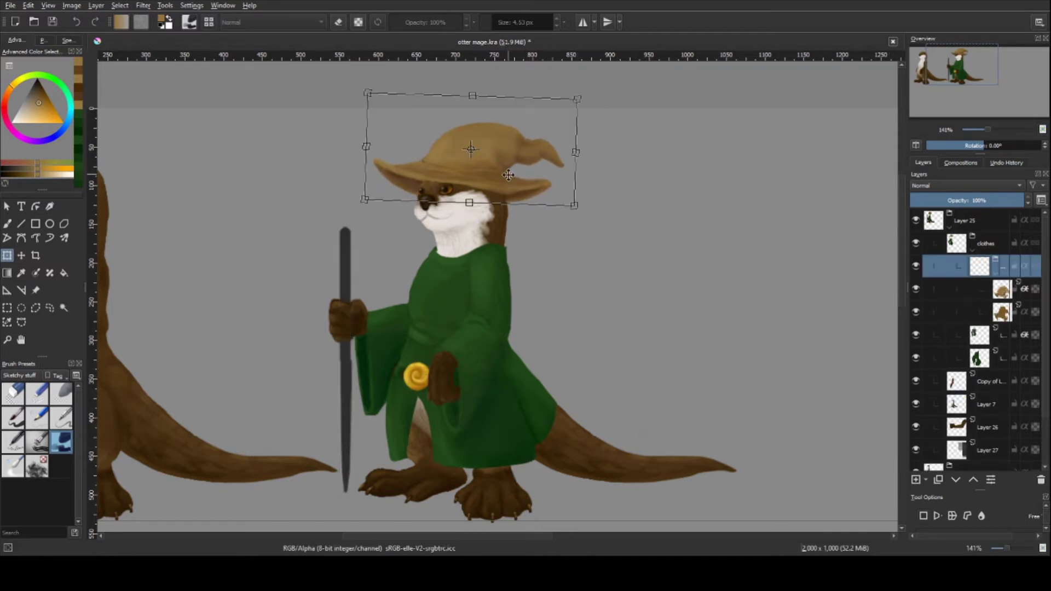
scroll(509, 174, "down", 1)
key("ctrl+s")
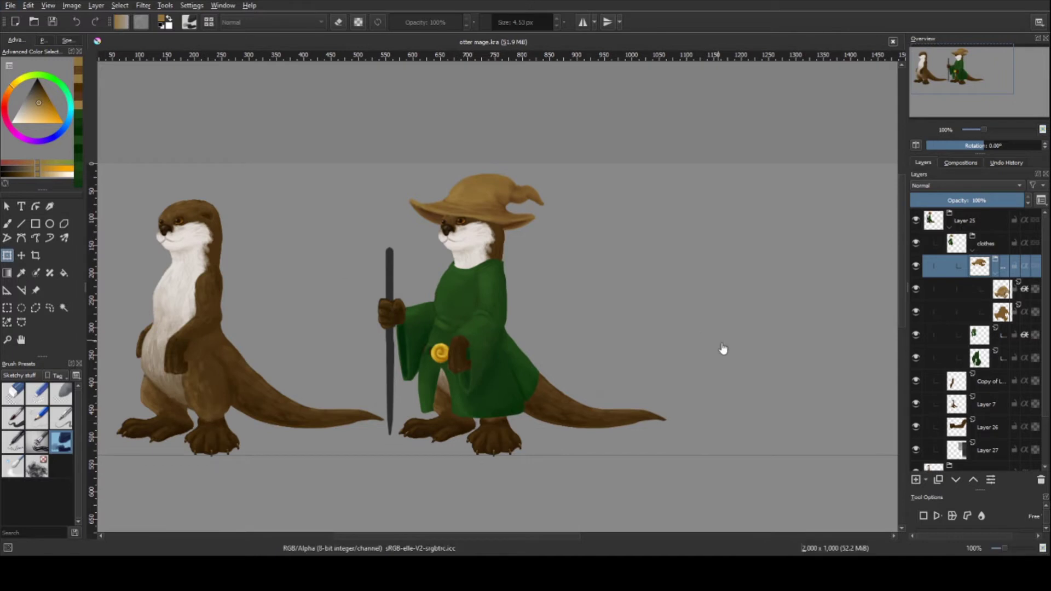
left_click(974, 253)
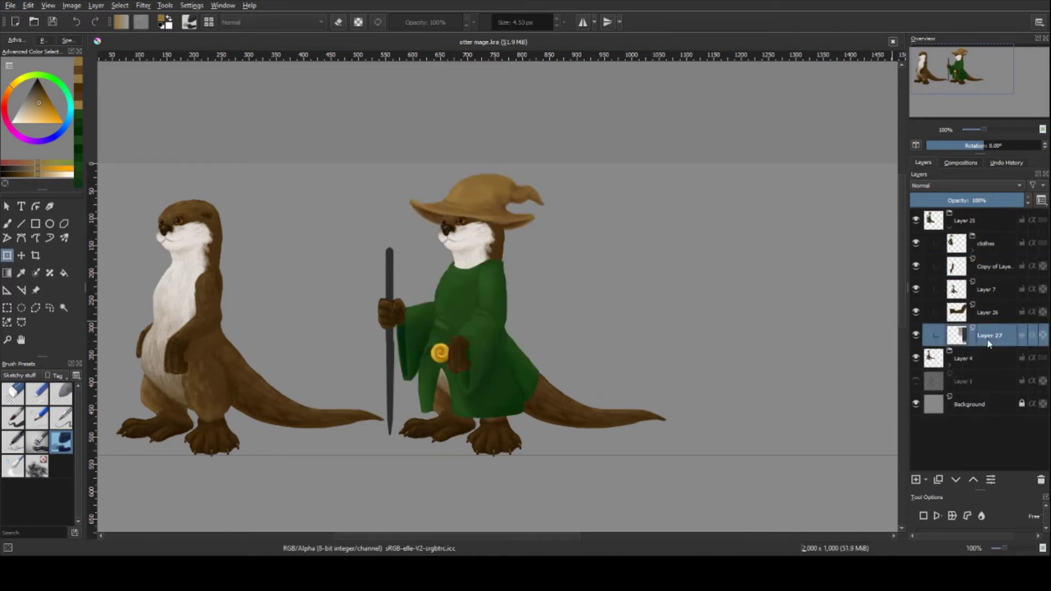
mouse_move(986, 289)
left_mouse_down()
mouse_move(980, 309)
mouse_move(1002, 210)
left_mouse_up()
- Duplicate the wizard otter's layer group and move the copy to its right
key("minus")
left_click_drag(599, 394, 695, 357)
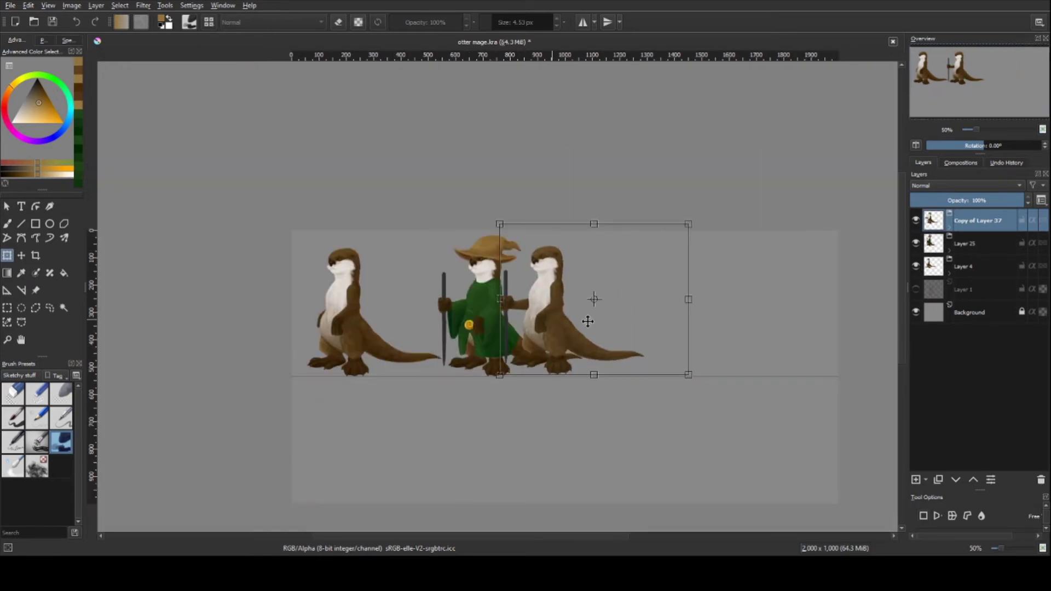
key("Return")
- Add a new sketch layer in the copied group with a dark red soft pencil, undoing a trial arm loop
left_click(950, 227)
key("Insert")
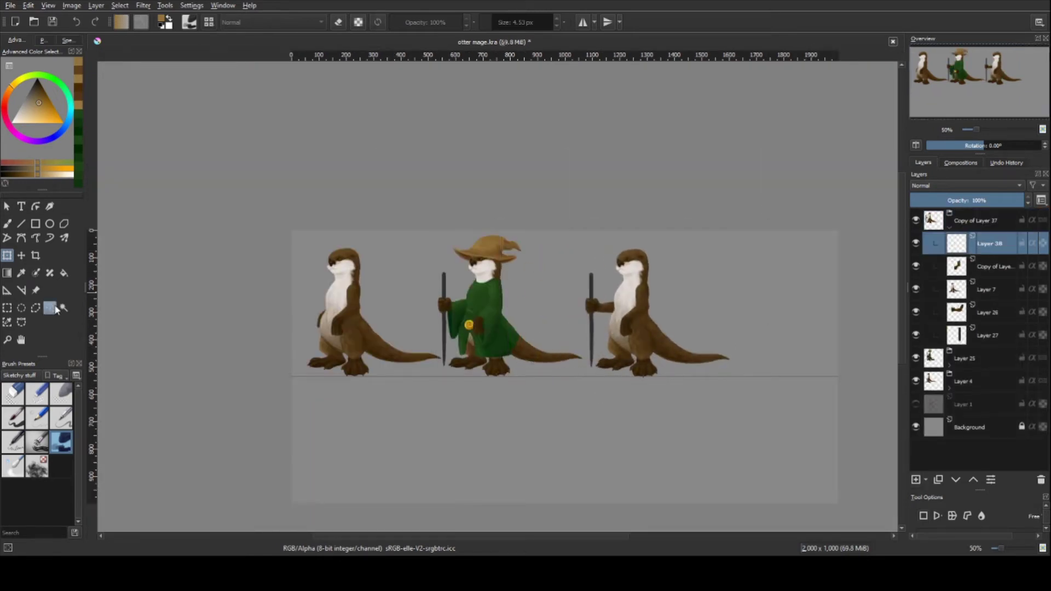
key("b")
left_click(61, 418)
scroll(619, 304, "up", 4)
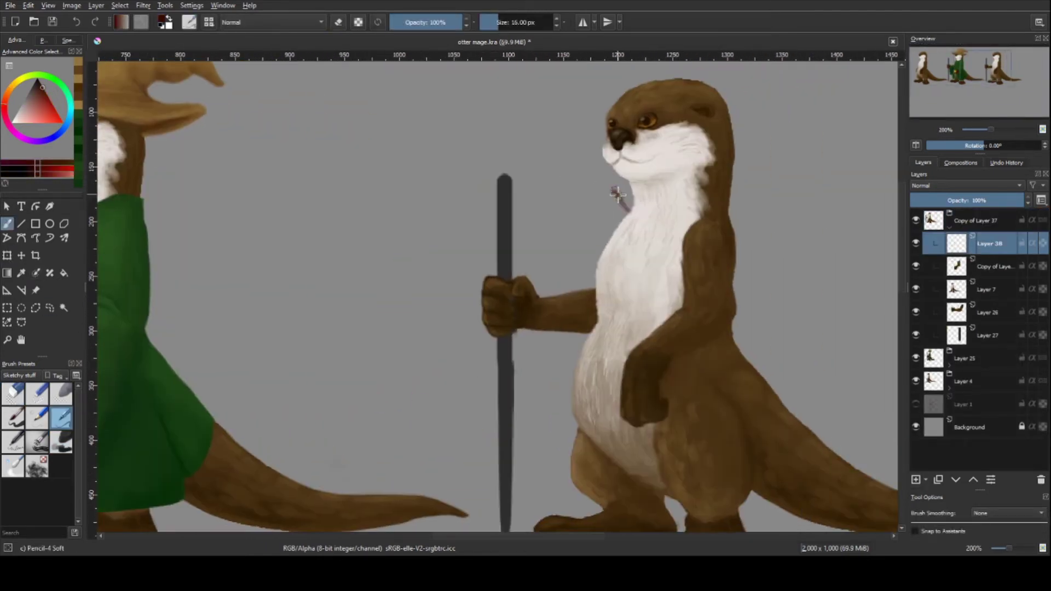
left_click_drag(539, 267, 555, 266)
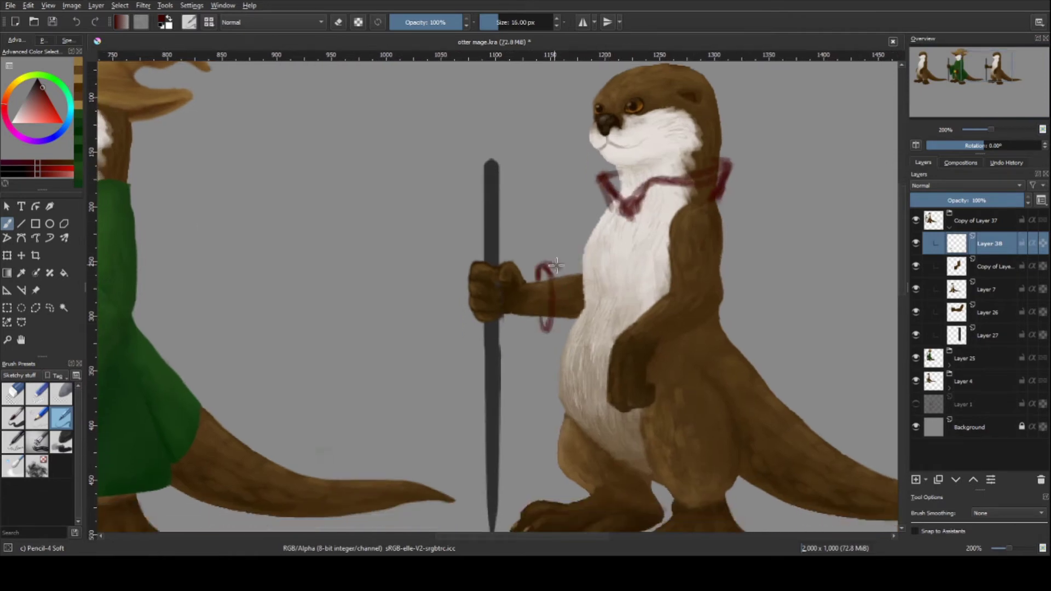
key("ctrl+z")
key("ctrl+z")
- Sketch a wizard hat, a sleeve cuff, the jacket edge and belly clothing lines
left_click_drag(618, 93, 571, 214)
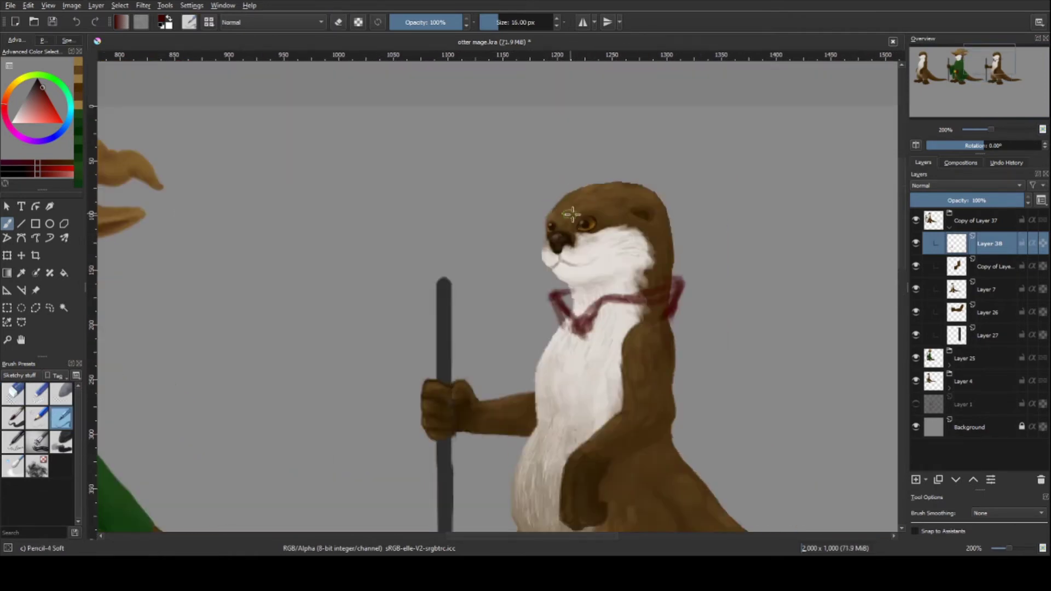
left_click_drag(523, 190, 706, 175)
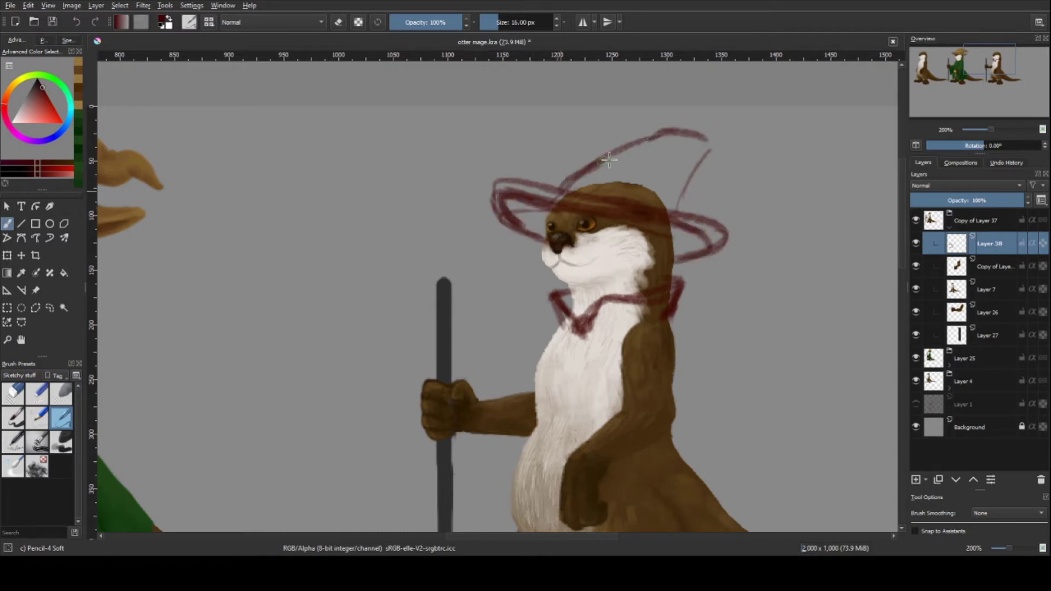
mouse_move(612, 211)
left_mouse_down()
mouse_move(642, 148)
mouse_move(626, 132)
left_mouse_up()
left_click_drag(490, 300, 492, 367)
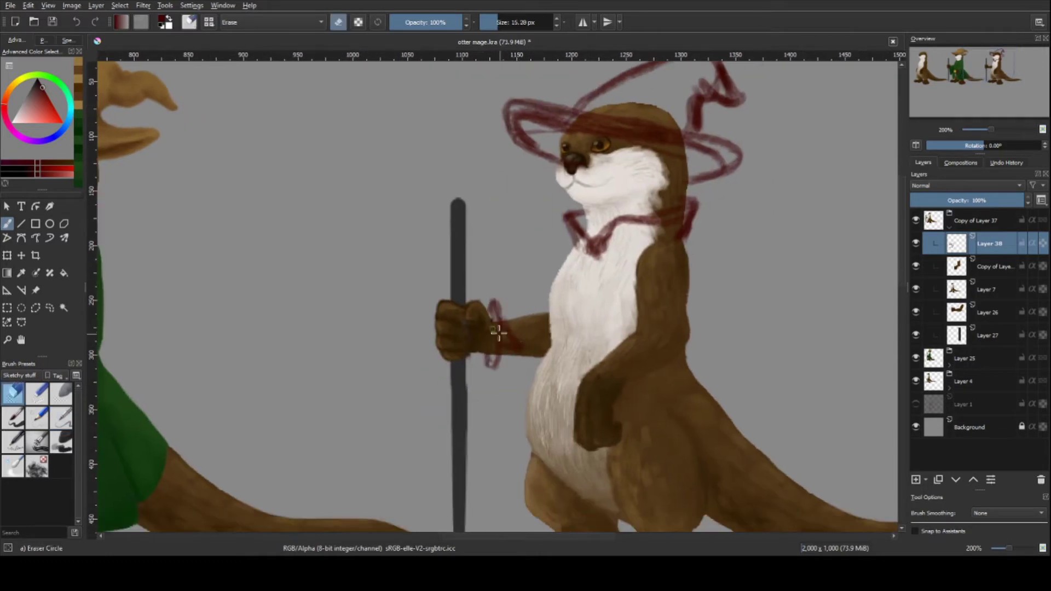
left_click_drag(495, 318, 517, 339)
left_click_drag(566, 252, 543, 342)
left_click_drag(536, 383, 550, 257)
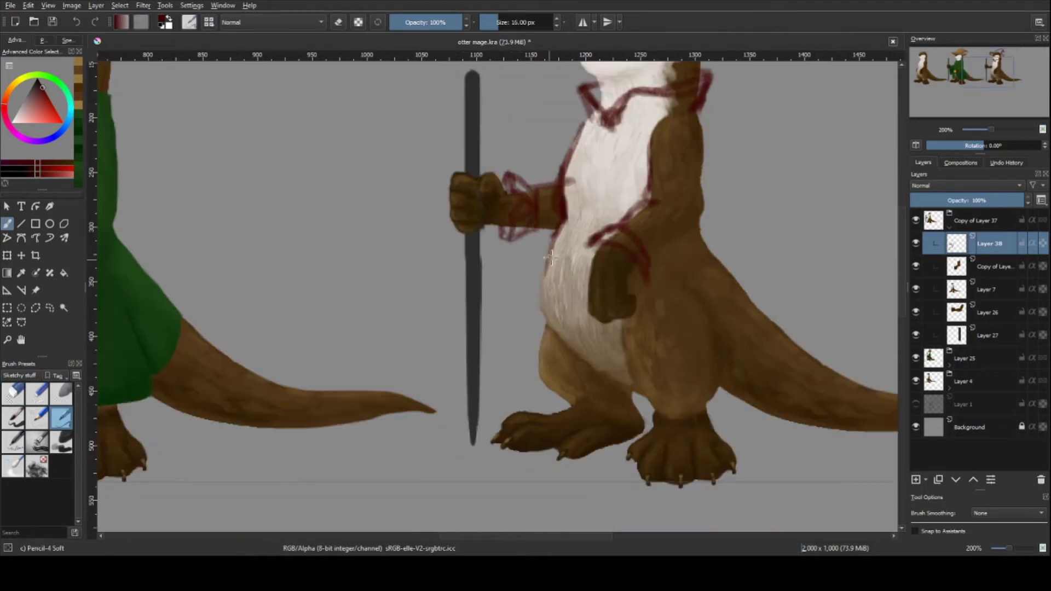
left_click_drag(639, 389, 596, 355)
mouse_move(580, 251)
left_mouse_down()
mouse_move(558, 315)
mouse_move(580, 329)
left_mouse_up()
- Outline the jacket body and collar, erase stray neck strokes and darken the paw-to-arm line
left_click_drag(667, 282, 602, 293)
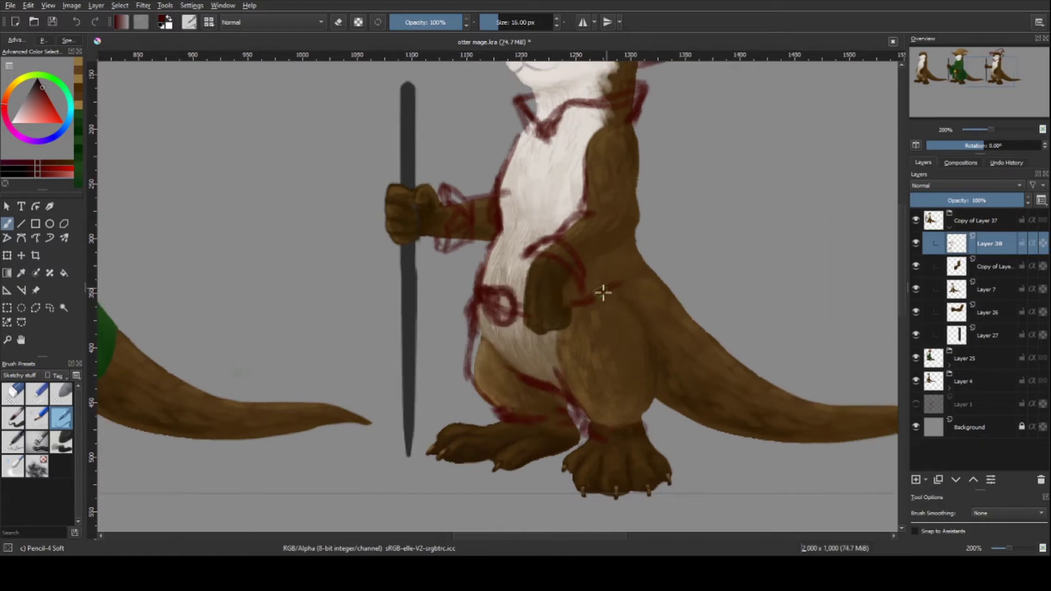
left_click_drag(691, 313, 657, 383)
left_click_drag(608, 208, 553, 345)
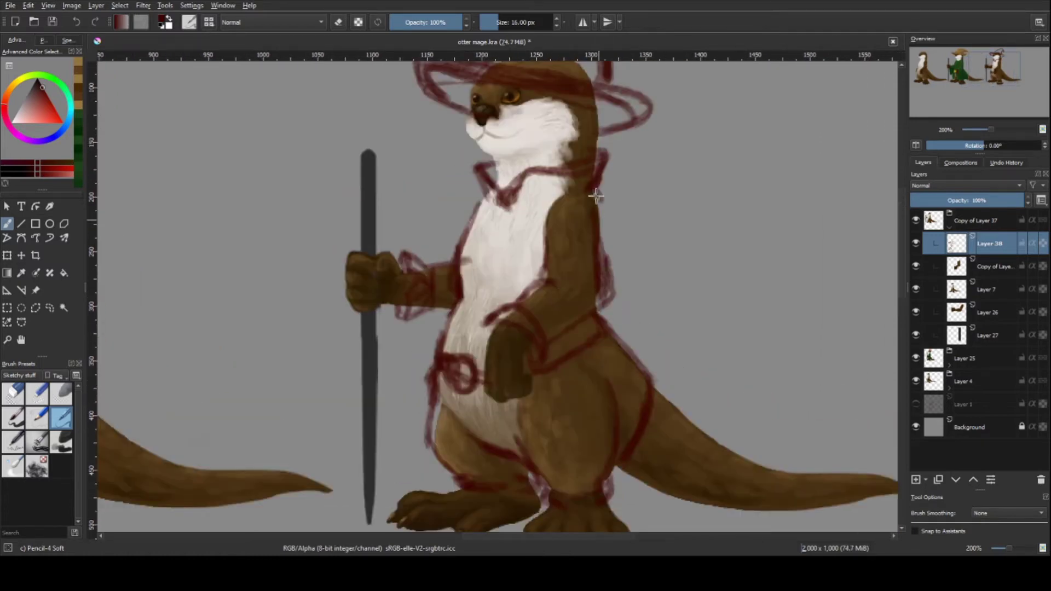
left_click_drag(547, 274, 547, 307)
left_click_drag(482, 222, 509, 268)
key("e")
mouse_move(575, 238)
left_mouse_down()
mouse_move(506, 266)
mouse_move(553, 235)
left_mouse_up()
key("/")
left_click_drag(465, 274, 581, 230)
left_click_drag(547, 291, 591, 219)
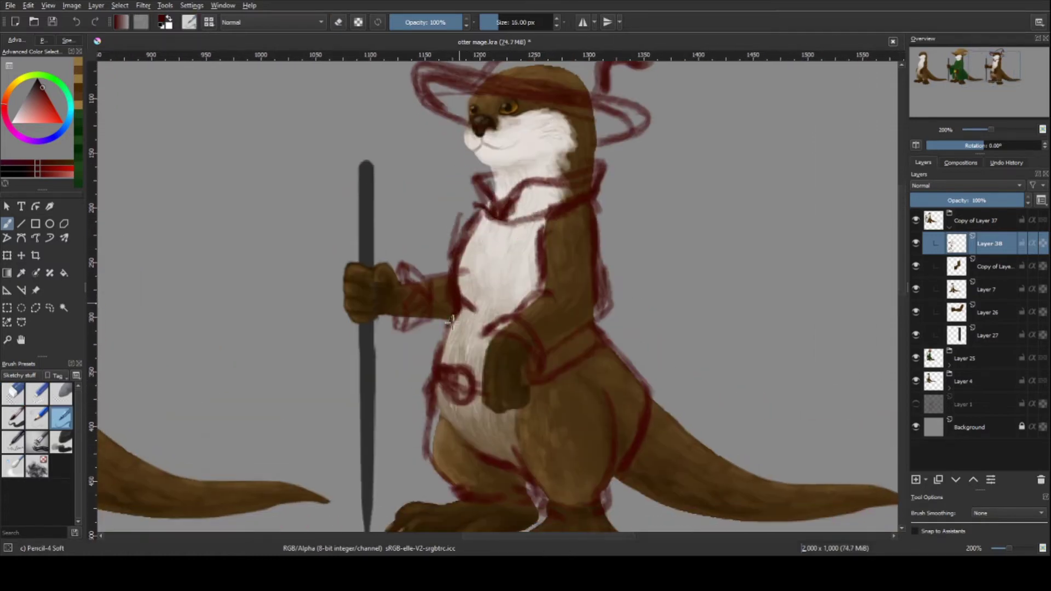
left_click_drag(553, 379, 600, 332)
- Zoom out to both otters and select the copied otter group for transforming
scroll(622, 418, "down", 1)
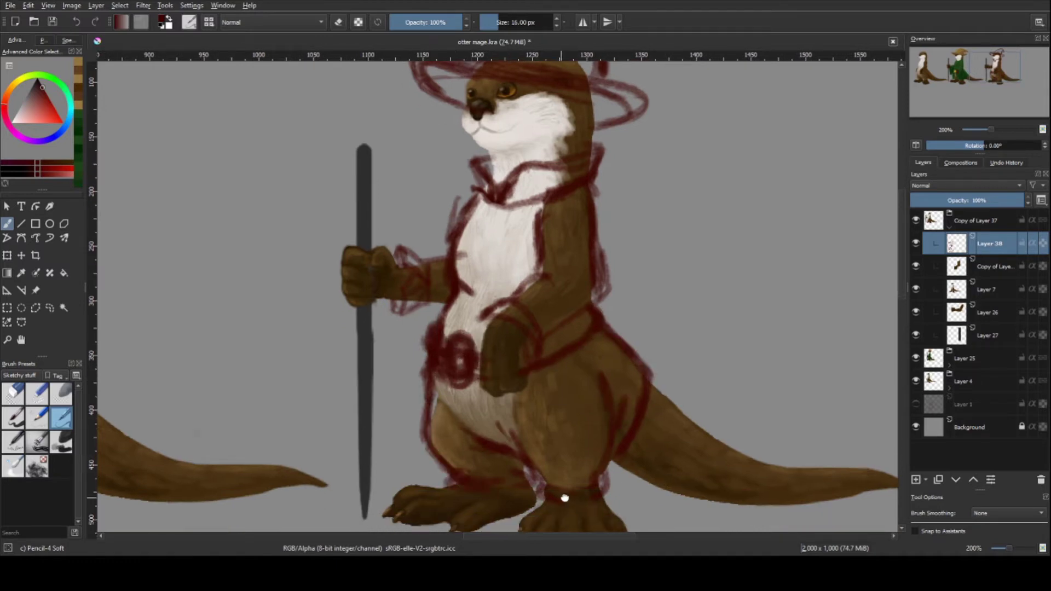
key("1")
key("Page_Up")
key("ctrl+t")
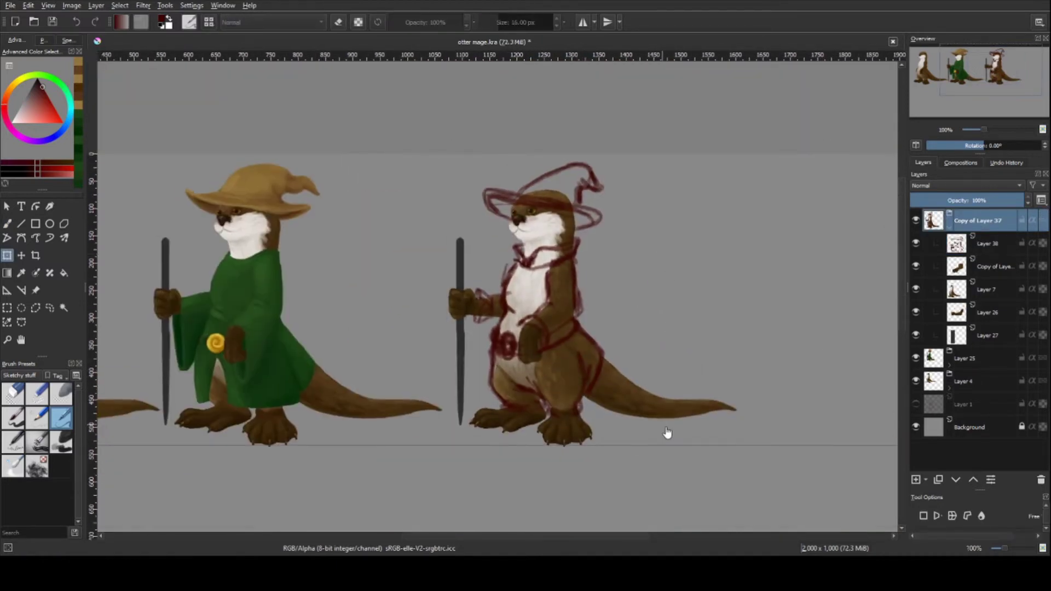
- Add a new layer named 'clothes' above the Layer 38 sketch
key("b")
key("Page_Down")
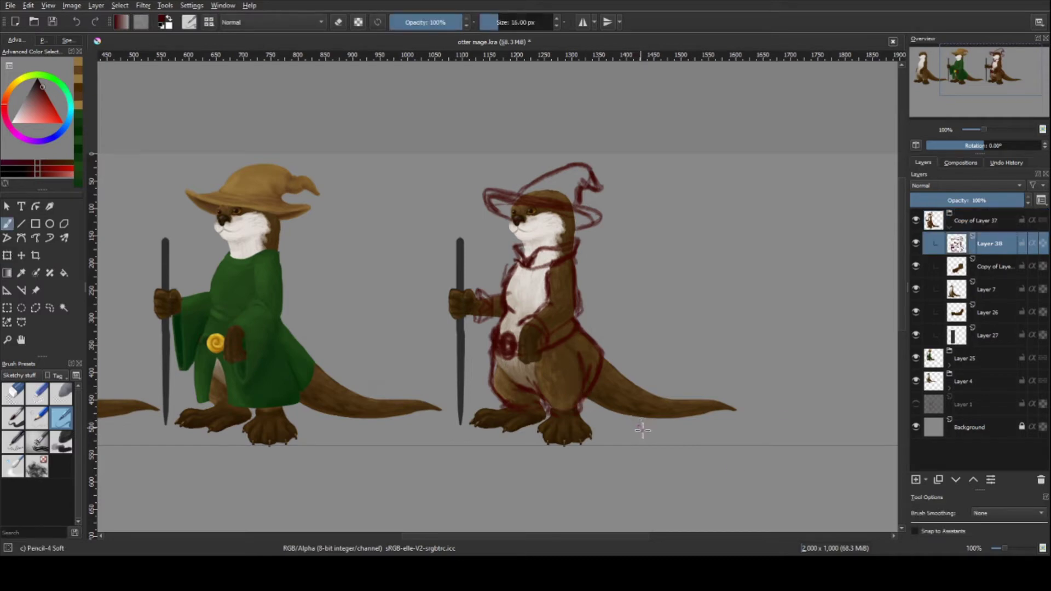
key("minus")
key("minus")
key("plus")
key("plus")
key("plus")
key("Insert")
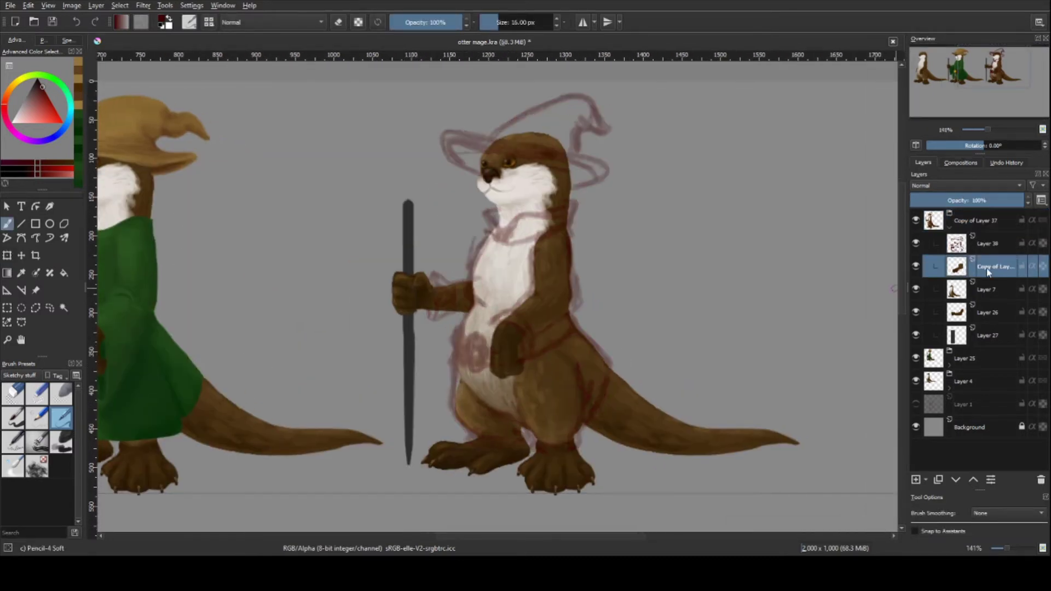
type("clothes")
key("Return")
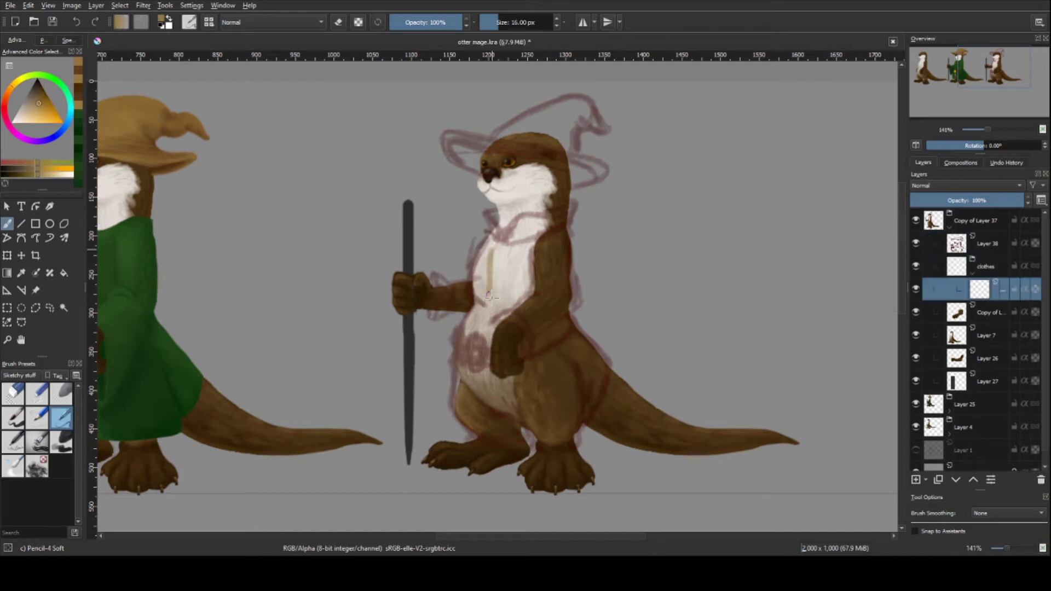
- Paint a blue jacket over the otter's chest with a sleeve over the arm
key("slash")
left_click(50, 94)
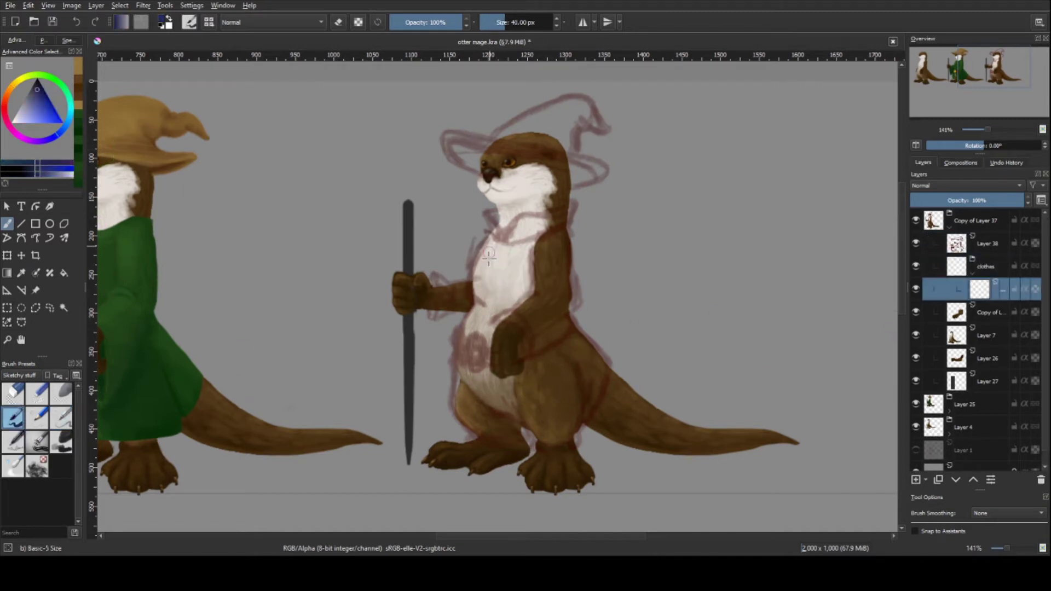
left_click_drag(489, 257, 547, 257)
mouse_move(477, 241)
left_mouse_down()
mouse_move(563, 296)
mouse_move(589, 363)
left_mouse_up()
key("plus")
key("plus")
key("plus")
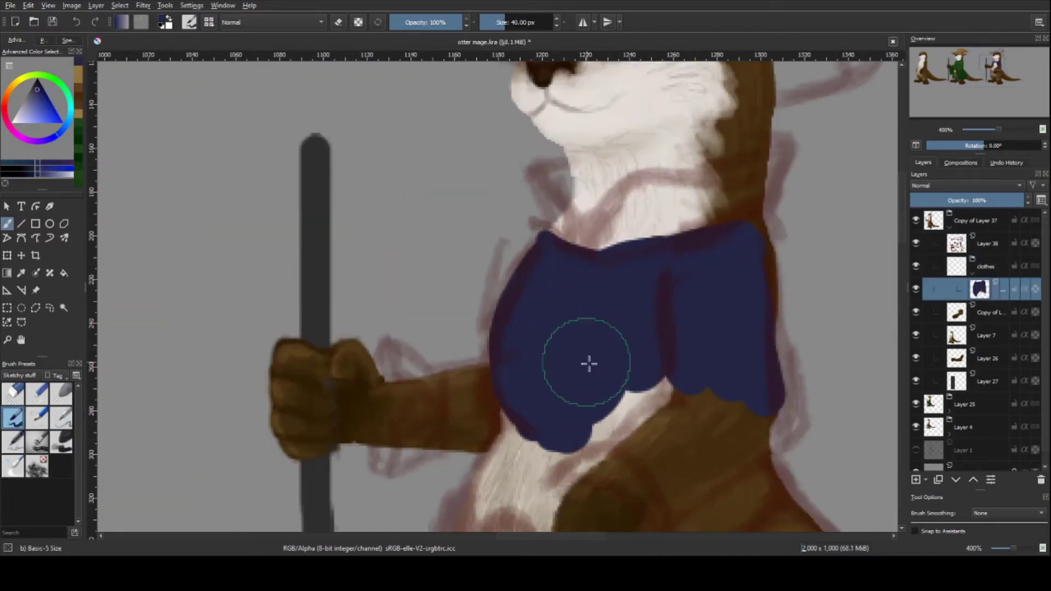
key("minus")
key("minus")
mouse_move(471, 317)
left_mouse_down()
mouse_move(504, 377)
mouse_move(610, 230)
mouse_move(689, 217)
mouse_move(671, 277)
left_mouse_up()
key("plus")
key("minus")
key("minus")
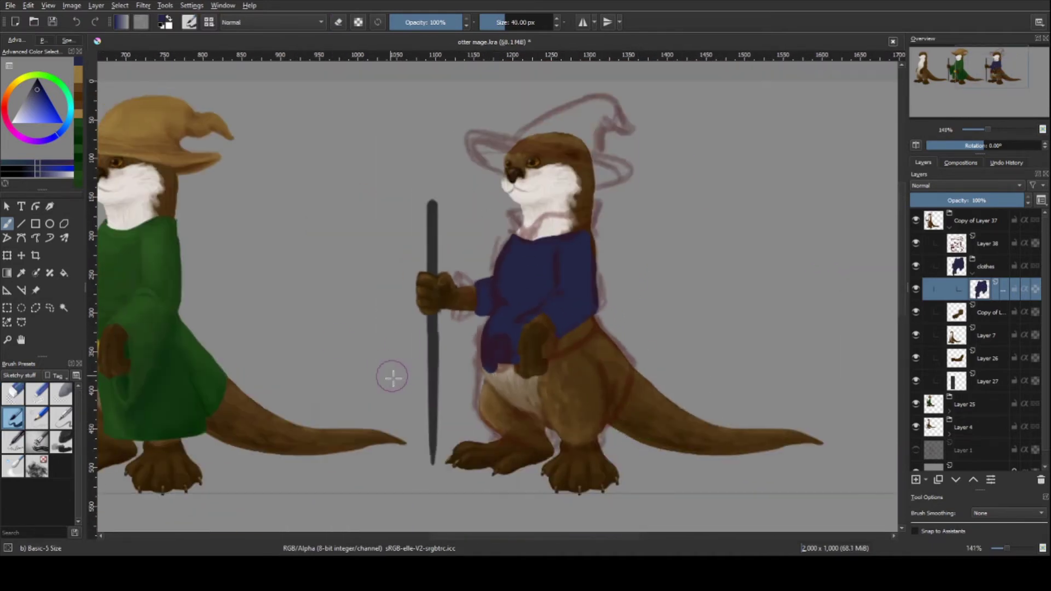
- Paint trousers over the lower body and legs, repainting them in lighter tan
left_click(41, 99)
left_click_drag(482, 394, 619, 383)
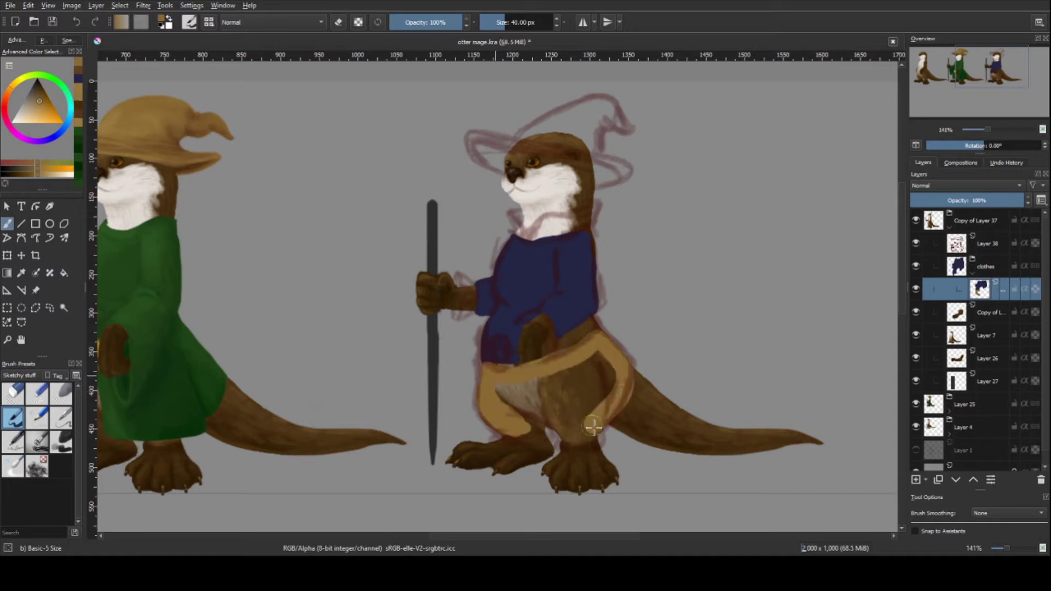
left_click(44, 102)
mouse_move(508, 365)
left_mouse_down()
mouse_move(514, 416)
mouse_move(537, 382)
mouse_move(585, 438)
left_mouse_up()
key("plus")
key("plus")
left_click_drag(635, 296, 682, 339)
scroll(681, 338, "down", 3)
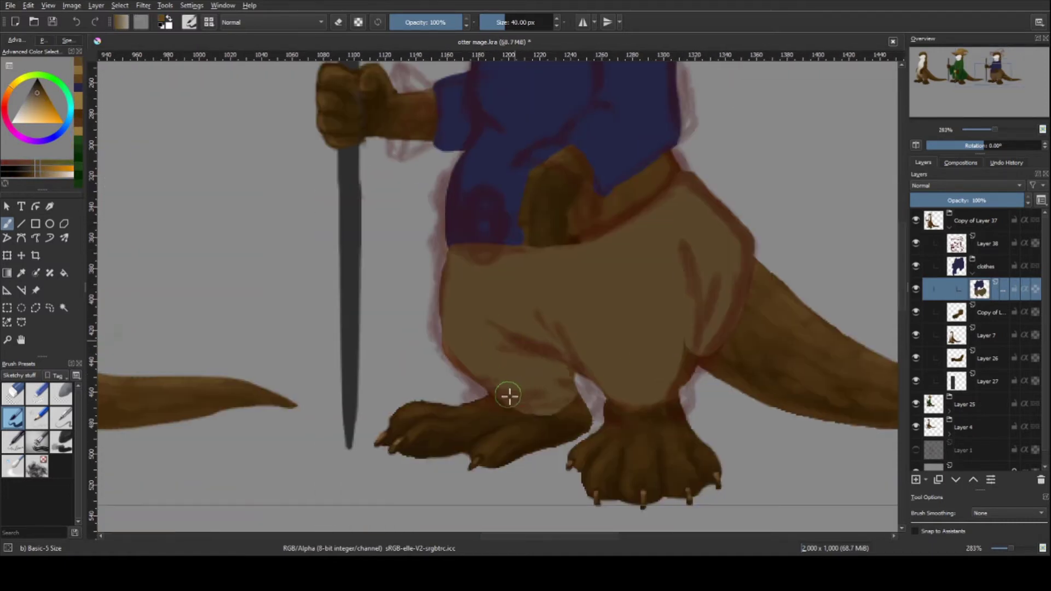
scroll(505, 418, "up", 5)
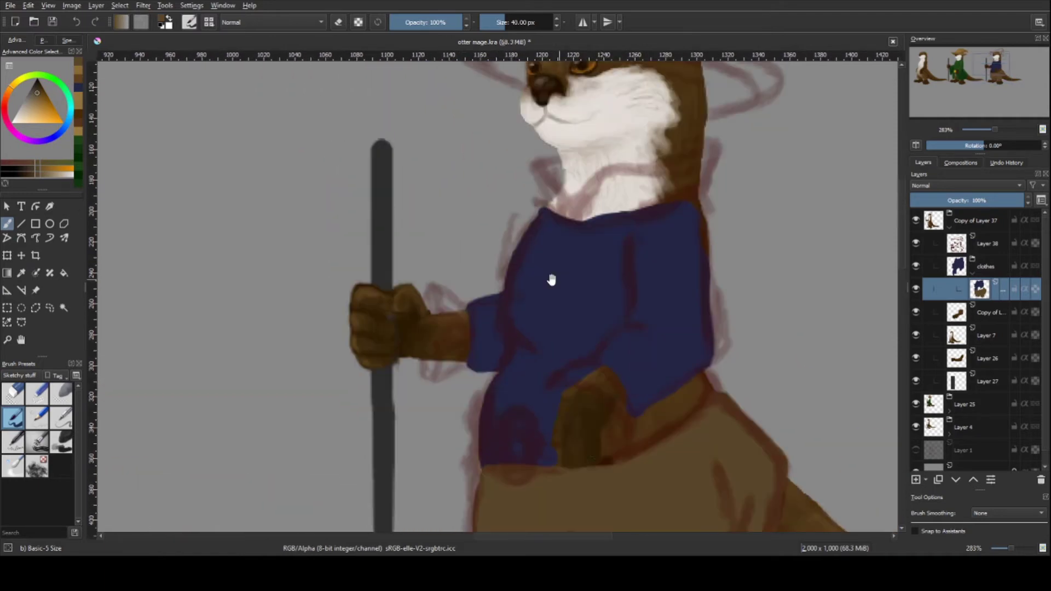
- Paint a tan collar around the neck, then zoom out and hide the Layer 38 sketch
left_click(33, 99)
left_click(453, 304, "ctrl")
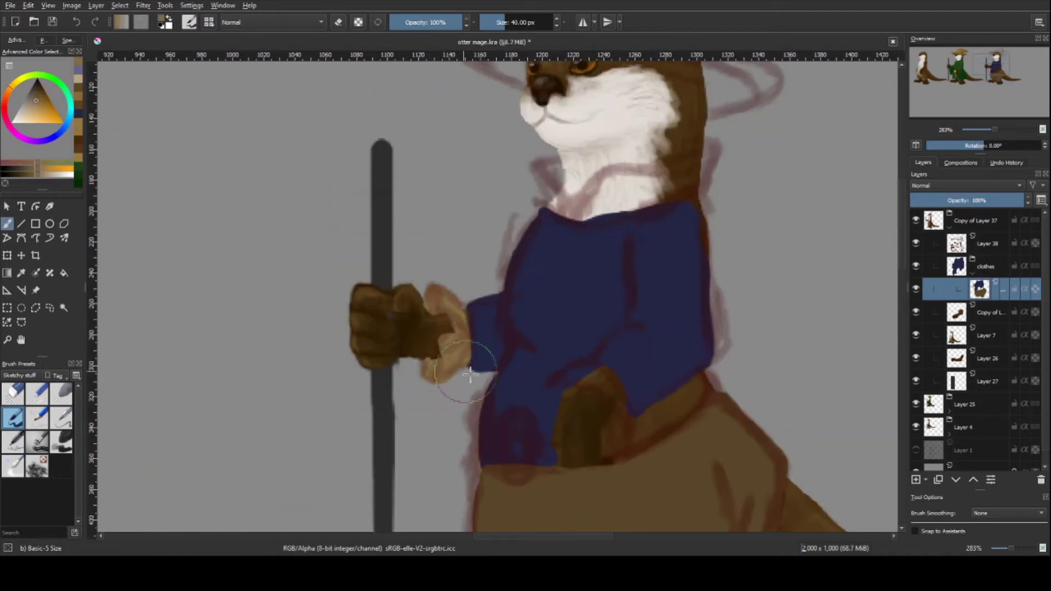
left_click_drag(553, 387, 607, 438)
scroll(614, 407, "up", 3)
mouse_move(517, 253)
left_mouse_down()
mouse_move(561, 309)
mouse_move(684, 273)
left_mouse_up()
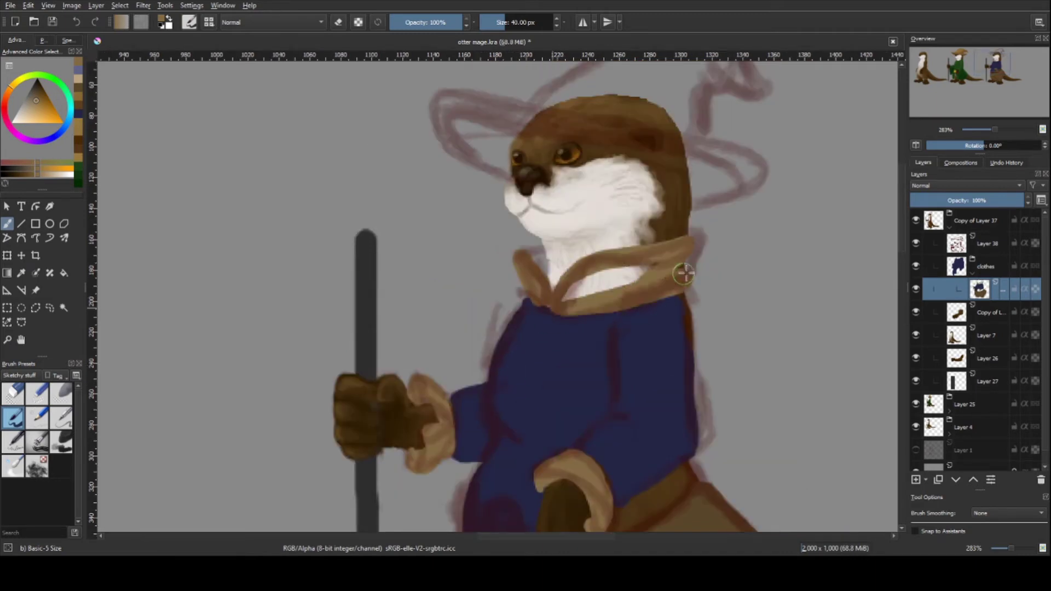
left_click_drag(538, 246, 569, 295)
key("1")
left_click(916, 243)
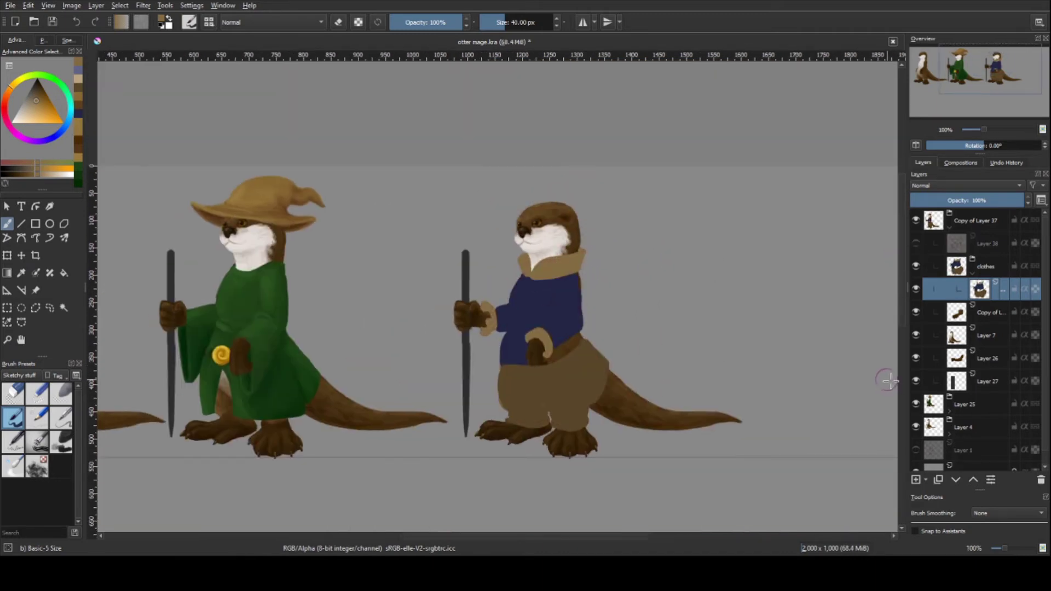
- Paint a dark red-brown belt across the waist and lower the layer opacity
scroll(506, 394, "up", 2)
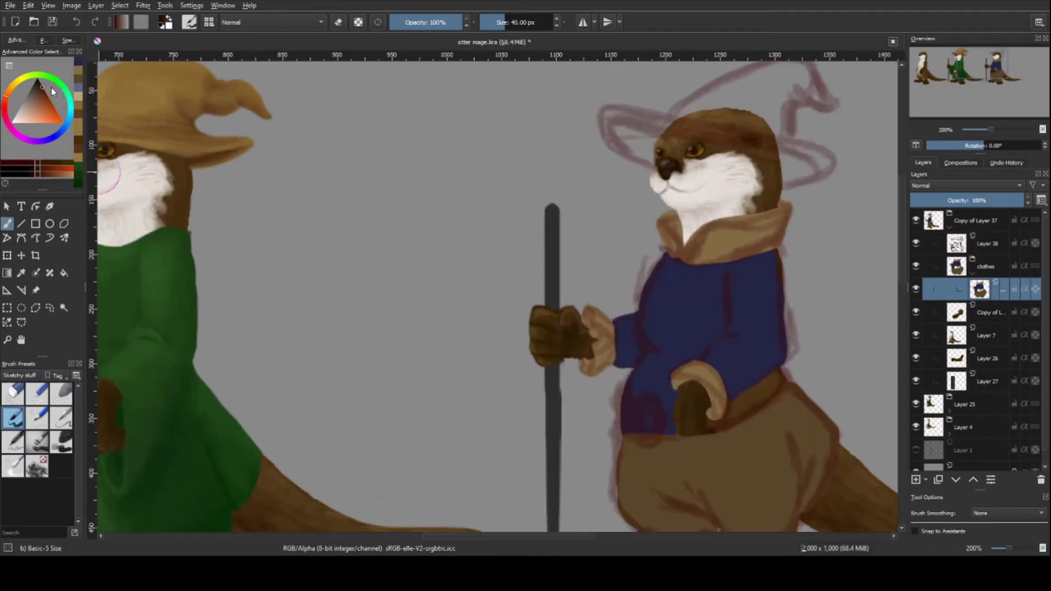
scroll(700, 380, "up", 2)
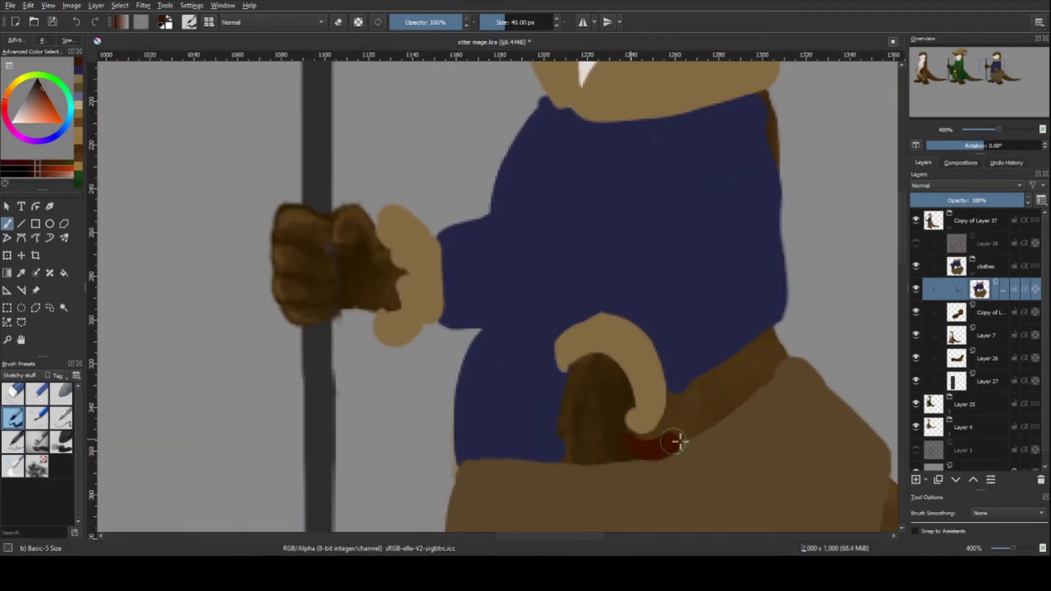
mouse_move(676, 442)
left_mouse_down()
mouse_move(668, 434)
mouse_move(774, 352)
mouse_move(679, 421)
left_mouse_up()
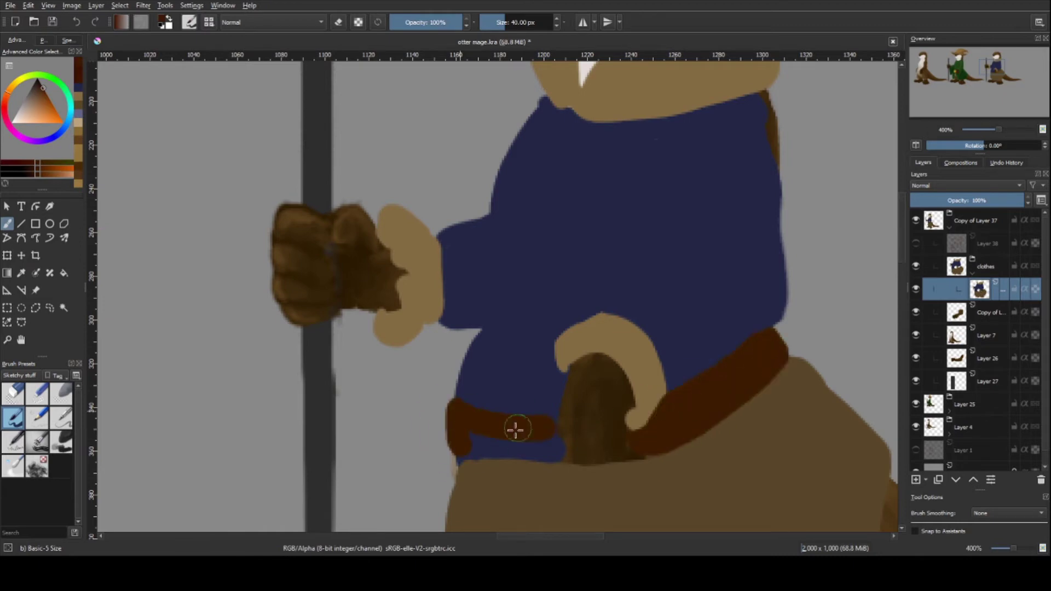
mouse_move(515, 430)
left_mouse_down()
mouse_move(643, 430)
mouse_move(525, 376)
mouse_move(531, 204)
mouse_move(702, 146)
left_mouse_up()
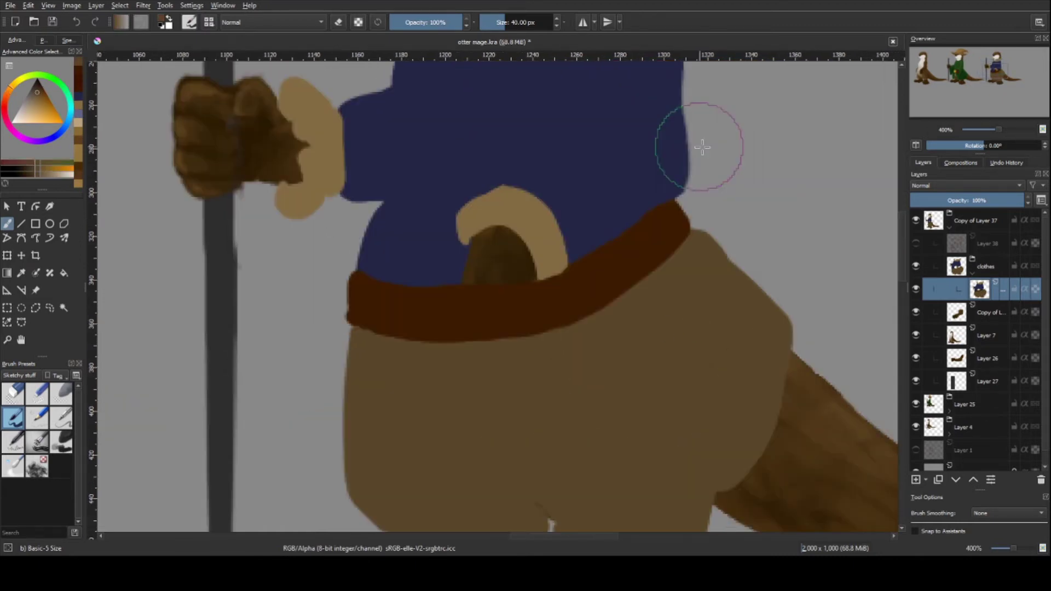
scroll(703, 146, "down", 2)
scroll(697, 425, "down", 4)
left_click_drag(1018, 200, 964, 201)
scroll(528, 224, "up", 6)
- Add two tan belt loops, touch up the belt's left edge and erase untidy edges
key("e")
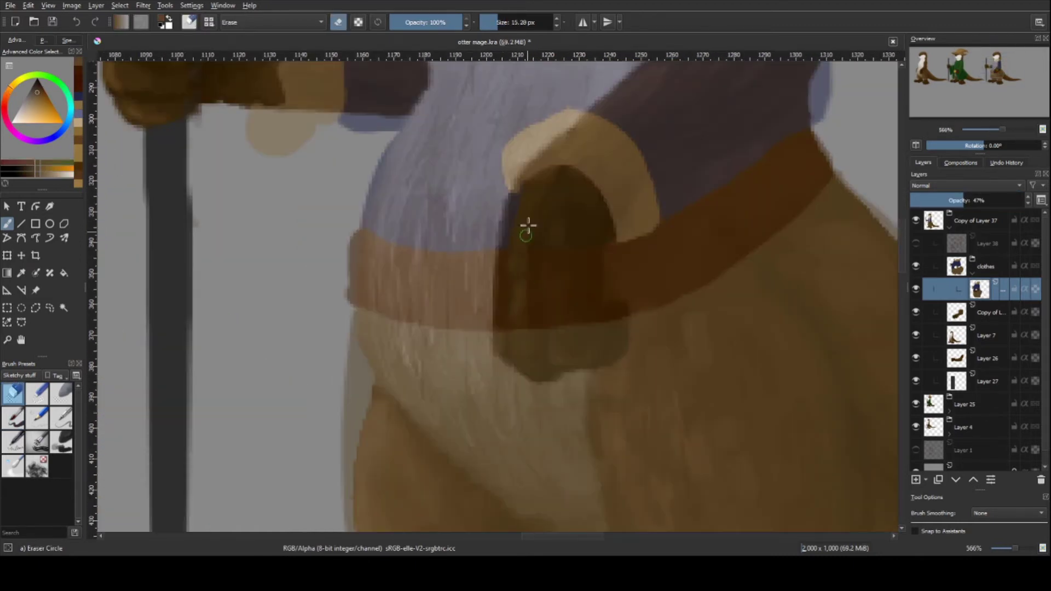
scroll(610, 356, "up", 3)
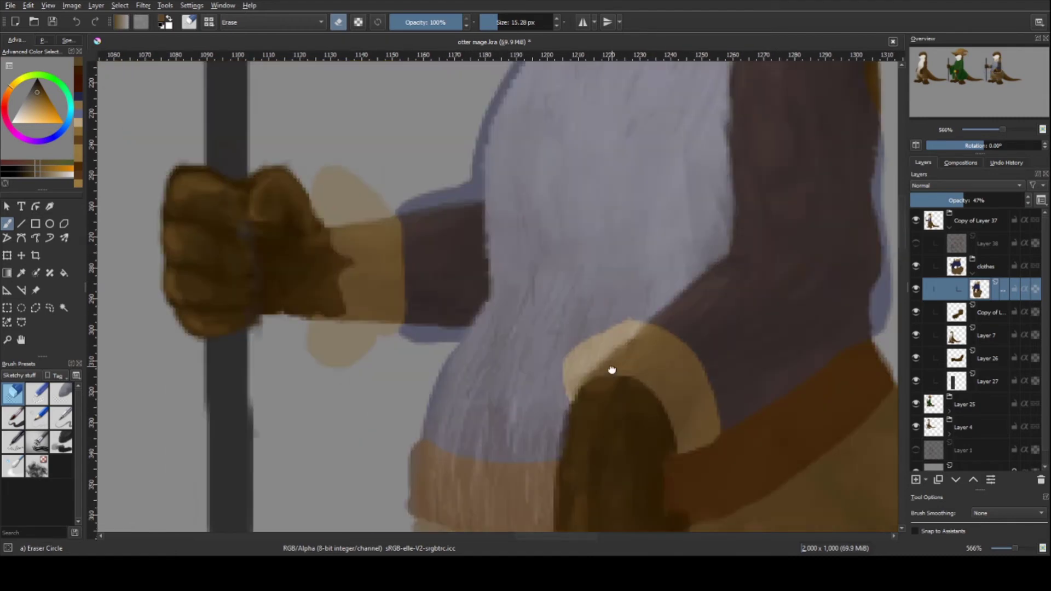
scroll(559, 122, "down", 5)
scroll(473, 327, "down", 2)
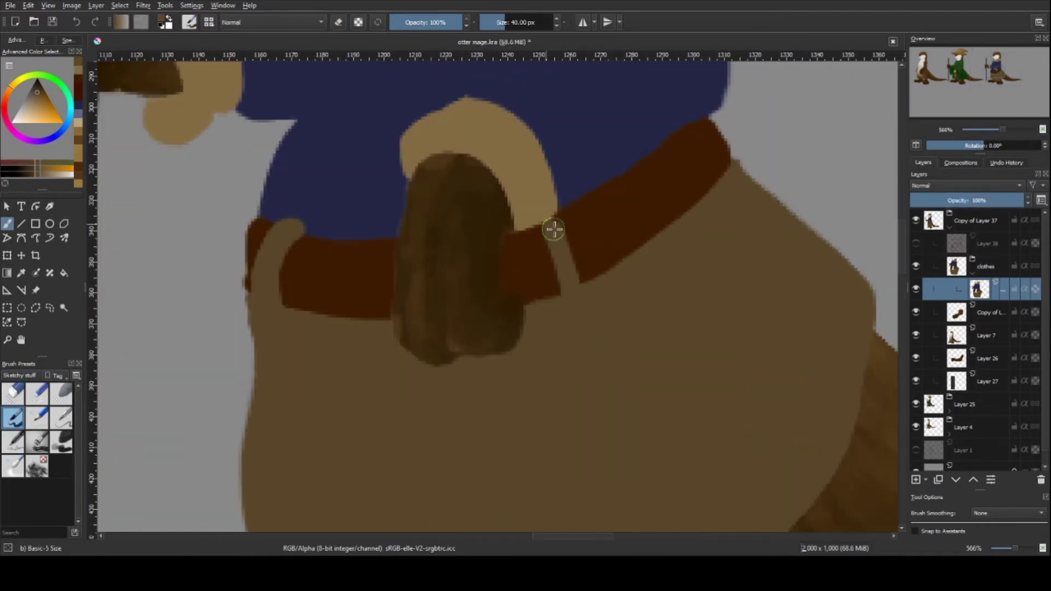
left_click_drag(416, 273, 341, 261)
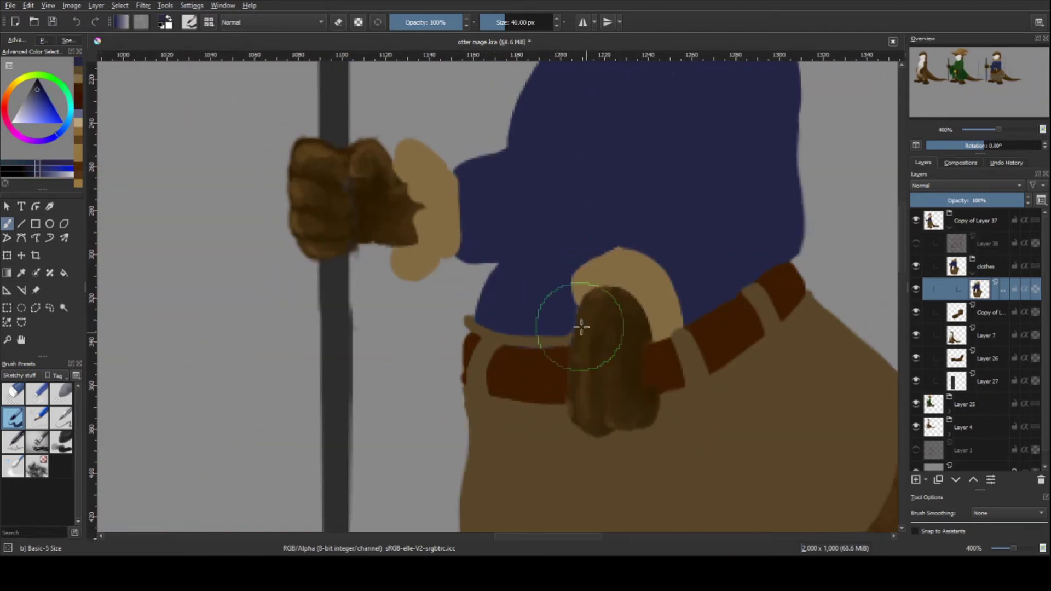
left_click_drag(581, 327, 660, 353)
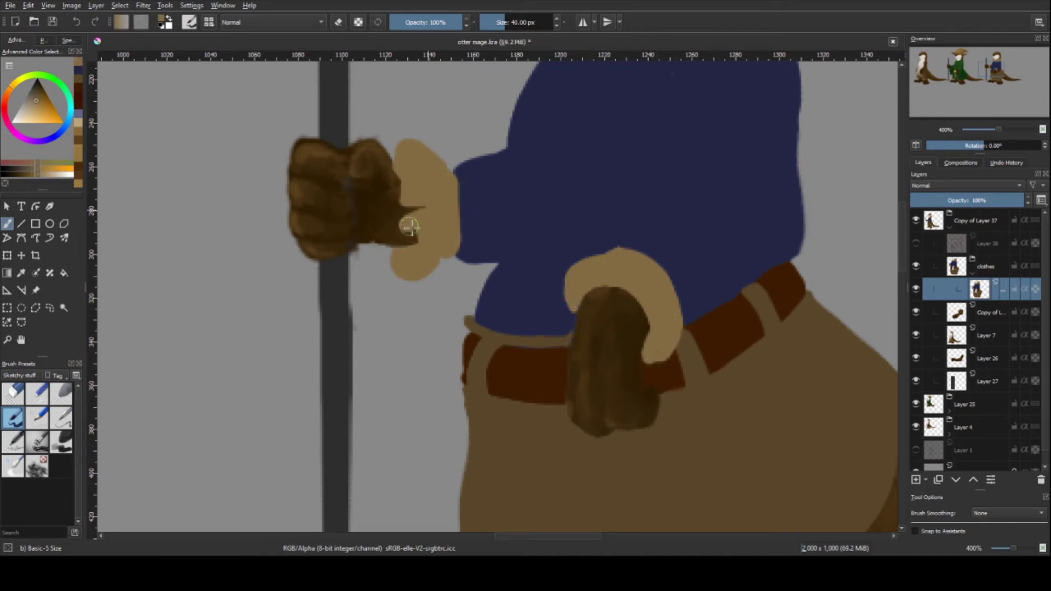
left_click(492, 307, "ctrl")
left_click_drag(430, 271, 423, 282)
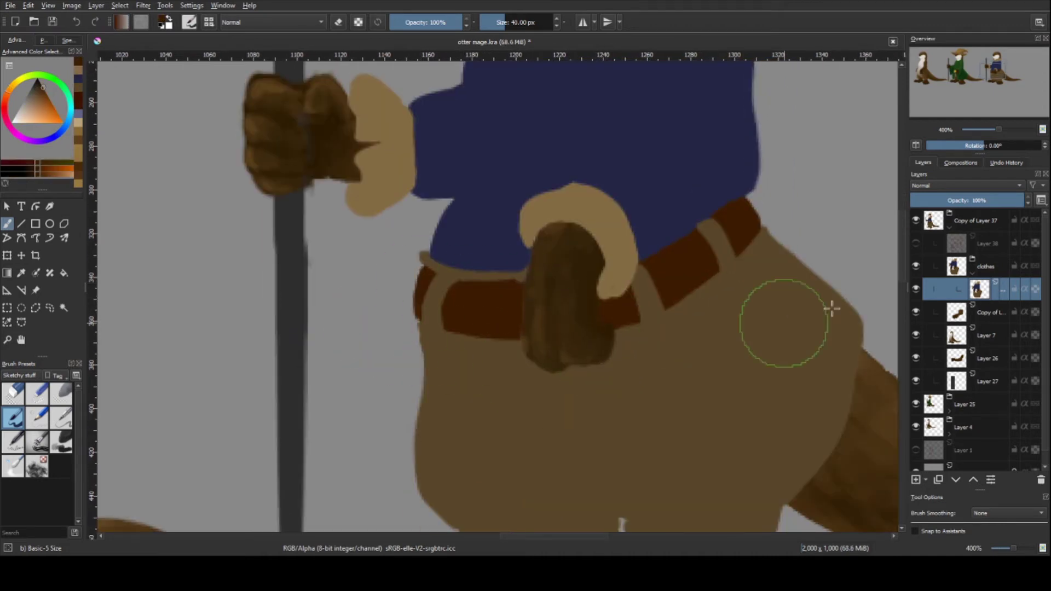
key("e")
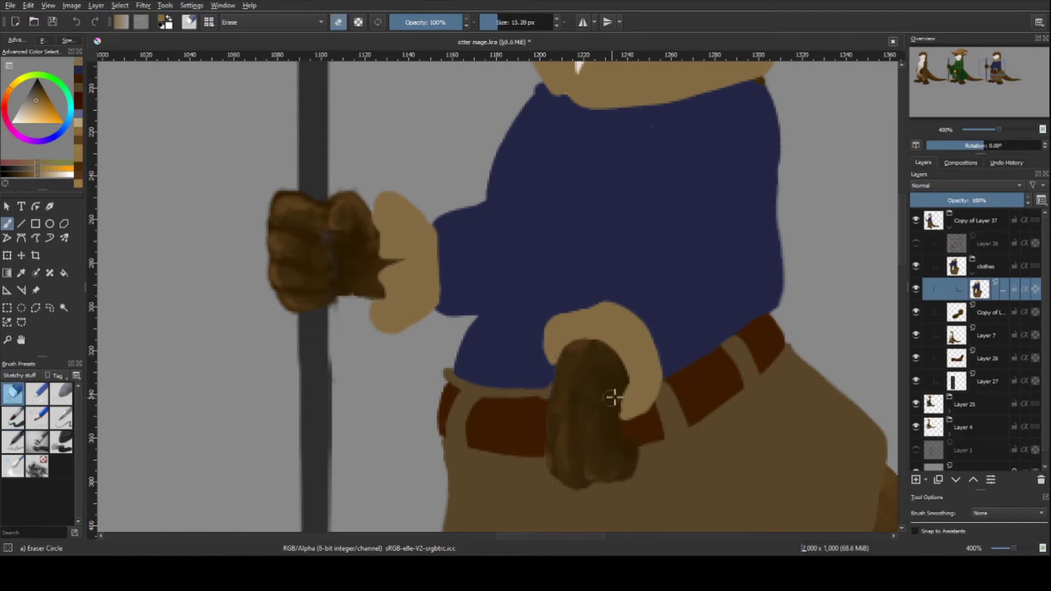
scroll(613, 398, "up", 3)
key("e")
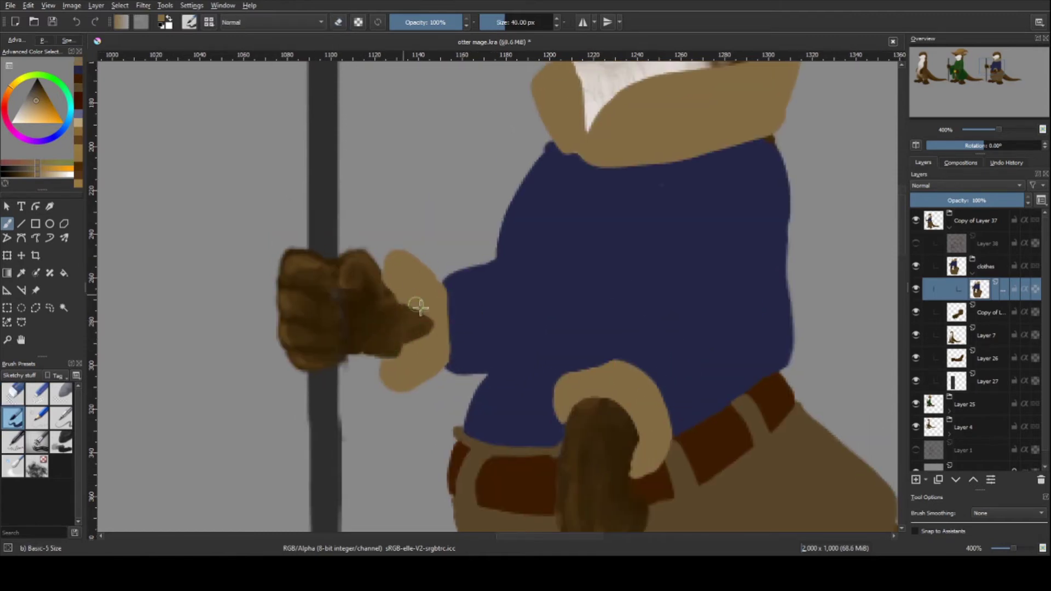
scroll(564, 350, "down", 3)
- Paint the brown hat brim and pointed crown, filling them solid
scroll(758, 283, "down", 3)
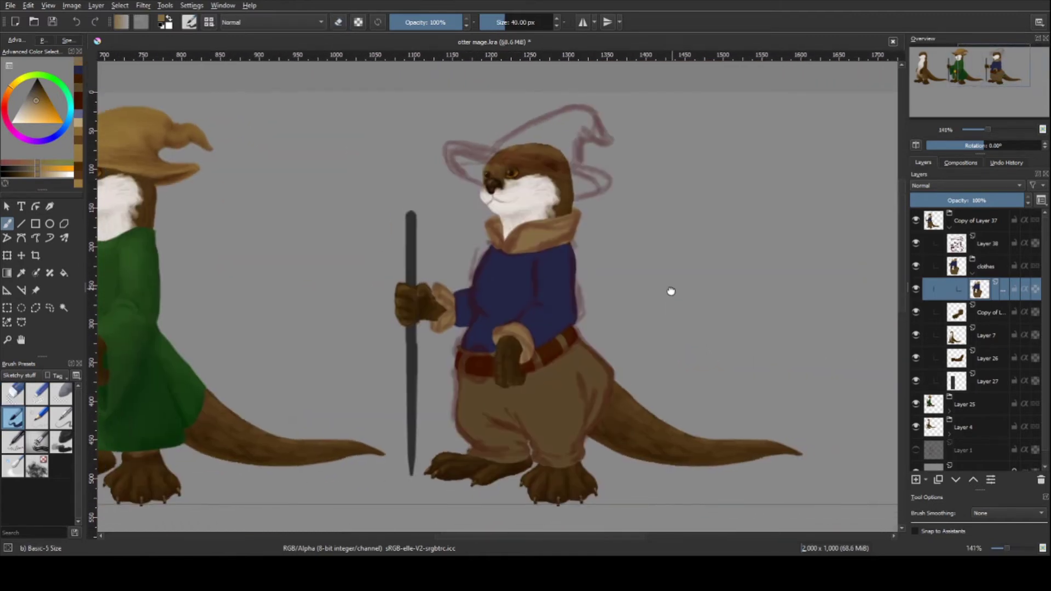
scroll(672, 432, "down", 2)
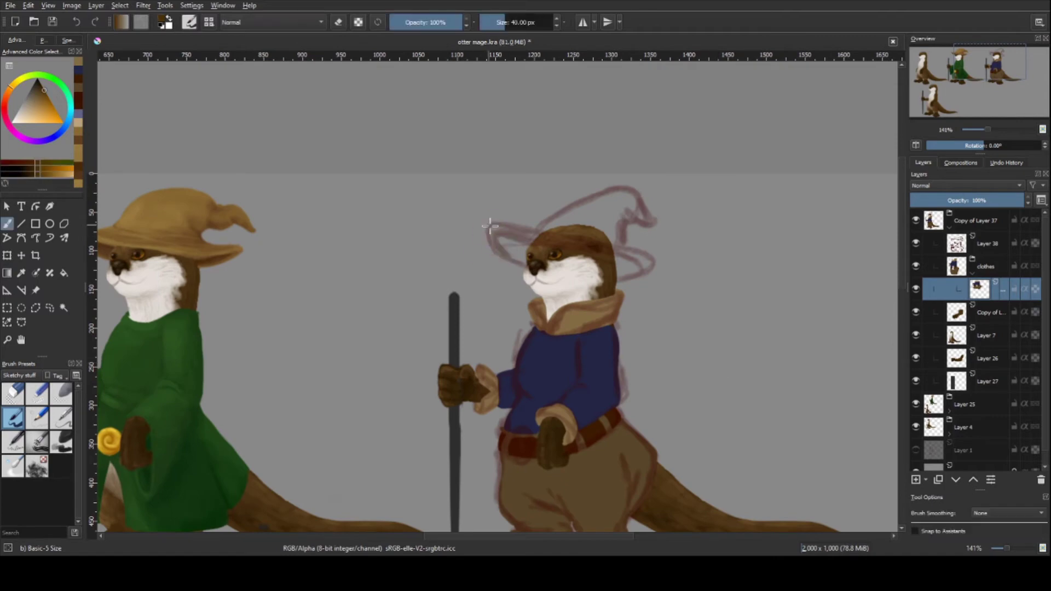
key("slash")
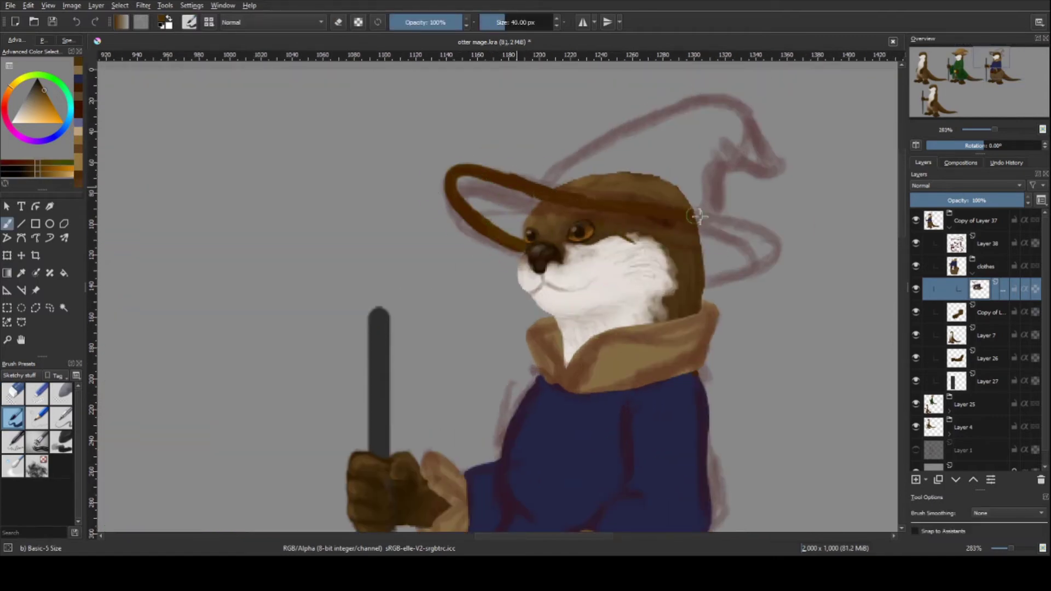
mouse_move(531, 189)
left_mouse_down()
mouse_move(707, 282)
mouse_move(758, 167)
left_mouse_up()
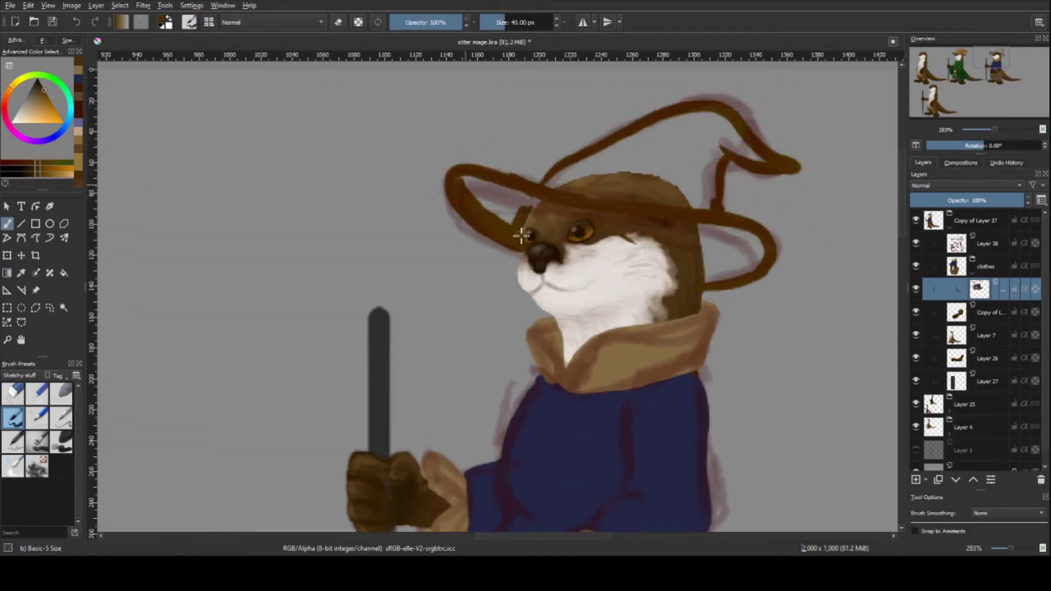
mouse_move(521, 236)
left_mouse_down()
mouse_move(508, 201)
mouse_move(678, 207)
mouse_move(709, 247)
left_mouse_up()
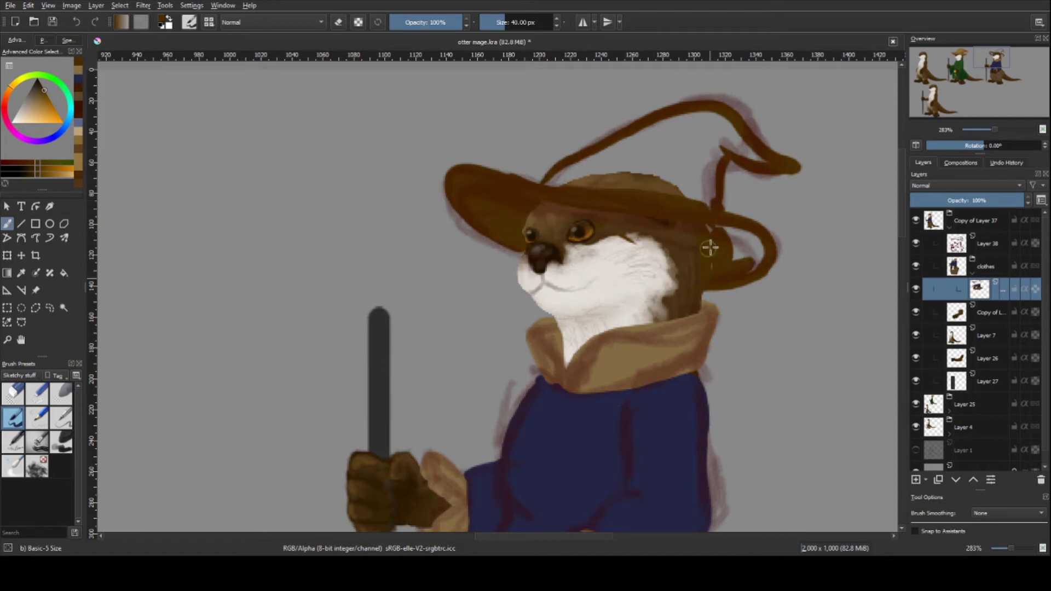
left_click_drag(588, 163, 657, 164)
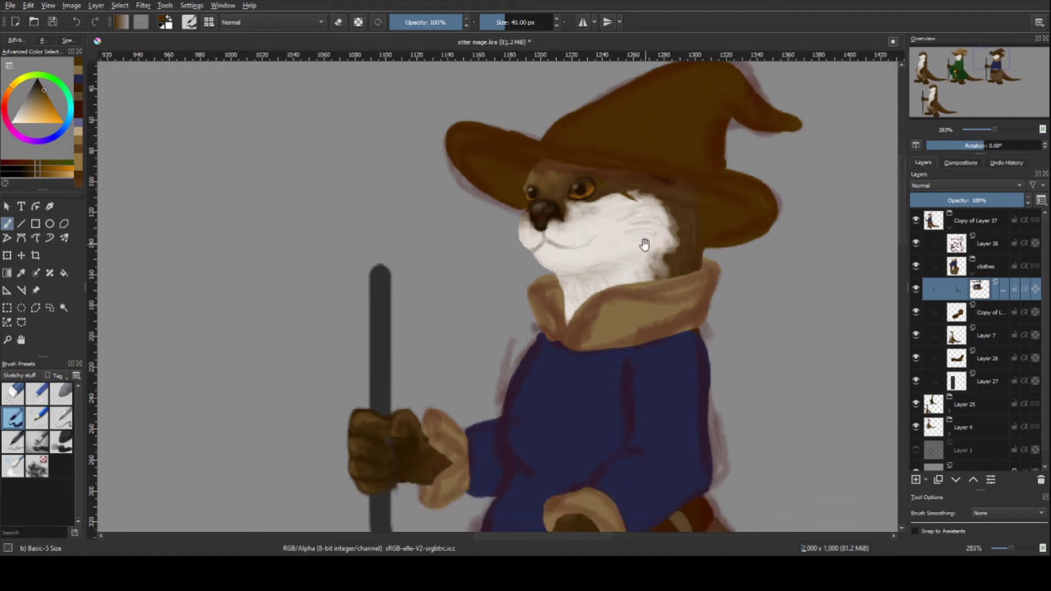
- Erase stray paint, check the drawing in mirrored view and select Layer 38
key("slash")
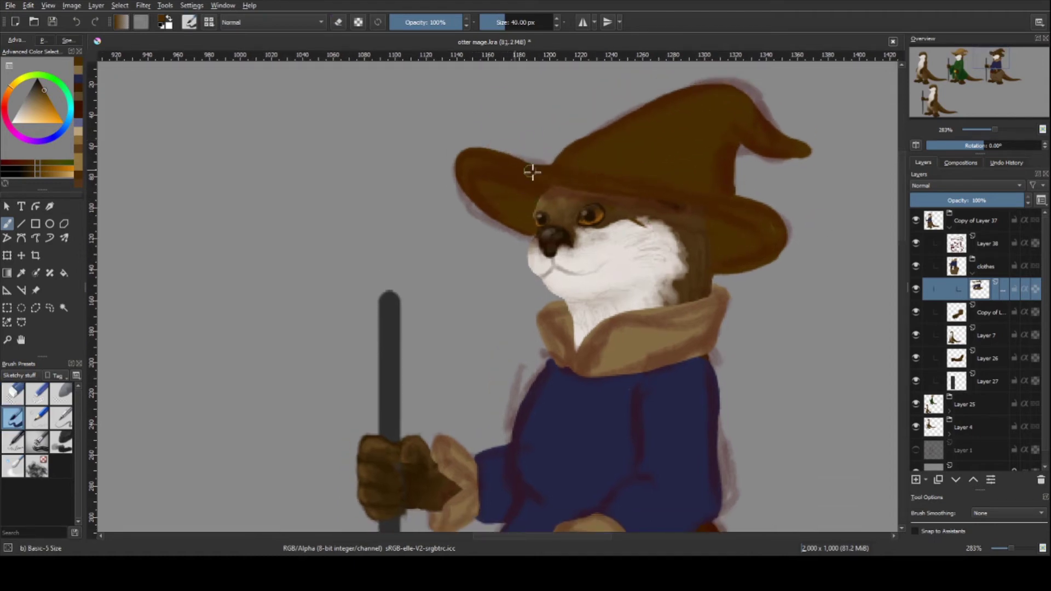
key("minus")
key("minus")
key("minus")
key("slash")
mouse_move(592, 290)
left_mouse_down()
mouse_move(582, 301)
mouse_move(603, 305)
mouse_move(730, 266)
mouse_move(716, 283)
left_mouse_up()
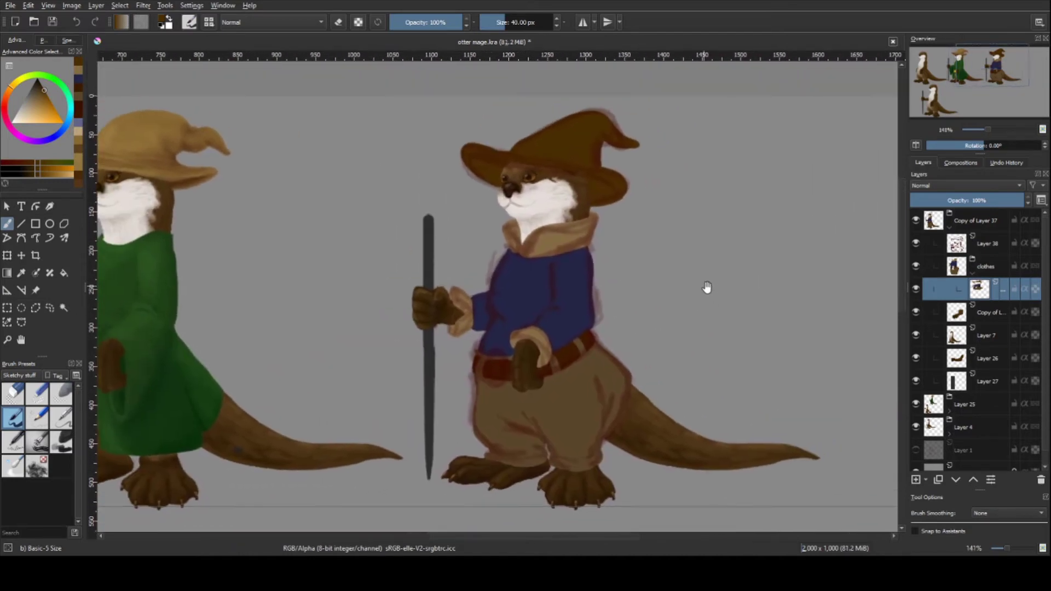
key("m")
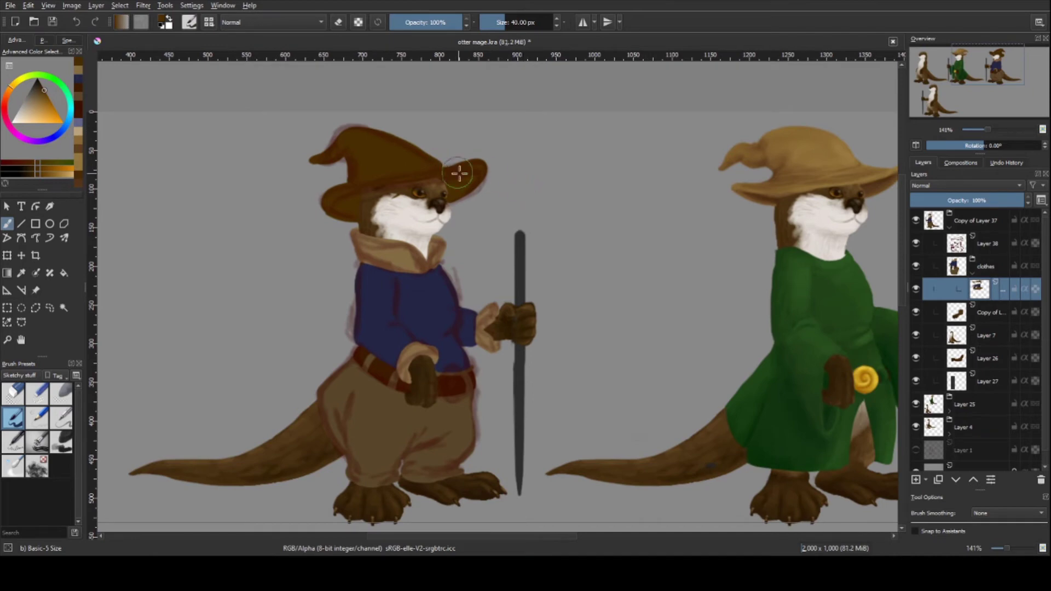
key("m")
left_click(986, 243)
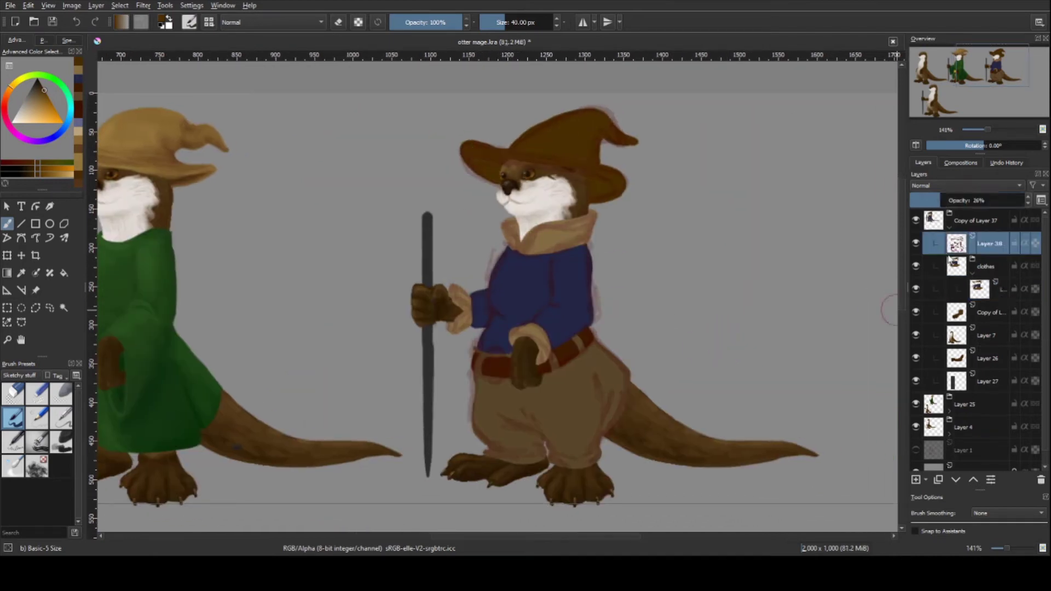
- Cover the brown notch at the collar tip with tan and repaint the white fur along the collar edge
left_click(999, 298)
key("slash")
scroll(559, 388, "up", 3)
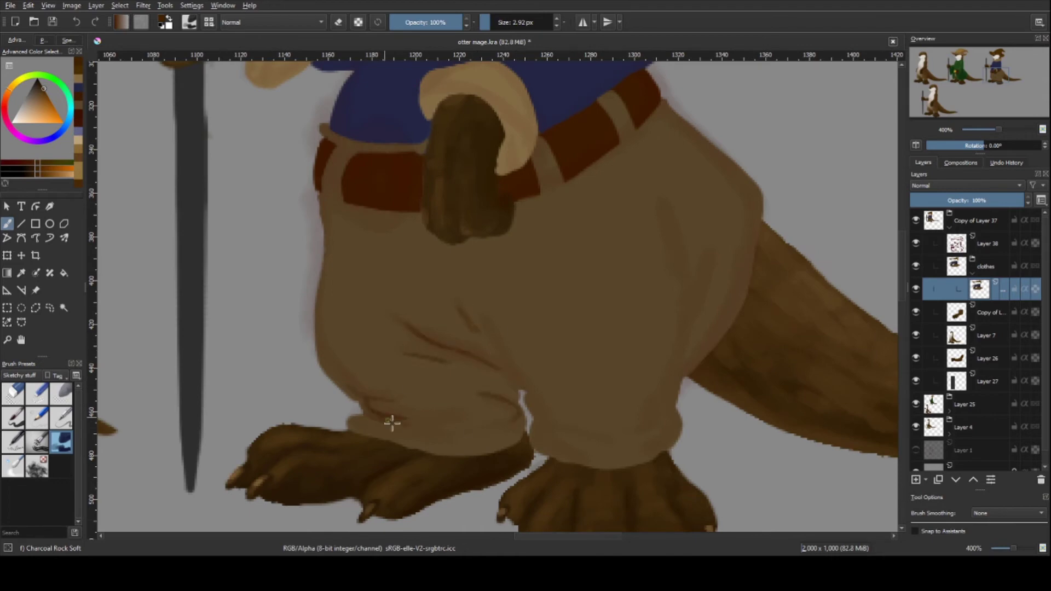
scroll(394, 228, "up", 5)
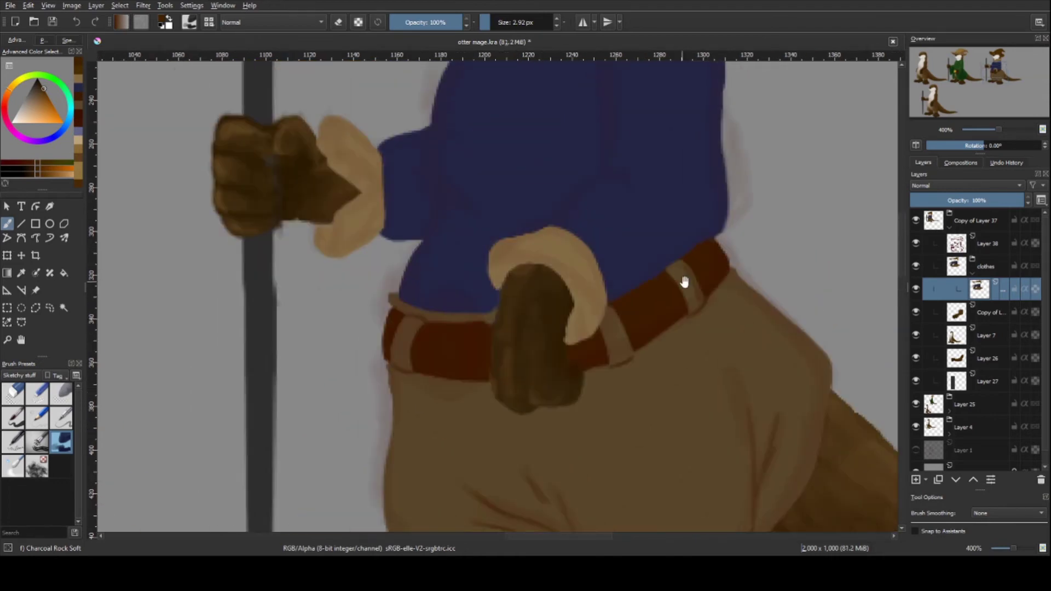
scroll(680, 279, "up", 3)
scroll(393, 225, "up", 2)
scroll(394, 225, "left", 2)
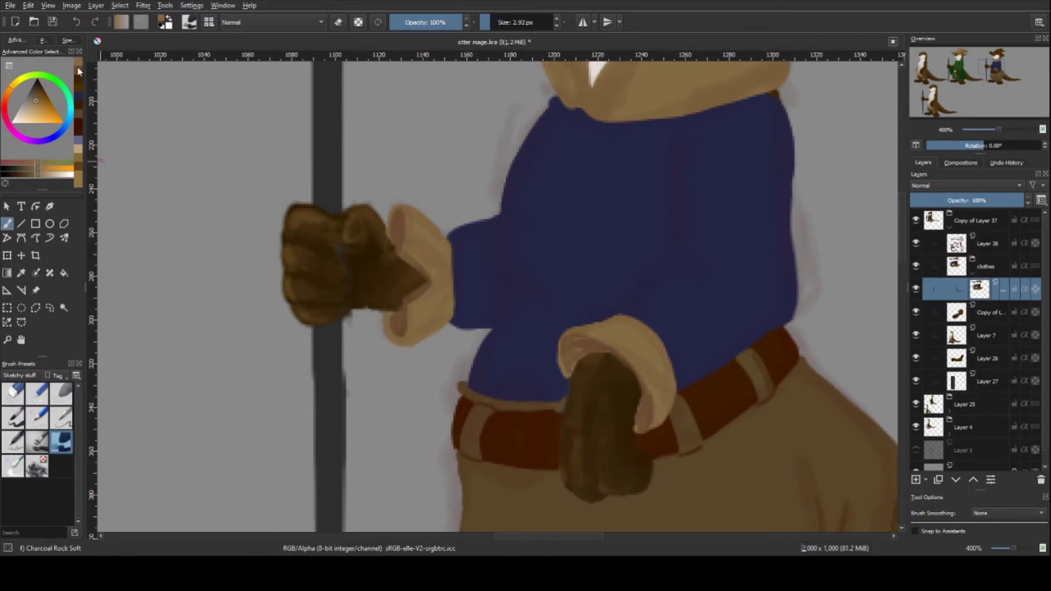
scroll(504, 203, "up", 6)
scroll(504, 203, "right", 2)
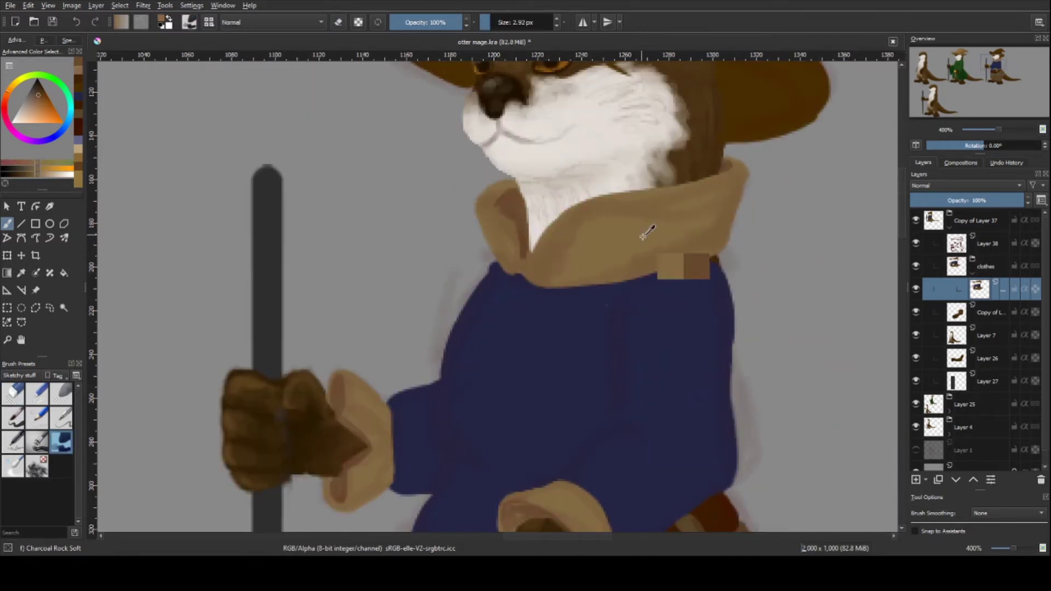
left_click_drag(720, 161, 744, 170)
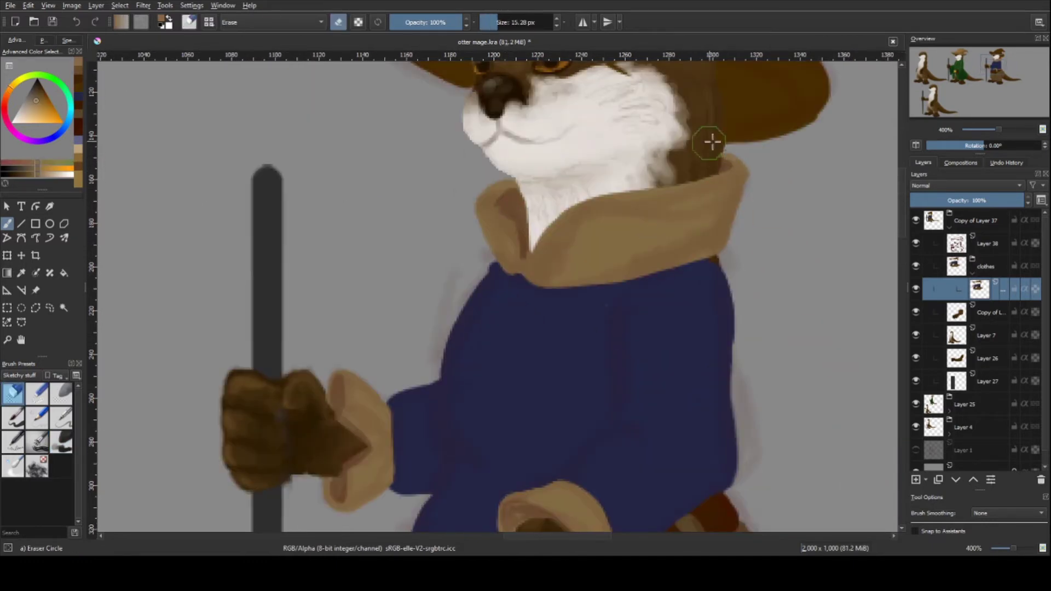
left_click(517, 208, "ctrl")
mouse_move(570, 216)
left_mouse_down()
mouse_move(645, 186)
mouse_move(549, 229)
left_mouse_up()
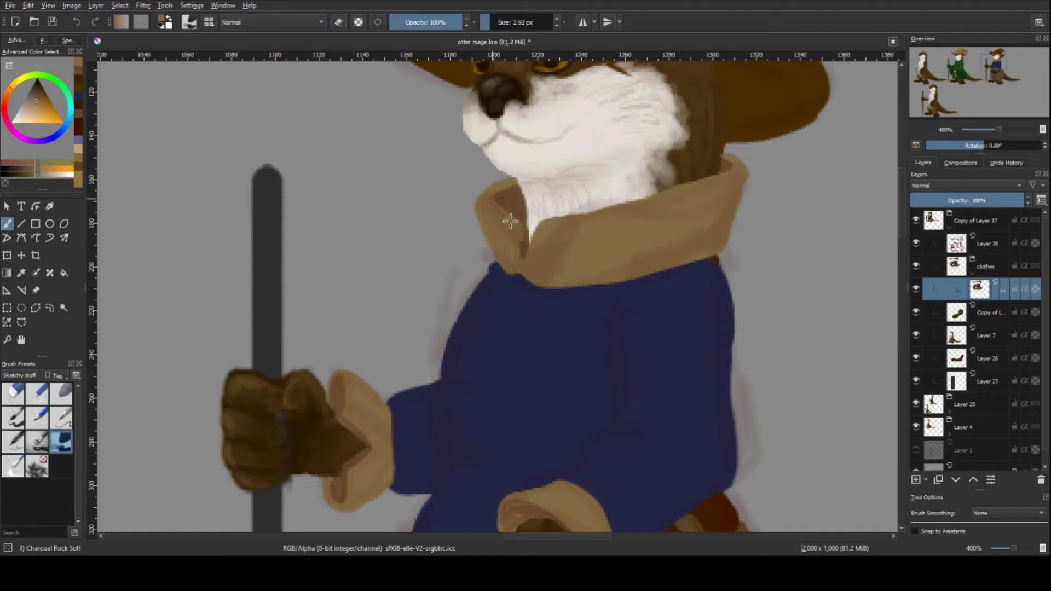
- Hide Layer 38 and draw a darker brown line along the hat brim, undoing a stray stroke
scroll(582, 368, "down", 3)
left_click(915, 243)
scroll(529, 167, "up", 4)
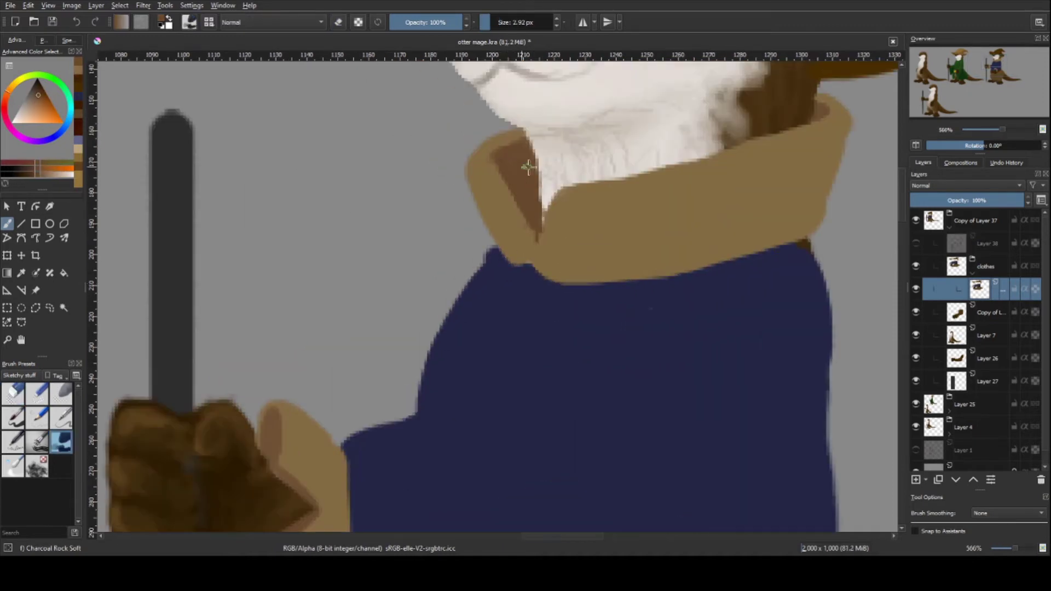
scroll(535, 241, "up", 5)
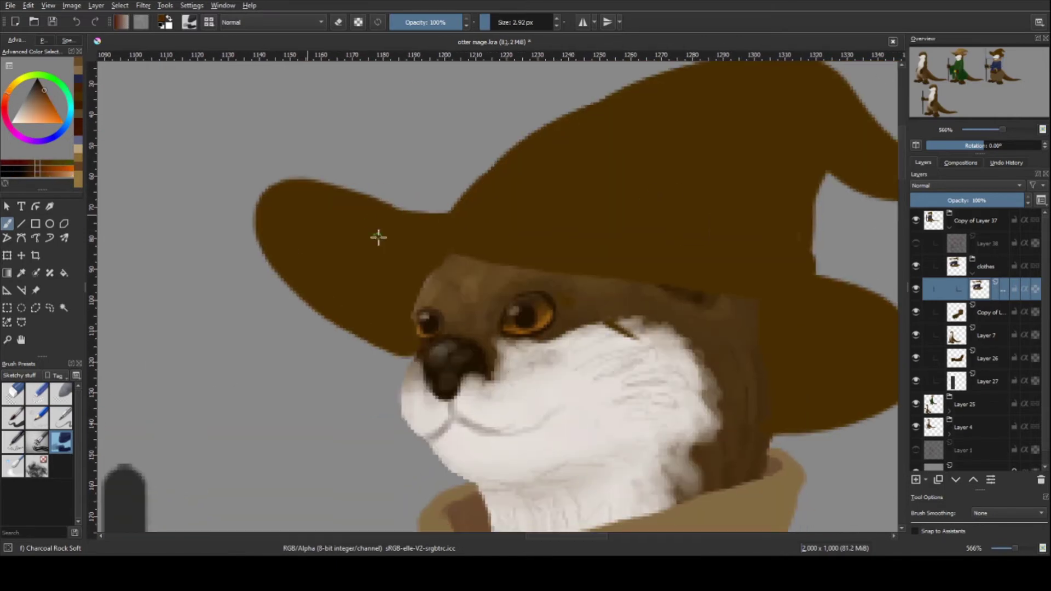
left_click(405, 241, "ctrl")
left_click_drag(405, 241, 514, 264)
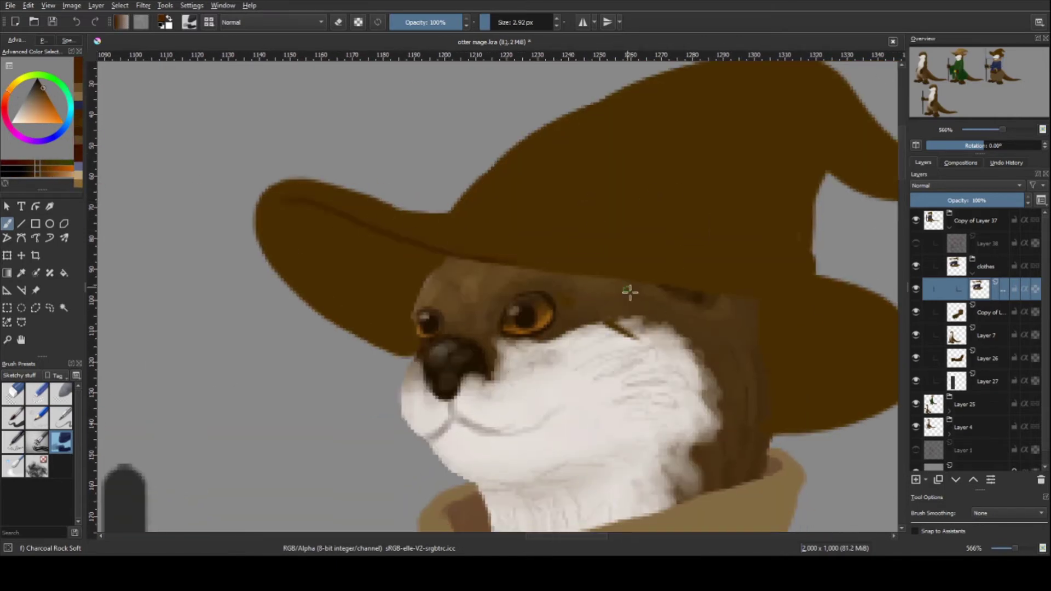
key("ctrl+z")
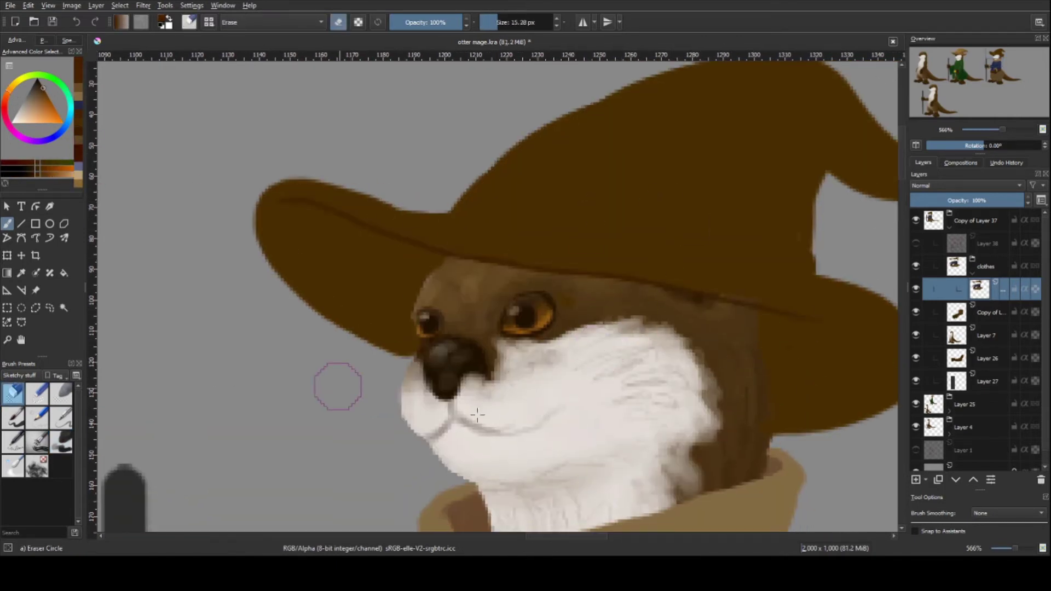
key("minus")
key("minus")
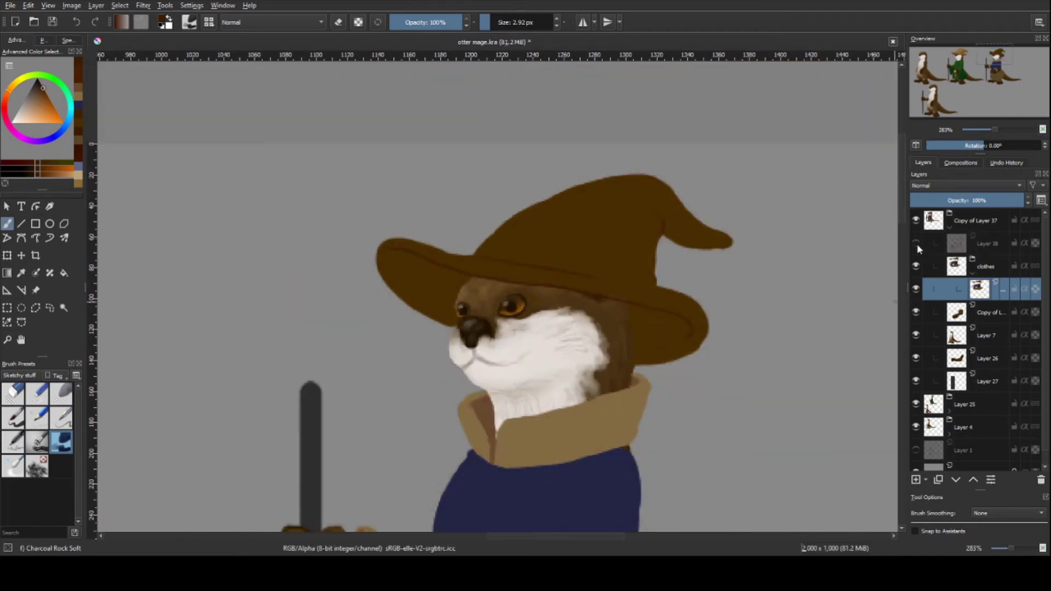
- Lasso-select the otter's hat and rotate it slightly with Transform
key("minus")
key("minus")
key("minus")
key("minus")
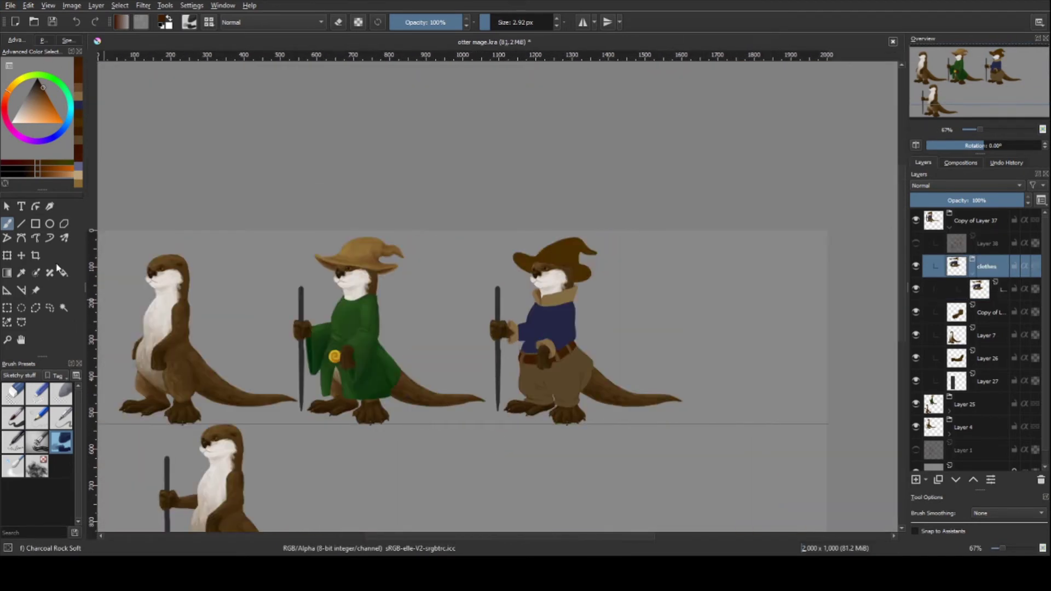
key("ctrl+r")
key("plus")
key("plus")
key("plus")
mouse_move(335, 208)
left_mouse_down()
mouse_move(355, 241)
mouse_move(331, 203)
left_mouse_up()
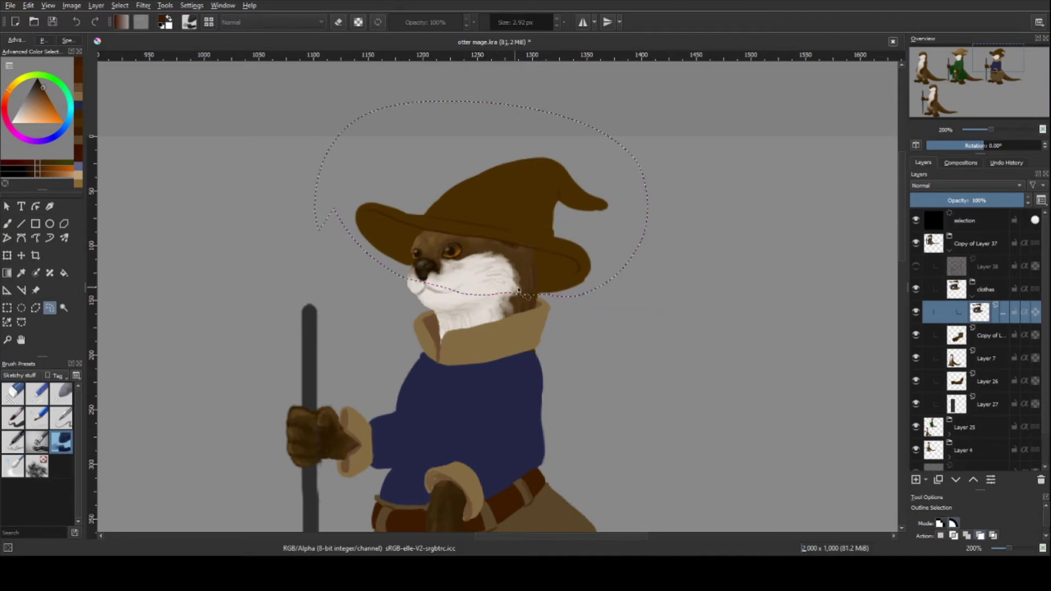
key("ctrl+t")
mouse_move(638, 288)
left_mouse_down()
mouse_move(644, 270)
mouse_move(557, 251)
left_mouse_up()
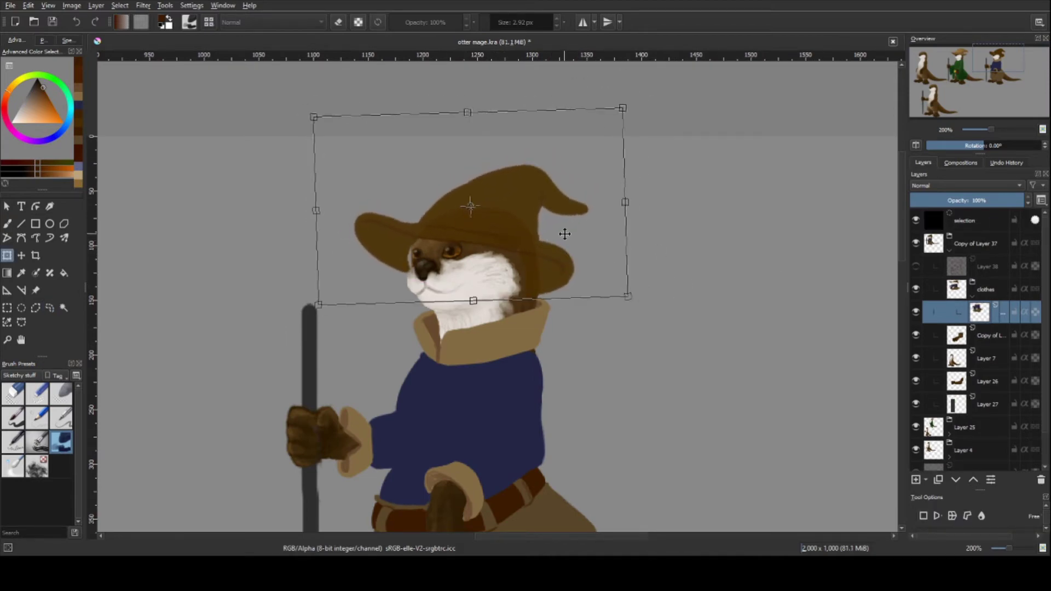
key("Return")
- Deselect the hat and erase the lower edge of its brim
key("plus")
key("plus")
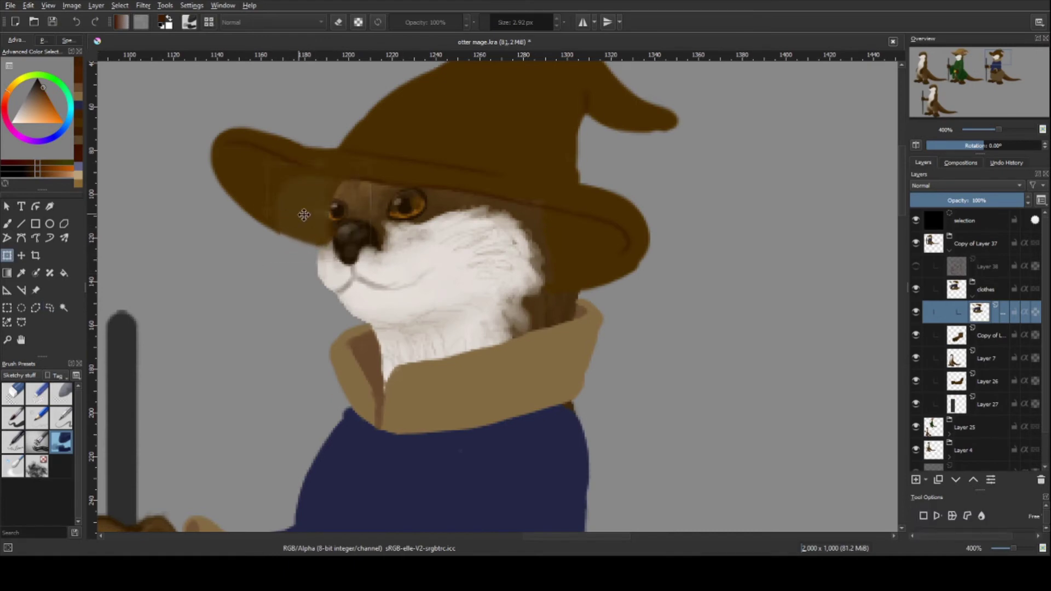
scroll(298, 205, "up", 1)
key("b")
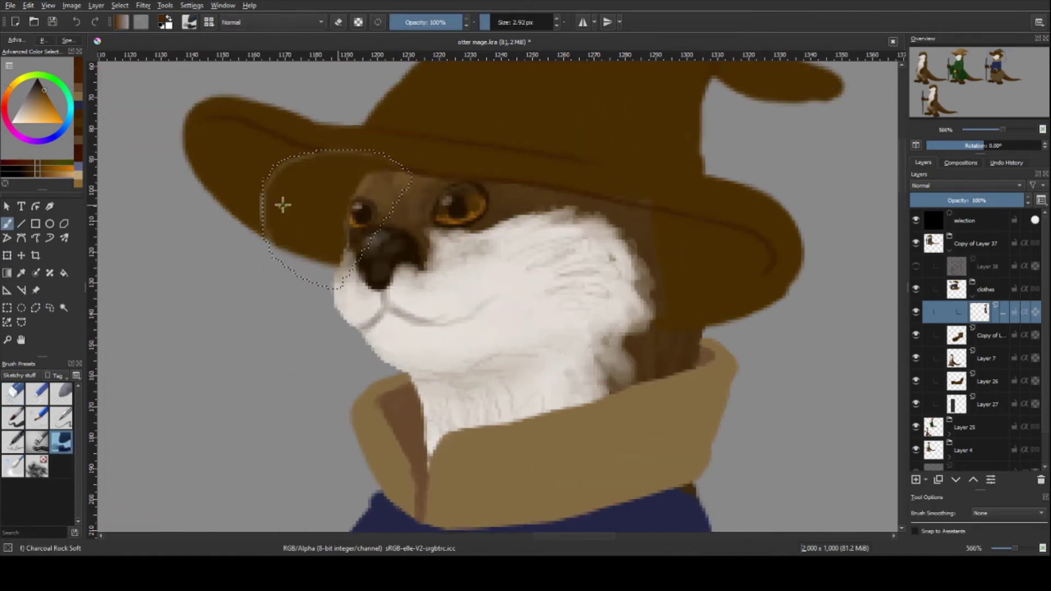
key("ctrl+shift+a")
key("e")
left_click_drag(725, 312, 774, 301)
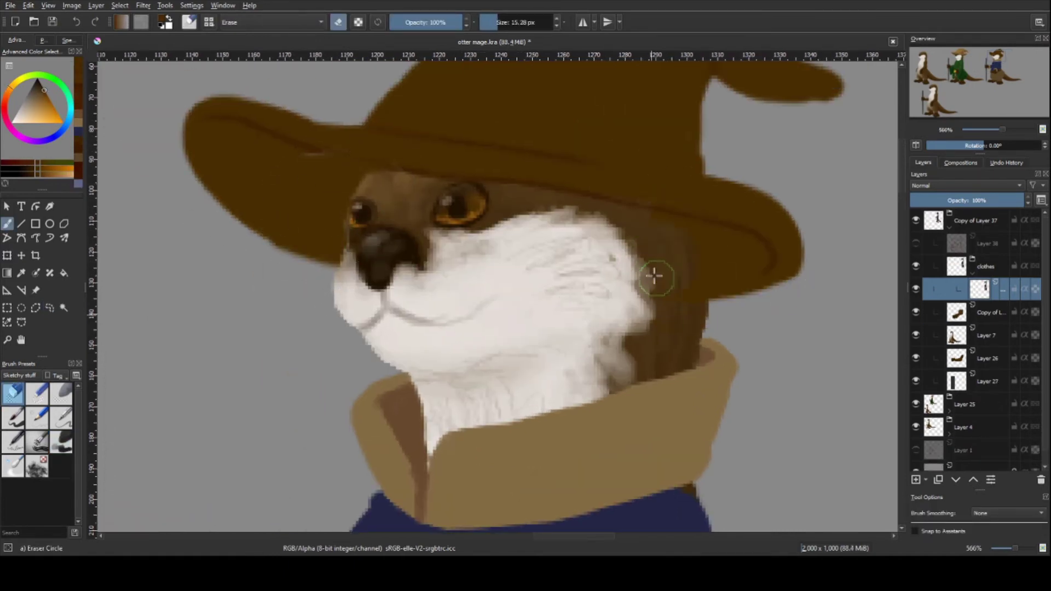
key("minus")
key("minus")
key("minus")
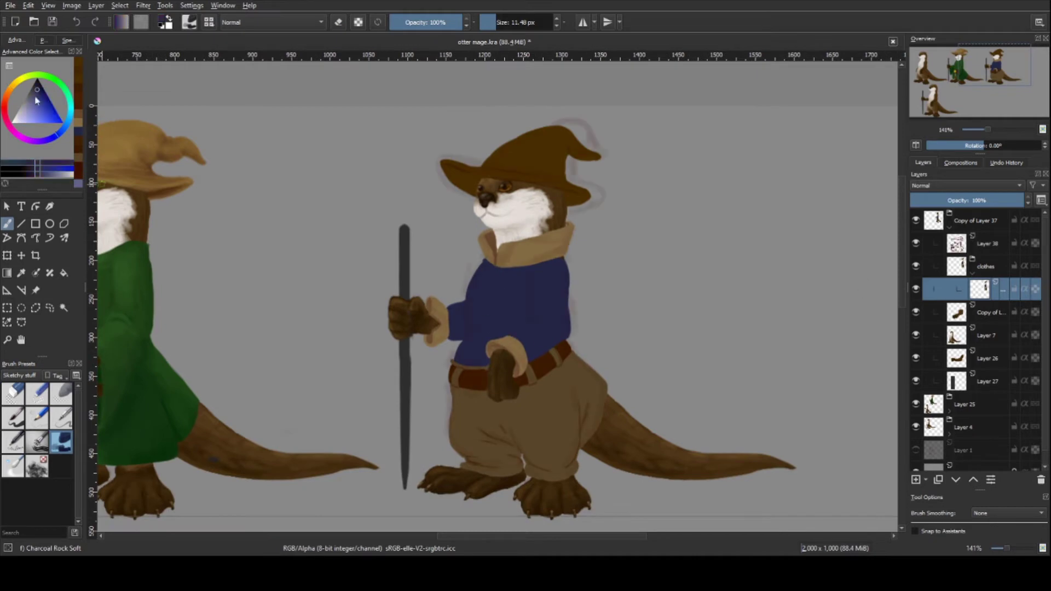
- Hide Layer 38 and add a new blank paint layer
key("plus")
key("plus")
key("plus")
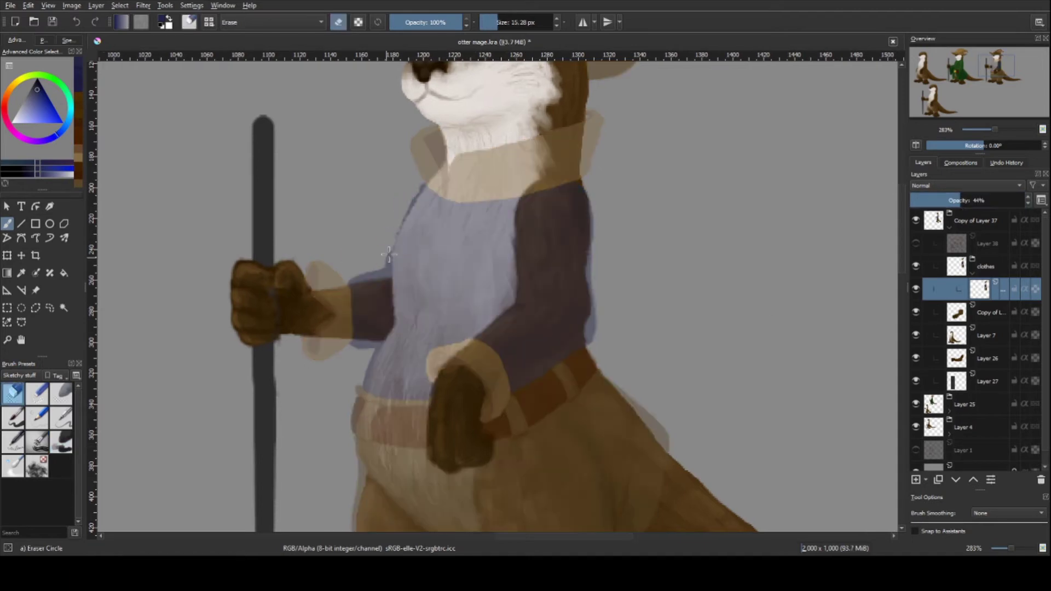
left_click(916, 243)
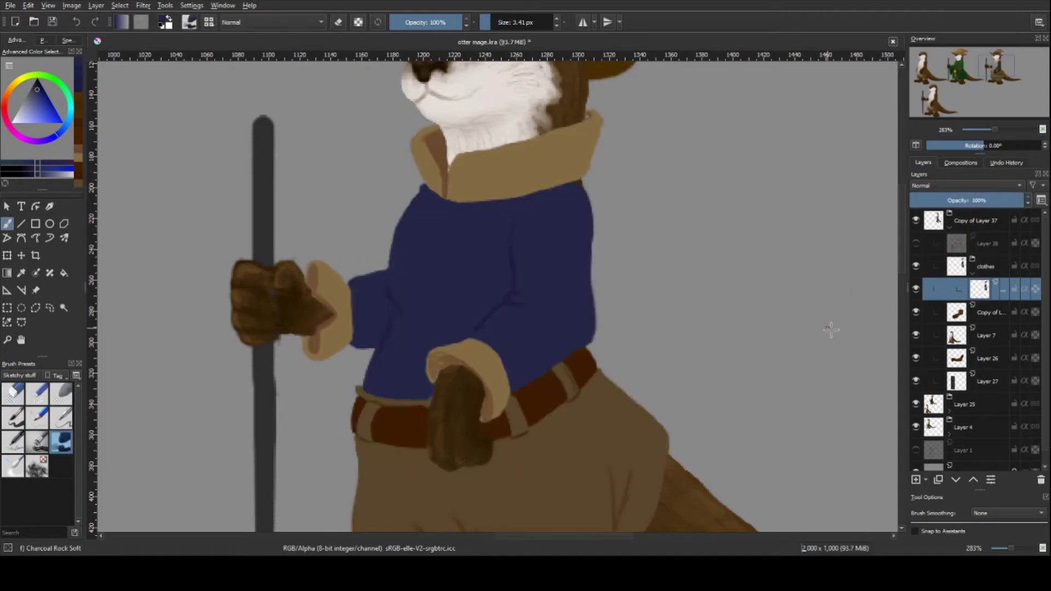
key("1")
left_click_drag(791, 376, 785, 375)
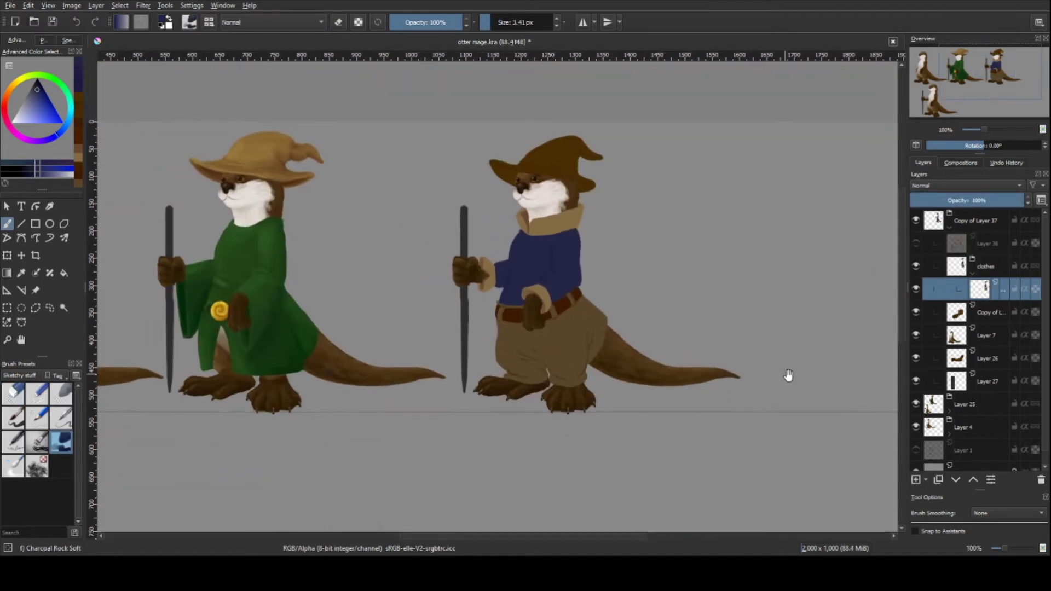
key("Insert")
- Select the layer beneath and sample the belt's reddish-brown as the paint colour
left_click(979, 312)
scroll(507, 291, "up", 4)
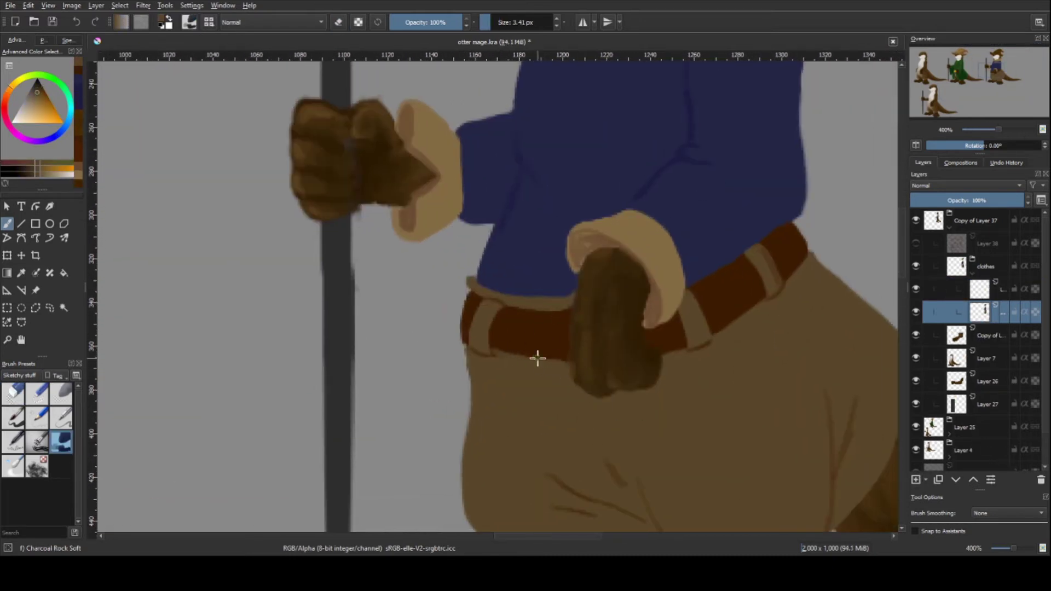
left_click(505, 352, "ctrl")
scroll(536, 391, "down", 3)
scroll(551, 297, "down", 1)
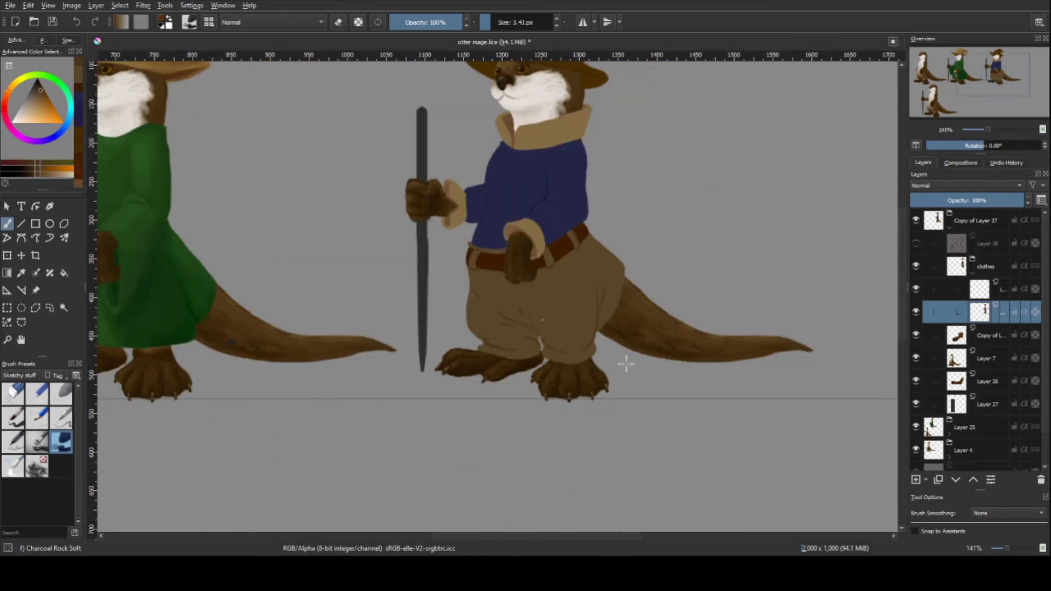
scroll(422, 267, "down", 3)
left_click_drag(558, 348, 598, 387)
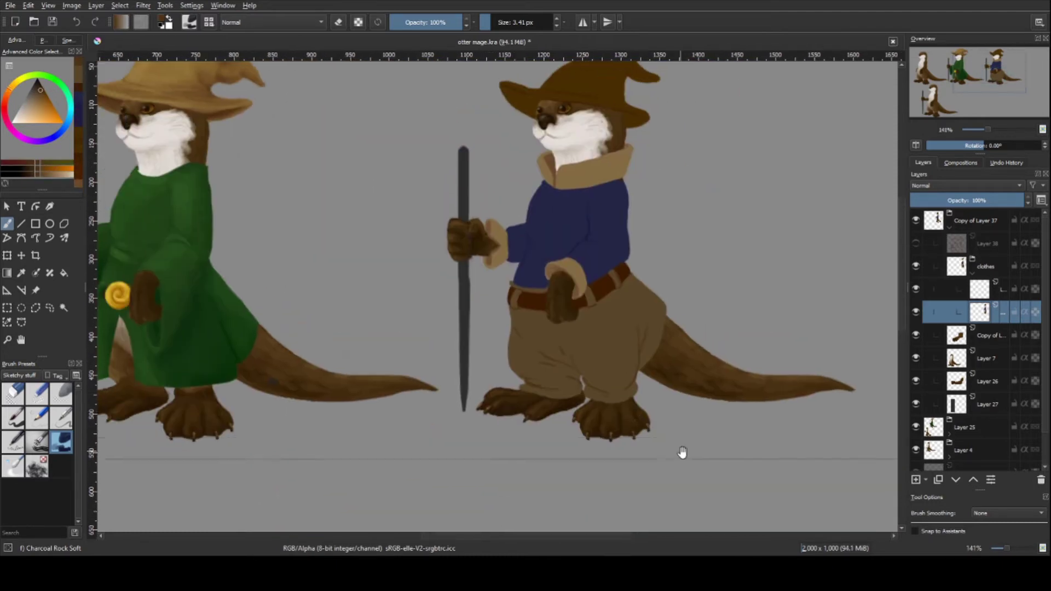
scroll(600, 253, "up", 5)
scroll(646, 376, "down", 3)
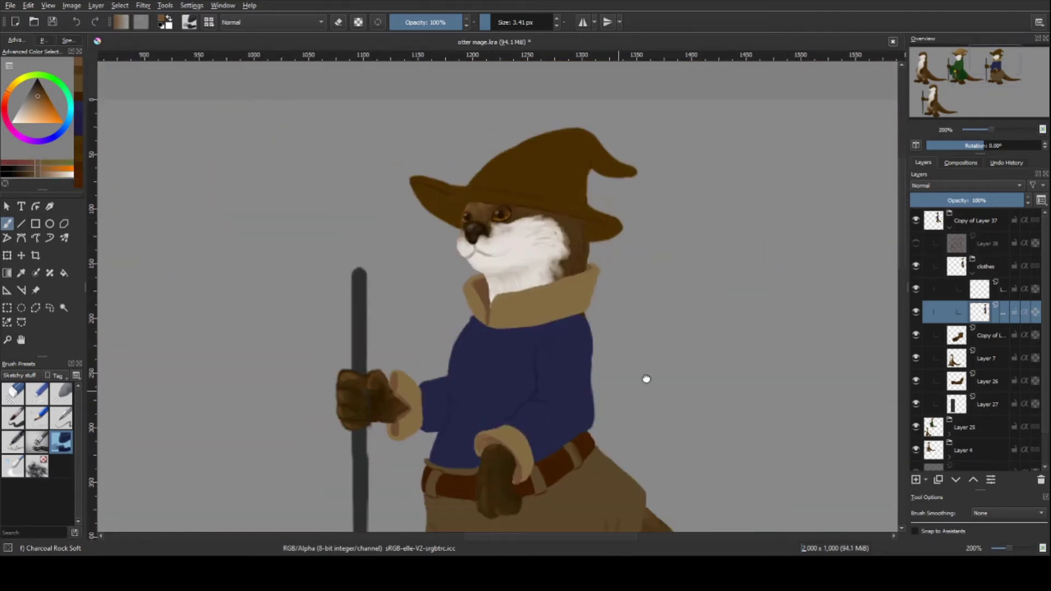
scroll(652, 338, "up", 1)
- Erase the collar edge along the third otter's neck gap
key("e")
left_click_drag(650, 304, 651, 296)
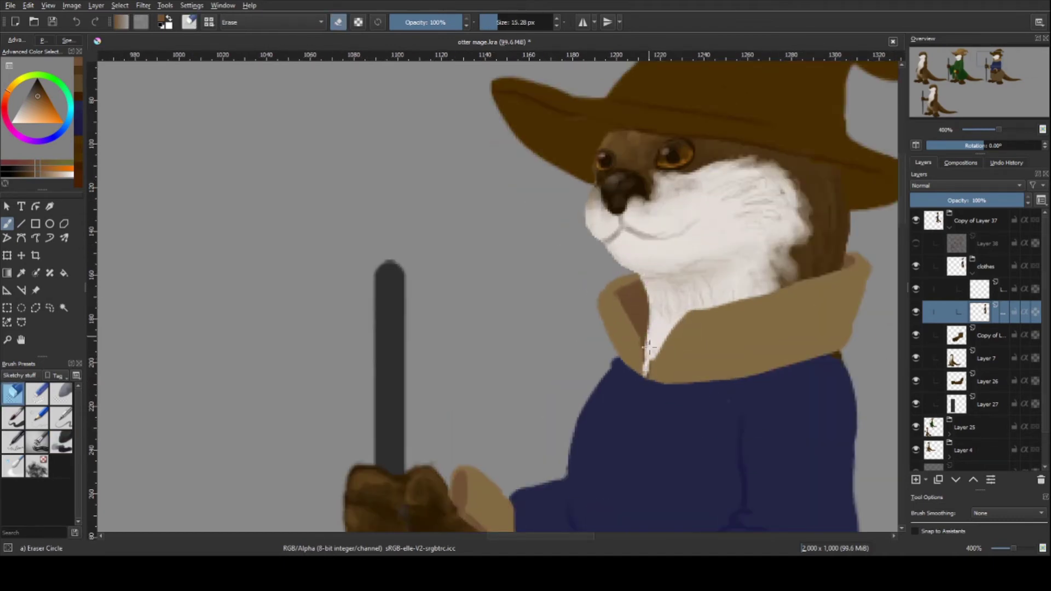
left_click_drag(657, 344, 651, 338)
scroll(739, 312, "down", 2)
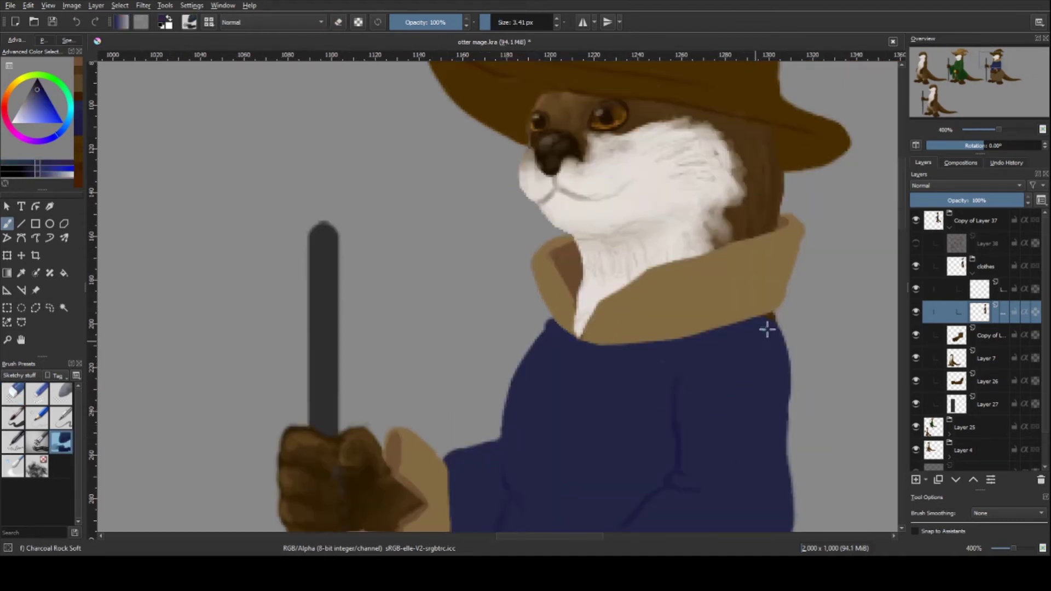
- With the charcoal brush, paint the coat's dark blue along the collar's edges
key("/")
scroll(772, 285, "down", 2)
scroll(523, 285, "up", 4)
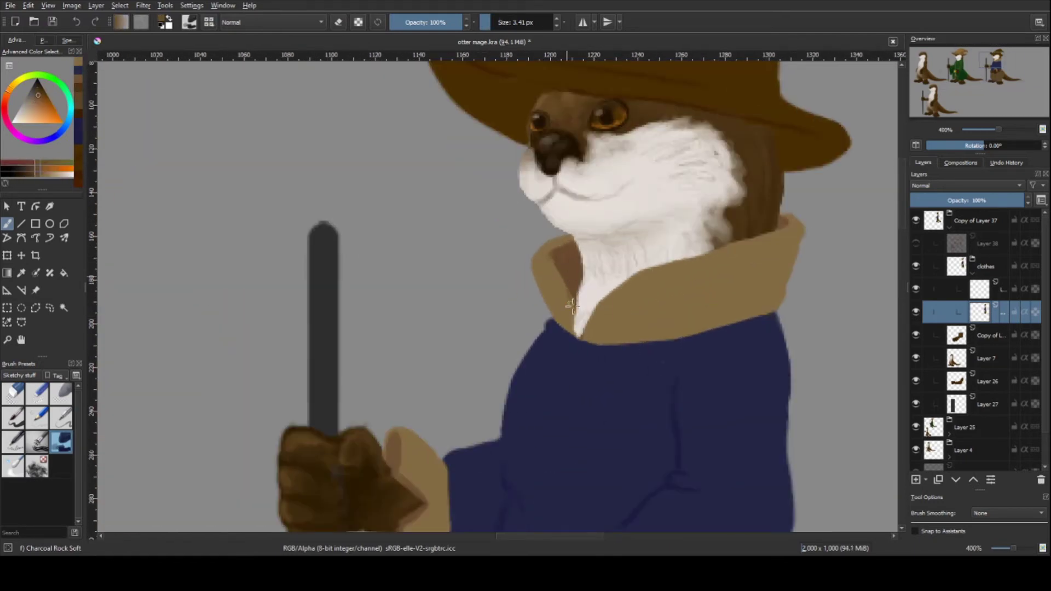
left_click(569, 345, "ctrl")
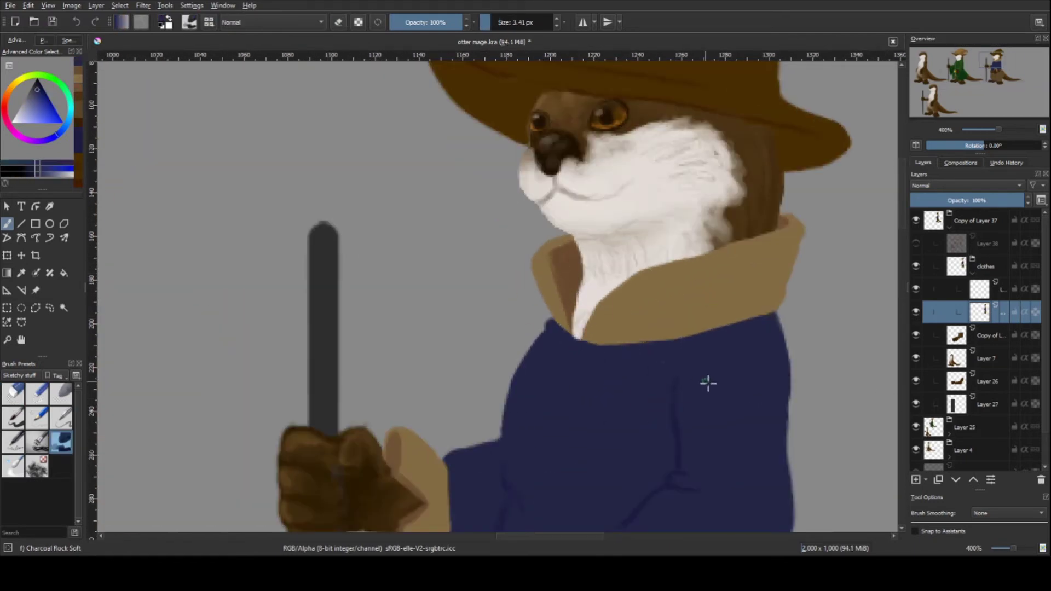
mouse_move(793, 197)
left_mouse_down()
mouse_move(780, 312)
mouse_move(597, 342)
left_mouse_up()
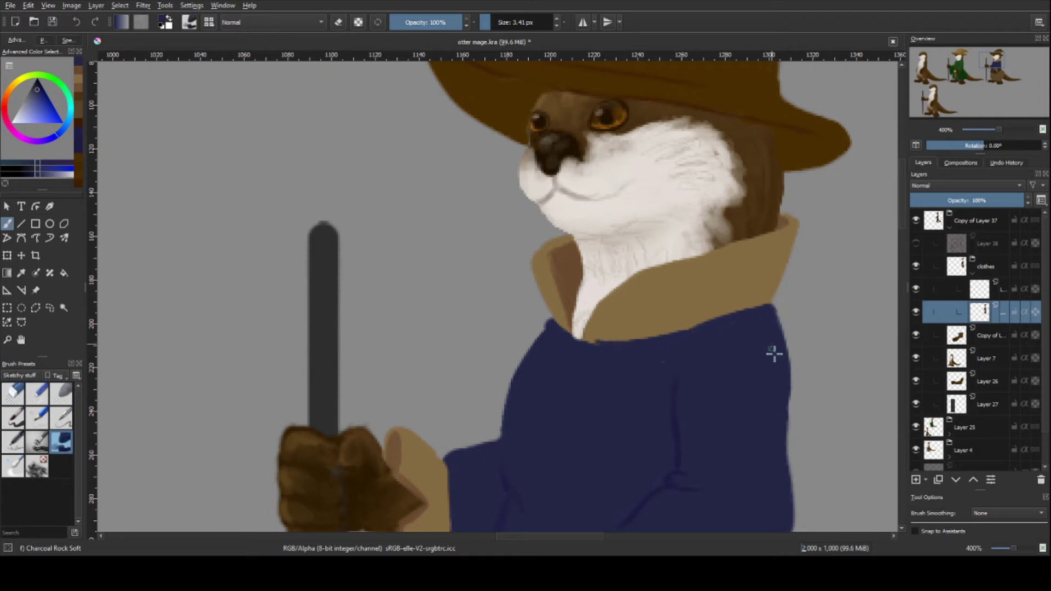
left_click(761, 319, "ctrl")
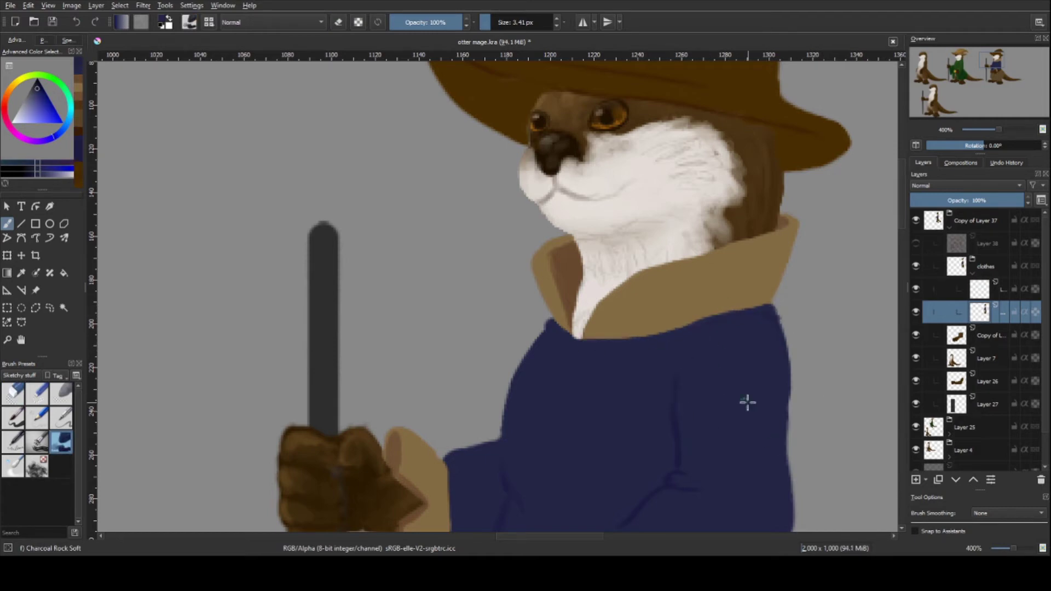
- Sample the jacket navy and several tan shades from the third otter's torso
key("minus")
key("minus")
key("minus")
key("minus")
key("minus")
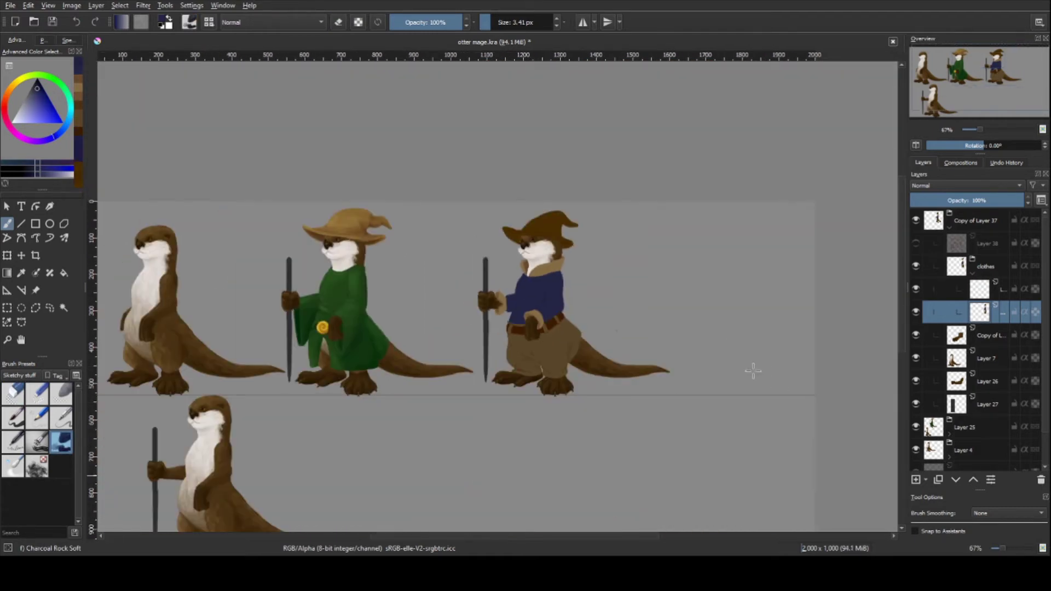
key("plus")
key("plus")
key("plus")
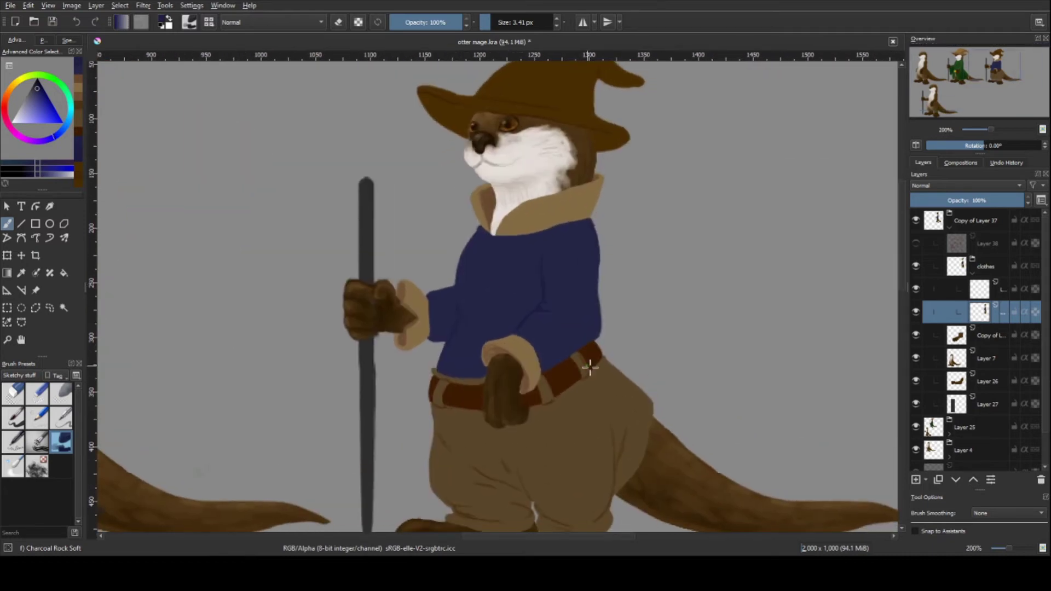
key("plus")
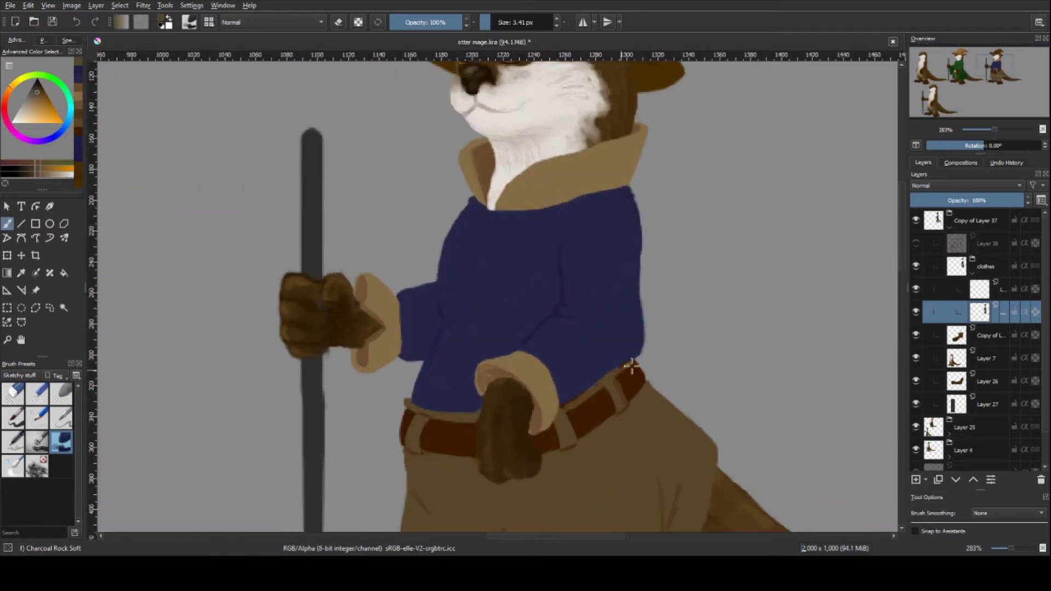
left_click(631, 364, "ctrl")
left_click(591, 446, "ctrl")
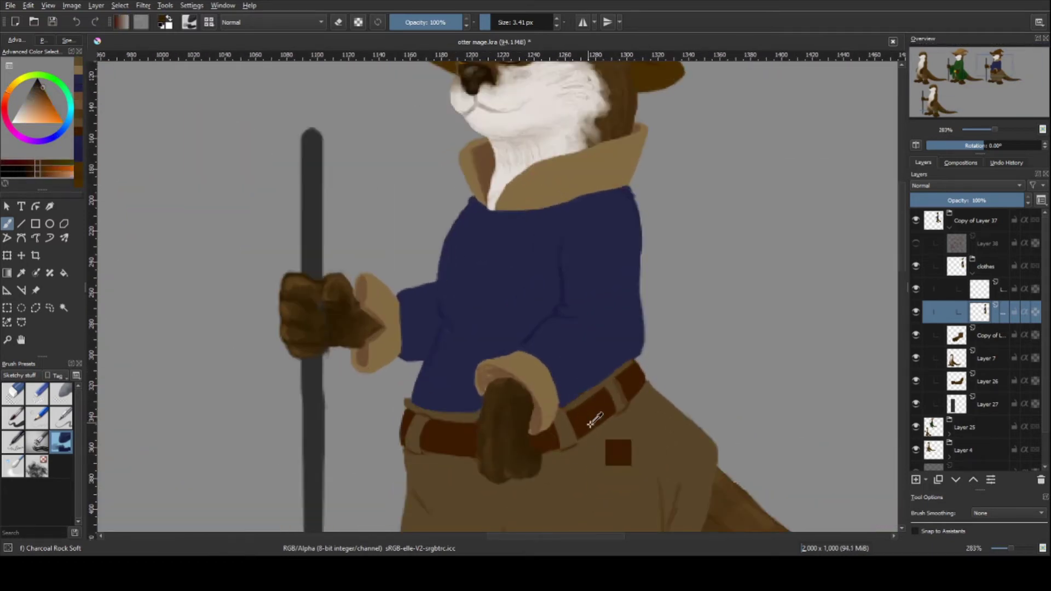
left_click(478, 409, "ctrl")
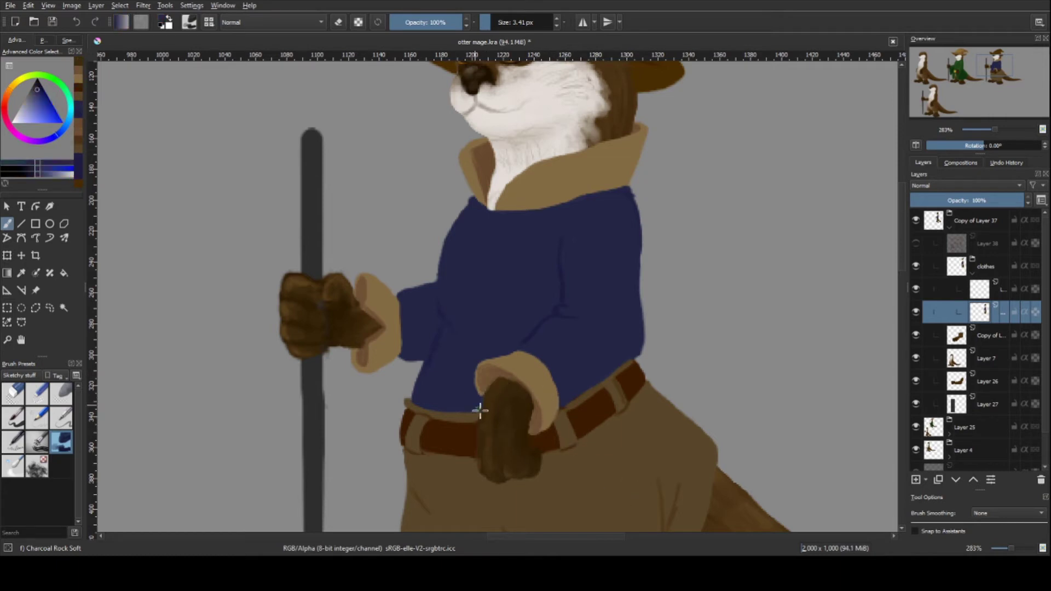
left_click(451, 429, "ctrl")
left_click(629, 423, "ctrl")
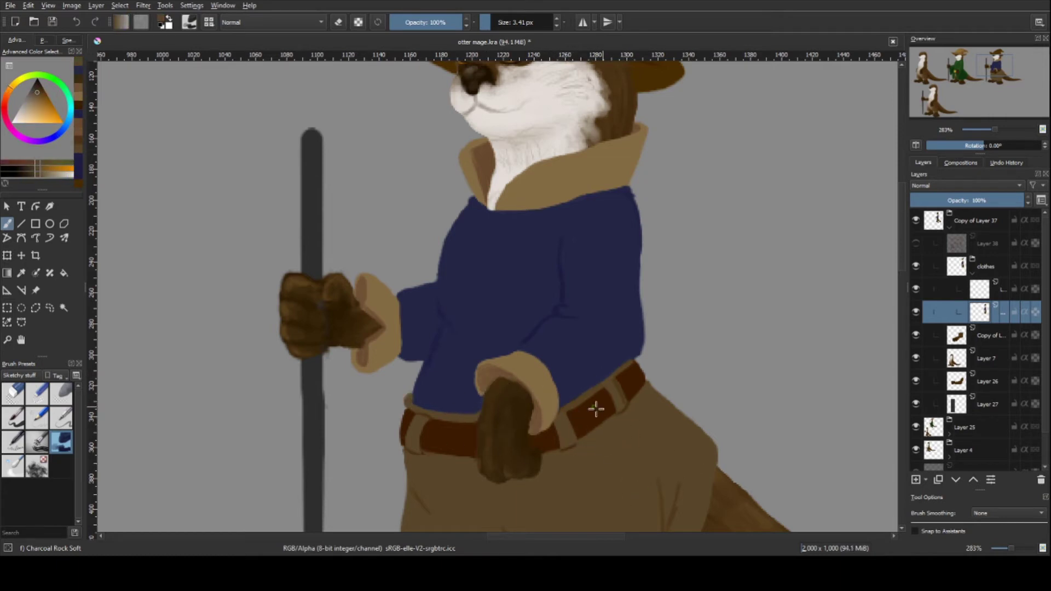
left_click_drag(629, 418, 676, 476)
key("minus")
key("minus")
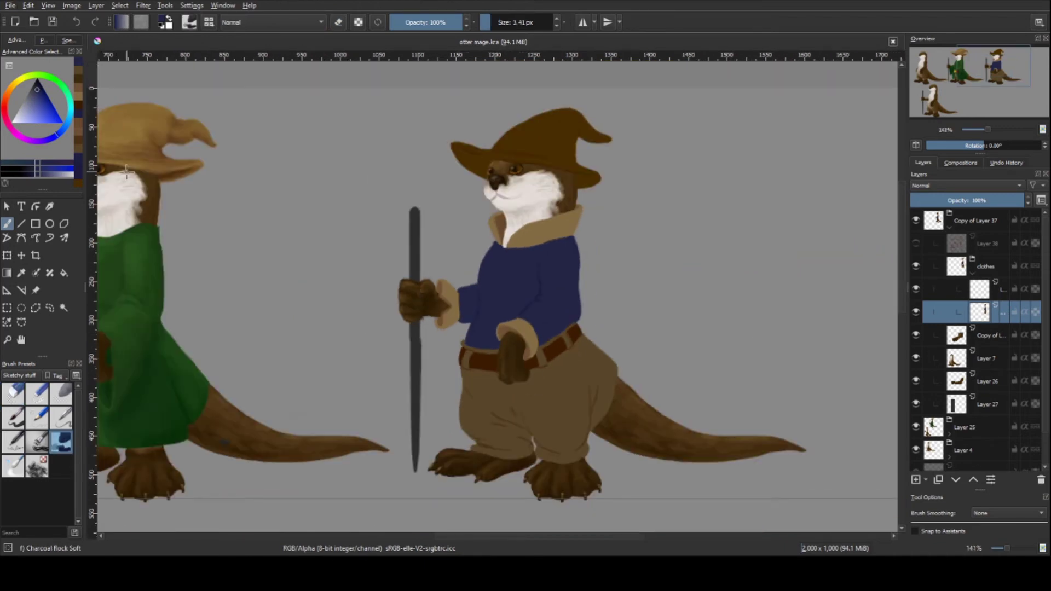
- On the layer above, darken the trousers' right and lower edges with brown
left_click(1019, 289)
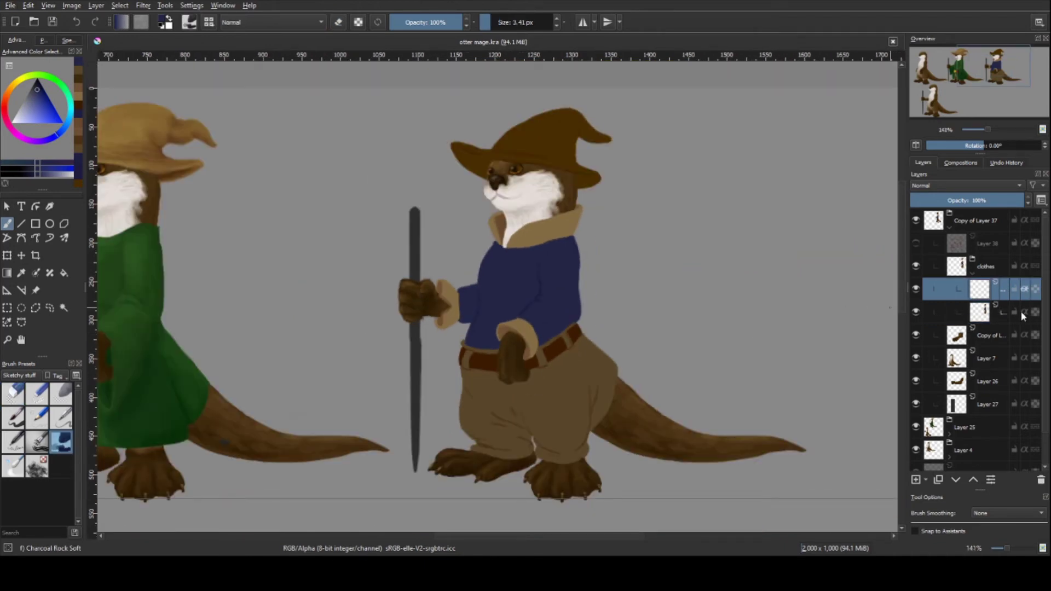
scroll(567, 447, "up", 2)
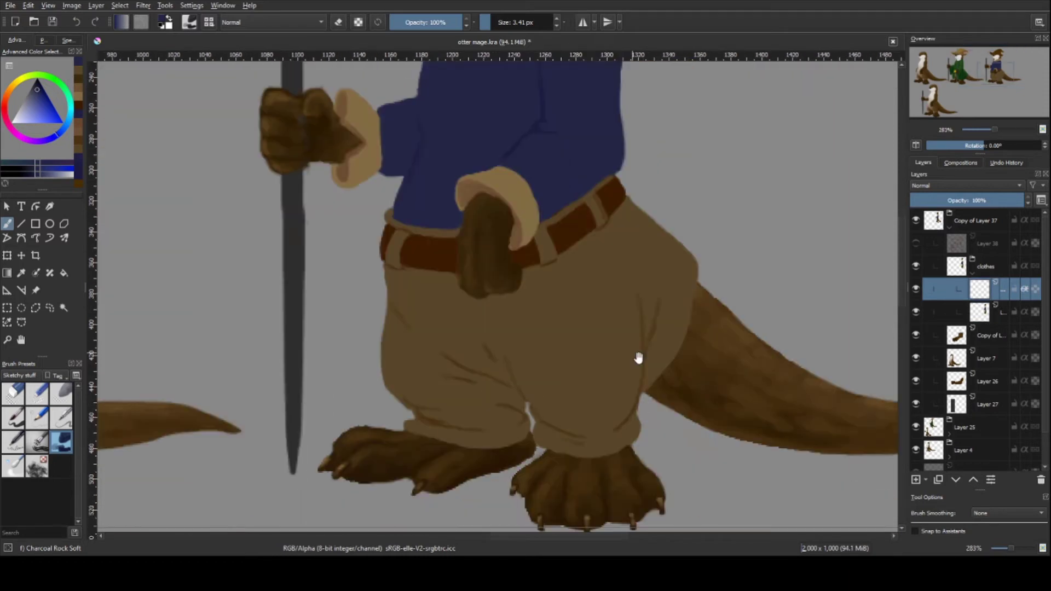
left_click_drag(603, 446, 624, 463)
left_click(630, 416, "ctrl")
key("ctrl+z")
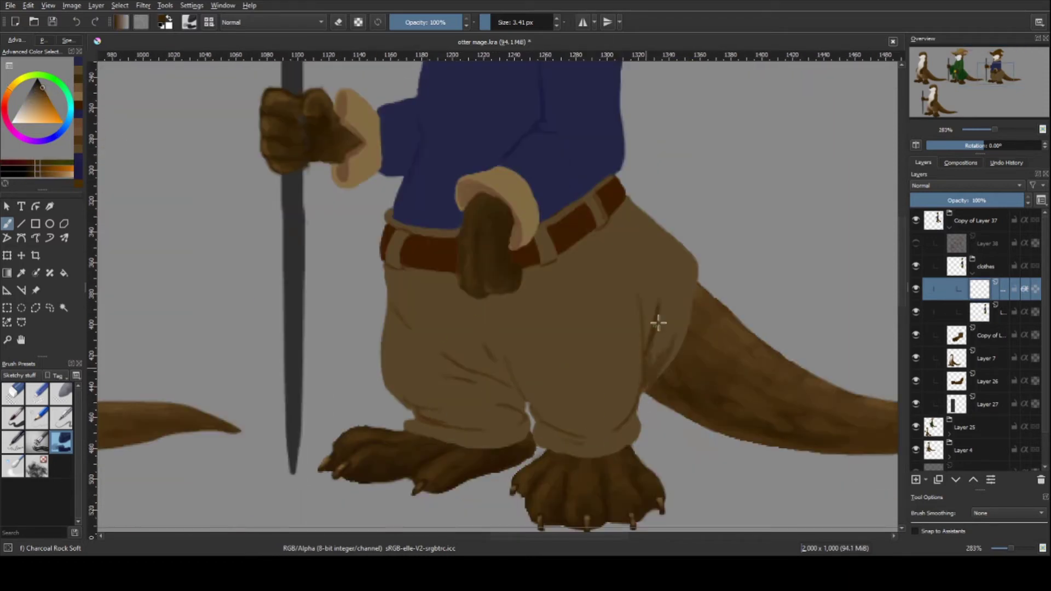
left_click_drag(651, 304, 644, 398)
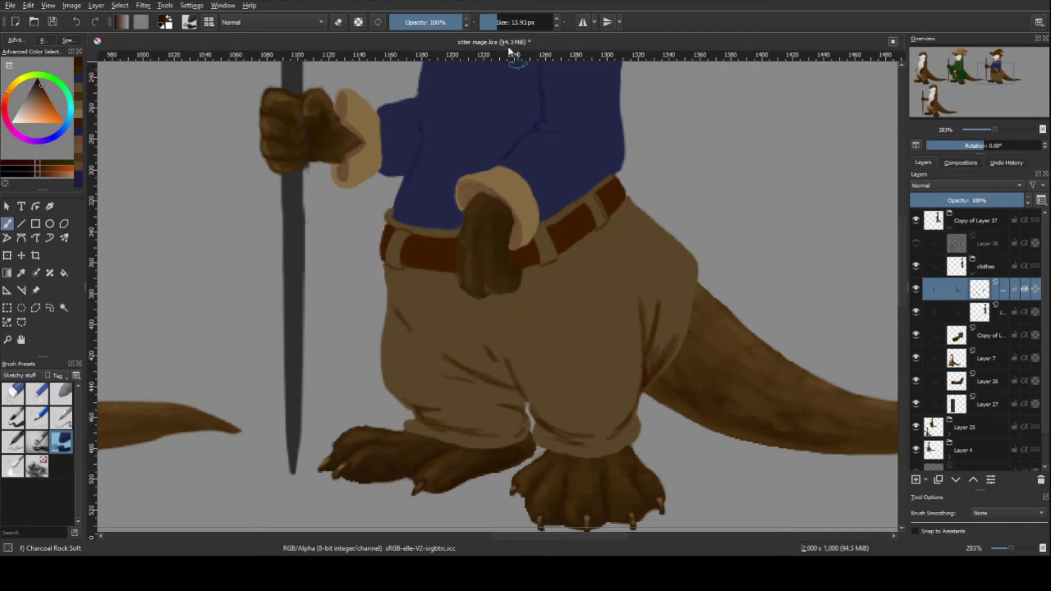
mouse_move(476, 361)
left_mouse_down()
mouse_move(558, 429)
mouse_move(684, 296)
mouse_move(651, 372)
left_mouse_up()
- Soften the right trouser outline and paint a light tan patch on the left leg
left_click(677, 285, "ctrl")
left_click(710, 377, "ctrl")
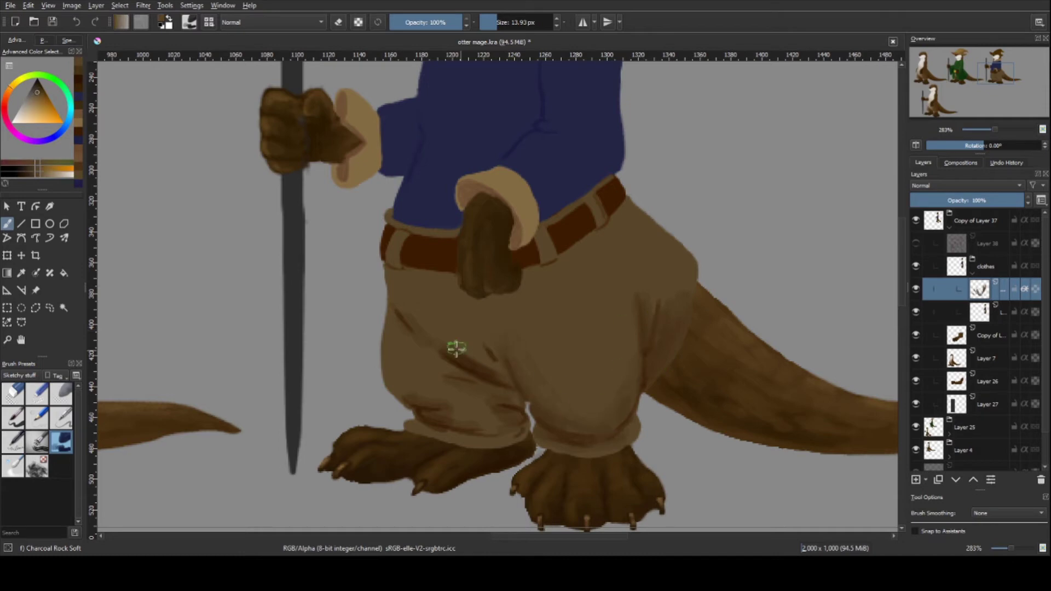
left_click_drag(456, 349, 485, 347)
left_click(486, 347, "ctrl")
left_click(485, 423, "ctrl")
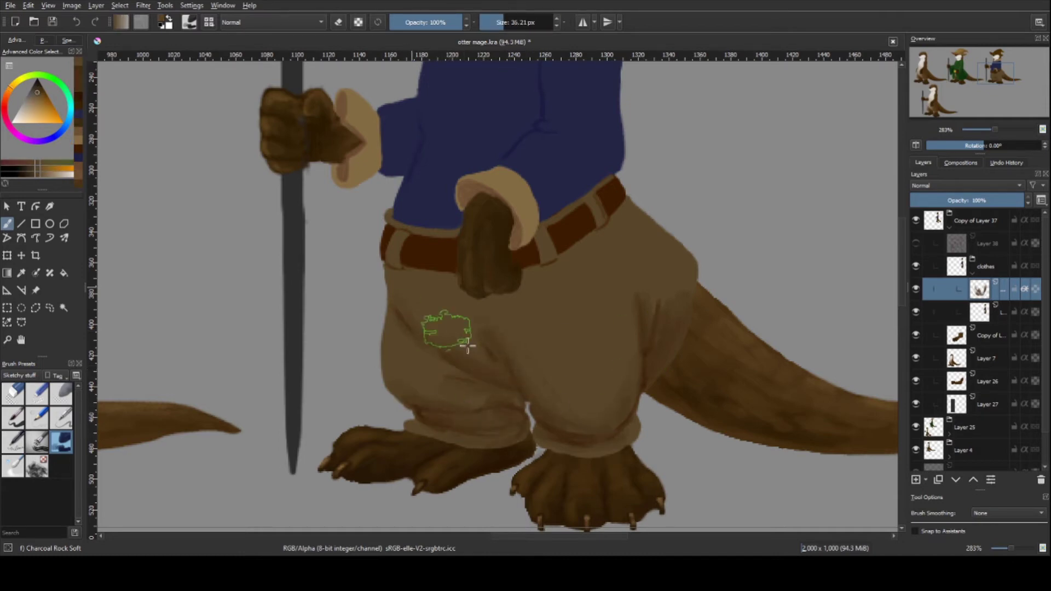
left_click_drag(394, 334, 400, 362)
- Enlarge the brush and paint a tan highlight on the right hip
left_click_drag(500, 21, 509, 22)
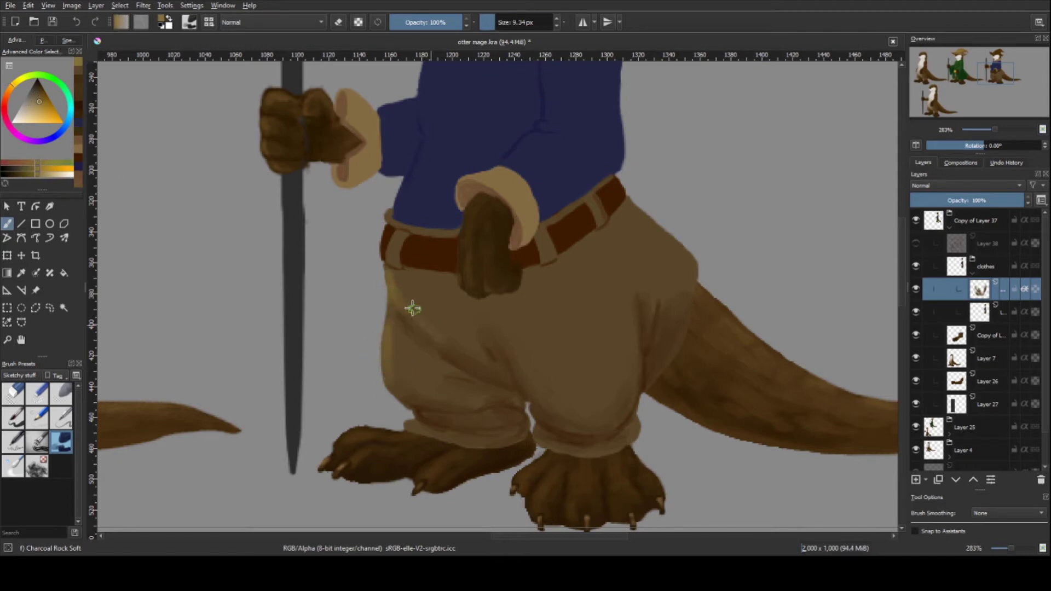
left_click(608, 350, "ctrl")
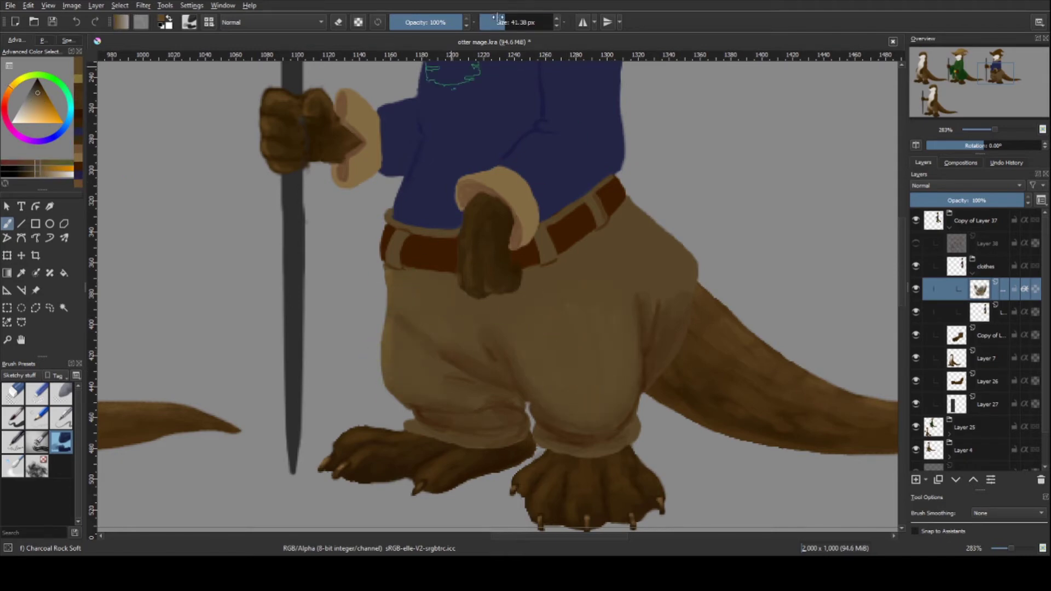
left_click(404, 345, "ctrl")
mouse_move(676, 260)
left_mouse_down()
mouse_move(642, 231)
mouse_move(634, 284)
left_mouse_up()
left_click(674, 305, "ctrl")
- Sample more trouser colours and recentre the view on the belt and trousers
key("1")
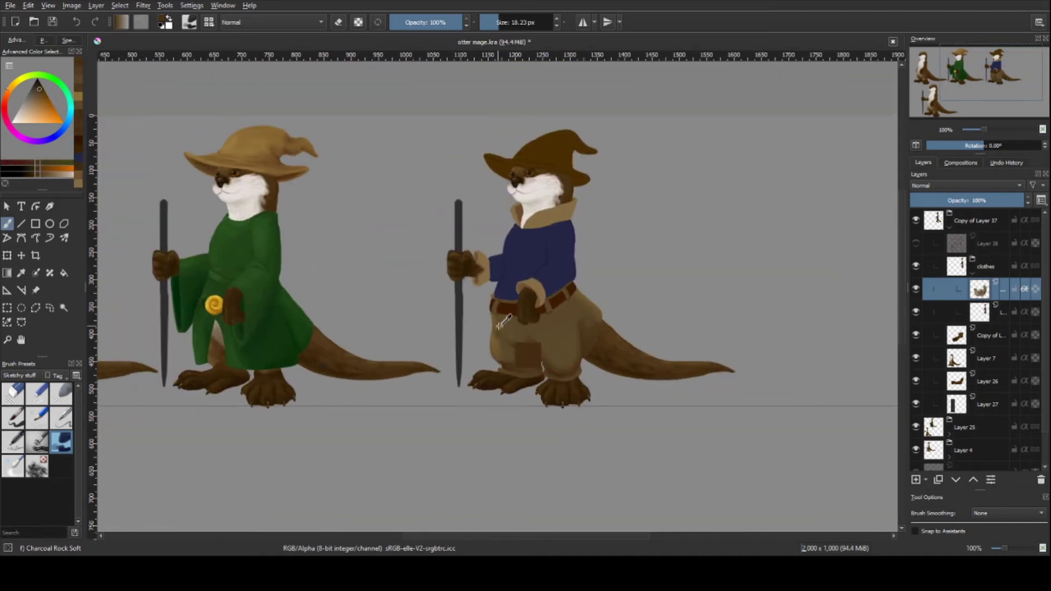
left_click(528, 358, "ctrl")
left_click(575, 335, "ctrl")
left_click(499, 327, "ctrl")
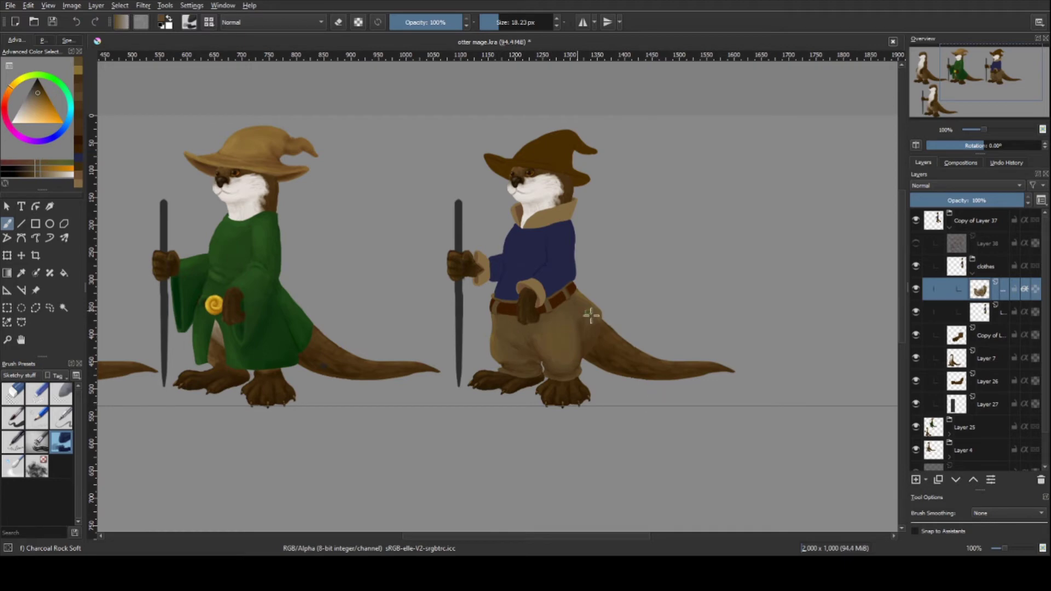
left_click_drag(589, 381, 609, 400)
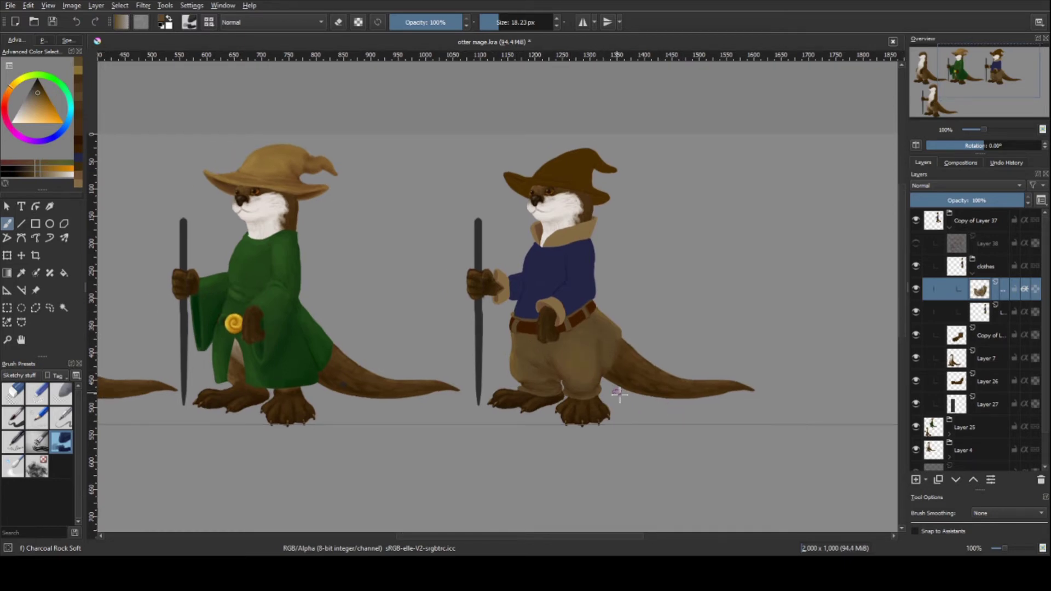
key("plus")
key("plus")
key("plus")
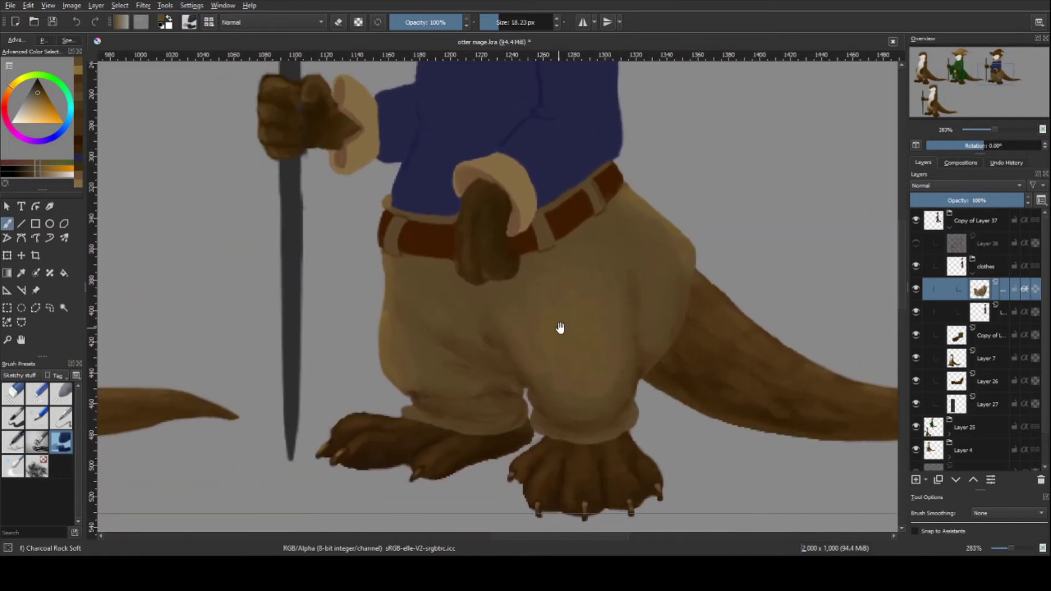
- Darken the belt's left edge and repaint the belt loop area
left_click_drag(409, 265, 413, 236)
left_click(411, 246, "ctrl")
left_click(566, 268, "ctrl")
left_click_drag(567, 268, 576, 229)
left_click(602, 267, "ctrl")
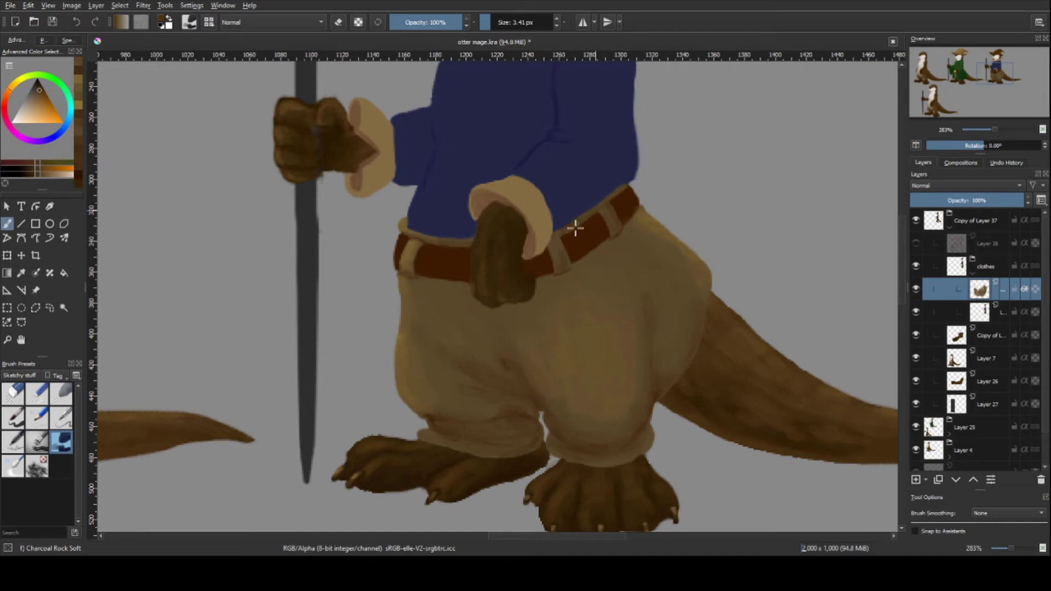
left_click(564, 273, "ctrl")
- Sample trouser colours and shrink the brush for fine belt detail
left_click(456, 394, "ctrl")
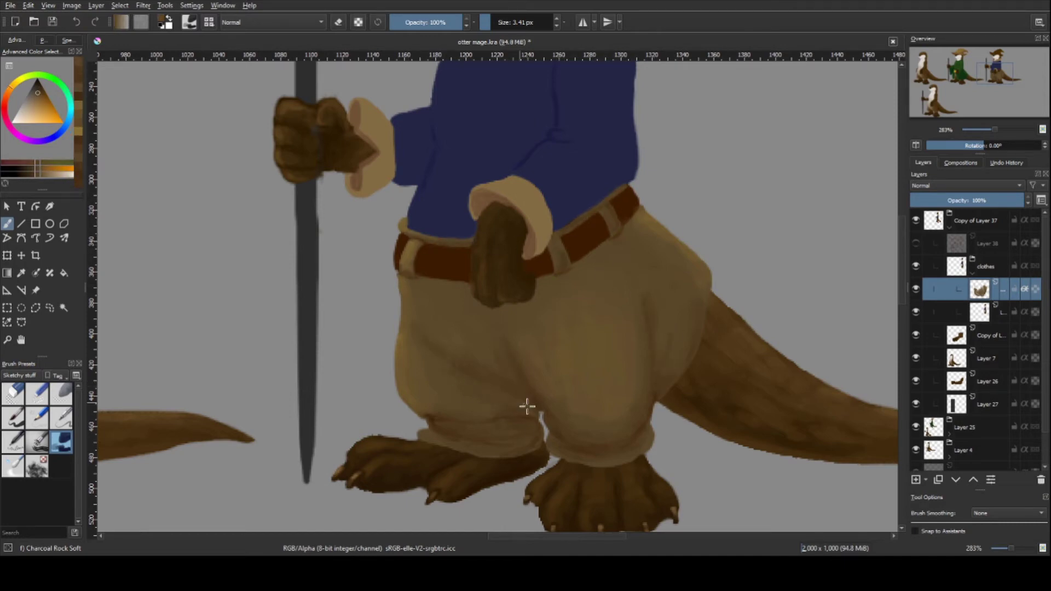
scroll(497, 359, "down", 4)
scroll(496, 360, "up", 5)
left_click_drag(481, 343, 619, 346)
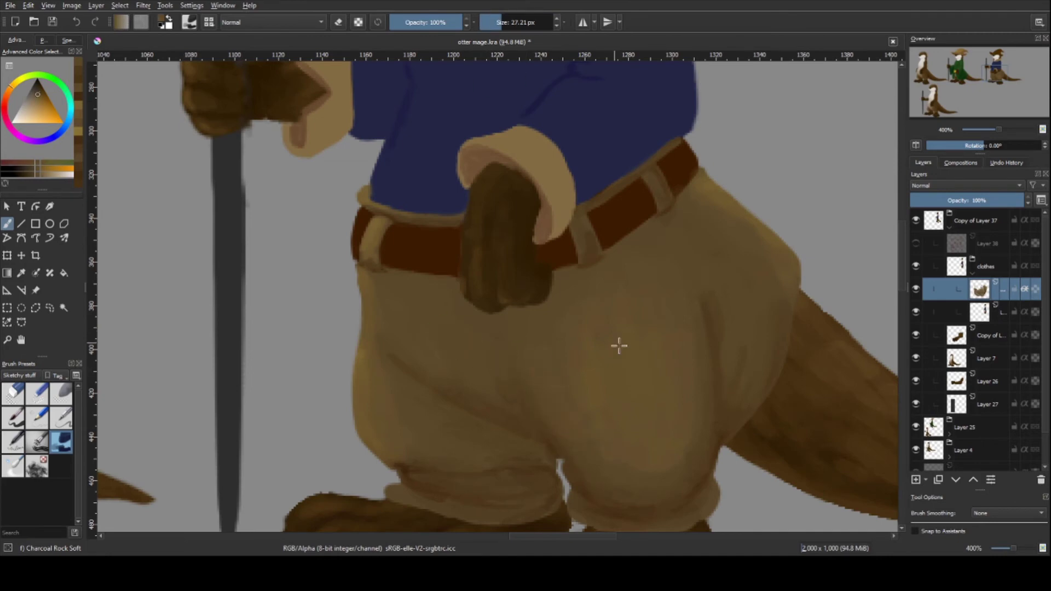
left_click(569, 293, "ctrl")
left_click(575, 404, "ctrl")
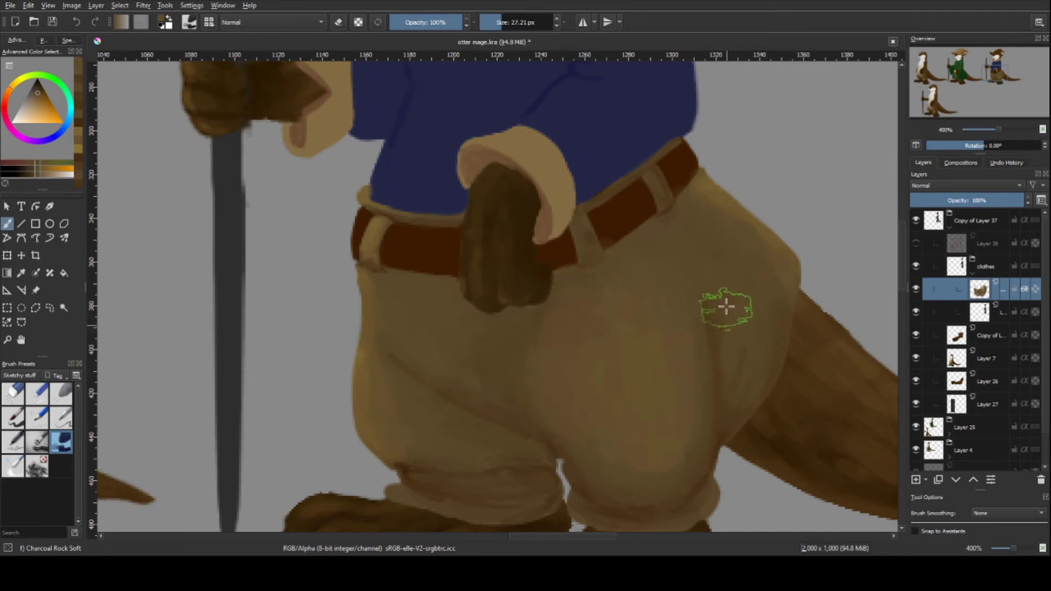
key("[")
key("[")
key("[")
- Pick up the dark belt browns and set the brush to about 6 px
left_click(749, 437, "ctrl")
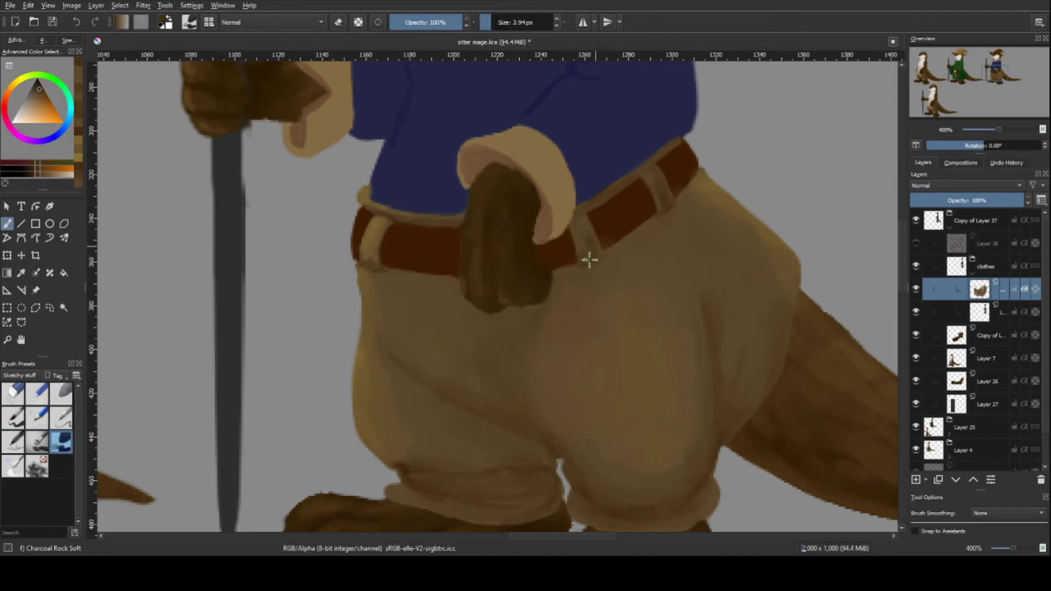
left_click(609, 233, "ctrl")
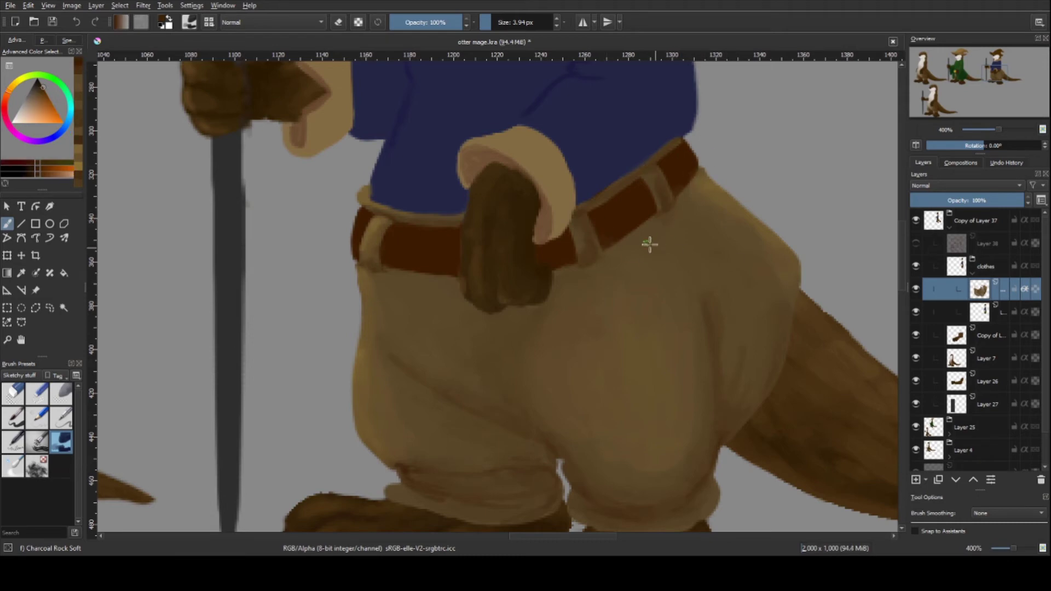
left_click(467, 248, "ctrl")
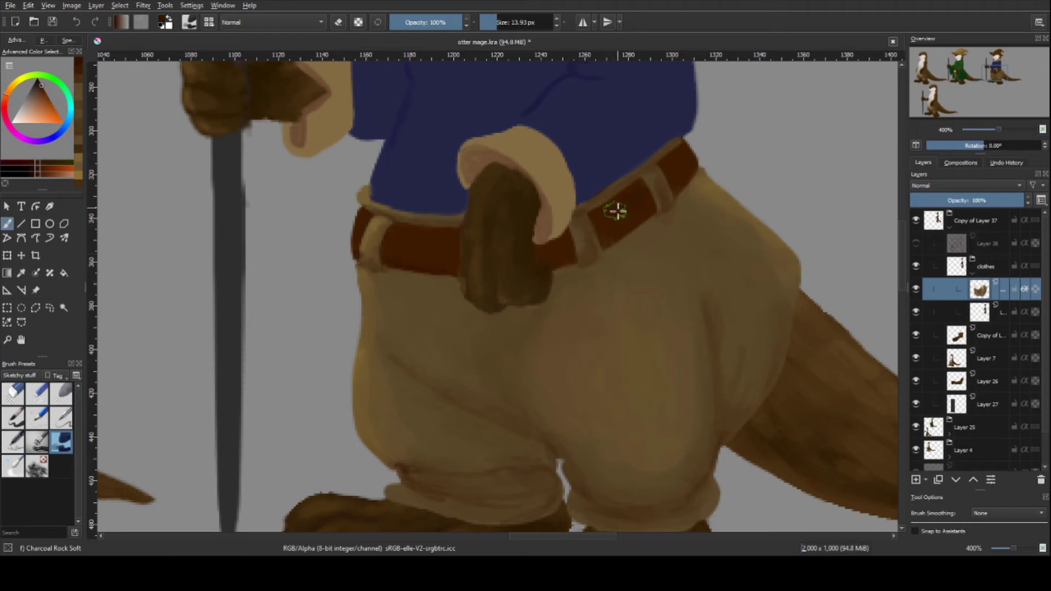
left_click_drag(513, 23, 501, 23)
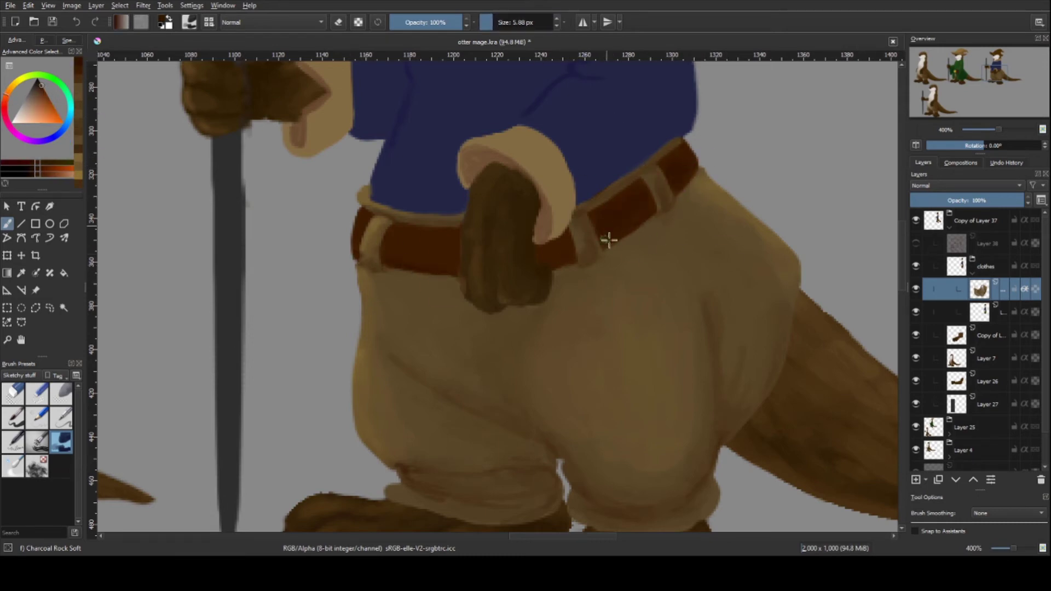
- On the layer below, paint a light grey ring buckle on the belt, then show the shading layer
key("Page_Down")
left_click(253, 237, "ctrl")
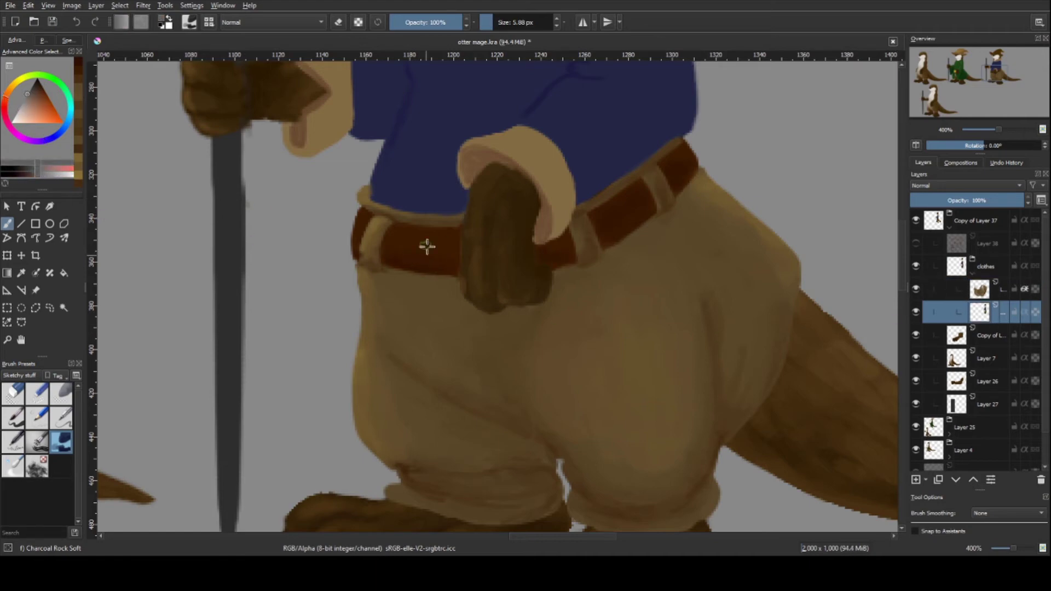
mouse_move(428, 241)
left_mouse_down()
mouse_move(430, 275)
mouse_move(433, 219)
mouse_move(441, 228)
left_mouse_up()
key("ctrl+z")
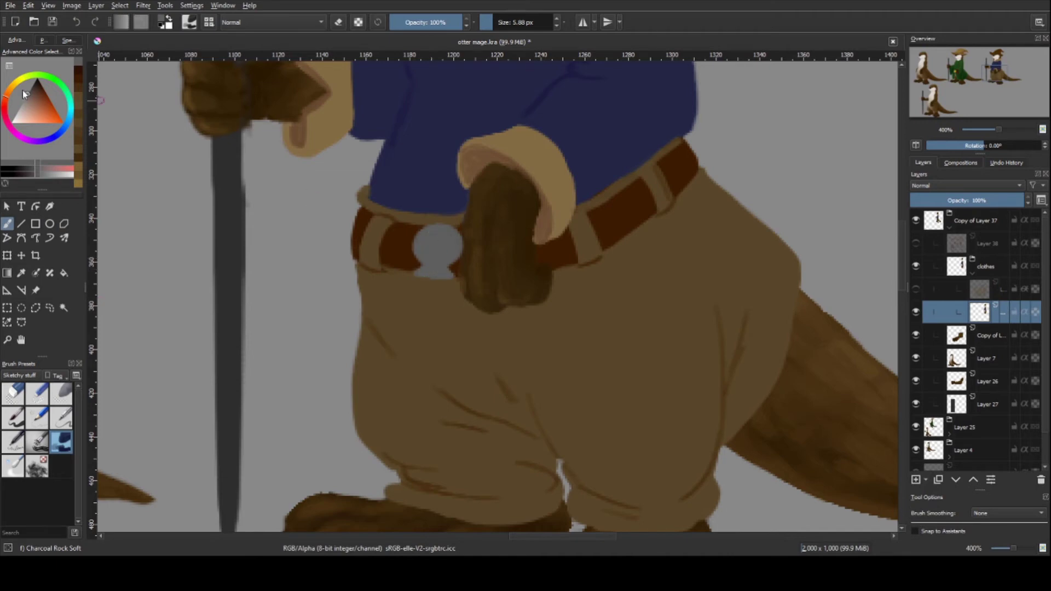
key("Page_Up")
key("plus")
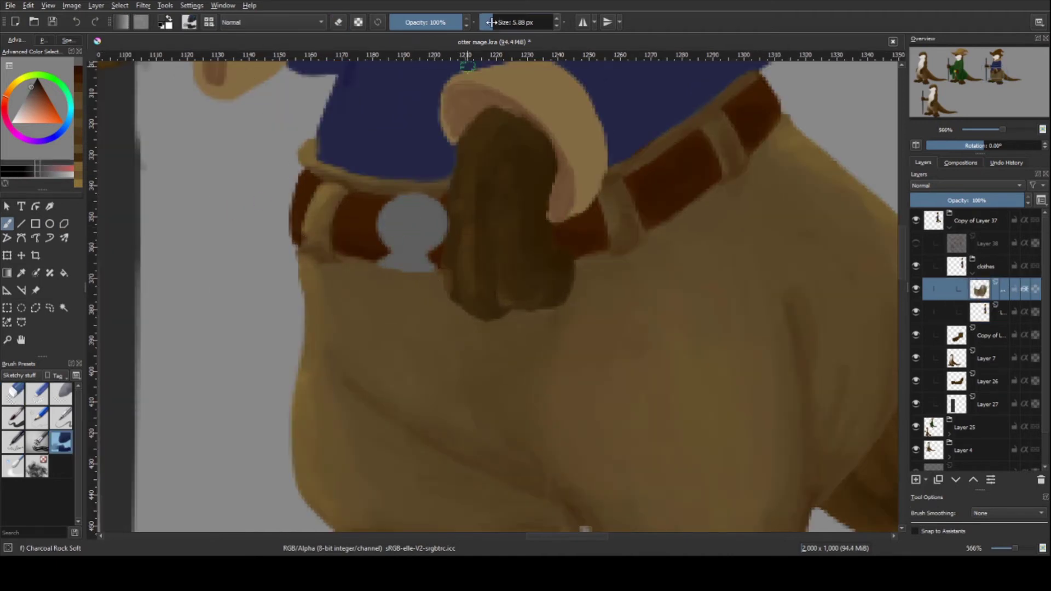
key("minus")
key("minus")
key("minus")
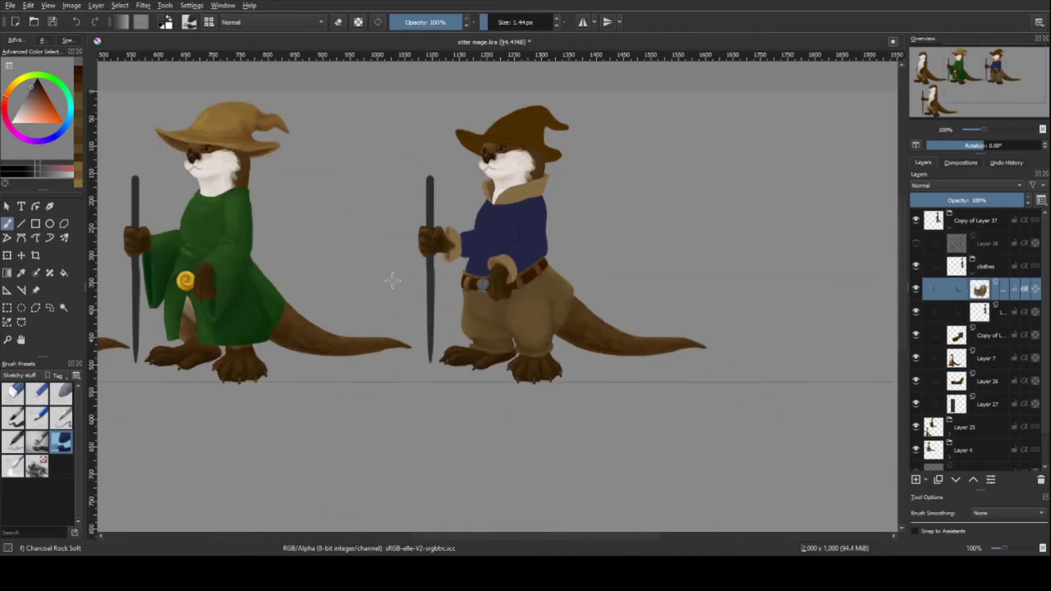
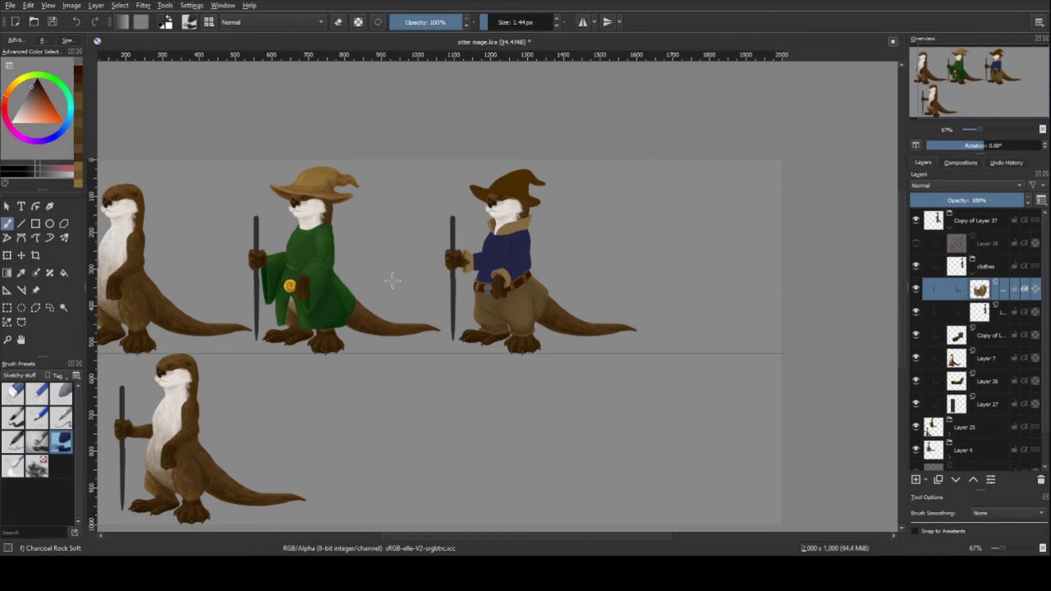
- Zoom in on the blue otter's shell clasp and choose lighter and darker greys for it
key("plus")
key("plus")
key("plus")
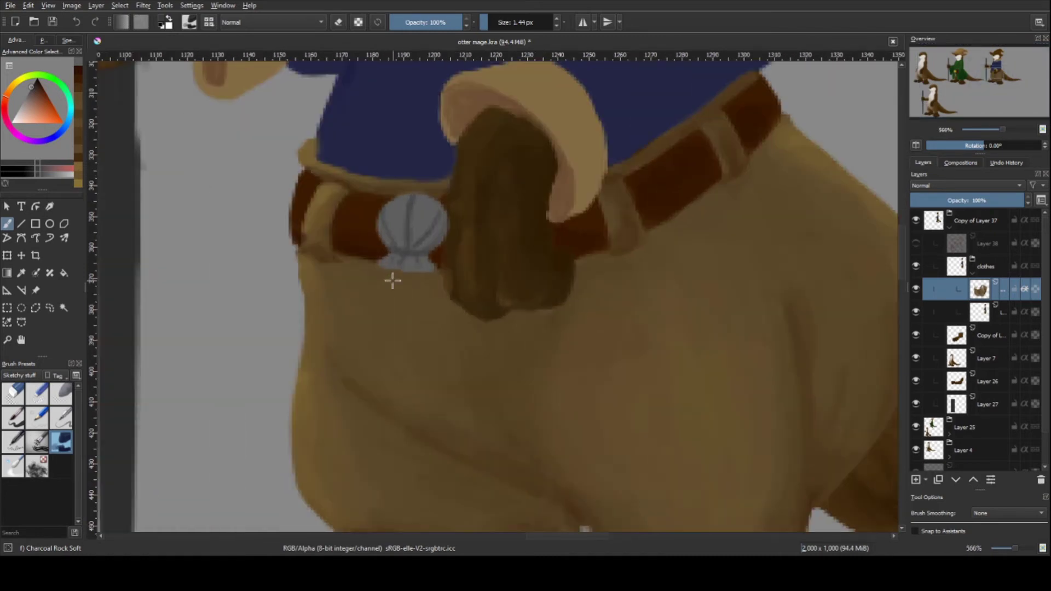
left_click_drag(392, 281, 512, 291)
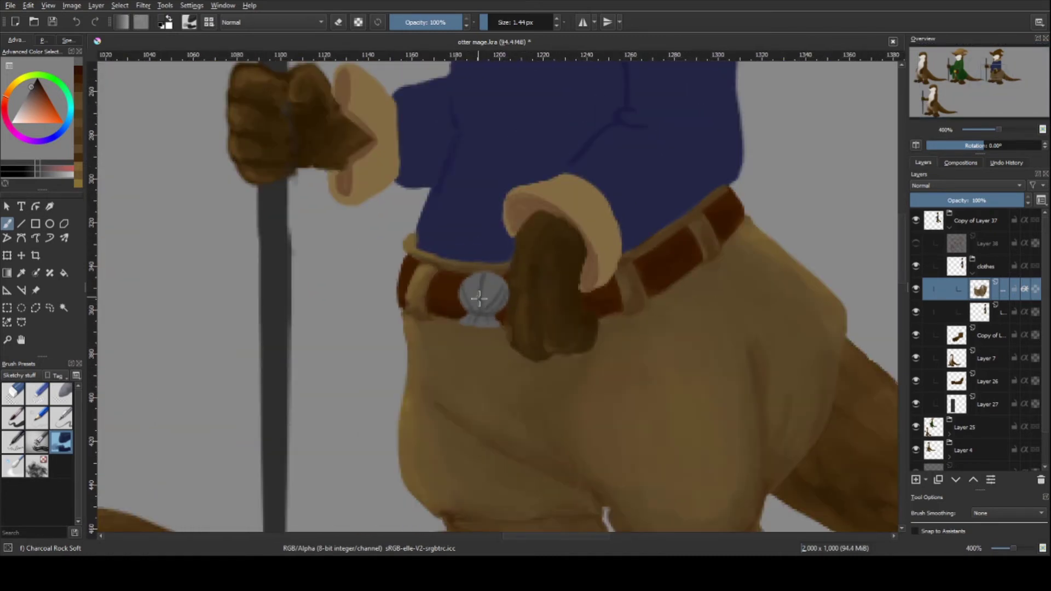
left_click(472, 279, "ctrl")
left_click(482, 326, "ctrl")
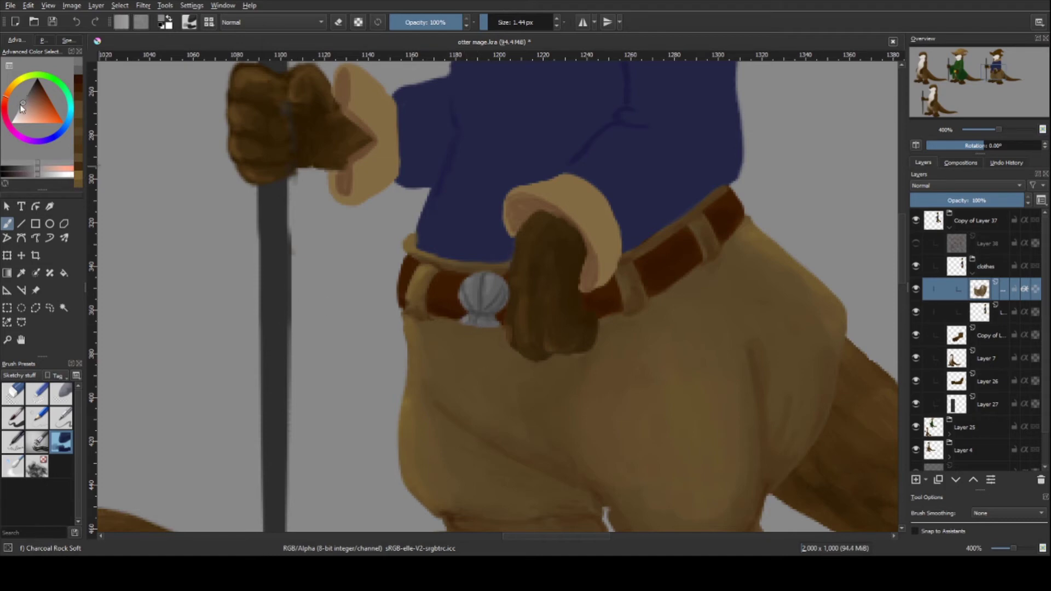
left_click(494, 286, "ctrl")
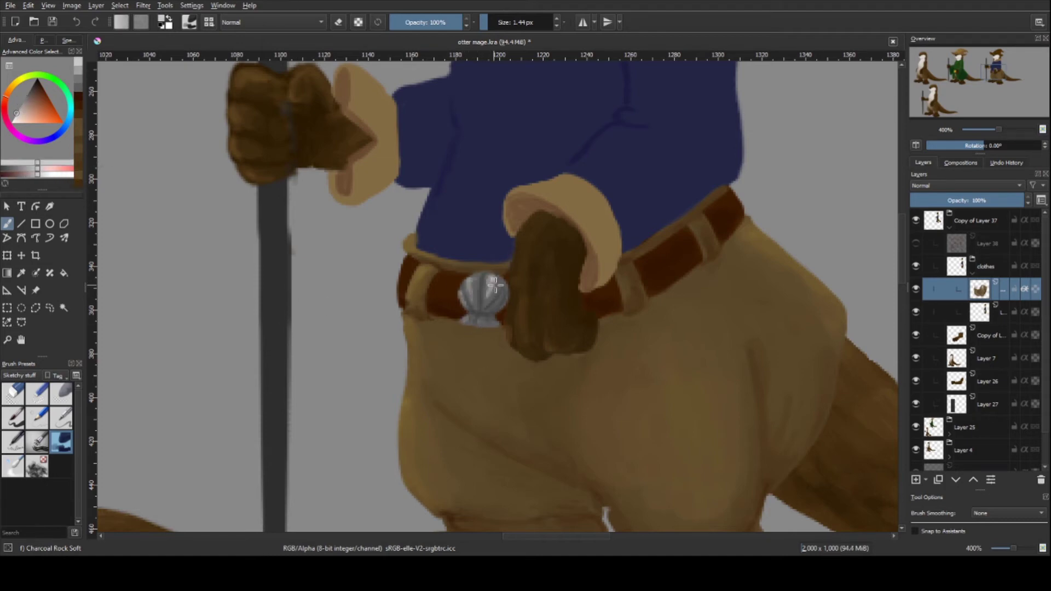
left_click(464, 301, "ctrl")
- Sample lighter greys from the shell for shading, then fit the whole page in view
left_click(494, 322, "ctrl")
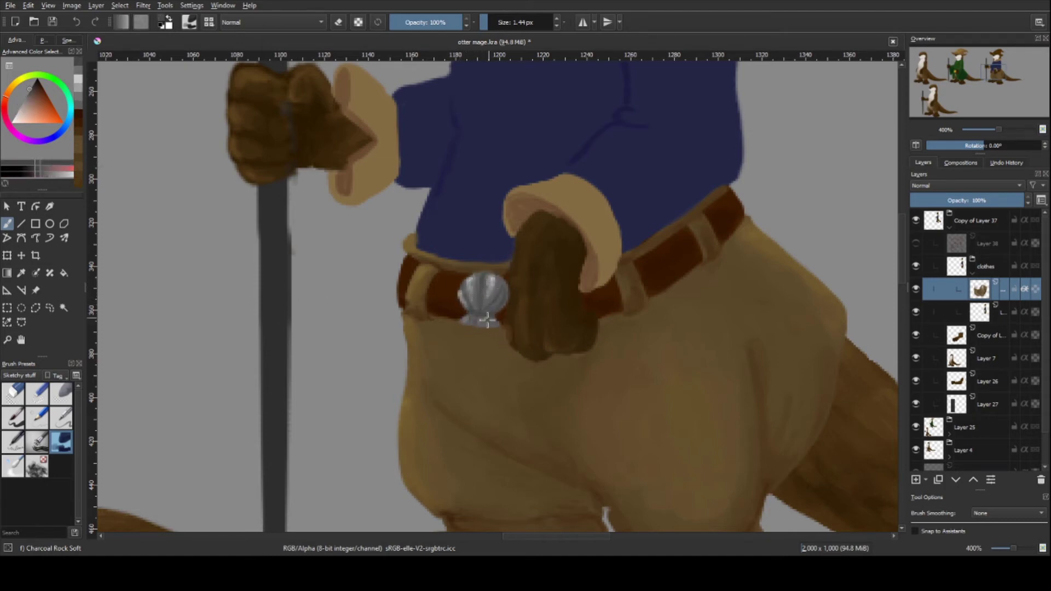
scroll(530, 336, "down", 3)
scroll(530, 339, "up", 2)
left_click(503, 292, "ctrl")
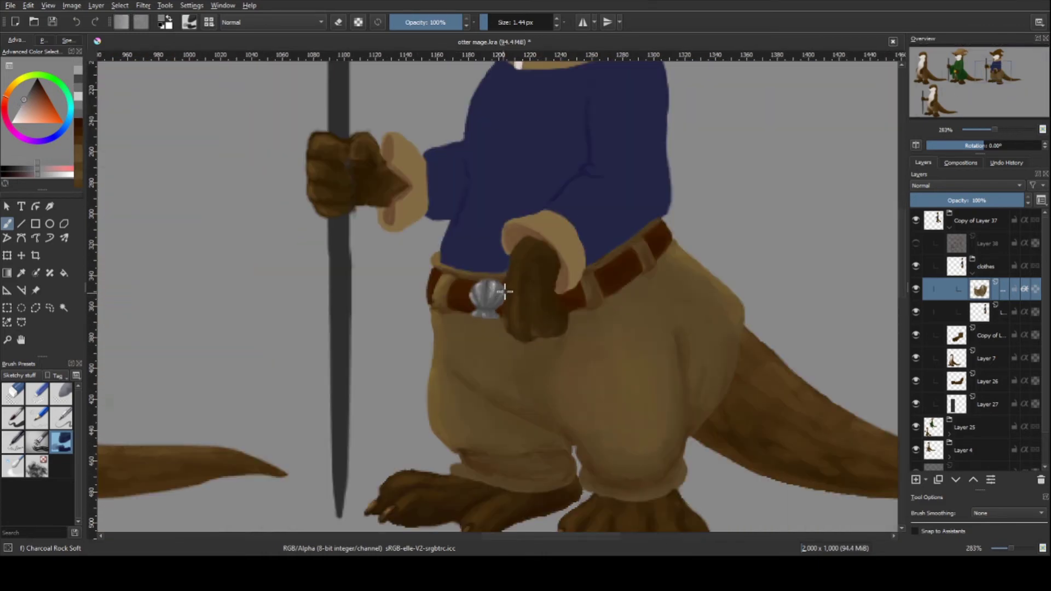
key("2")
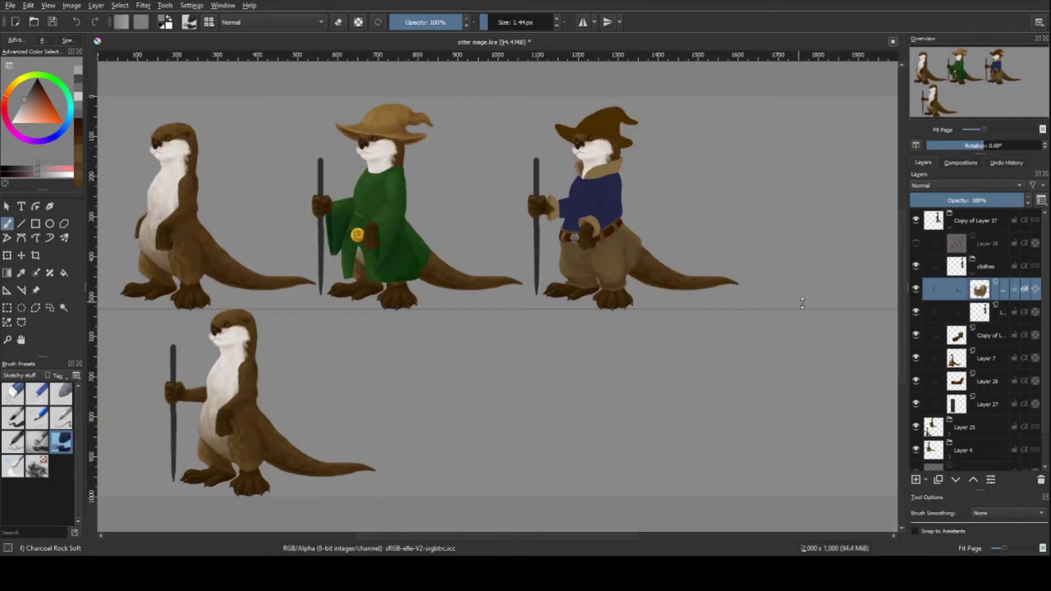
- Move the Copy of Layer 37 otter from the bottom row up beside the blue otter
scroll(803, 304, "down", 1)
key("ctrl+t")
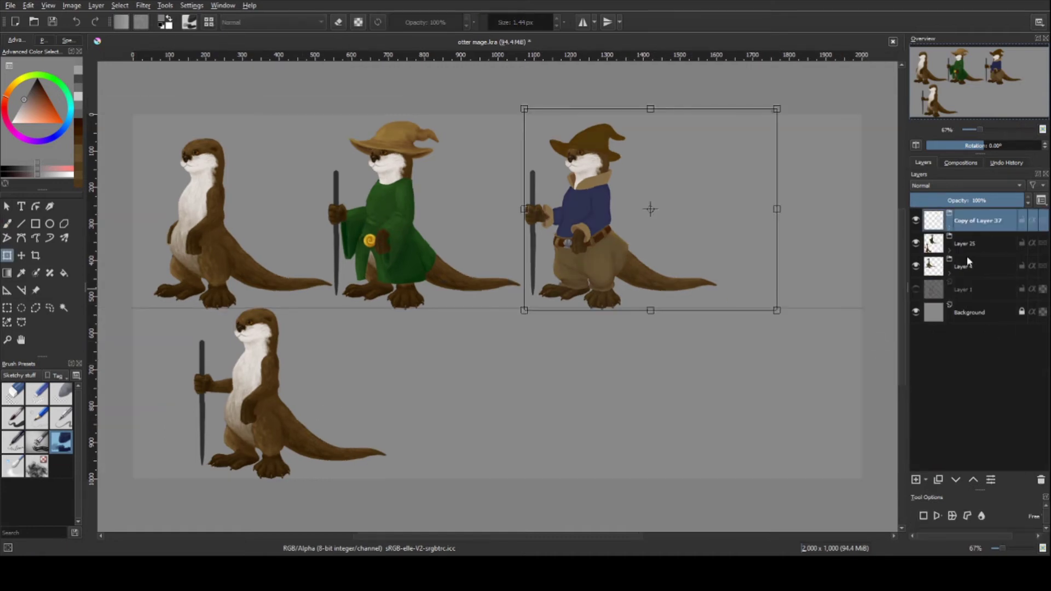
left_click(951, 227)
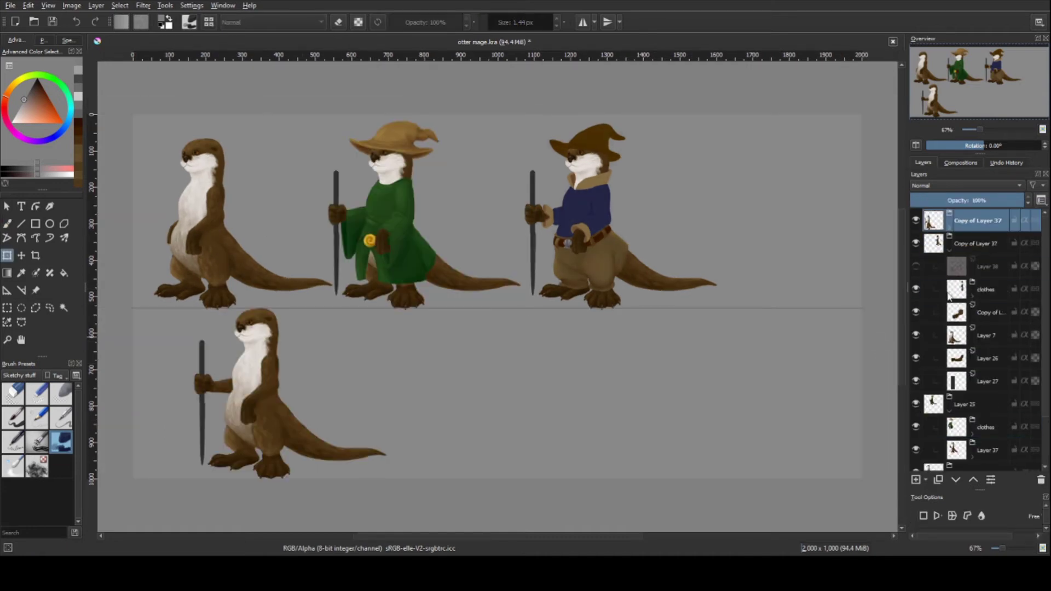
left_click_drag(257, 417, 266, 419)
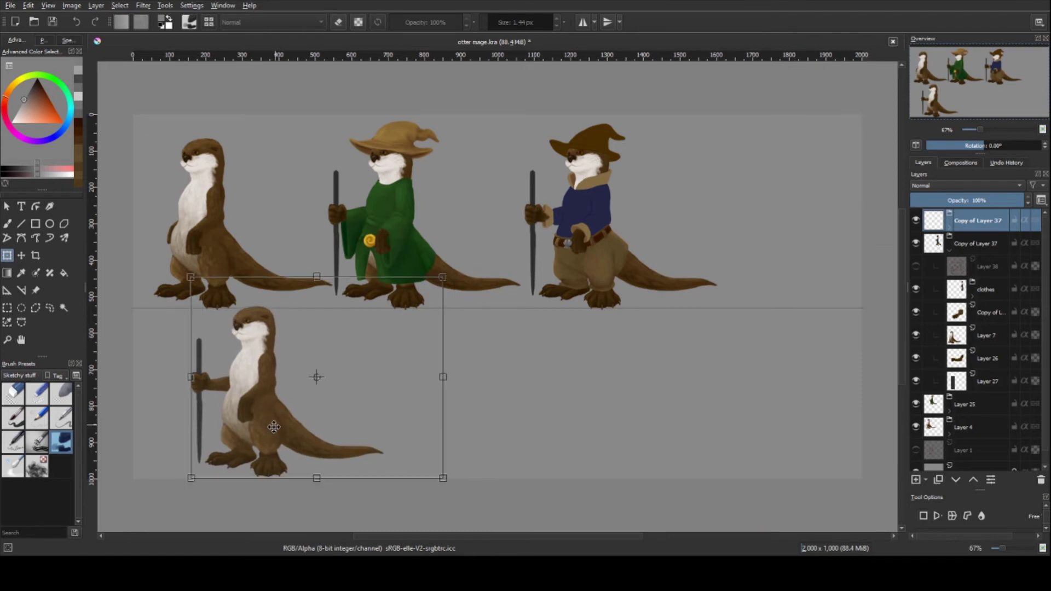
key("minus")
left_click_drag(331, 405, 711, 275)
key("Return")
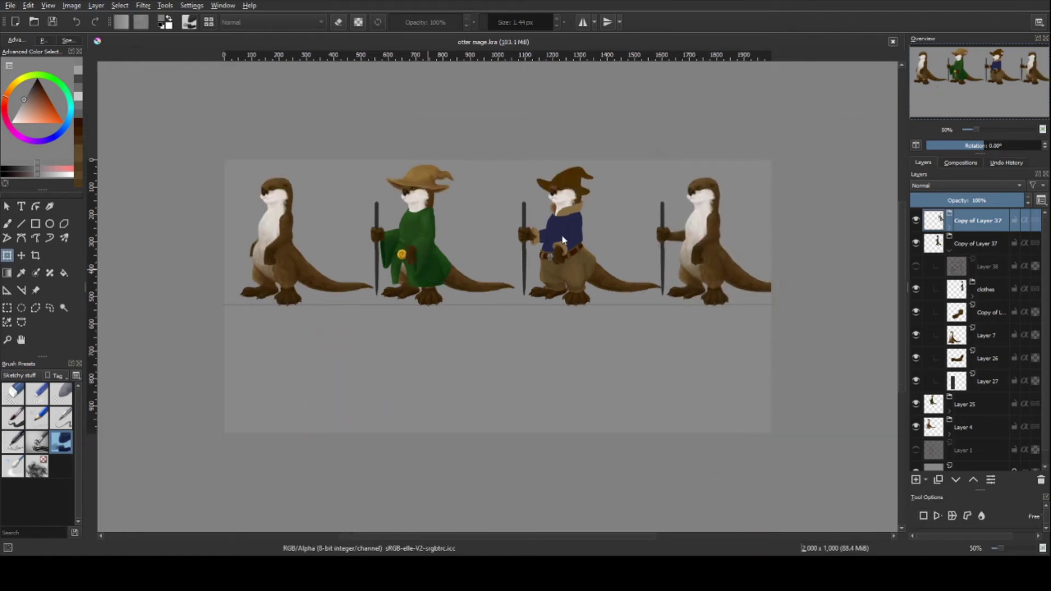
- Space the four otters out by shifting the fourth, blue, green and rightmost otters right
left_click_drag(706, 262, 718, 291)
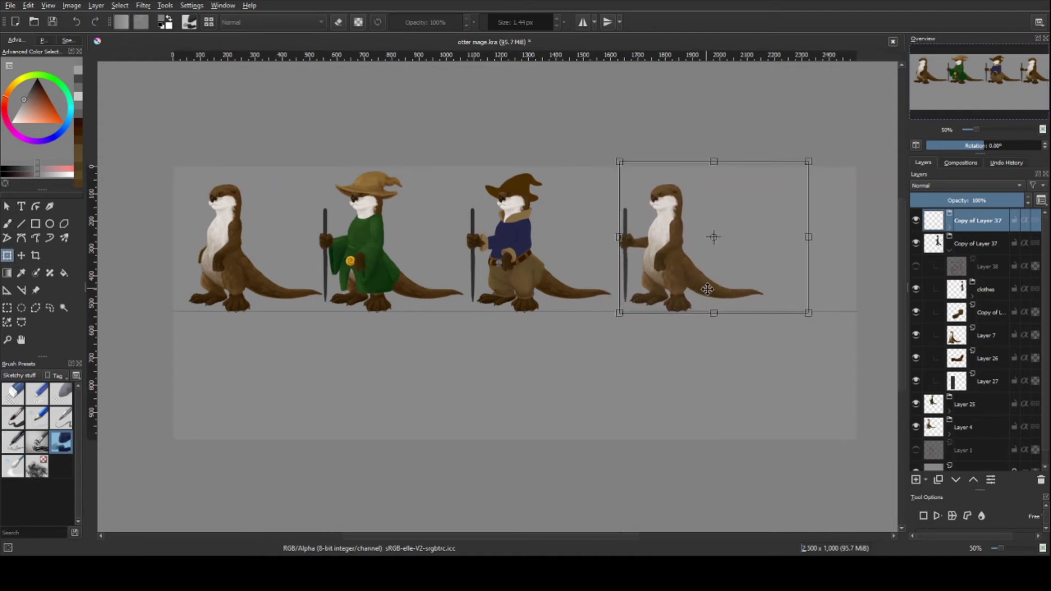
left_click(979, 243)
left_click_drag(520, 246, 539, 246)
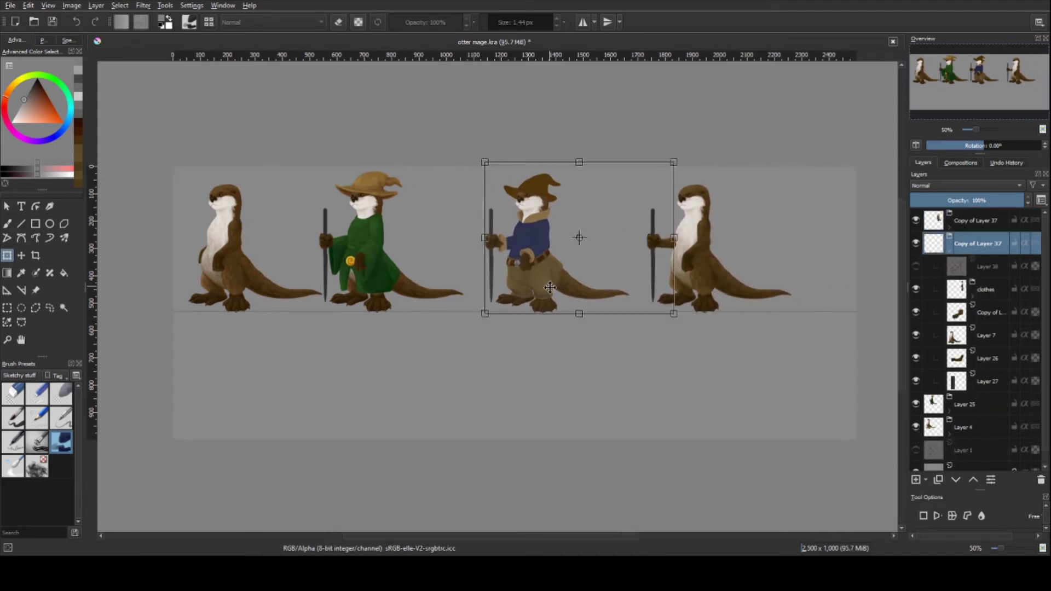
left_click(962, 266)
left_click_drag(383, 246, 397, 247)
left_click(980, 220)
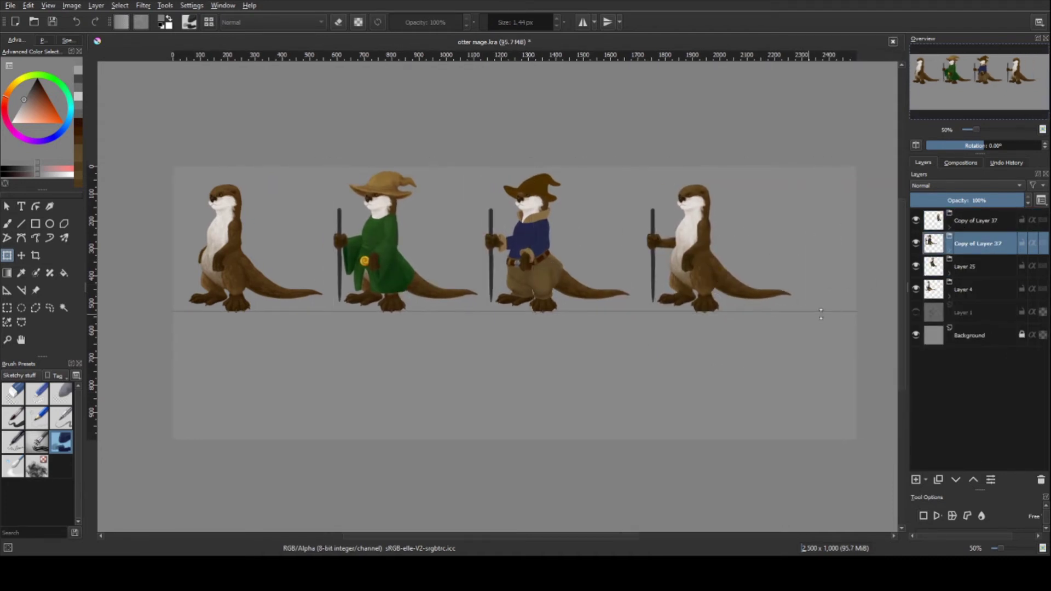
left_click_drag(751, 306, 765, 306)
left_click(980, 243)
left_click_drag(525, 246, 541, 246)
- Merge the blue otter's clothing layers into a single layer, Layer 42
left_click(949, 249)
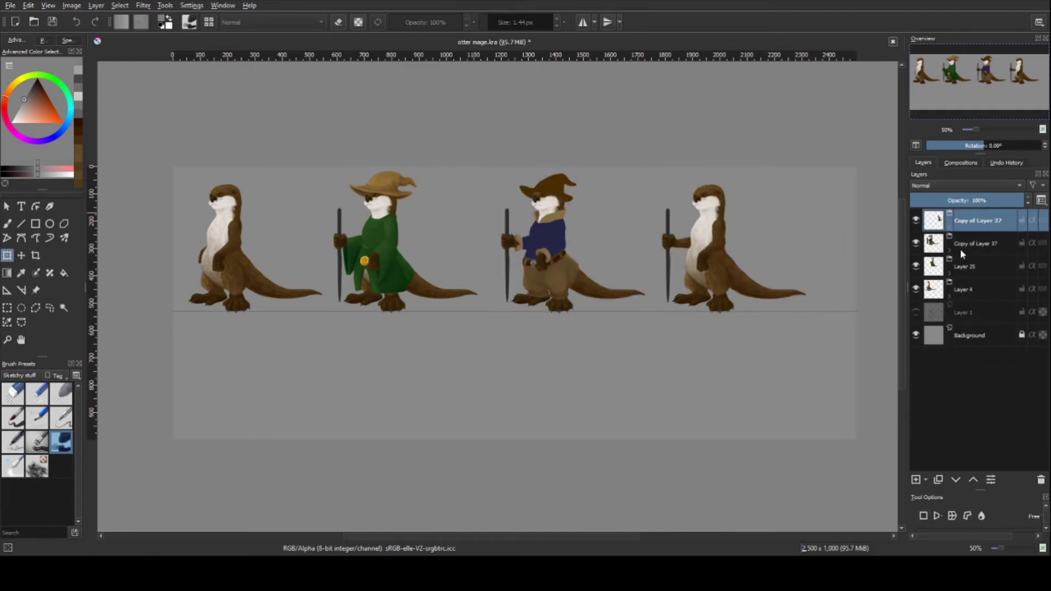
left_click(986, 289)
left_click(985, 427)
left_click(973, 360, "shift")
key("ctrl+e")
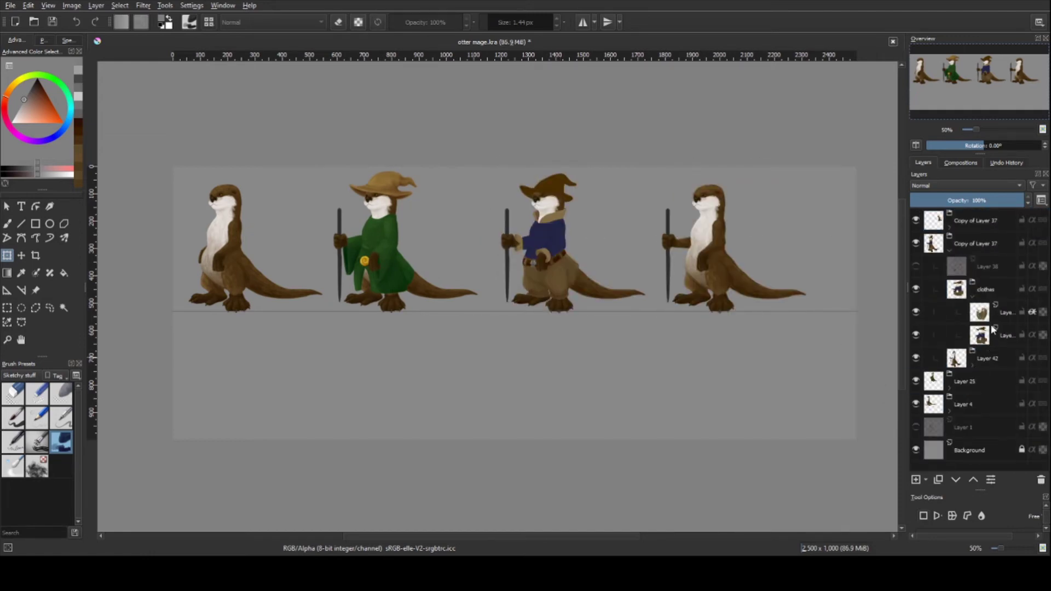
scroll(657, 371, "up", 3)
- On the clothing layer, sample the shirt blue and paint lighter blue strokes across the shirt
key("b")
left_click(997, 315)
scroll(564, 301, "up", 3)
left_click(612, 303, "ctrl")
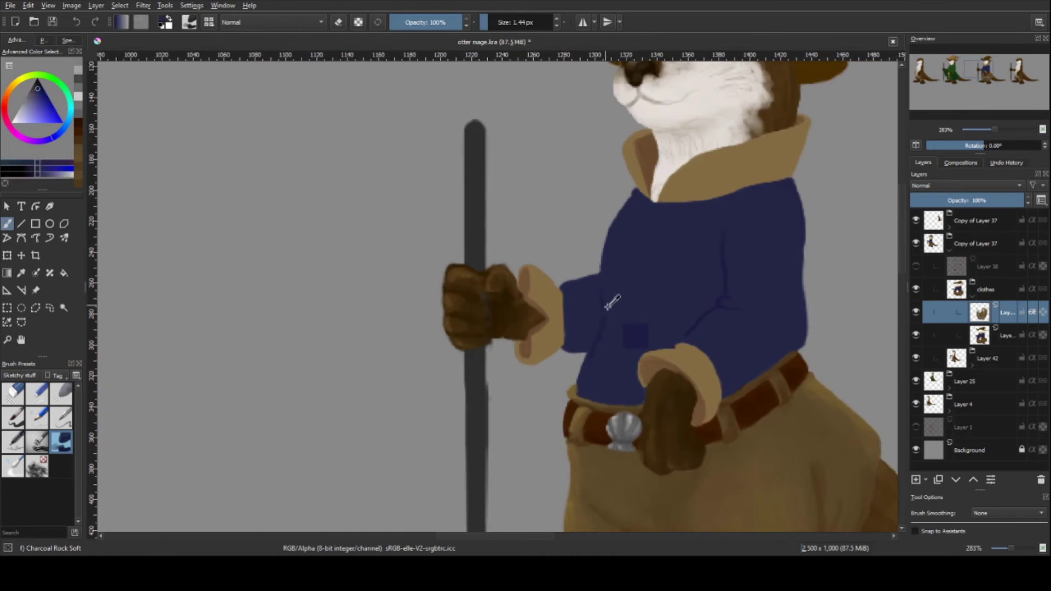
key("l")
key("l")
key("bracketright")
key("bracketright")
key("bracketright")
left_click_drag(635, 202, 611, 296)
left_click_drag(739, 285, 737, 230)
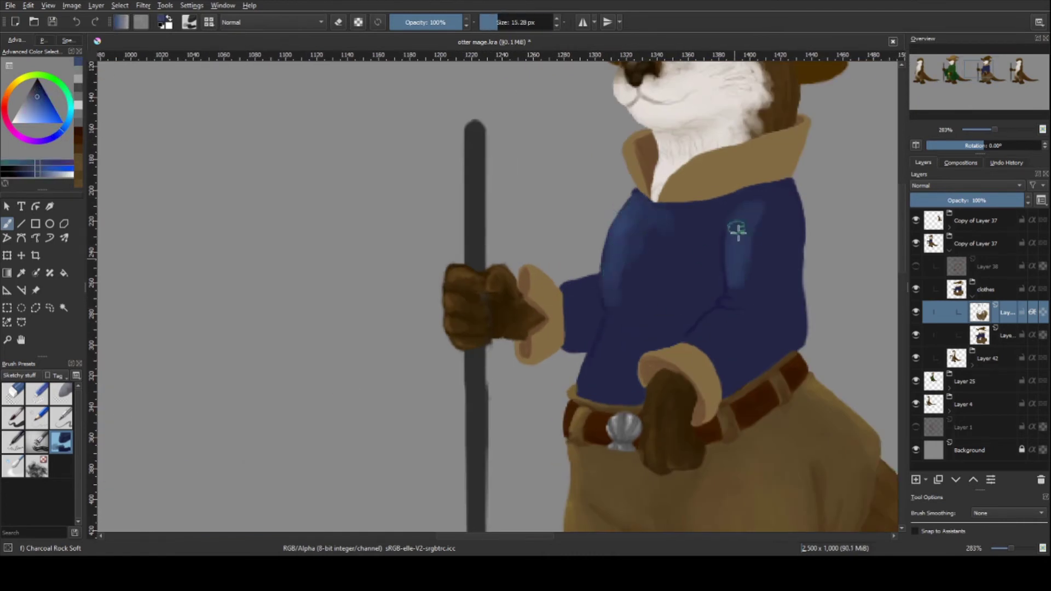
left_click_drag(766, 198, 760, 230)
left_click_drag(602, 372, 582, 389)
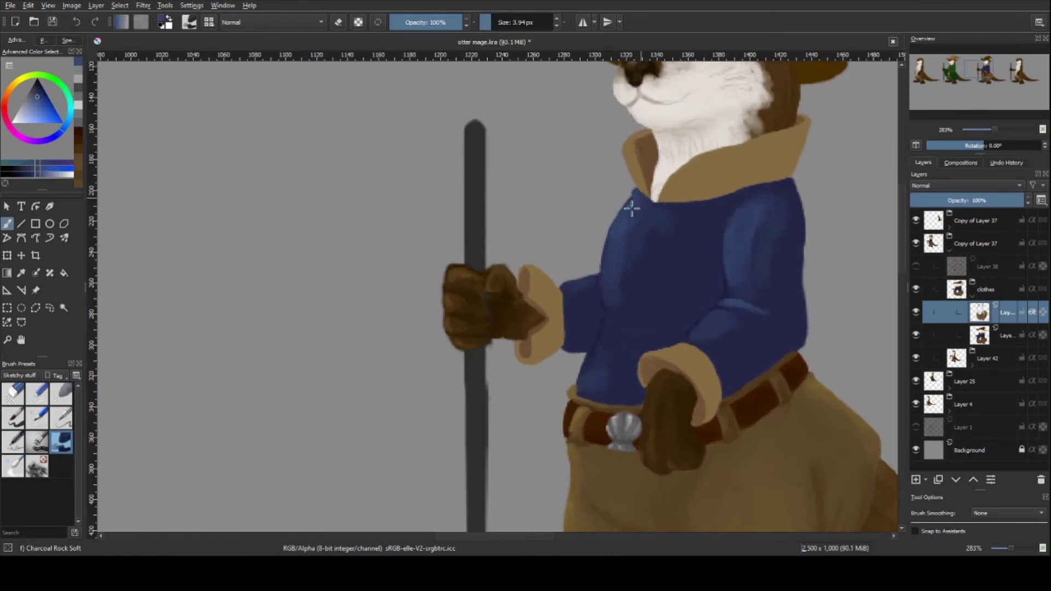
left_click_drag(501, 21, 507, 21)
- Sample several blues from the shirt and pick a new shirt blue
left_click(591, 310, "ctrl")
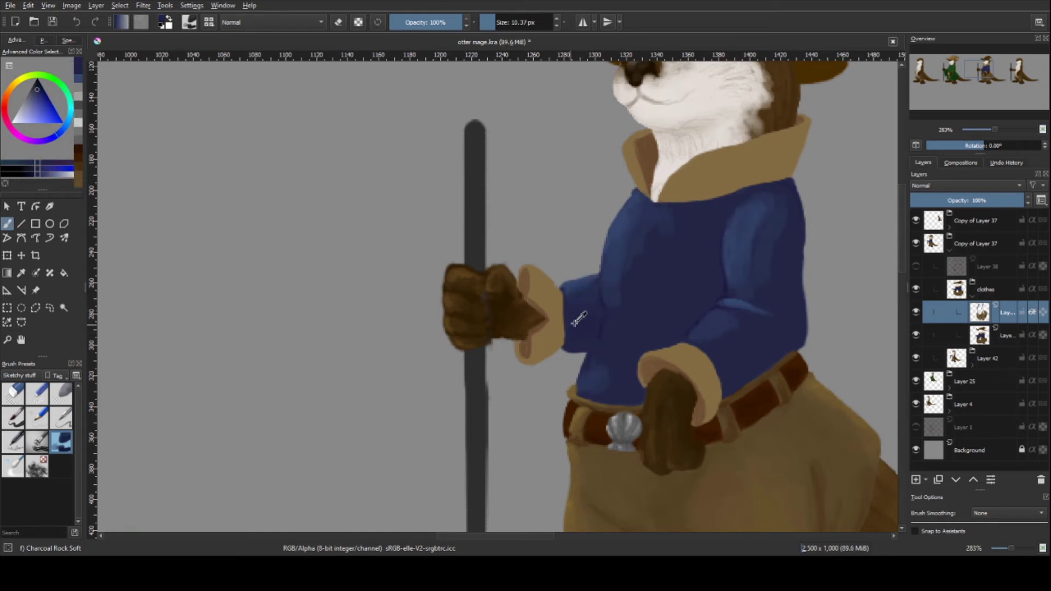
left_click(613, 334, "ctrl")
left_click(717, 340, "ctrl")
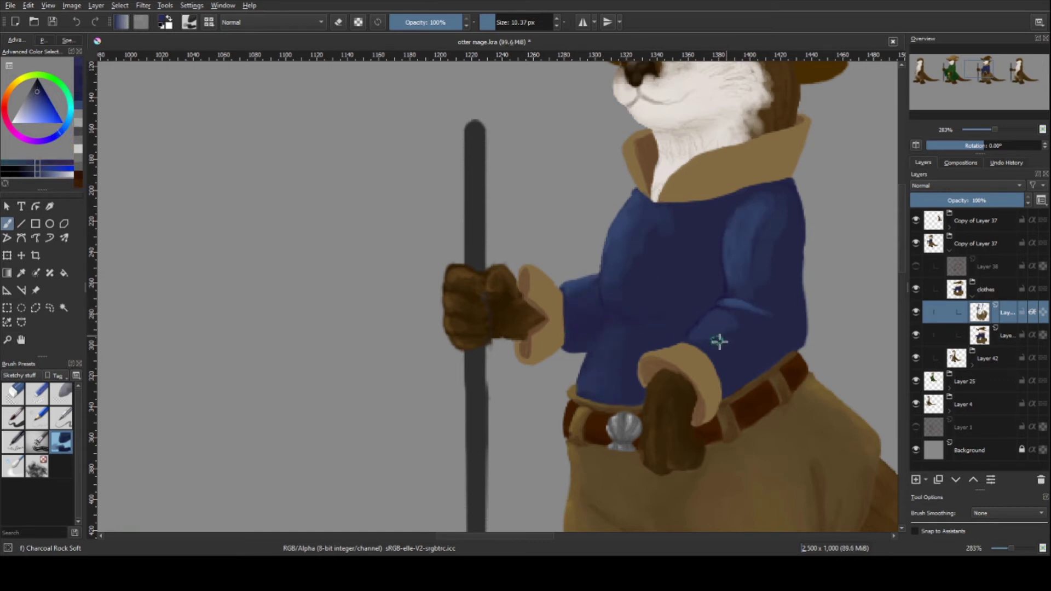
left_click(778, 256, "ctrl")
left_click(788, 194, "ctrl")
left_click(807, 334, "ctrl")
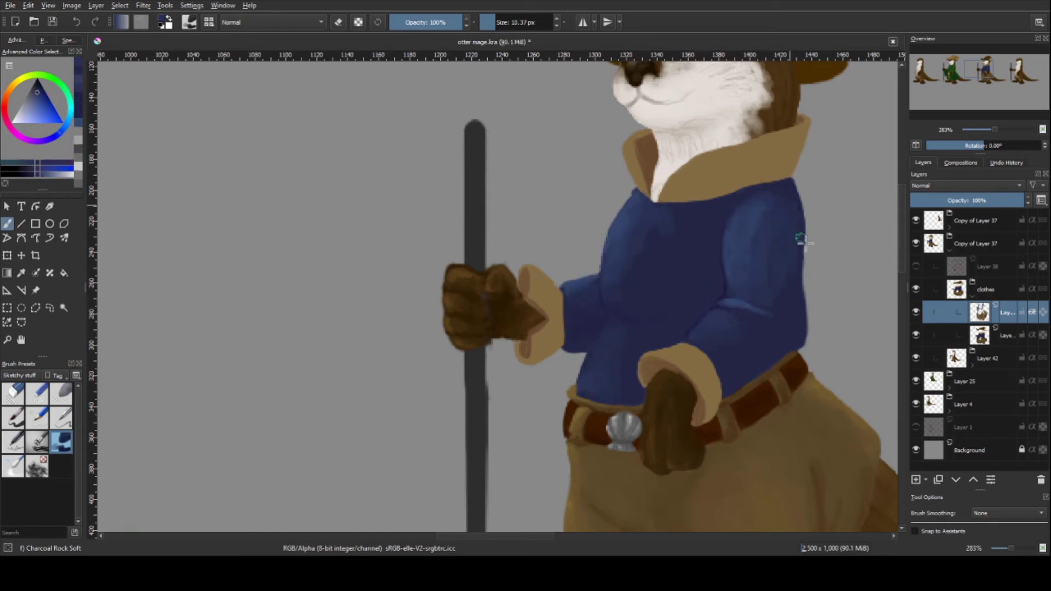
left_click(761, 287, "ctrl")
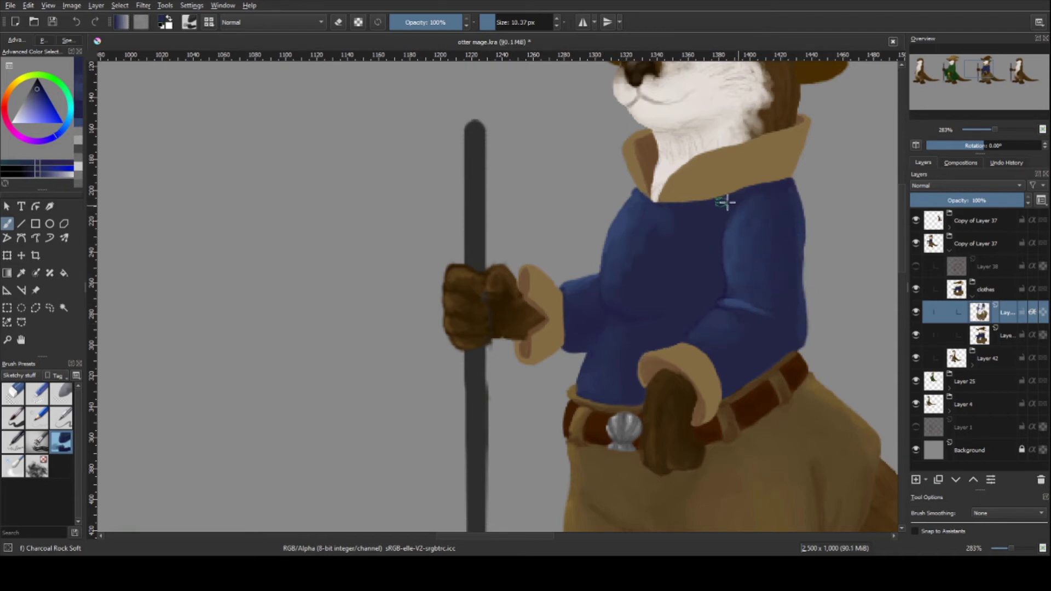
left_click(626, 299, "ctrl")
scroll(563, 301, "down", 2)
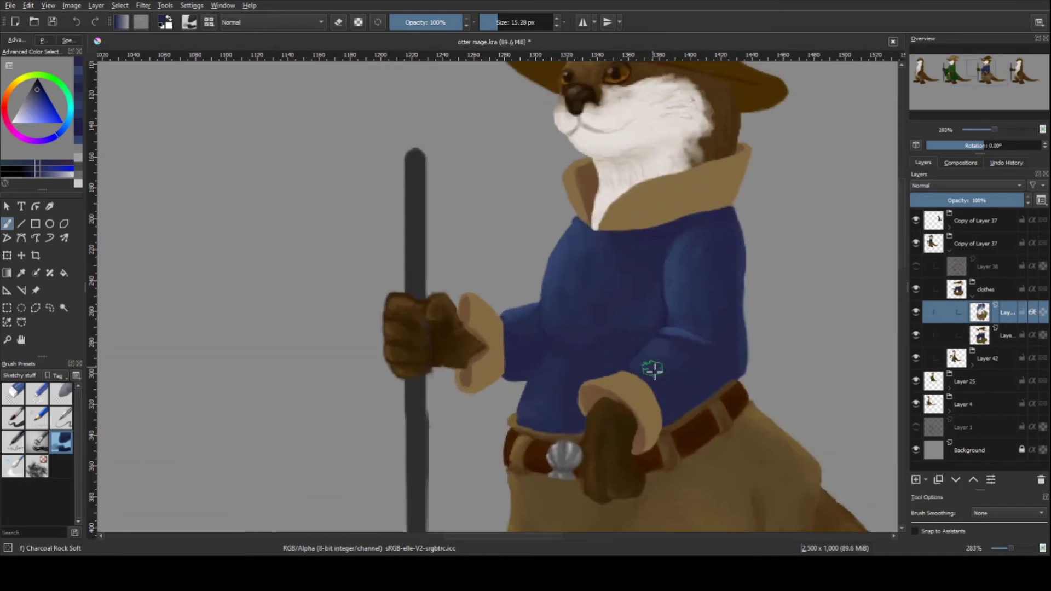
scroll(587, 280, "up", 2)
- Use darker and lighter shirt blues with a larger brush to blend soft folds
left_click(608, 239, "ctrl")
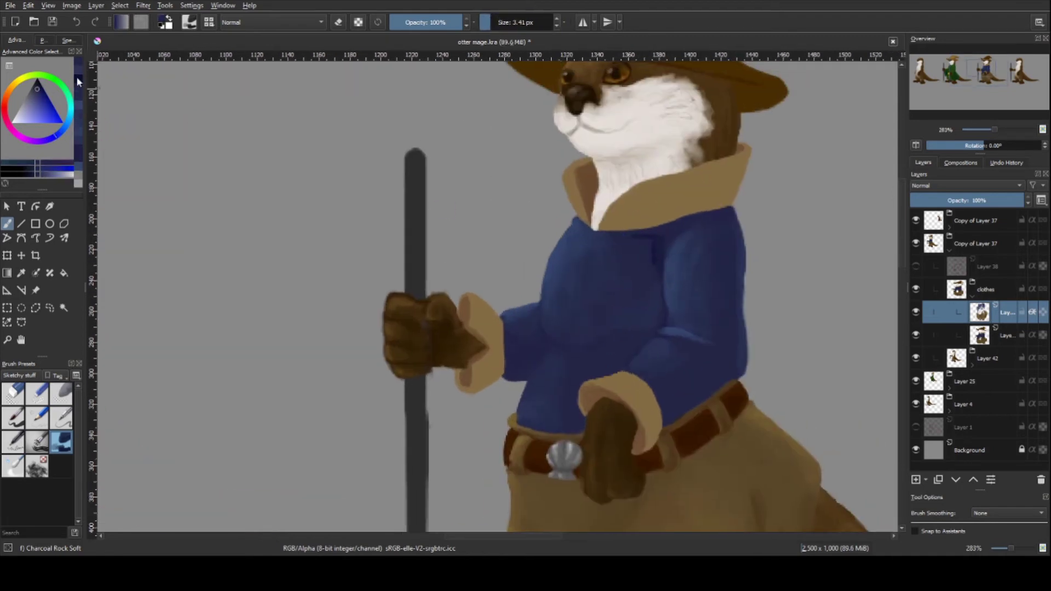
left_click_drag(609, 238, 640, 244)
left_click(725, 373, "ctrl")
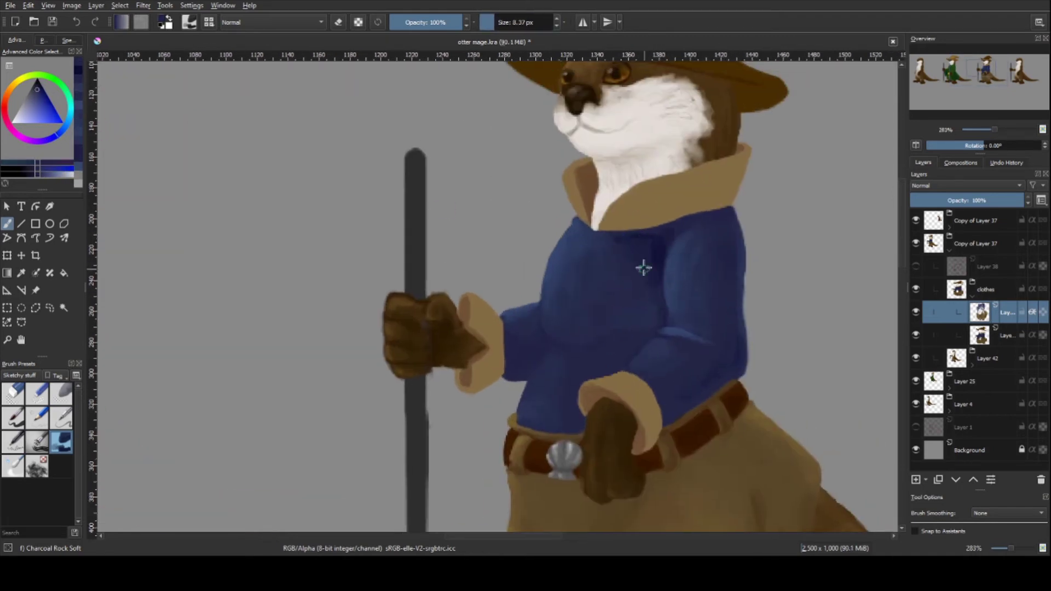
left_click(647, 249, "ctrl")
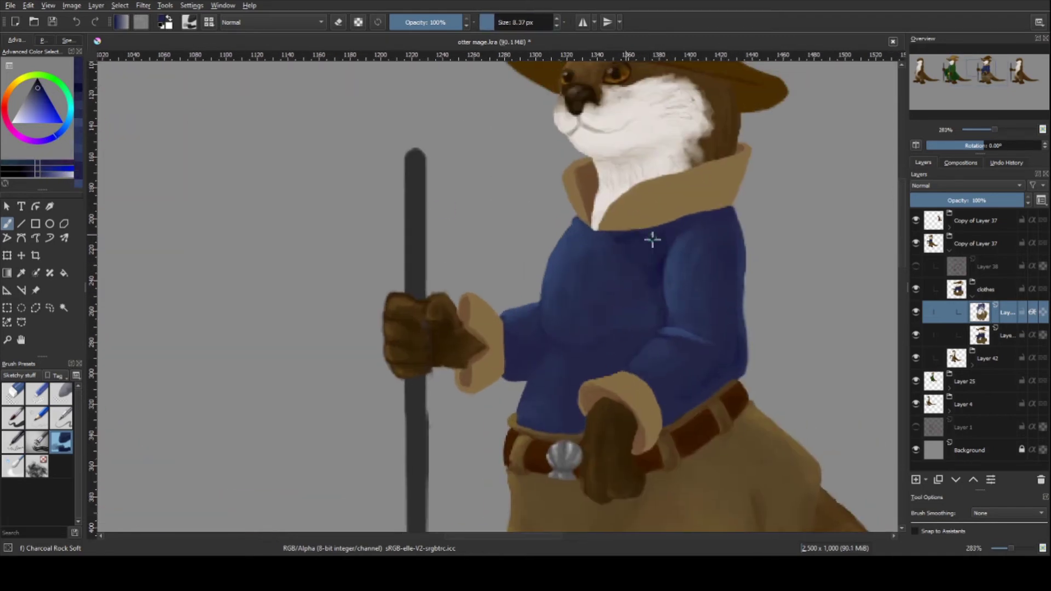
left_click(576, 282, "ctrl")
left_click_drag(575, 341, 613, 340)
left_click(573, 257, "ctrl")
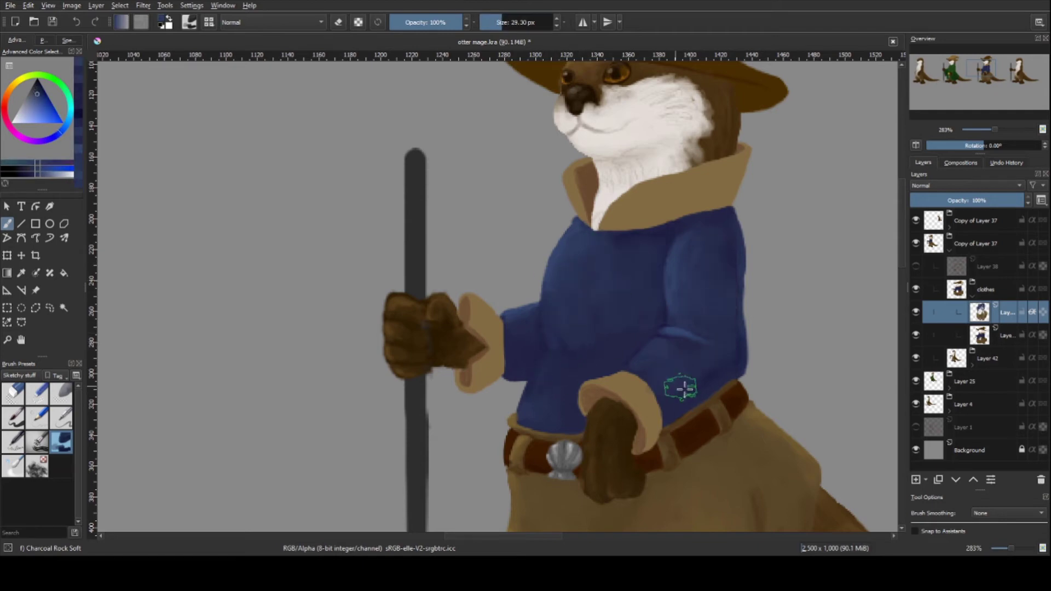
key("minus")
key("minus")
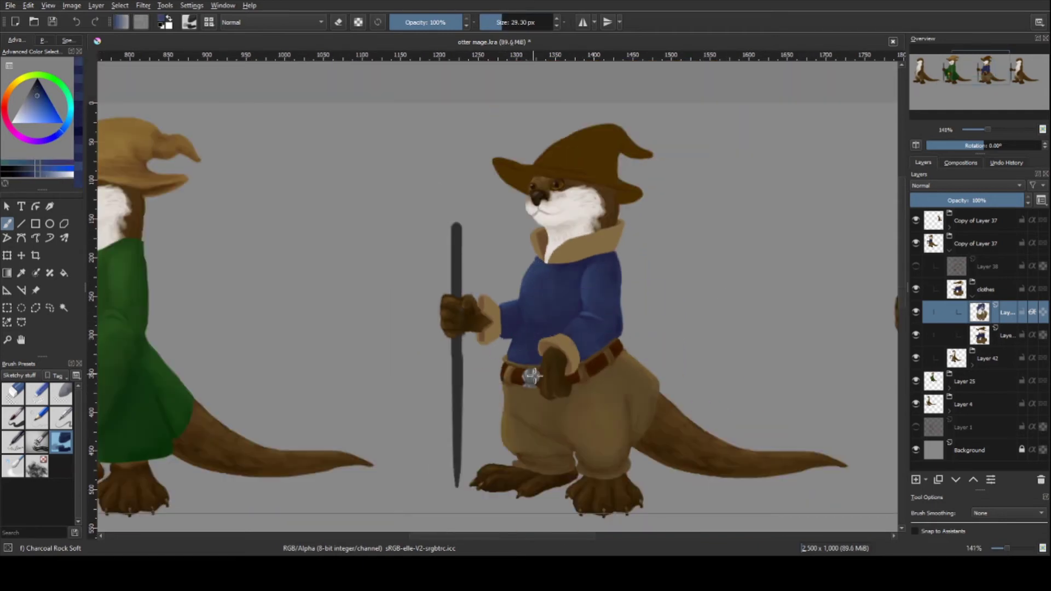
- Paint darker brown shading across the blue otter's collar with the charcoal brush
left_click_drag(544, 322, 620, 329)
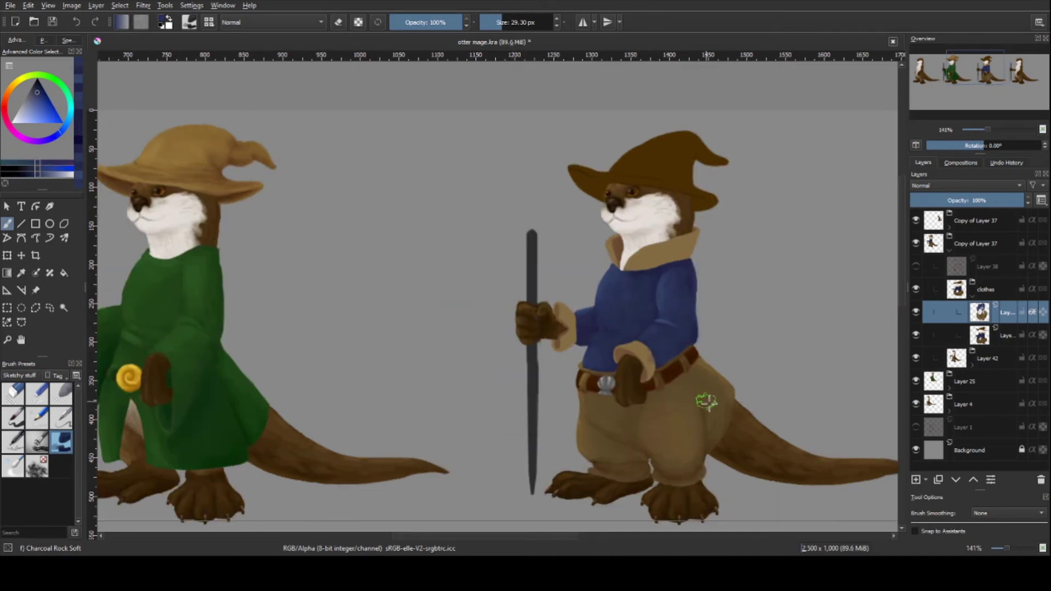
left_click(666, 353, "ctrl")
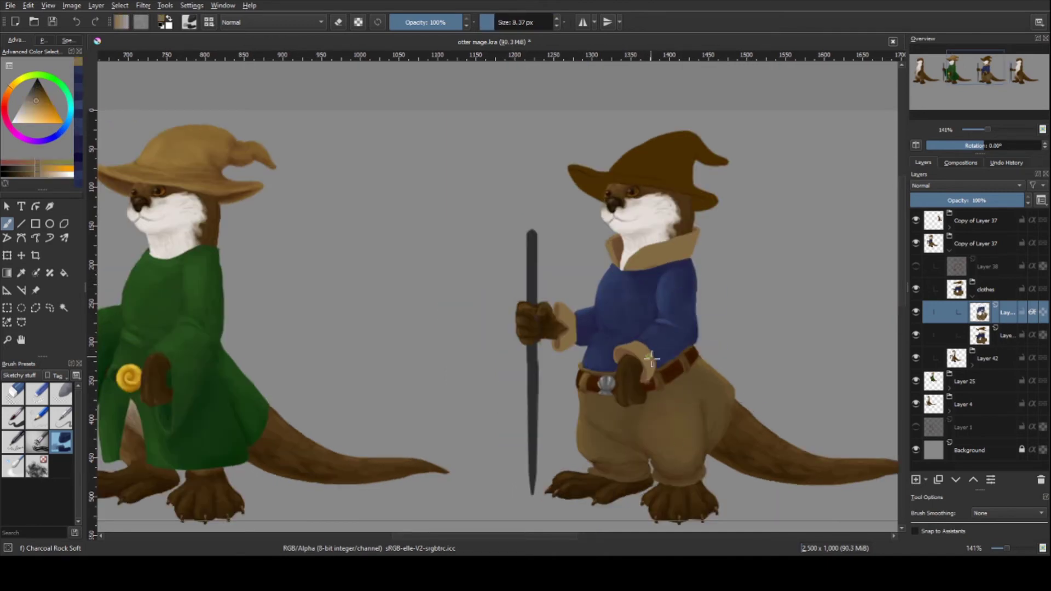
scroll(712, 423, "up", 3)
key("e")
key("Page_Down")
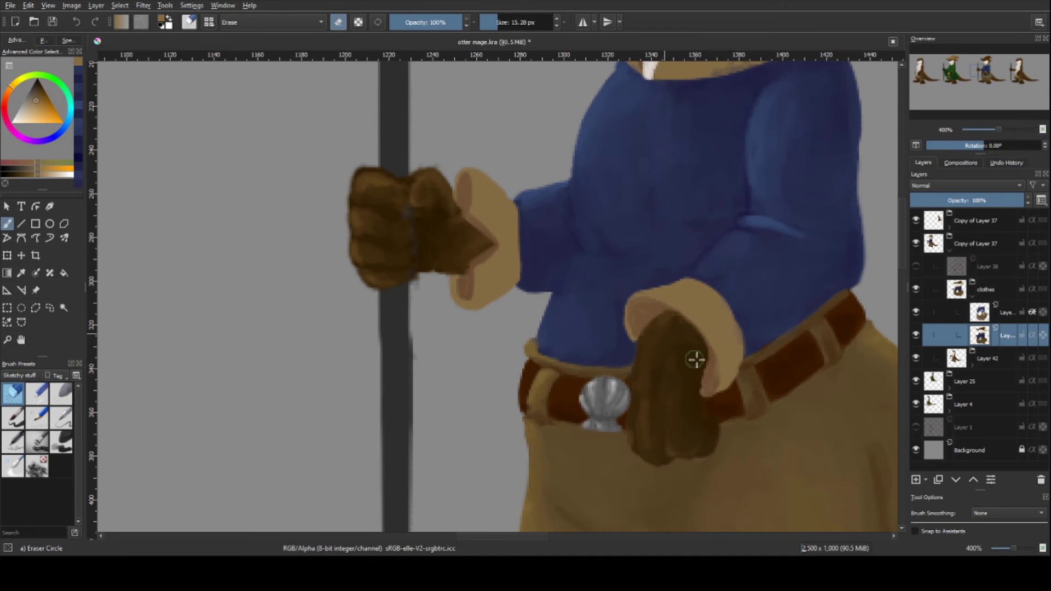
key("Page_Up")
scroll(676, 270, "up", 2)
scroll(592, 176, "up", 3)
key("e")
mouse_move(662, 219)
left_mouse_down()
mouse_move(712, 202)
mouse_move(756, 206)
left_mouse_up()
left_click_drag(652, 239, 592, 190)
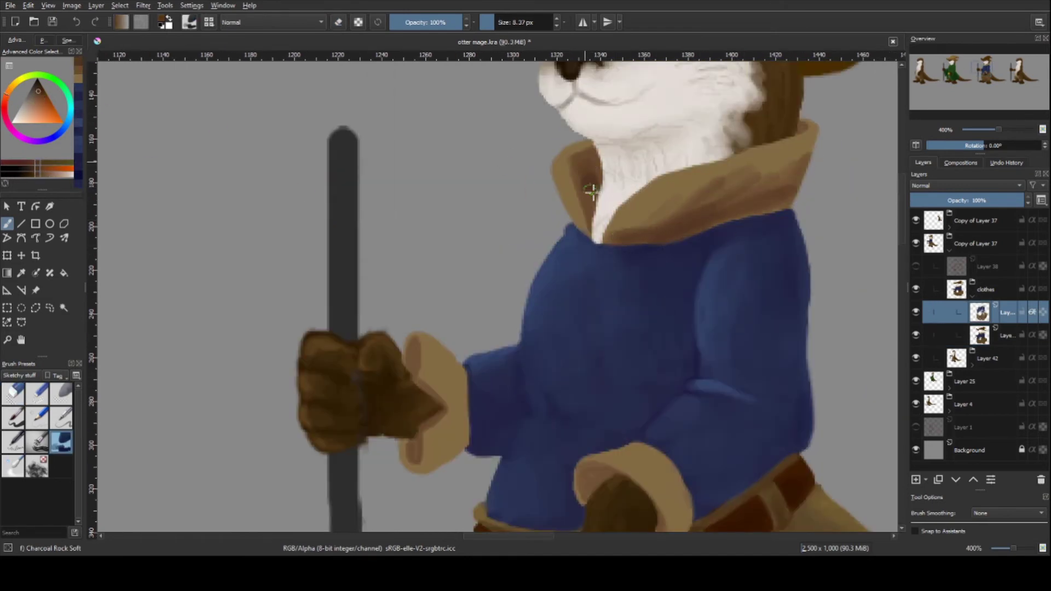
scroll(629, 345, "down", 3)
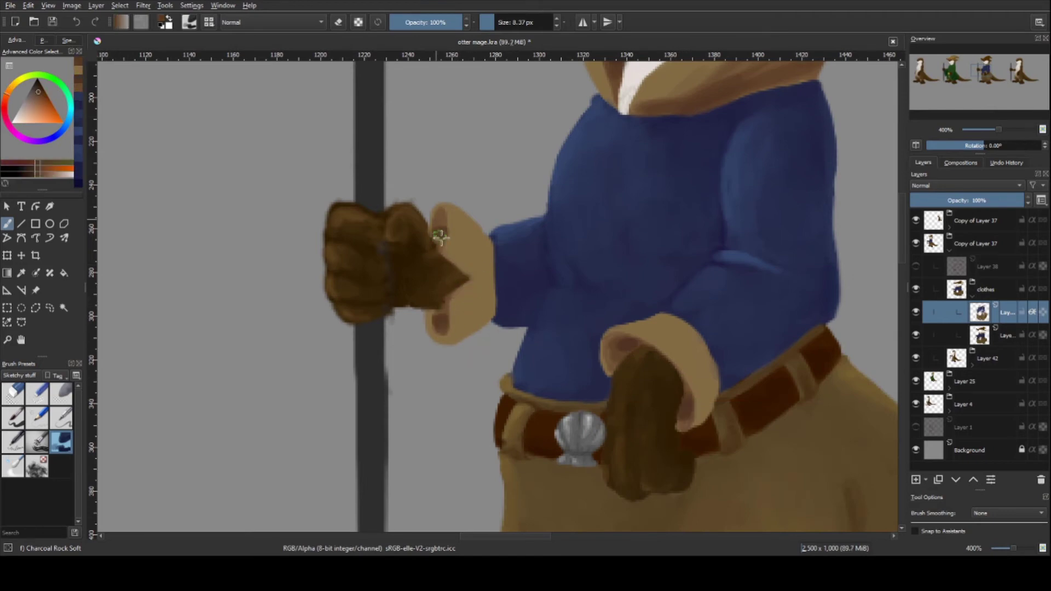
- Repaint the upper and lower sleeve cuffs in tan
mouse_move(441, 237)
left_mouse_down()
mouse_move(471, 235)
mouse_move(488, 287)
mouse_move(452, 340)
left_mouse_up()
left_click(471, 235, "ctrl")
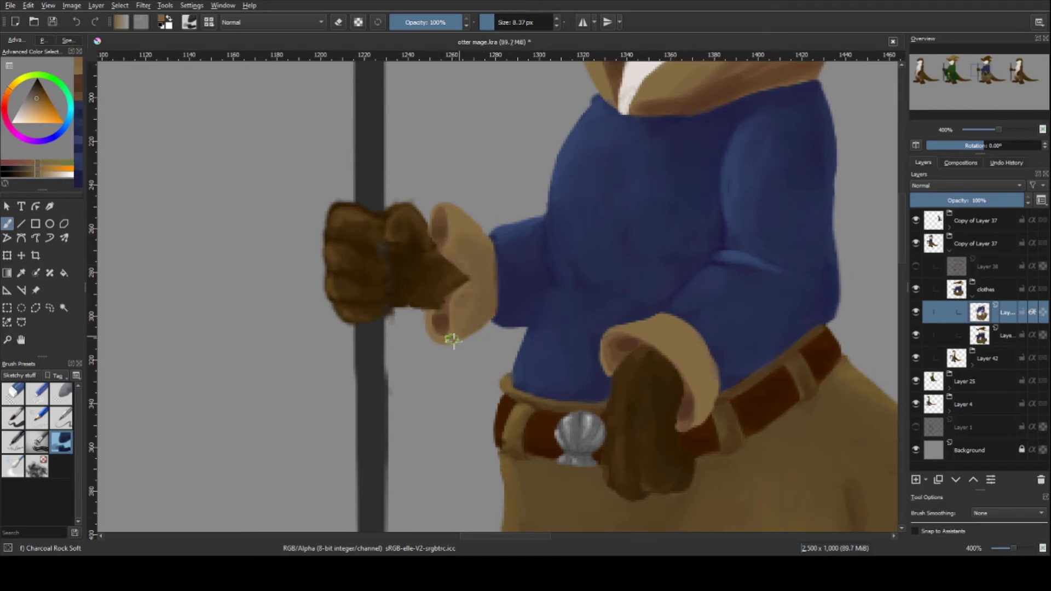
left_click(626, 347, "ctrl")
left_click_drag(626, 347, 619, 366)
left_click(720, 394, "ctrl")
mouse_move(707, 422)
left_mouse_down()
mouse_move(694, 359)
mouse_move(683, 354)
left_mouse_up()
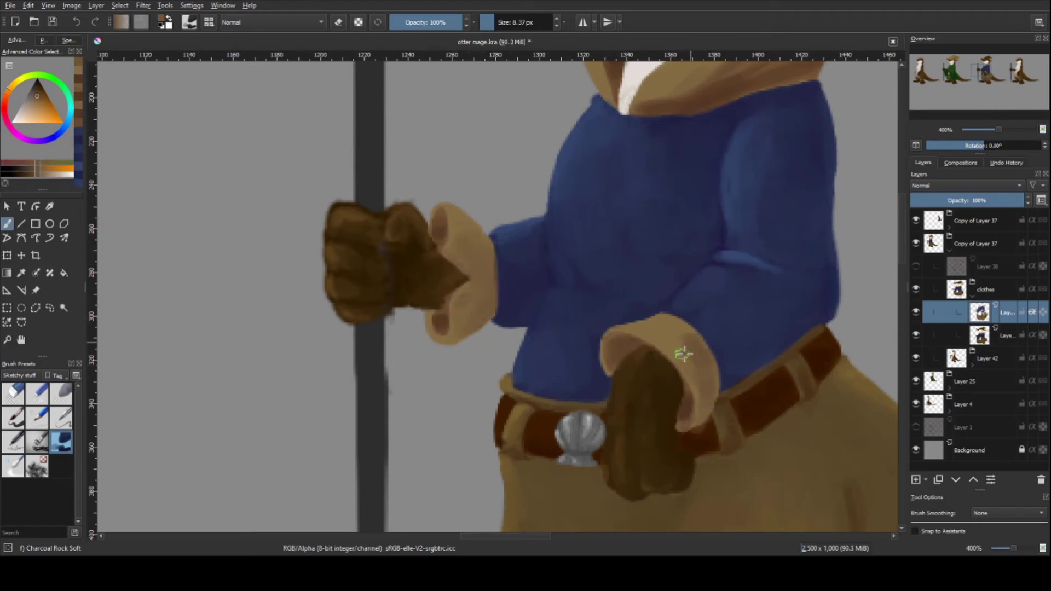
- Lighten the top and bottom edges of both cuffs with a paler tan
left_click(693, 378, "ctrl")
left_click_drag(624, 334, 684, 321)
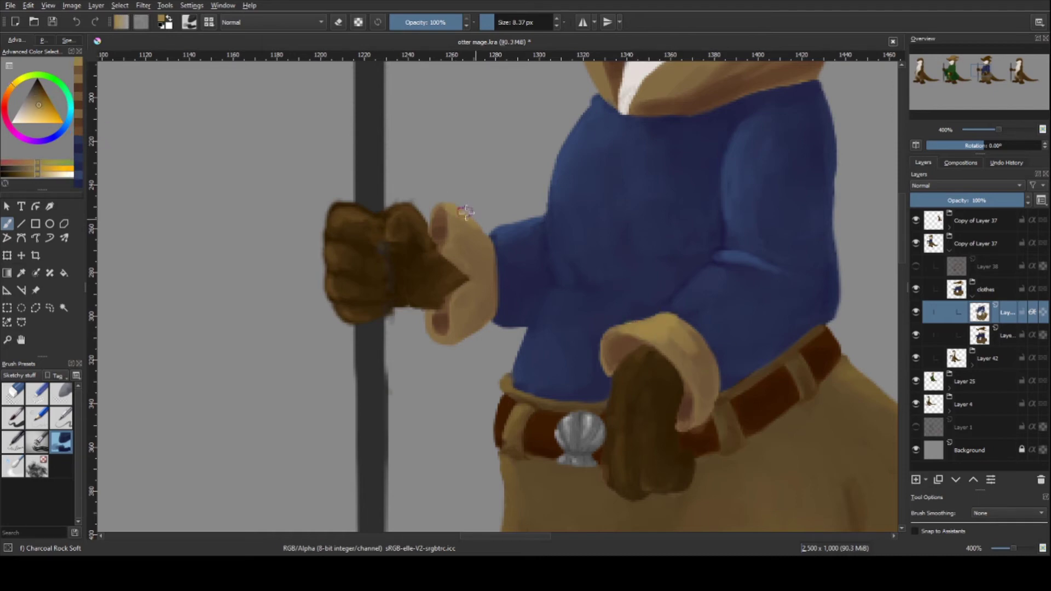
left_click_drag(466, 212, 441, 208)
left_click_drag(433, 337, 470, 323)
left_click(474, 242, "ctrl")
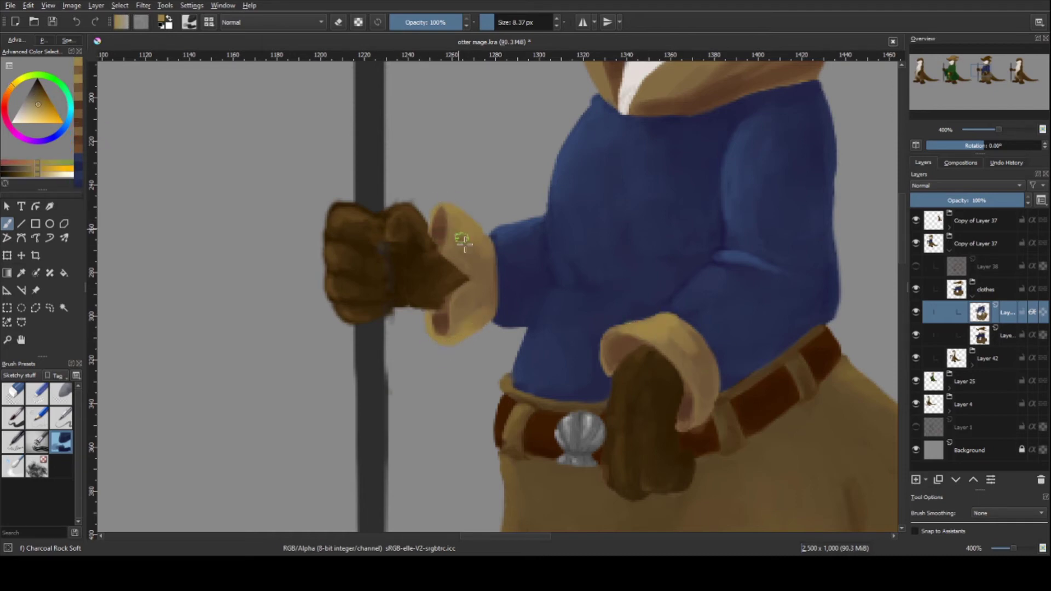
mouse_move(583, 331)
left_mouse_down()
mouse_move(684, 344)
mouse_move(644, 327)
left_mouse_up()
- On the clothing layer, repaint the collar shading with a yellower tan
key("2")
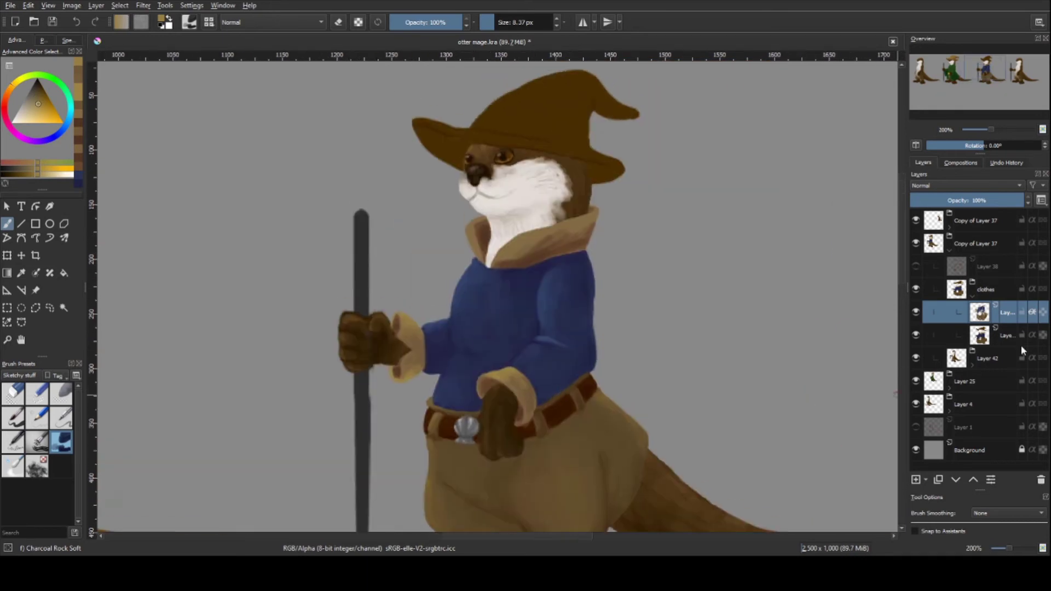
scroll(420, 310, "up", 3, "ctrl")
scroll(385, 183, "up", 3, "ctrl")
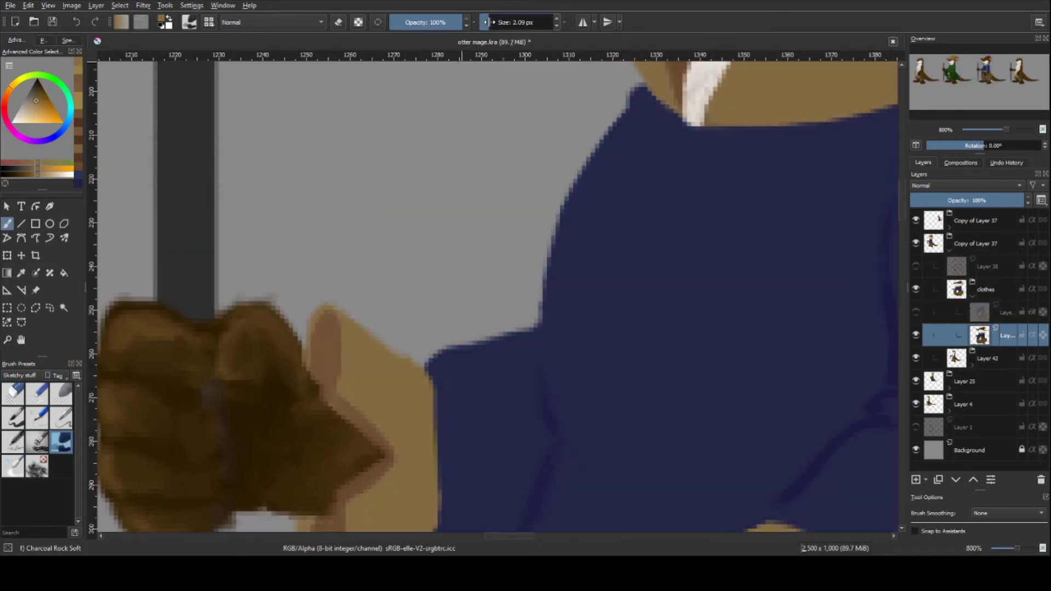
scroll(608, 343, "down", 2, "ctrl")
scroll(524, 216, "down", 2, "ctrl")
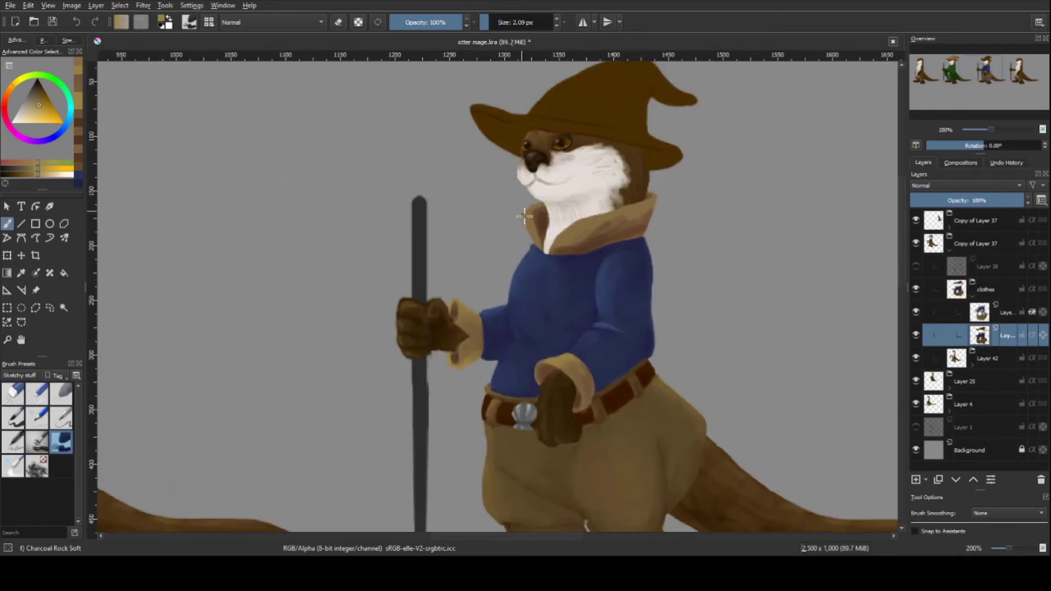
left_click(997, 312)
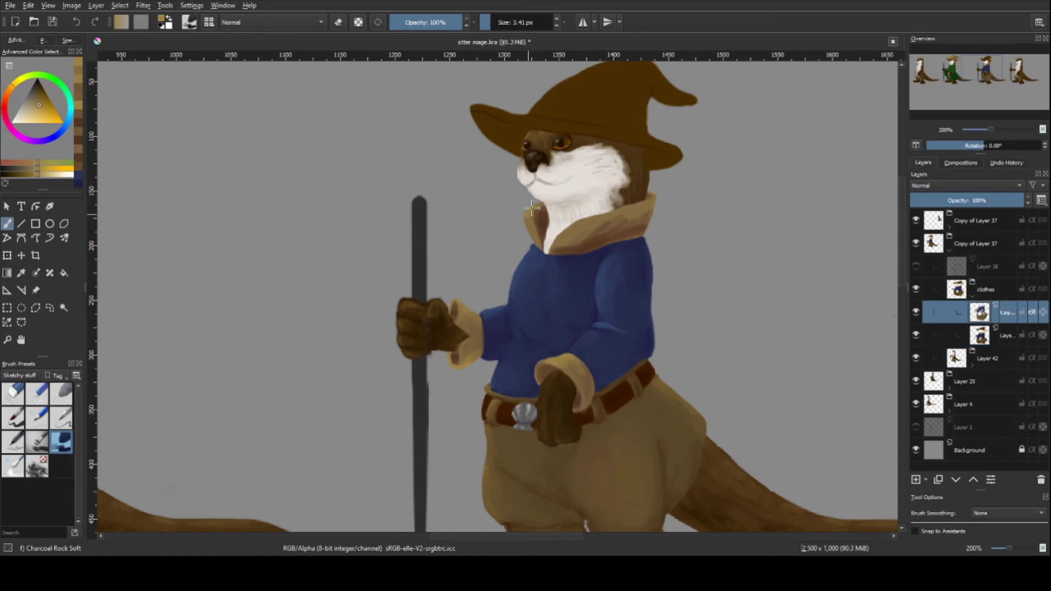
scroll(545, 201, "up", 2, "ctrl")
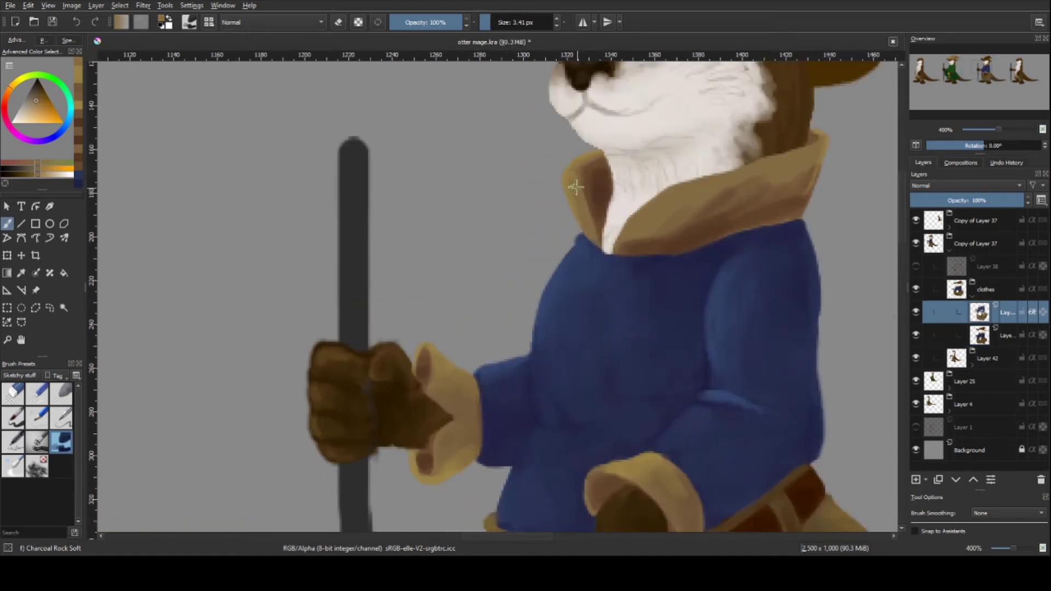
left_click(15, 96)
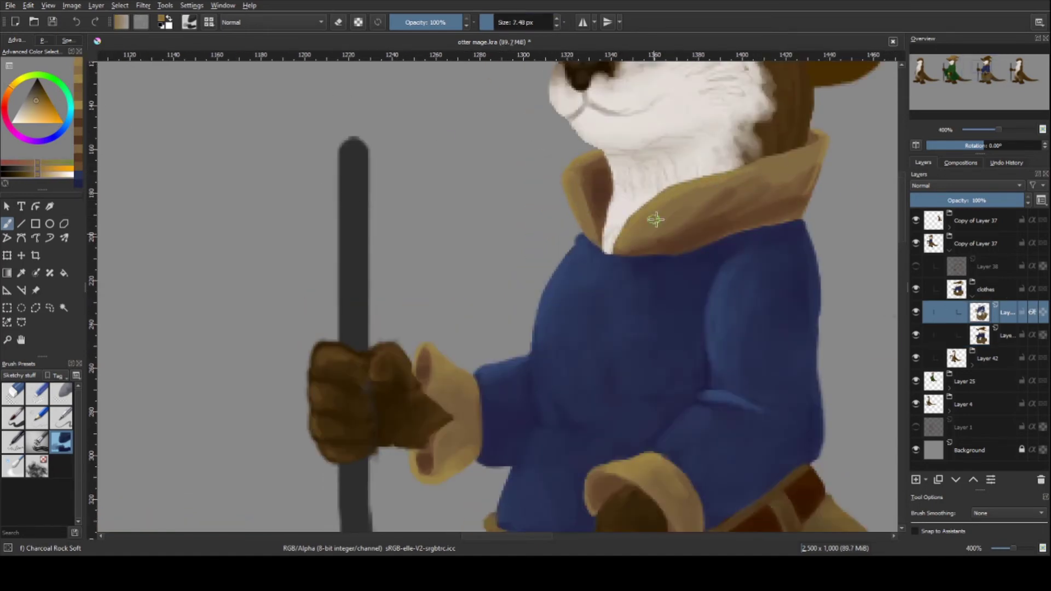
left_click(729, 231, "ctrl")
mouse_move(747, 198)
left_mouse_down()
mouse_move(704, 209)
mouse_move(779, 170)
left_mouse_up()
- With a smaller brush, repaint the collar near the neck and brighten its right edge
left_click(496, 23)
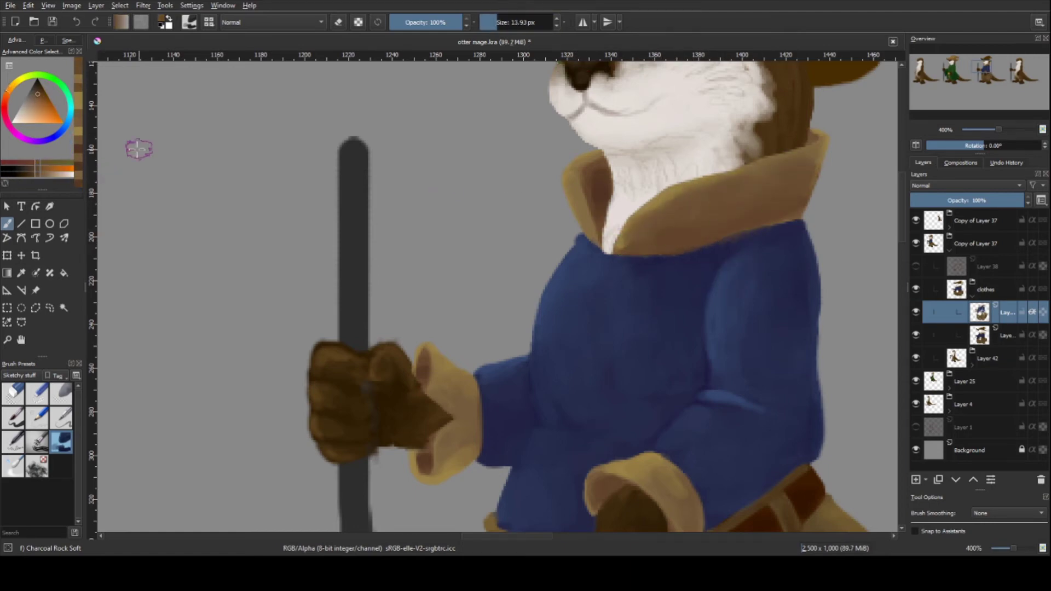
left_click(671, 246, "ctrl")
mouse_move(589, 222)
left_mouse_down()
mouse_move(688, 211)
mouse_move(789, 173)
left_mouse_up()
left_click(699, 230, "ctrl")
left_click(564, 274, "ctrl")
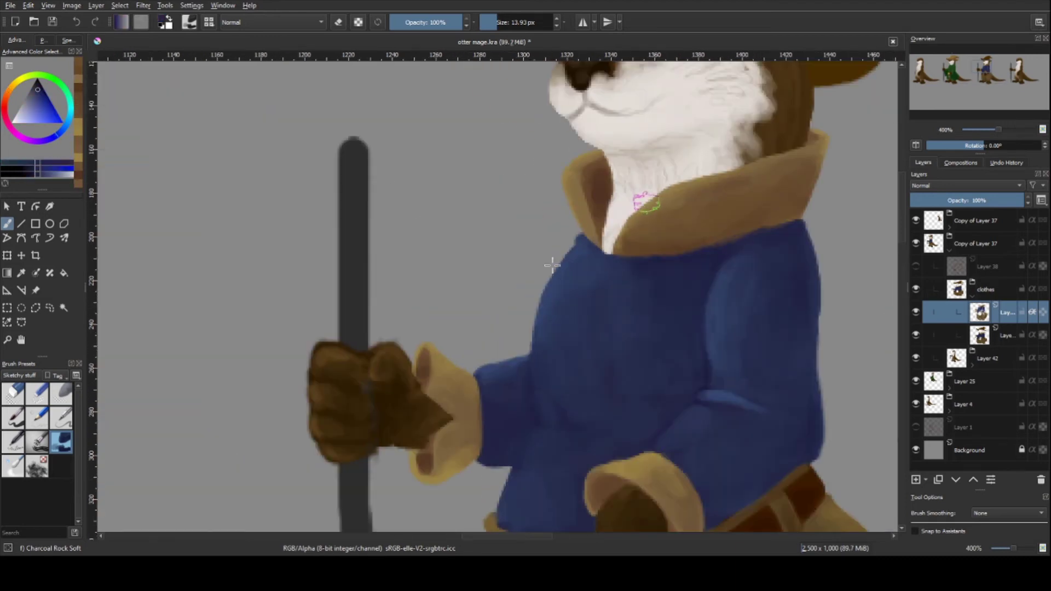
left_click(575, 171, "ctrl")
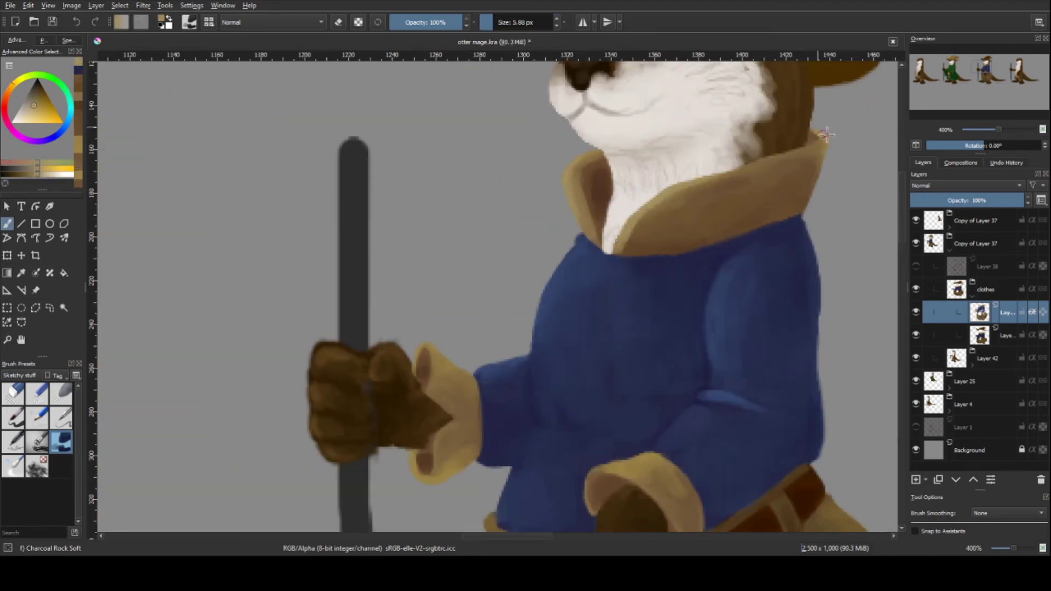
mouse_move(827, 134)
left_mouse_down()
mouse_move(809, 152)
mouse_move(793, 228)
left_mouse_up()
- Darken the collar's right edge with reddish brown, then zoom out to all four otters
left_click(595, 190, "ctrl")
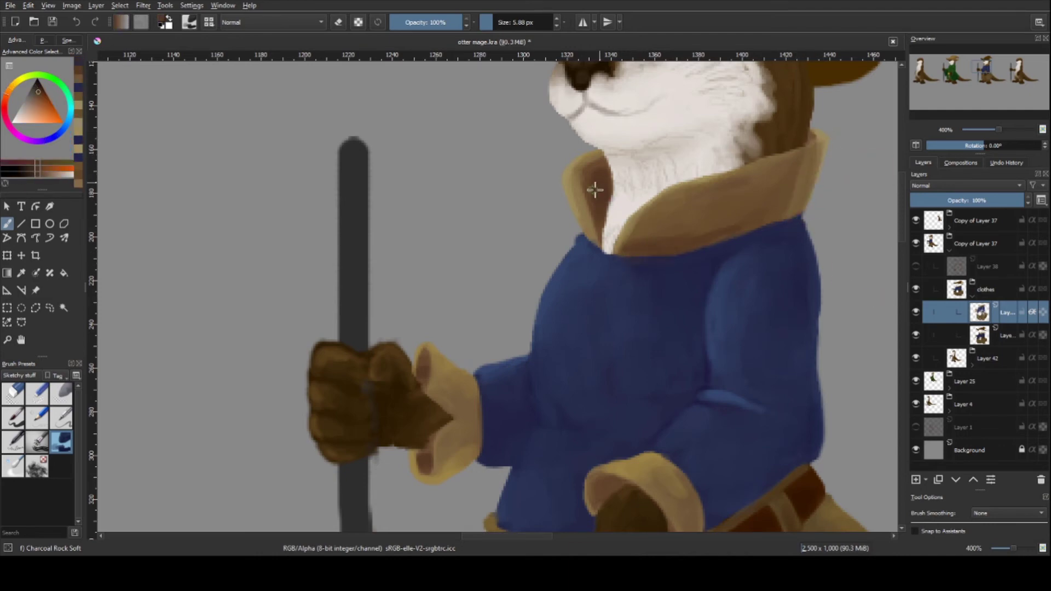
key("minus")
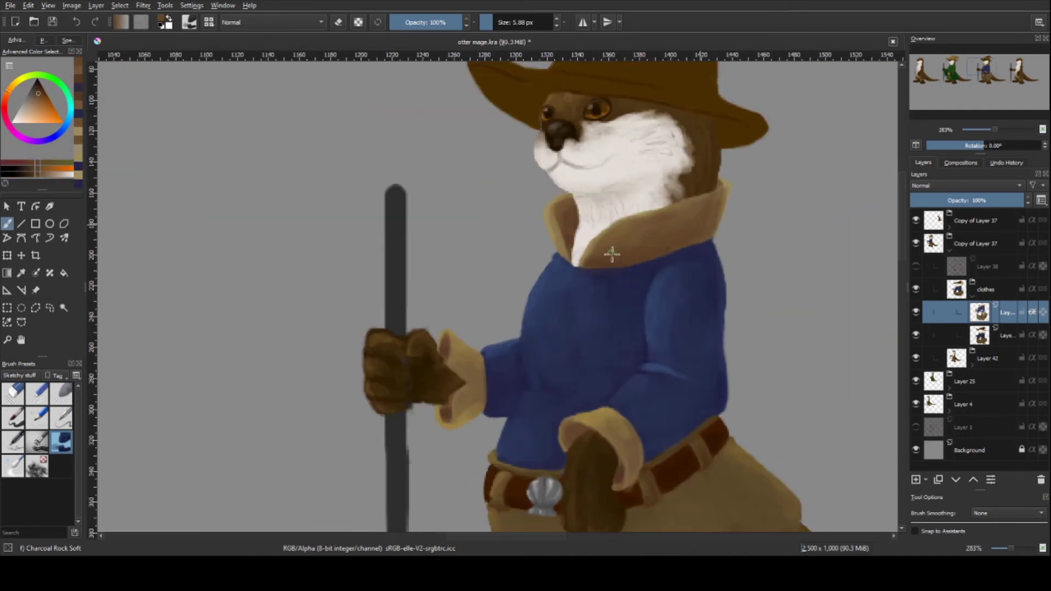
left_click(612, 254, "ctrl")
left_click_drag(607, 255, 640, 254)
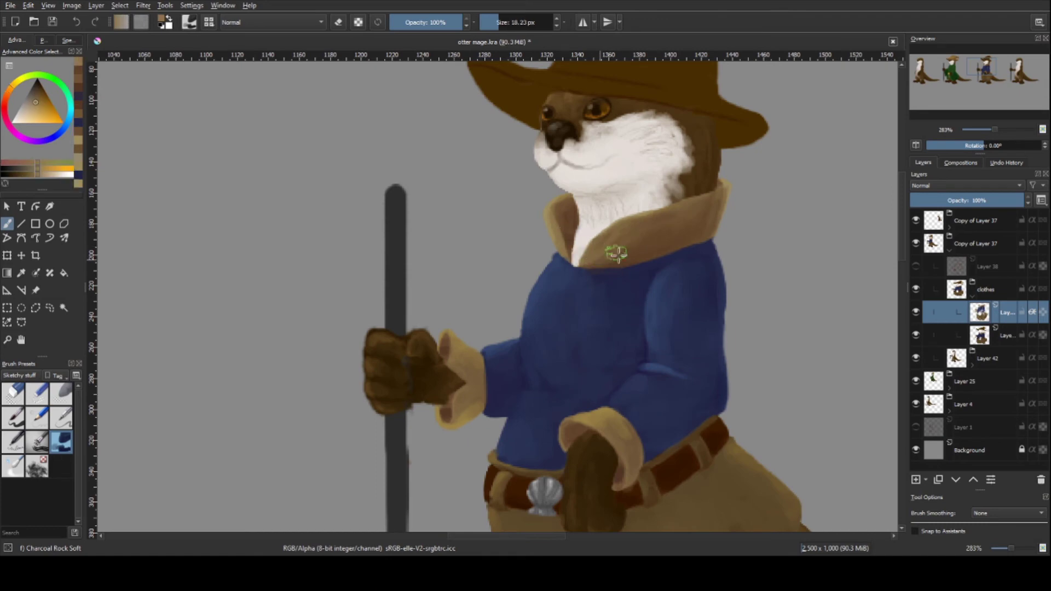
left_click(706, 224, "ctrl")
key("minus")
key("minus")
key("minus")
- Zoom in on the blue otter's hat and sample its brown tones
key("ctrl+shift+0")
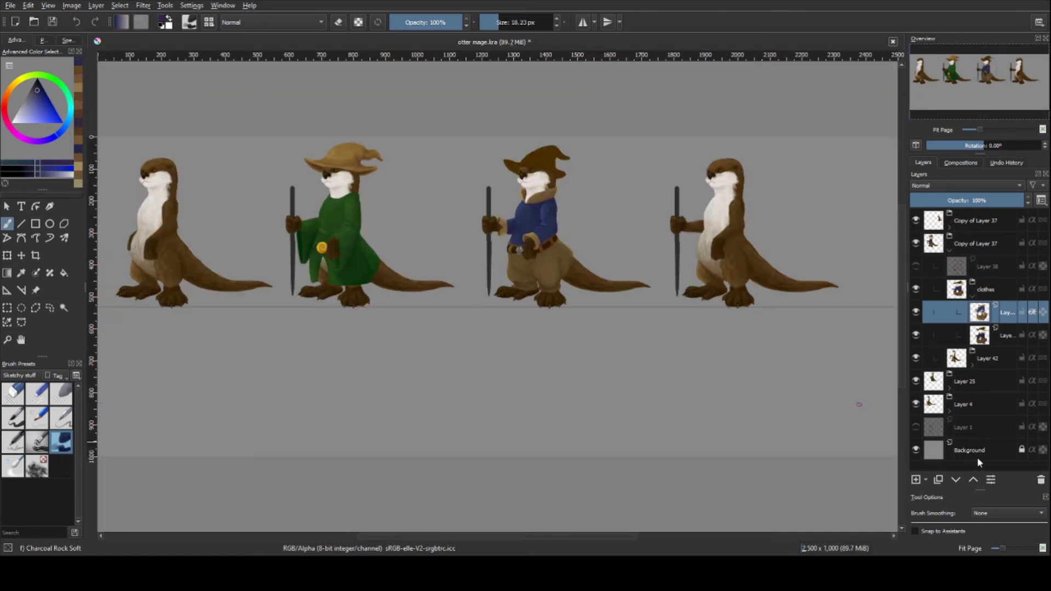
scroll(534, 368, "up", 3)
scroll(593, 369, "up", 3)
key("bracketleft")
key("bracketleft")
key("bracketleft")
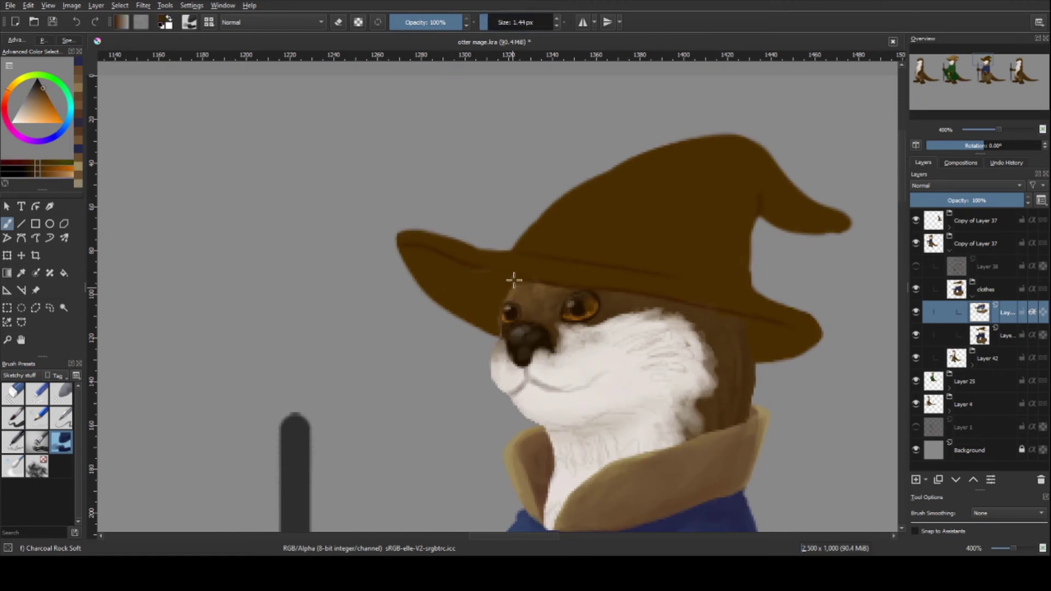
left_click(475, 273, "ctrl")
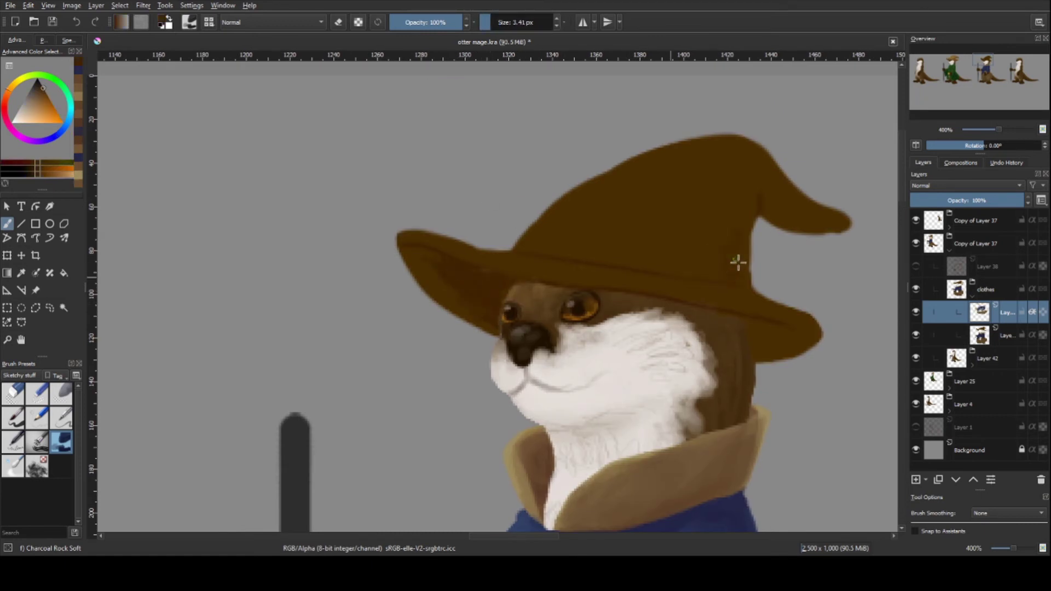
left_click(508, 286, "ctrl")
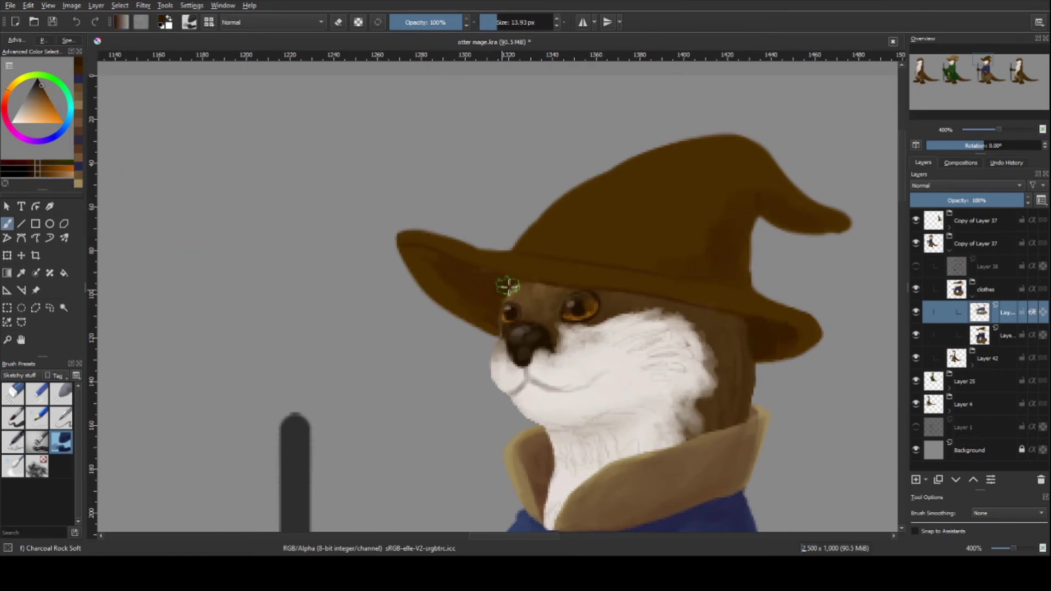
key("1")
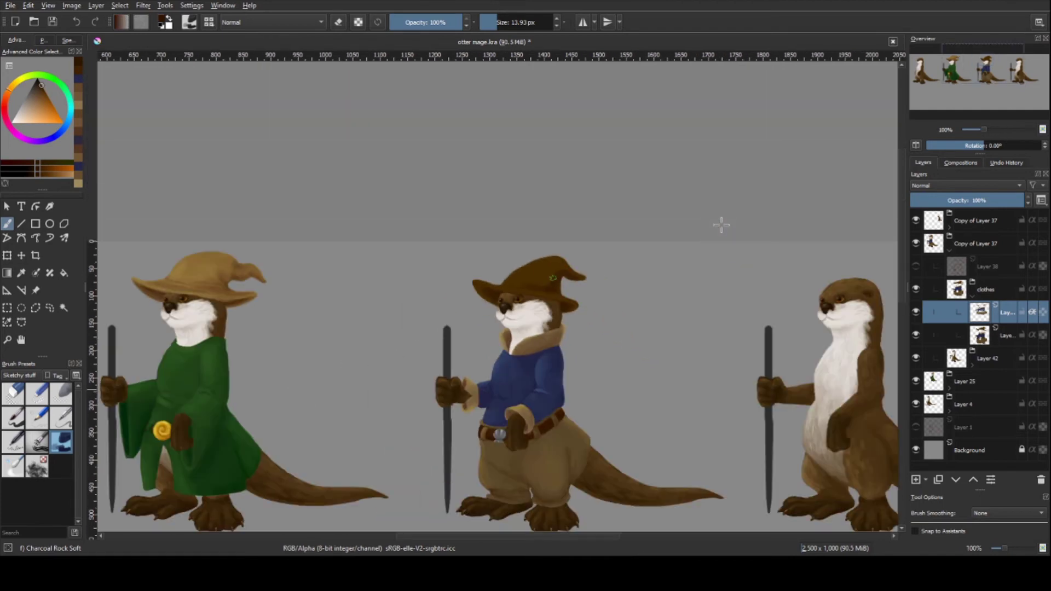
scroll(662, 270, "up", 1)
scroll(594, 422, "up", 3)
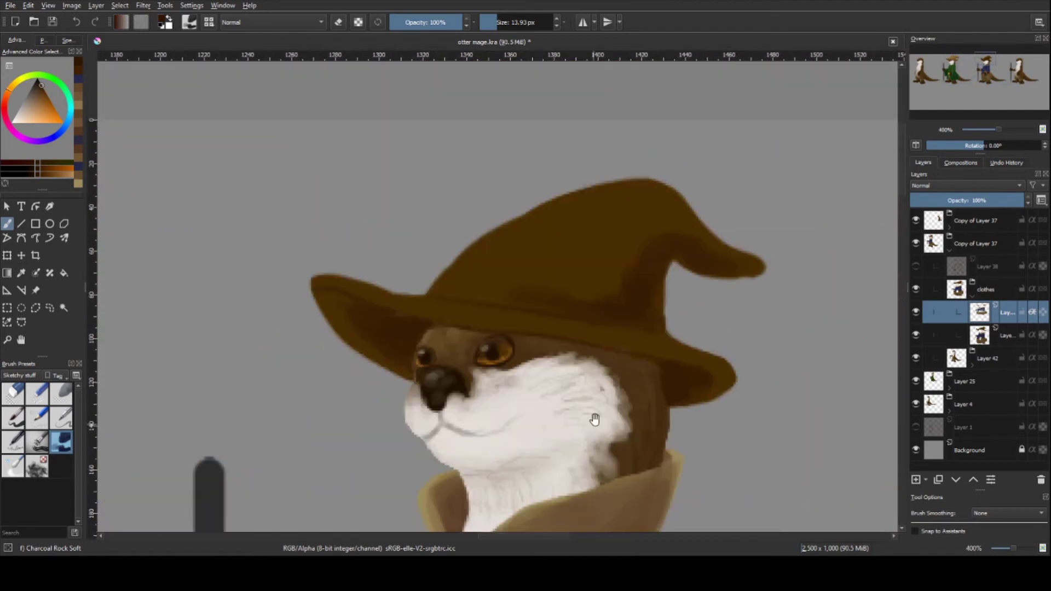
- Repaint the hat in a lighter olive-gold tone and sample its darker and lighter shades
left_click(696, 324, "ctrl")
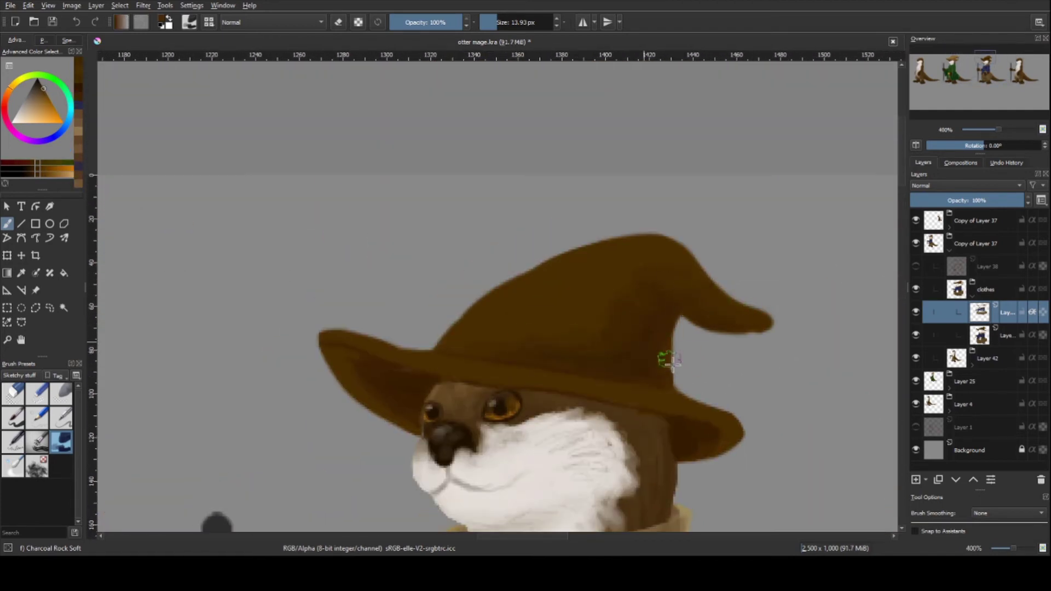
left_click(558, 332, "ctrl")
left_click_drag(323, 345, 527, 312)
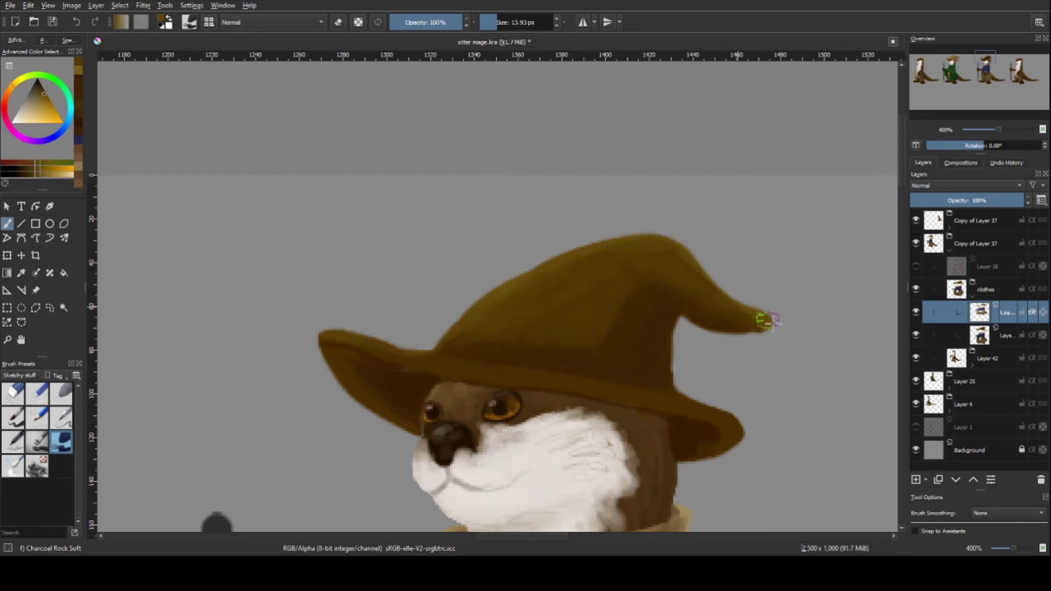
left_click(762, 318, "ctrl")
left_click(568, 347, "ctrl")
left_click(687, 290, "ctrl")
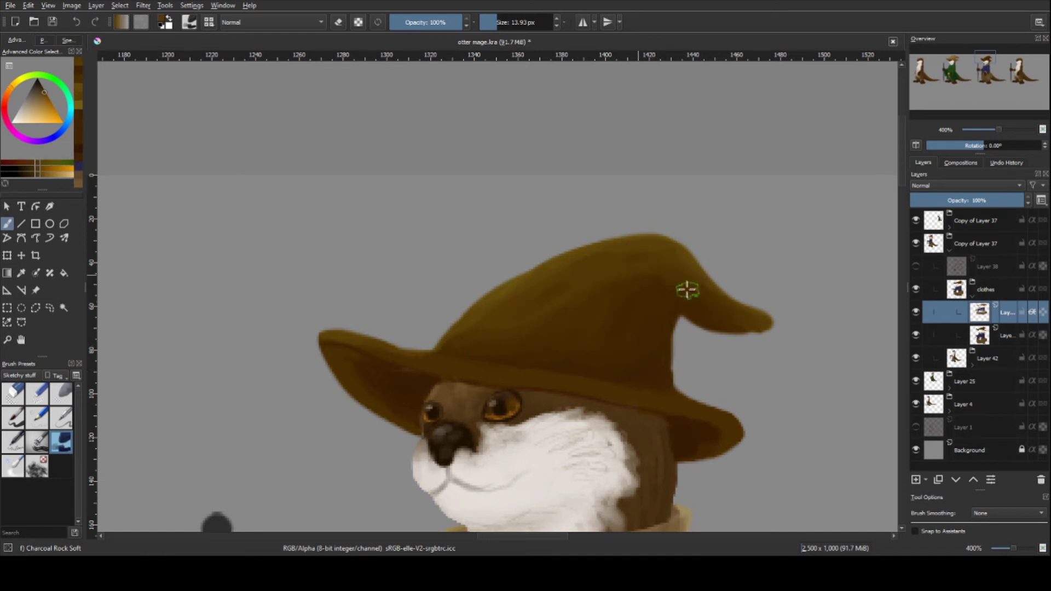
left_click(562, 340, "ctrl")
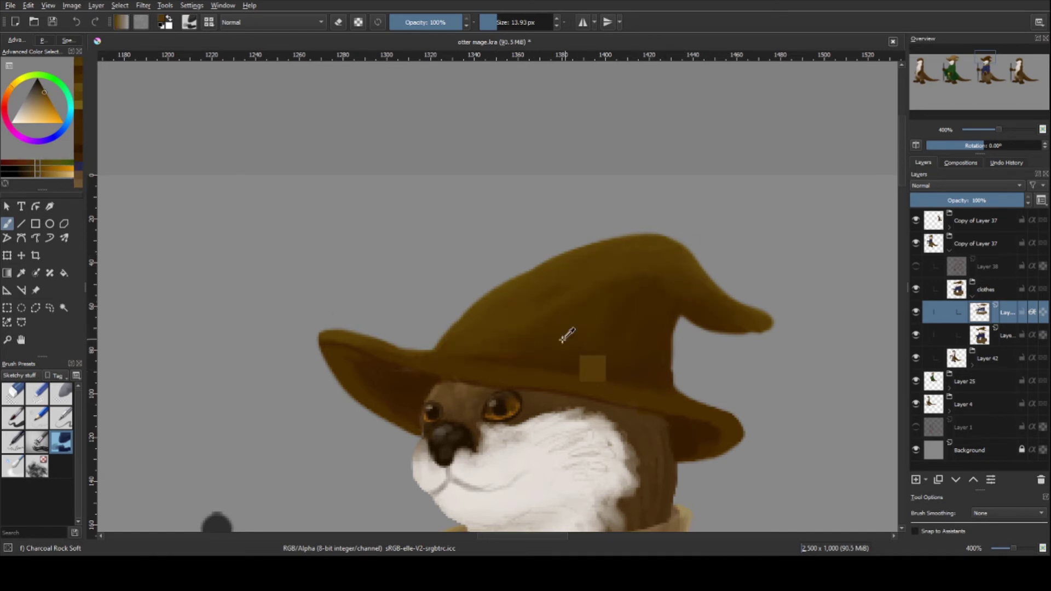
- Paint light highlights along the hat's left slope, crown and brim
left_click(44, 96)
left_click_drag(514, 274, 471, 328)
left_click_drag(618, 252, 499, 324)
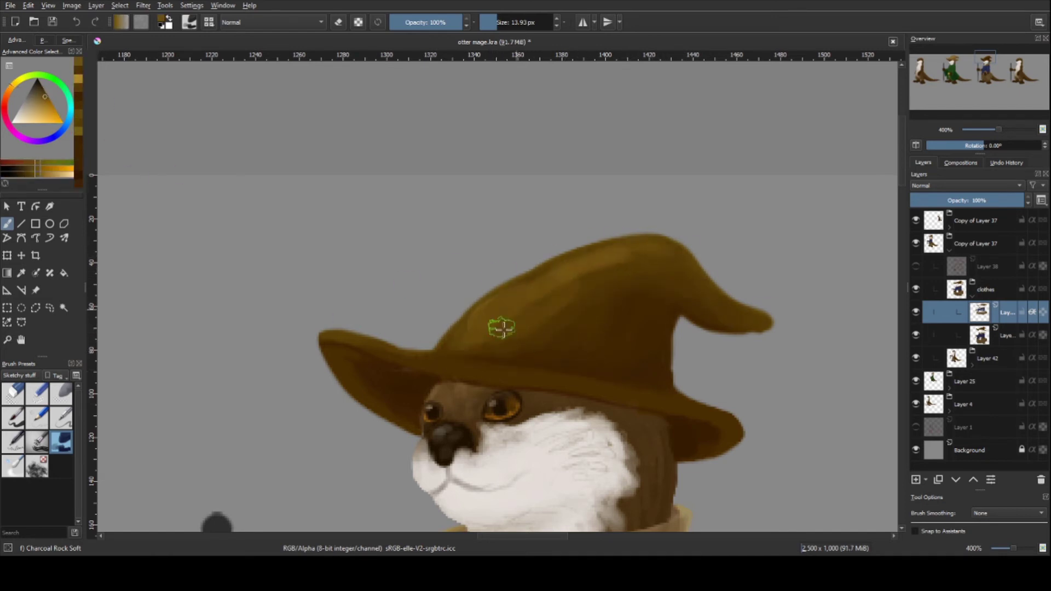
left_click_drag(679, 254, 476, 355)
left_click_drag(410, 356, 721, 435)
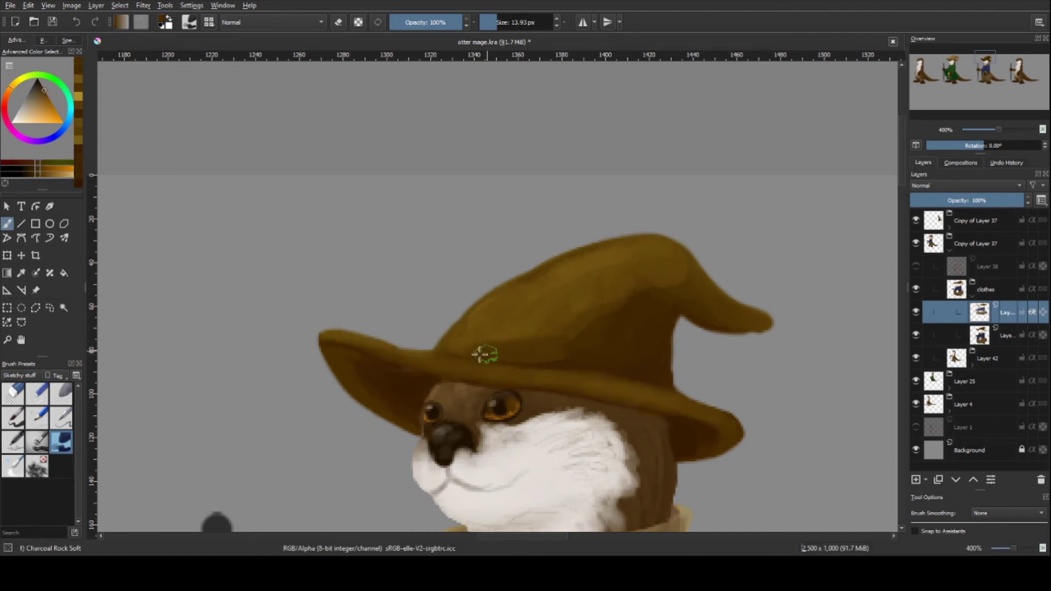
left_click(662, 318, "ctrl")
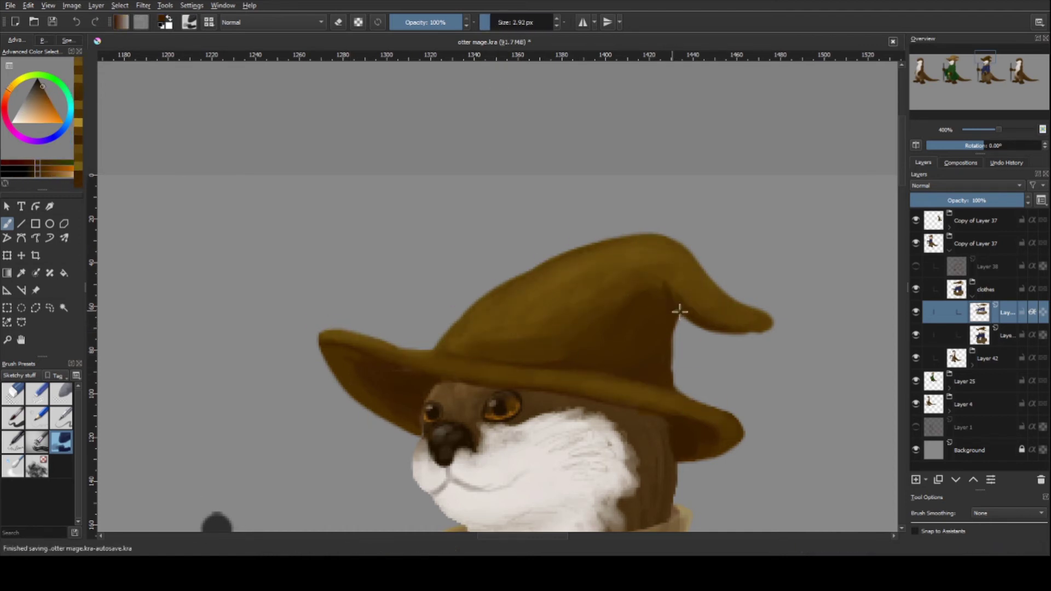
key("[")
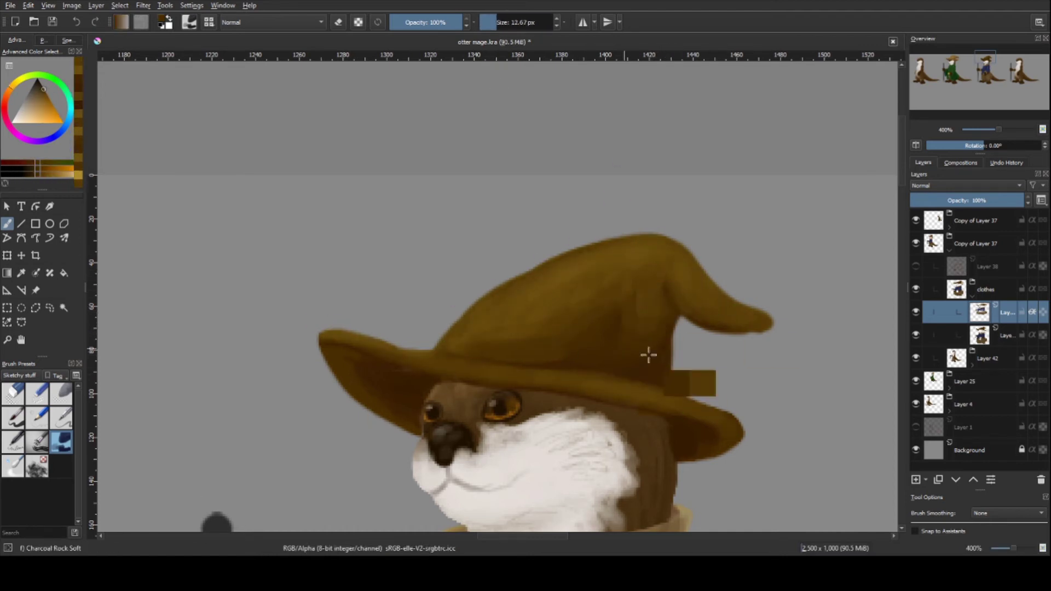
scroll(688, 272, "down", 3)
scroll(556, 234, "up", 3)
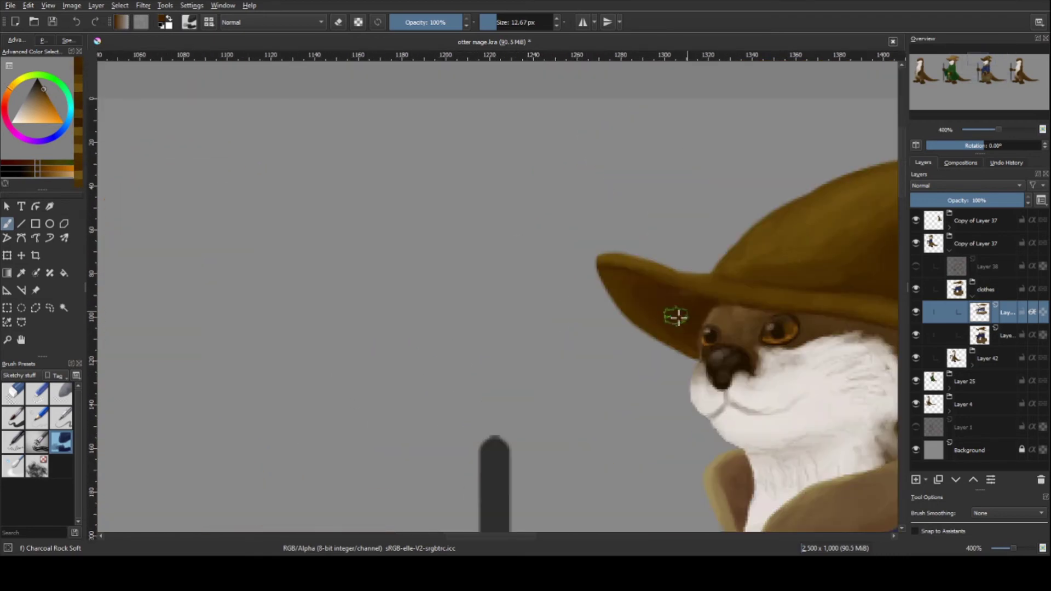
scroll(673, 314, "up", 1)
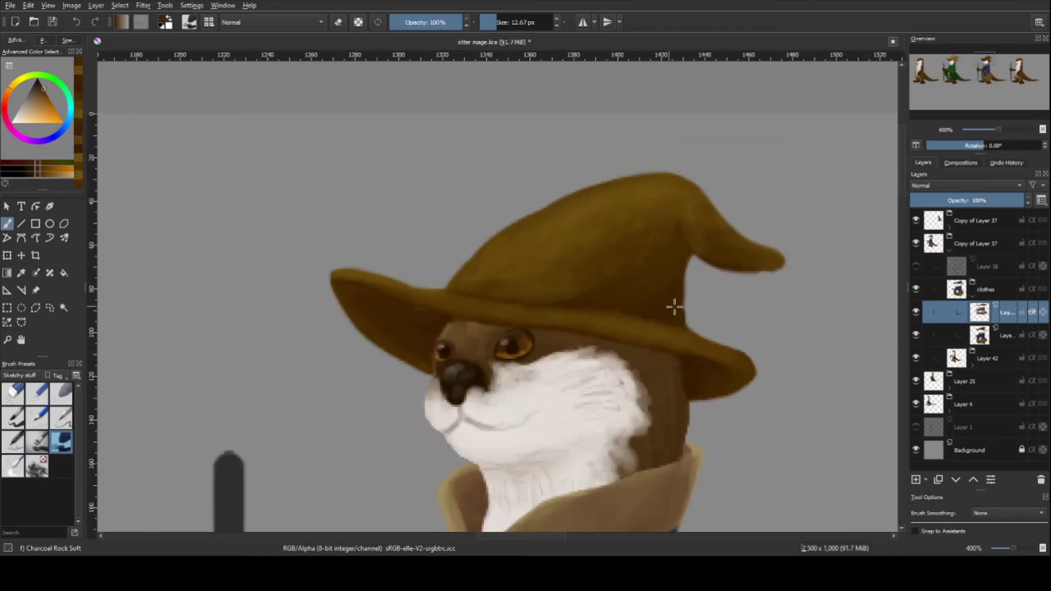
left_click(641, 308, "ctrl")
- Fit all four otters in view, then sample several blues from the blue otter's shirt, ending on a deep blue
scroll(640, 308, "down", 3)
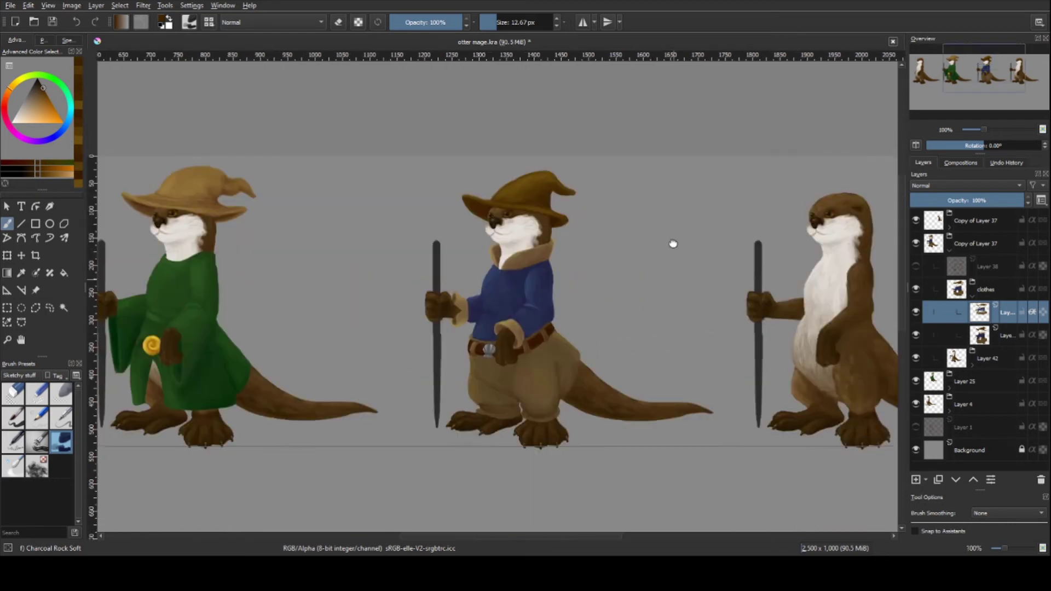
left_click(981, 513)
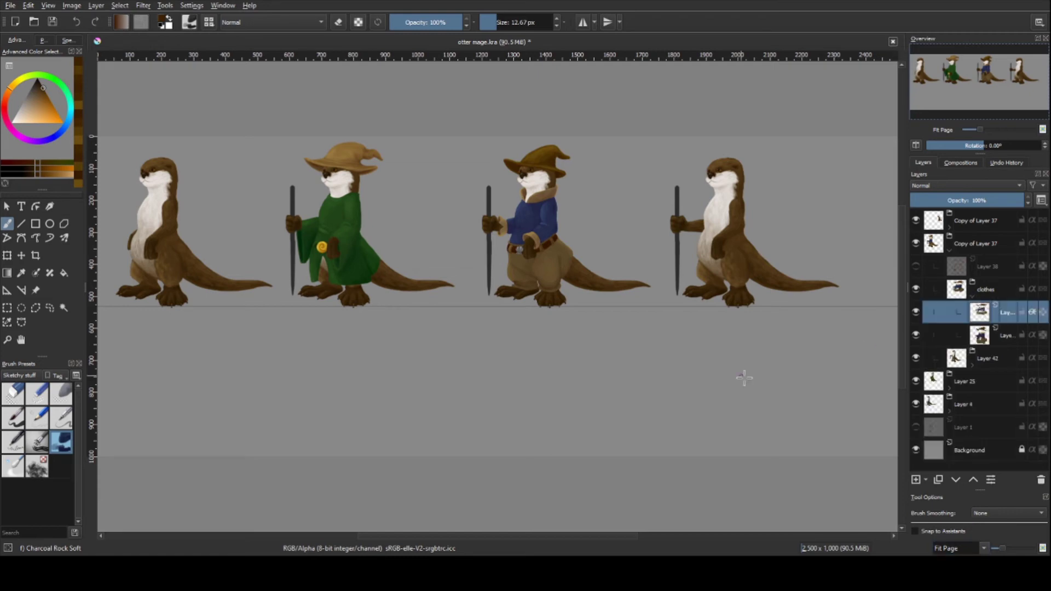
scroll(549, 335, "up", 4)
left_click(569, 301, "ctrl")
left_click(556, 374, "ctrl")
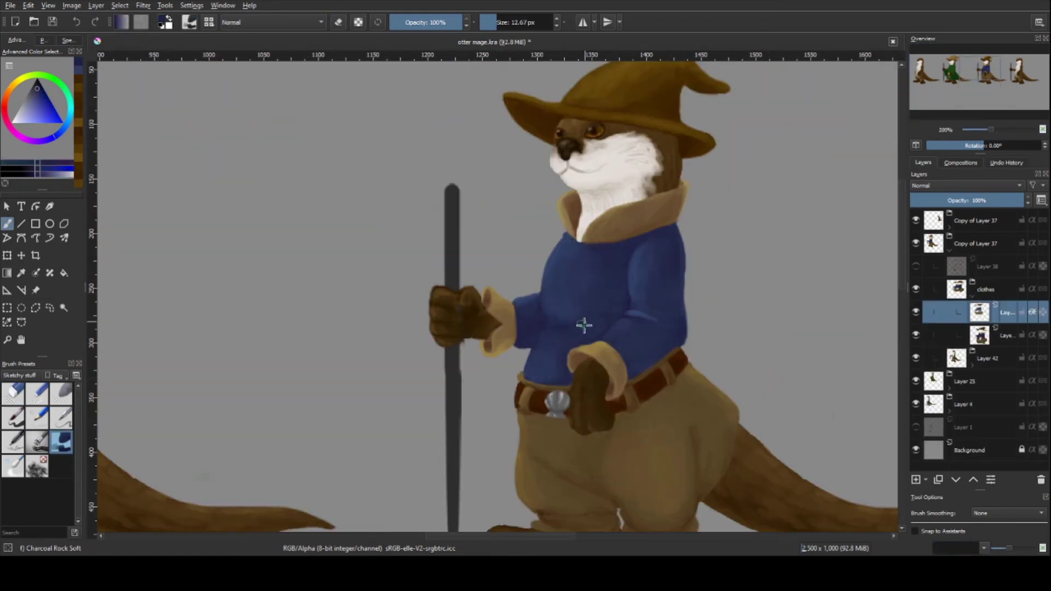
scroll(597, 323, "down", 4)
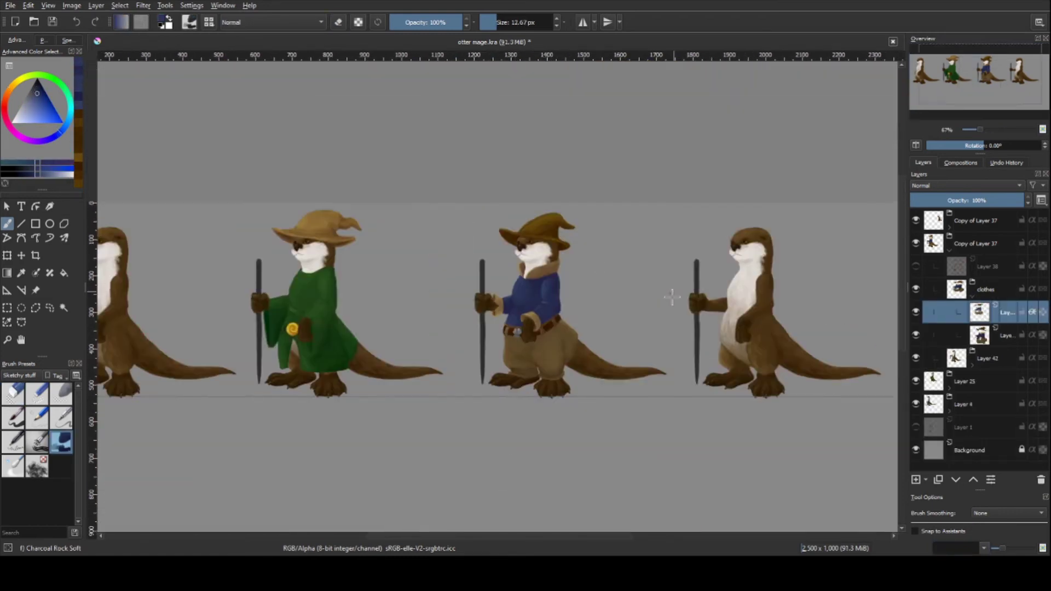
scroll(603, 341, "up", 4)
left_click(616, 267, "ctrl")
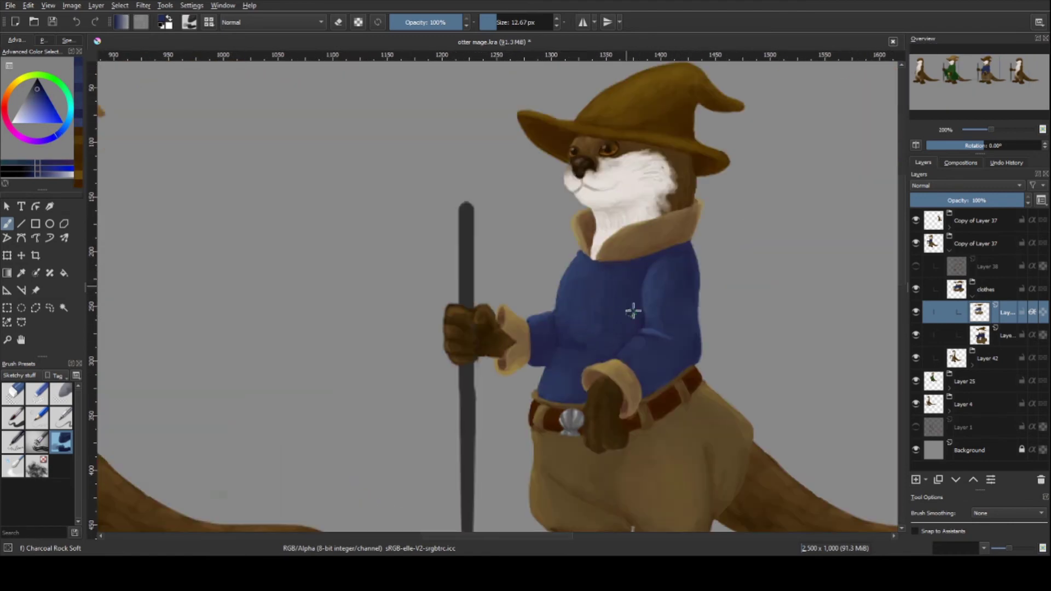
scroll(585, 351, "down", 4)
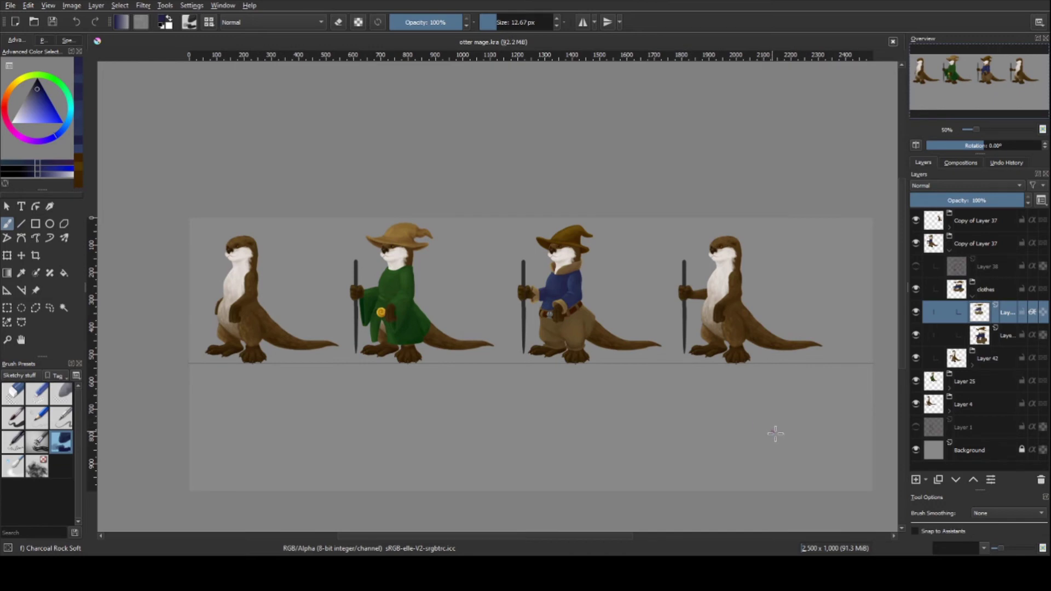
- Create a clipping group named 'clothes' and select the layer to paint on
left_click(985, 289)
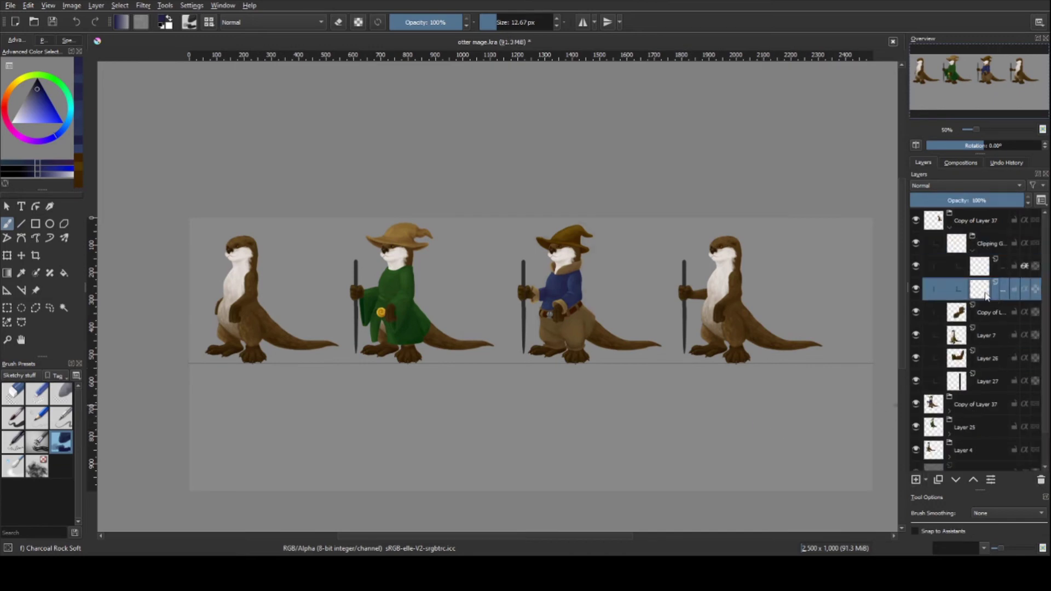
double_click(986, 243)
type("clothes")
key("Return")
left_click(1025, 268)
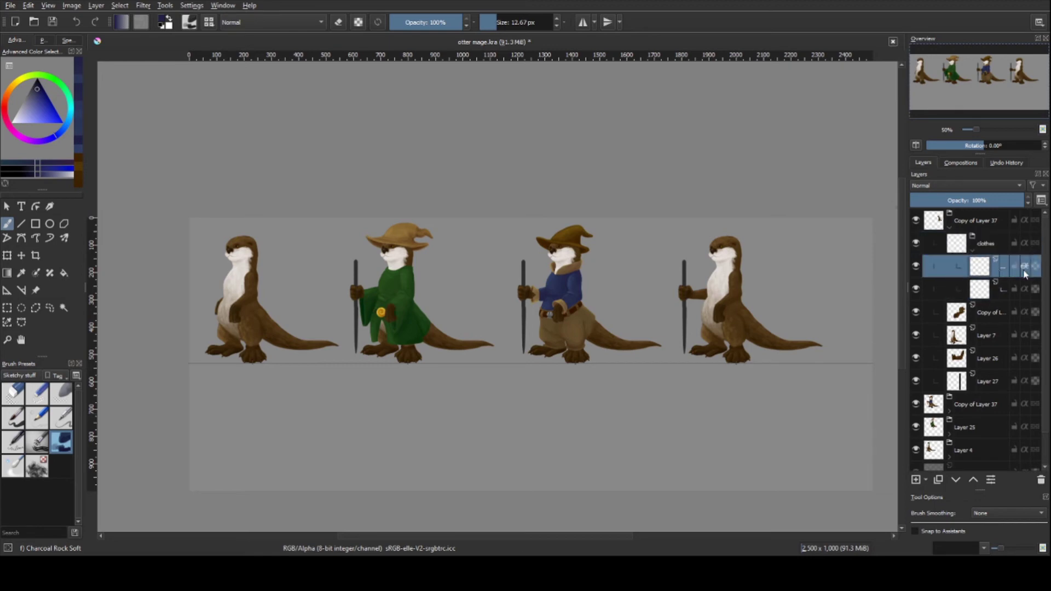
- Sketch a red neck clasp and rope lines down the fourth otter, erasing excess near the foot
scroll(662, 288, "up", 2)
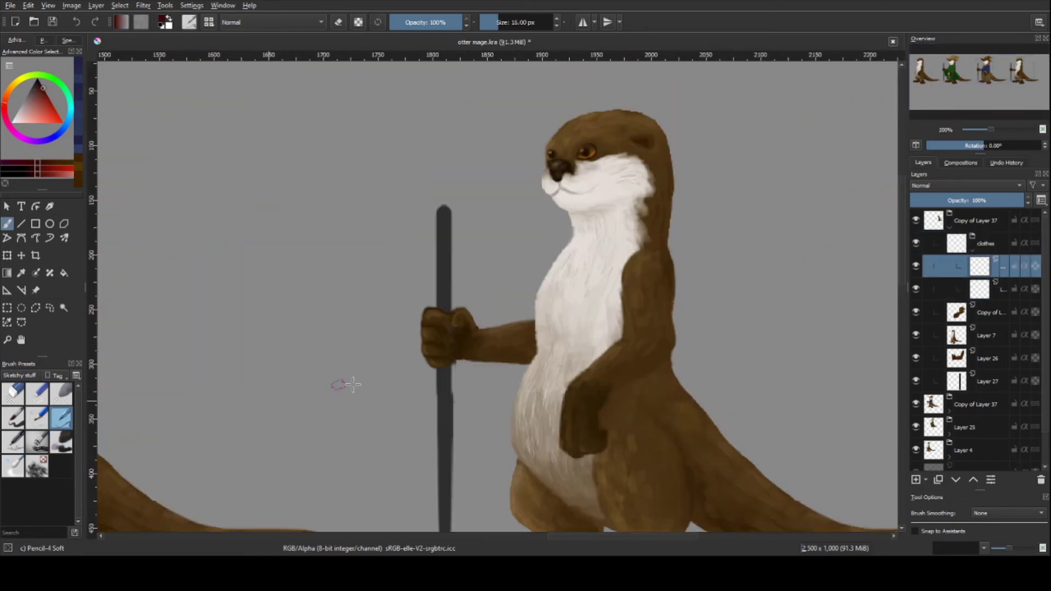
mouse_move(567, 255)
left_mouse_down()
mouse_move(596, 254)
mouse_move(687, 384)
left_mouse_up()
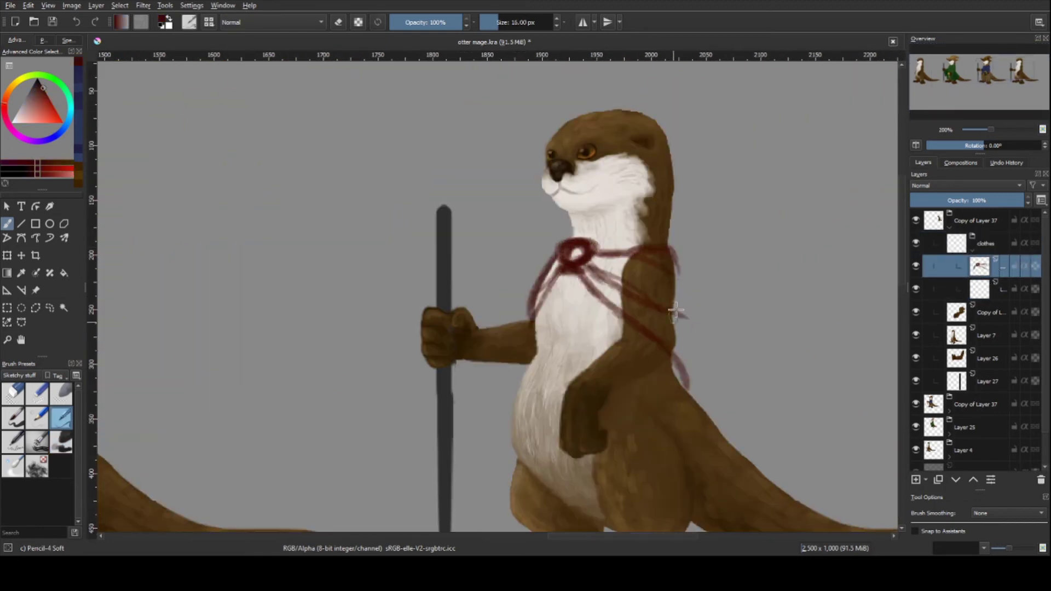
left_click_drag(673, 249, 706, 400)
scroll(657, 328, "down", 3)
left_click_drag(512, 219, 455, 441)
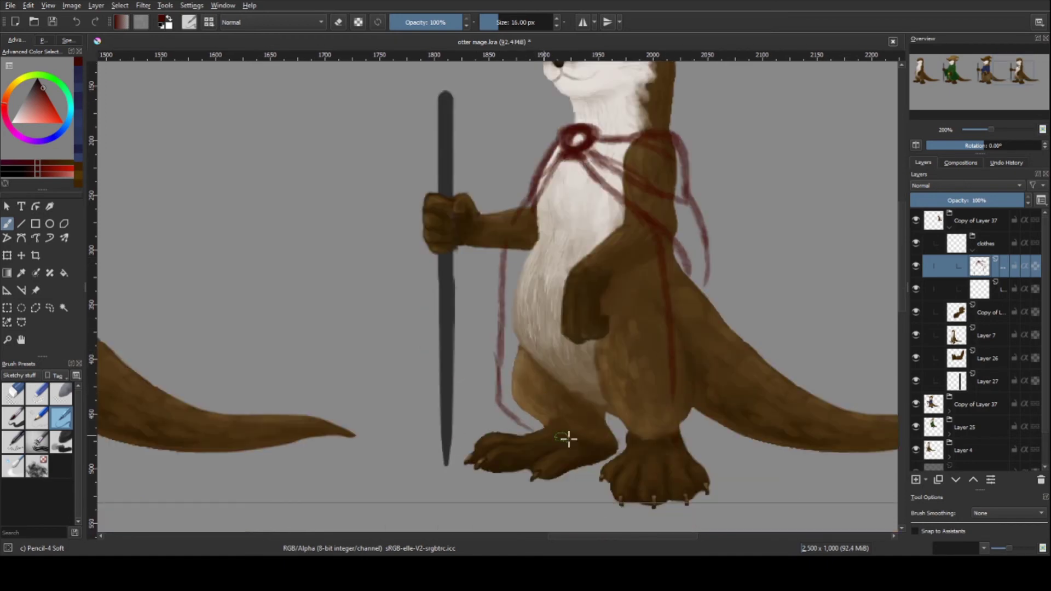
left_click_drag(673, 433, 758, 473)
scroll(758, 471, "right", 3)
key("e")
left_click_drag(580, 181, 586, 268)
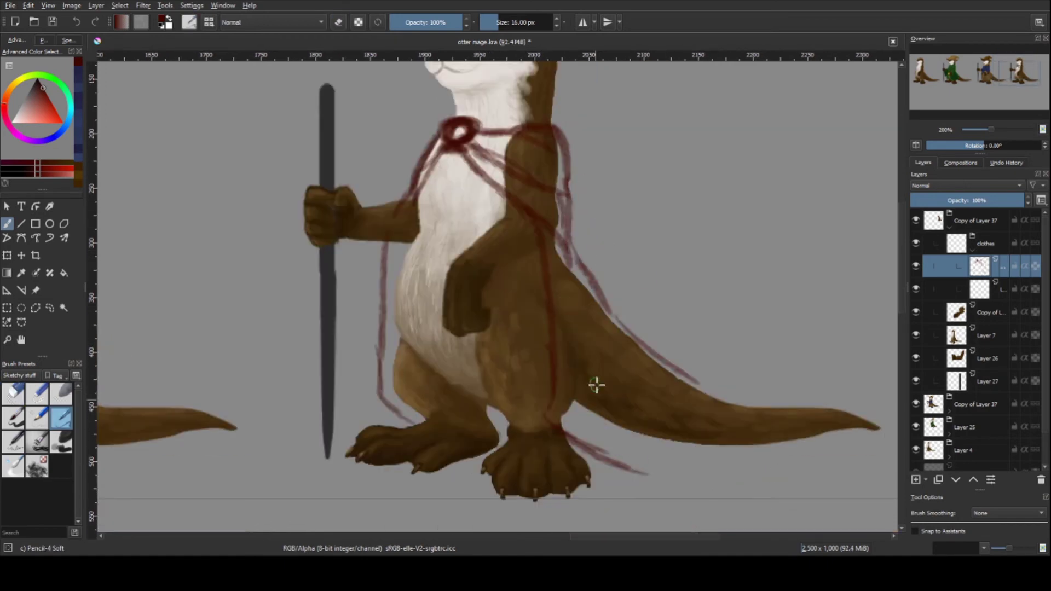
left_click_drag(607, 470, 712, 495)
- Sketch the red cape edge and hem looping around the otter's tail, erasing stray strokes
key("minus")
key("minus")
key("minus")
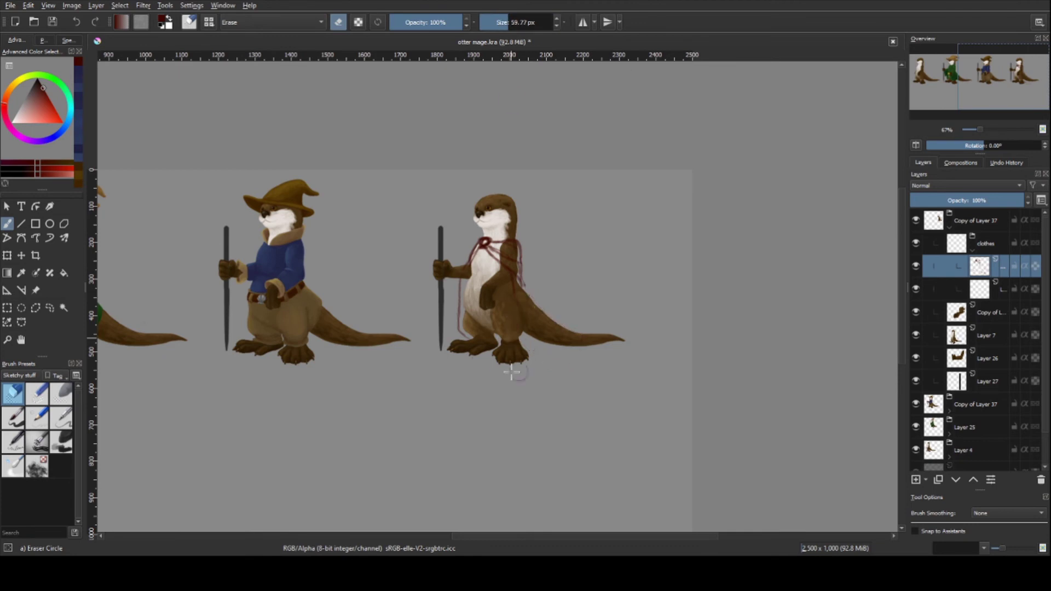
key("plus")
key("plus")
key("plus")
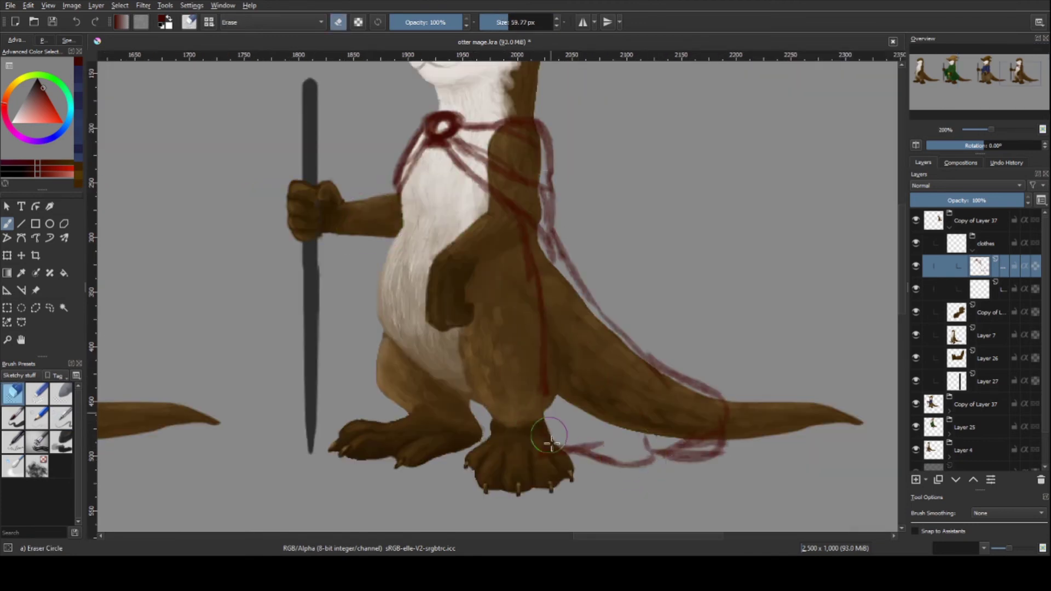
left_click_drag(551, 443, 695, 449)
key("slash")
mouse_move(572, 471)
left_mouse_down()
mouse_move(631, 461)
mouse_move(657, 398)
left_mouse_up()
key("slash")
left_click_drag(580, 383, 605, 489)
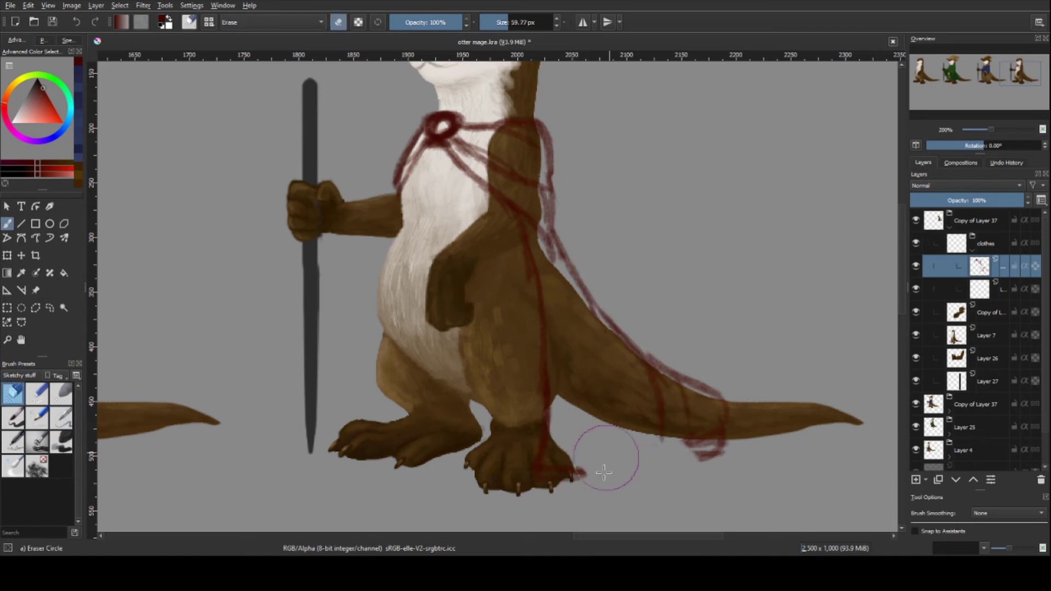
key("slash")
left_click_drag(635, 351, 723, 443)
key("slash")
left_click_drag(582, 253, 673, 394)
left_click_drag(706, 361, 727, 376)
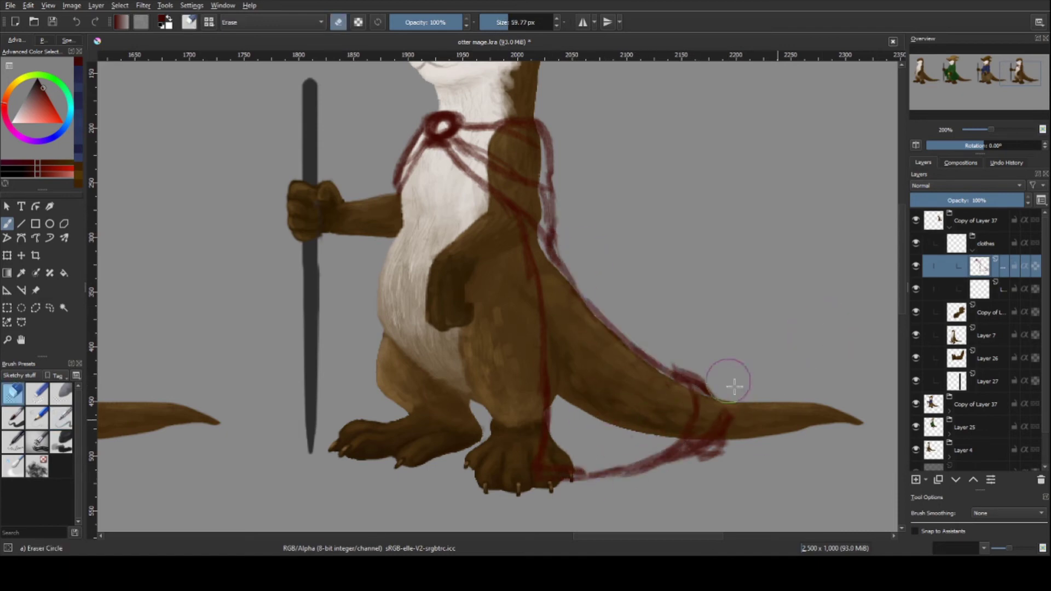
- Refine the cape edge along the belly and foot, then zoom out to review
key("slash")
left_click_drag(624, 471, 712, 373)
left_click_drag(646, 384, 717, 394)
mouse_move(393, 222)
left_mouse_down()
mouse_move(399, 420)
mouse_move(427, 422)
left_mouse_up()
key("slash")
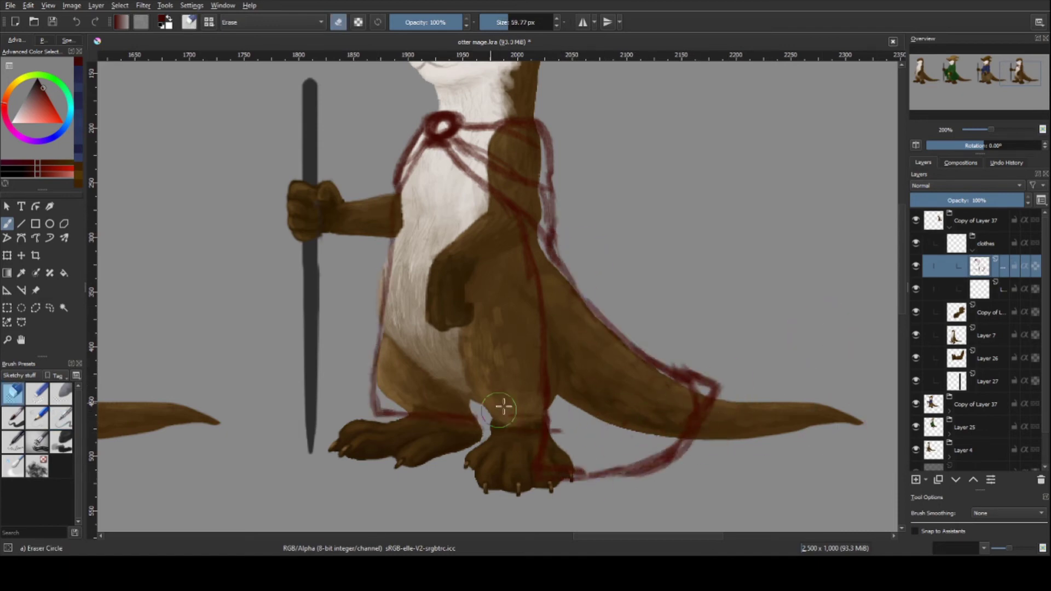
left_click_drag(500, 404, 414, 410)
key("slash")
key("slash")
mouse_move(383, 240)
left_mouse_down()
mouse_move(377, 410)
mouse_move(399, 411)
left_mouse_up()
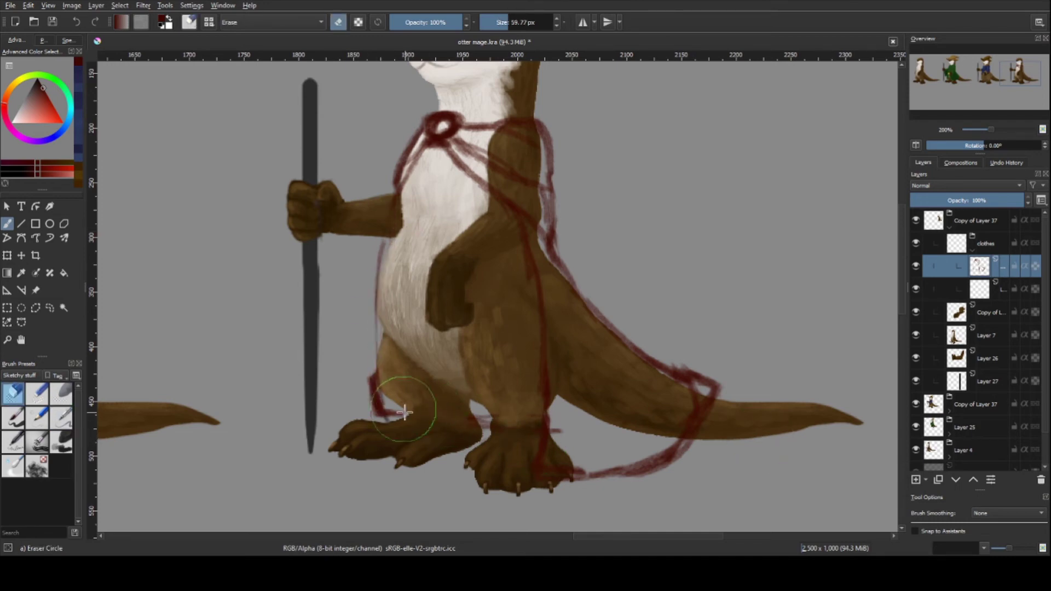
key("slash")
key("1")
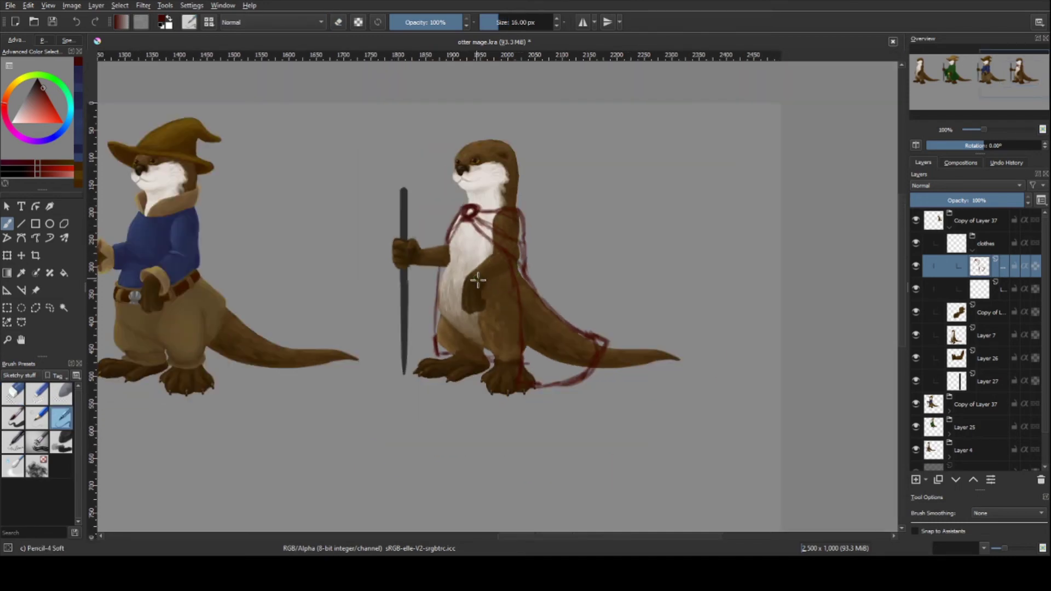
scroll(509, 293, "down", 2)
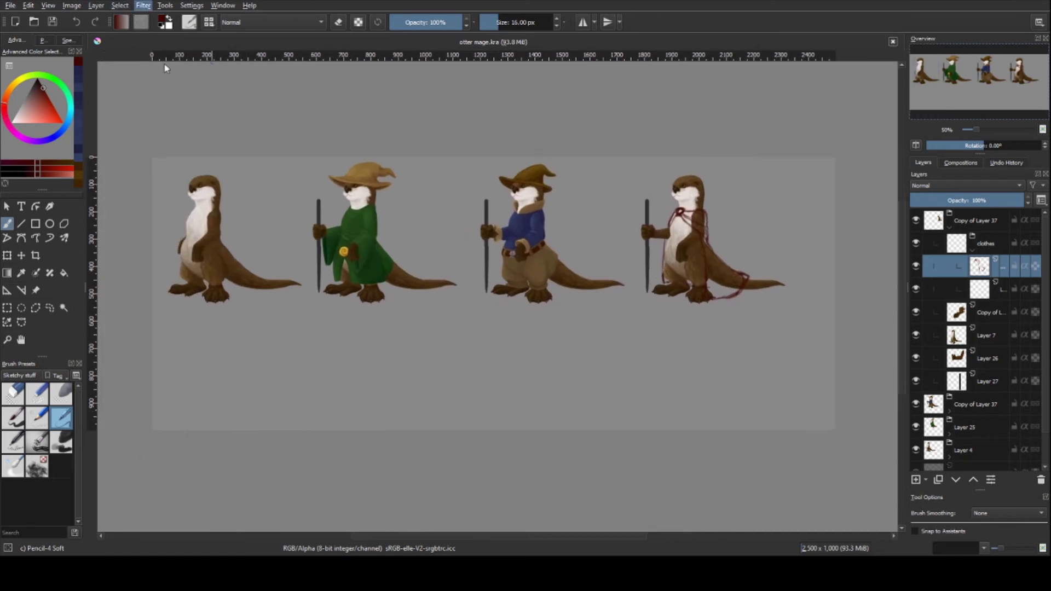
- Darken the cape outline along the back and tail, adding a neck knot and collar stroke
key("slash")
scroll(527, 325, "up", 4)
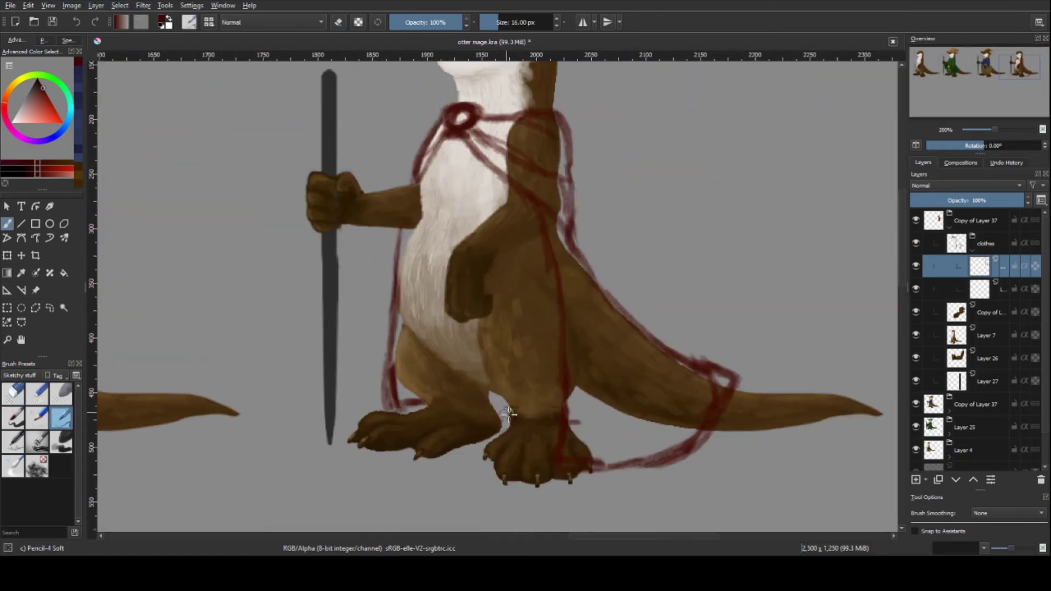
key("slash")
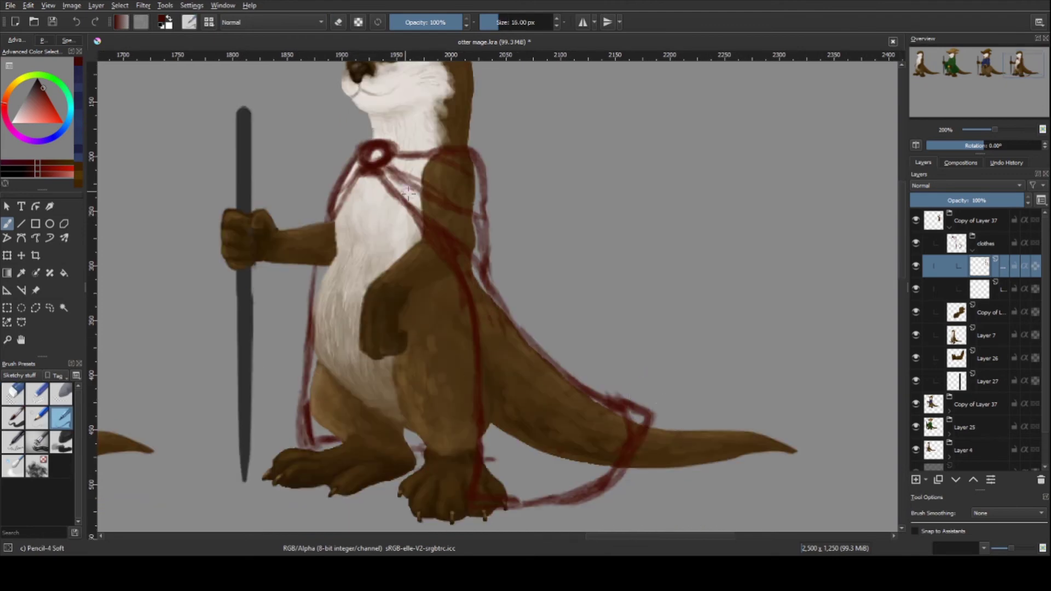
mouse_move(386, 174)
left_mouse_down()
mouse_move(510, 305)
mouse_move(657, 427)
mouse_move(602, 501)
left_mouse_up()
key("slash")
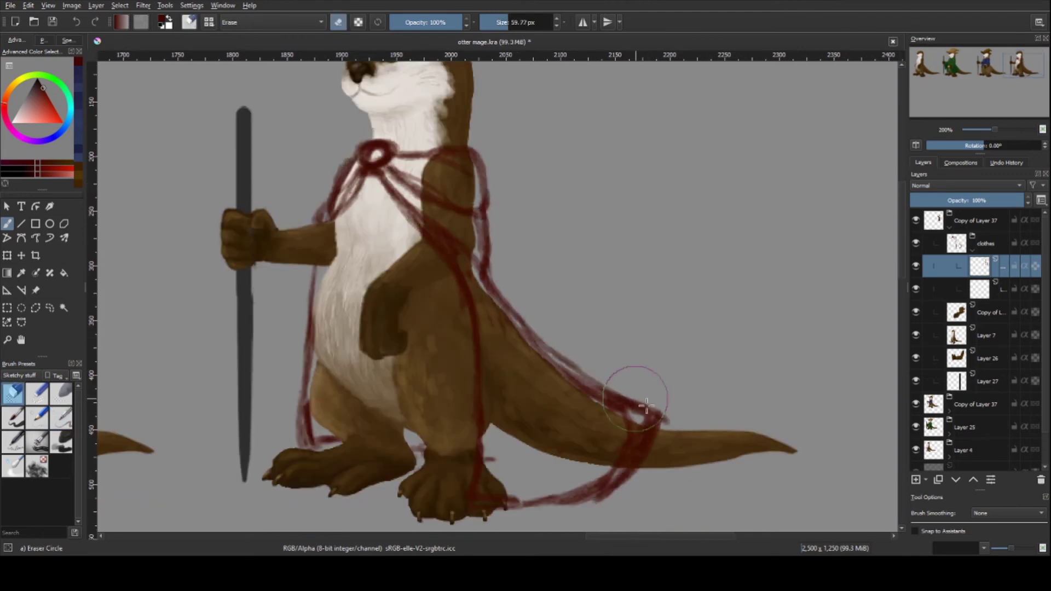
left_click_drag(576, 346, 622, 387)
key("slash")
left_click_drag(547, 356, 657, 433)
key("slash")
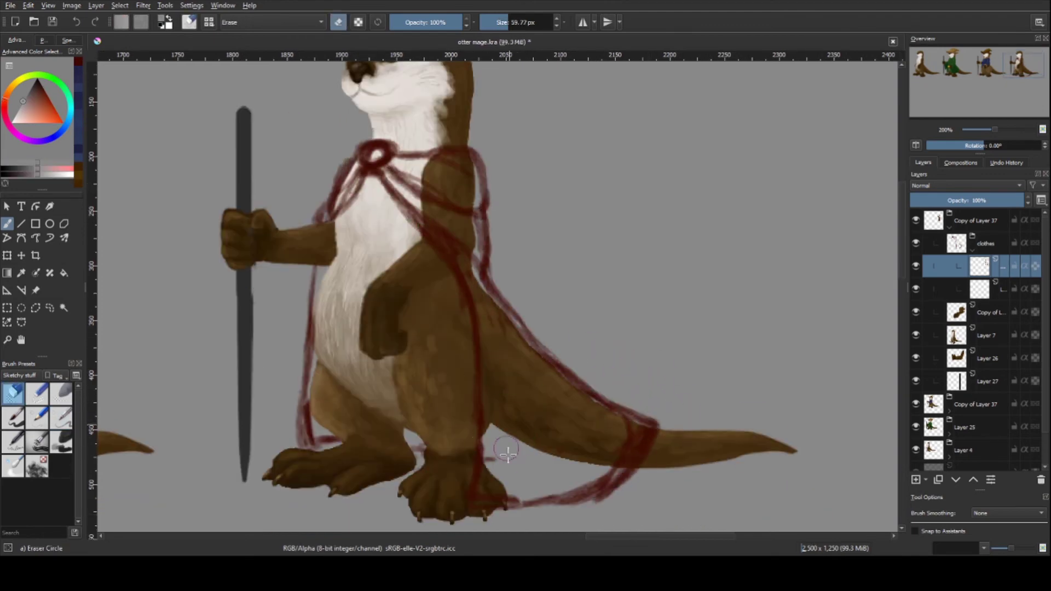
left_click_drag(500, 446, 482, 460)
key("slash")
left_click_drag(395, 283, 454, 371)
mouse_move(422, 257)
left_mouse_down()
mouse_move(449, 235)
mouse_move(493, 252)
left_mouse_up()
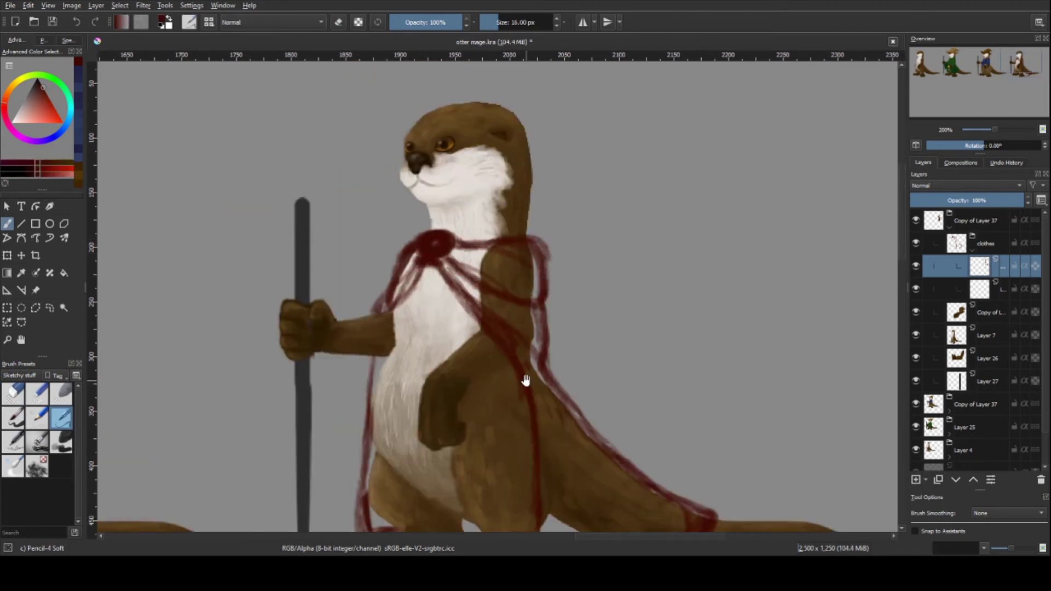
- Select the layer below the cape sketch and pick a warm orange-brown colour
key("1")
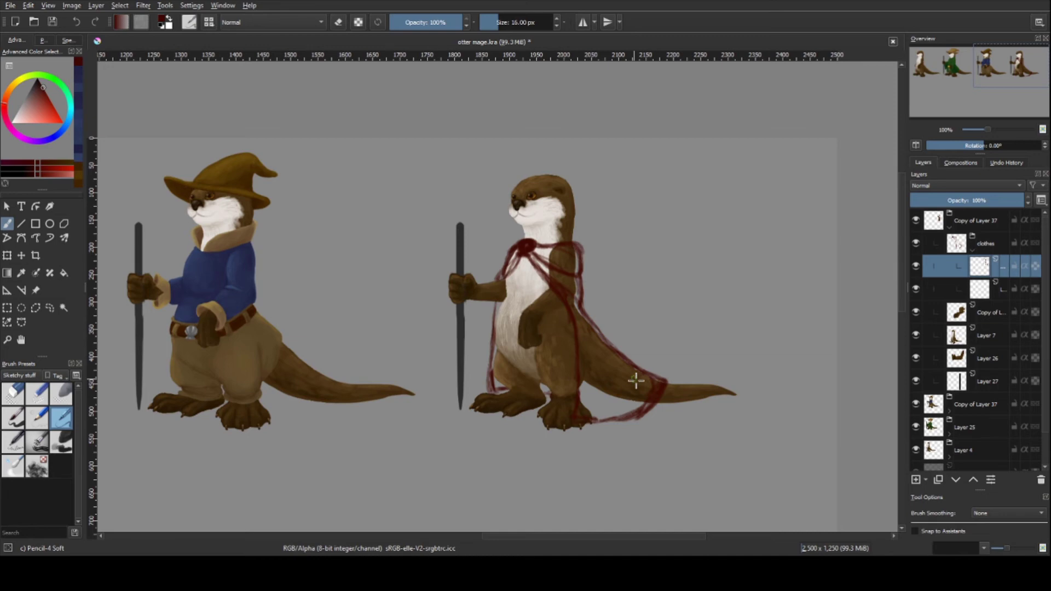
scroll(635, 380, "up", 2)
key("Page_Down")
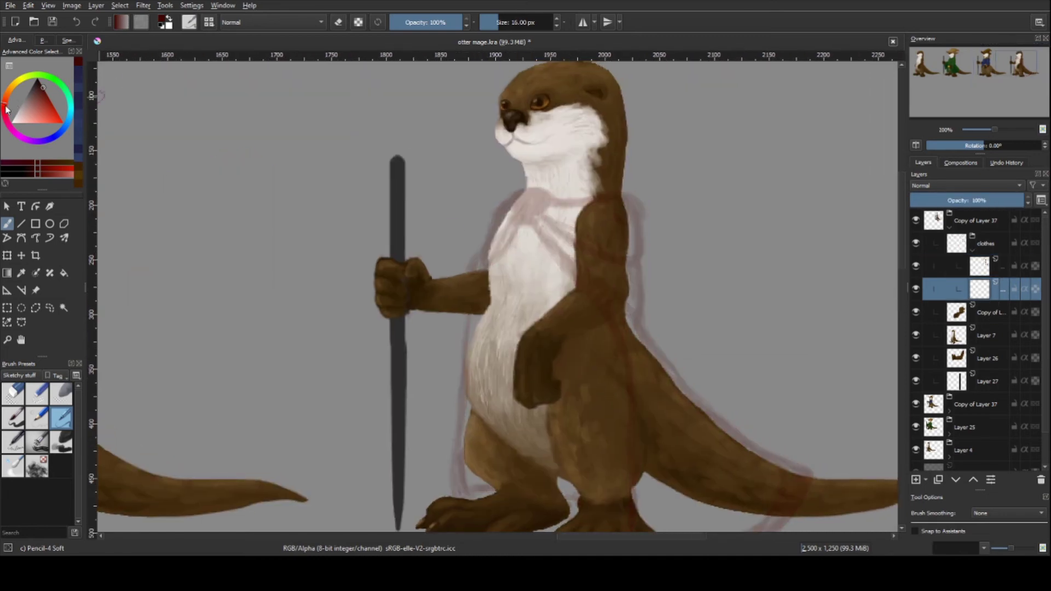
left_click_drag(50, 96, 39, 101)
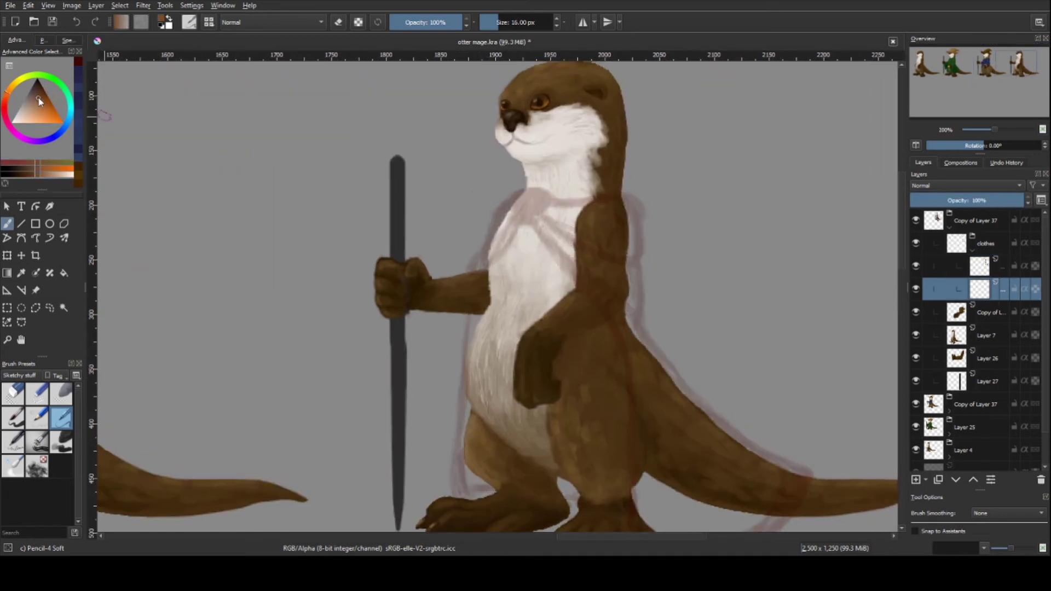
- With a larger solid brush, paint a brown strap across the chest and over the shoulder
key("slash")
mouse_move(525, 206)
left_mouse_down()
mouse_move(635, 329)
mouse_move(638, 391)
mouse_move(465, 279)
left_mouse_up()
left_click_drag(509, 191, 631, 209)
left_click_drag(491, 344, 500, 275)
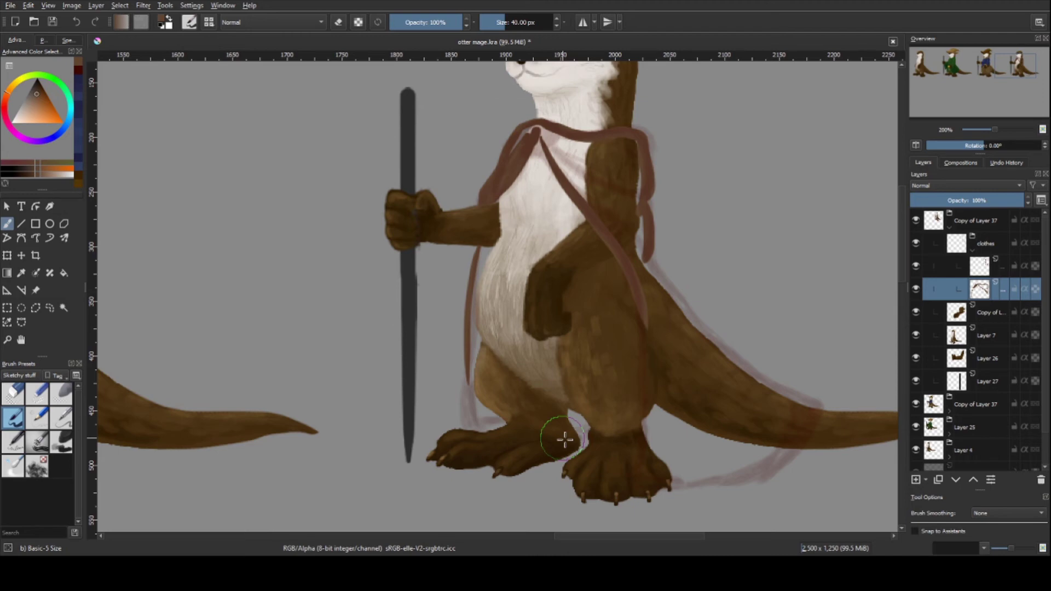
- Fill the cape between its outlines and try strokes along the tail, undoing the bad ones
mouse_move(530, 140)
left_mouse_down()
mouse_move(610, 152)
mouse_move(610, 223)
mouse_move(657, 493)
mouse_move(632, 470)
mouse_move(816, 430)
left_mouse_up()
left_click_drag(648, 257, 818, 414)
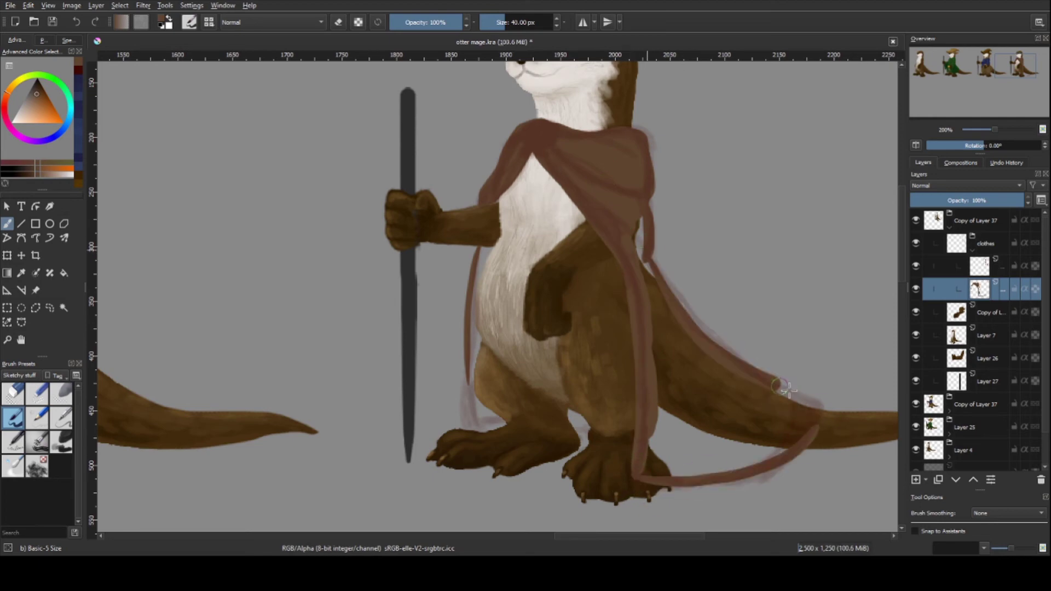
key("ctrl+z")
left_click_drag(648, 257, 824, 416)
key("ctrl+z")
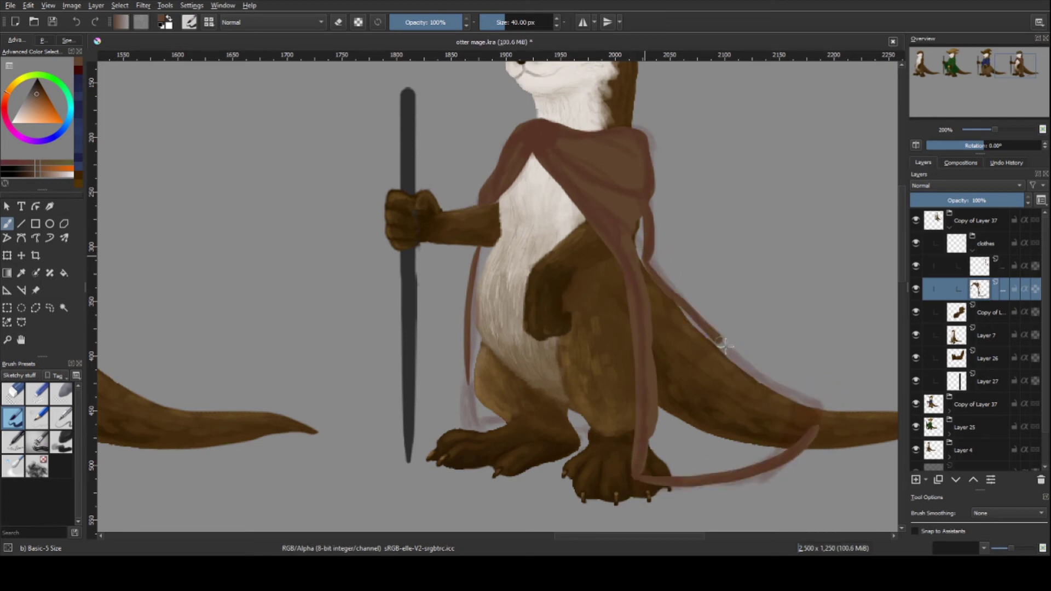
left_click_drag(648, 260, 809, 420)
key("ctrl+z")
key("ctrl+z")
- Repaint the cape edge from shoulder to foot and fill the panel down over the tail tip
mouse_move(526, 132)
left_mouse_down()
mouse_move(591, 148)
mouse_move(605, 181)
mouse_move(635, 484)
mouse_move(816, 430)
left_mouse_up()
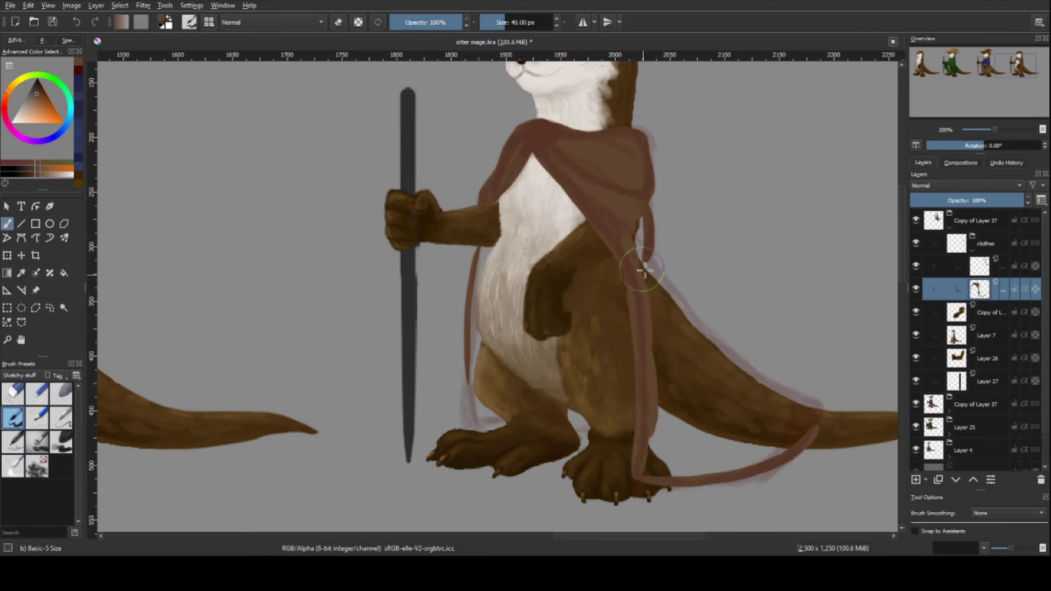
left_click_drag(647, 257, 769, 374)
key("ctrl+z")
left_click_drag(649, 261, 816, 407)
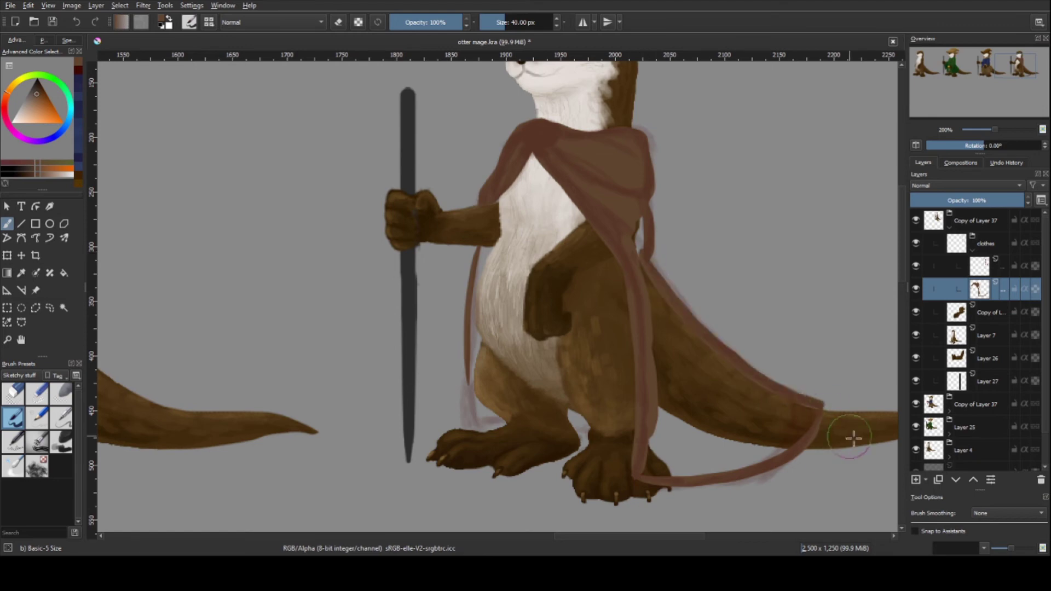
left_click_drag(716, 359, 744, 449)
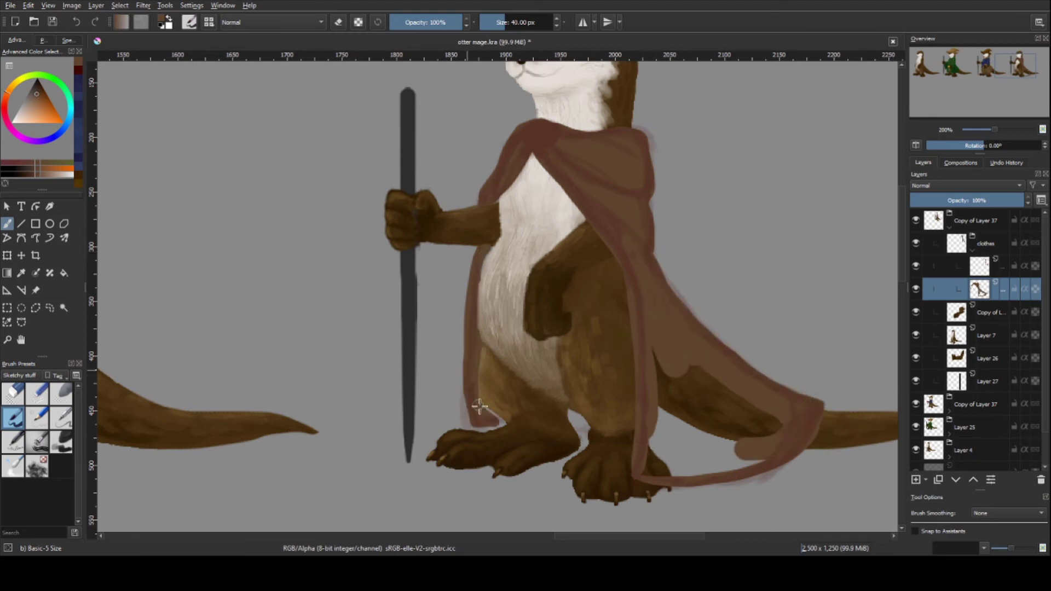
- Hide the cape sketch layer and erase stray dark shading along the leg edge
left_click(916, 265)
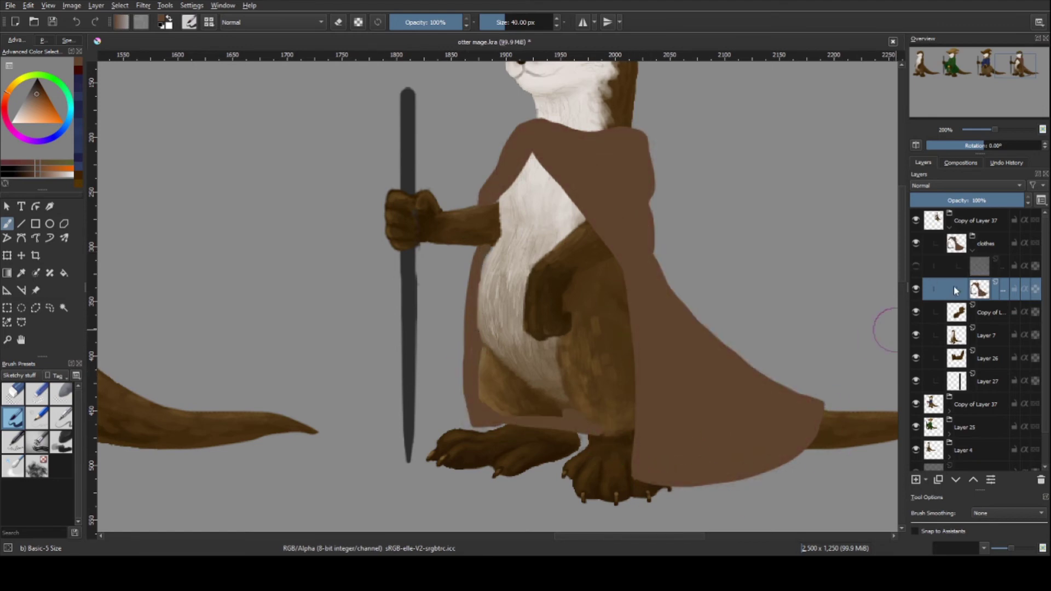
left_click_drag(956, 290, 956, 370)
left_click(13, 393)
key("ctrl+z")
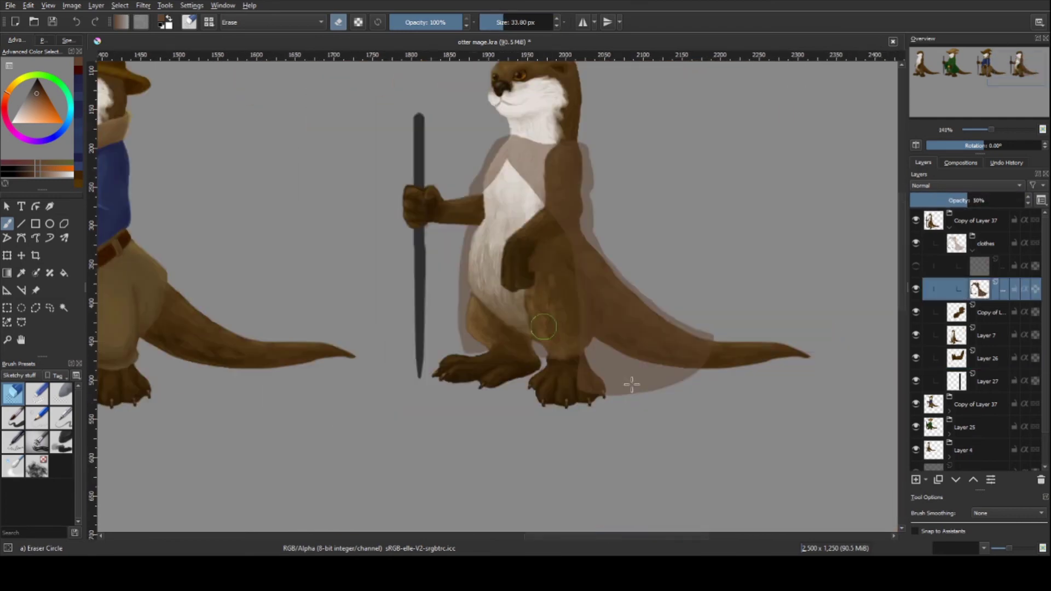
key("slash")
key("slash")
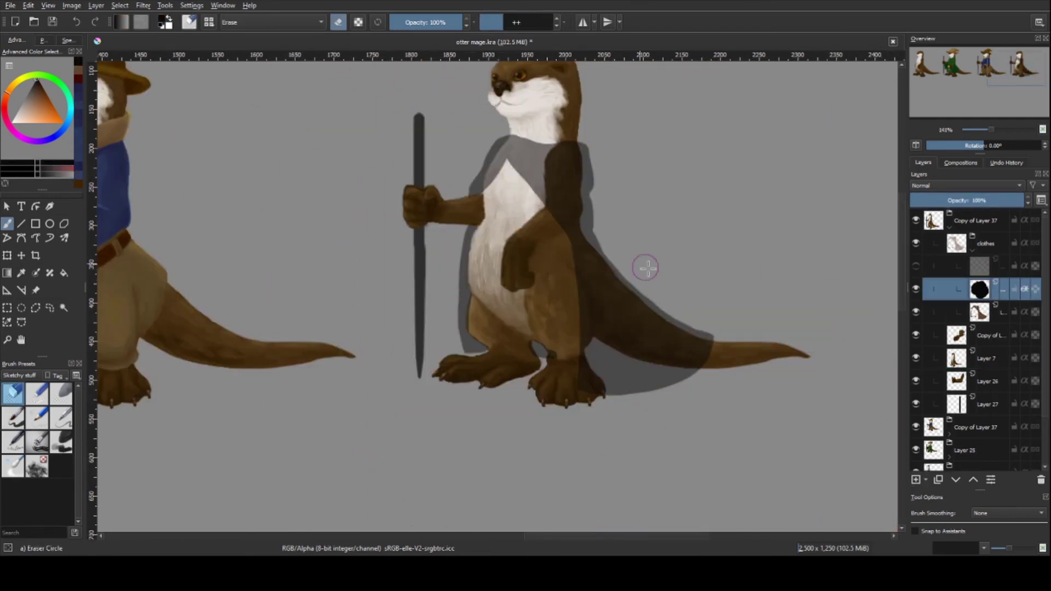
scroll(440, 200, "up", 4)
mouse_move(441, 199)
left_mouse_down()
mouse_move(453, 363)
mouse_move(659, 363)
mouse_move(761, 441)
left_mouse_up()
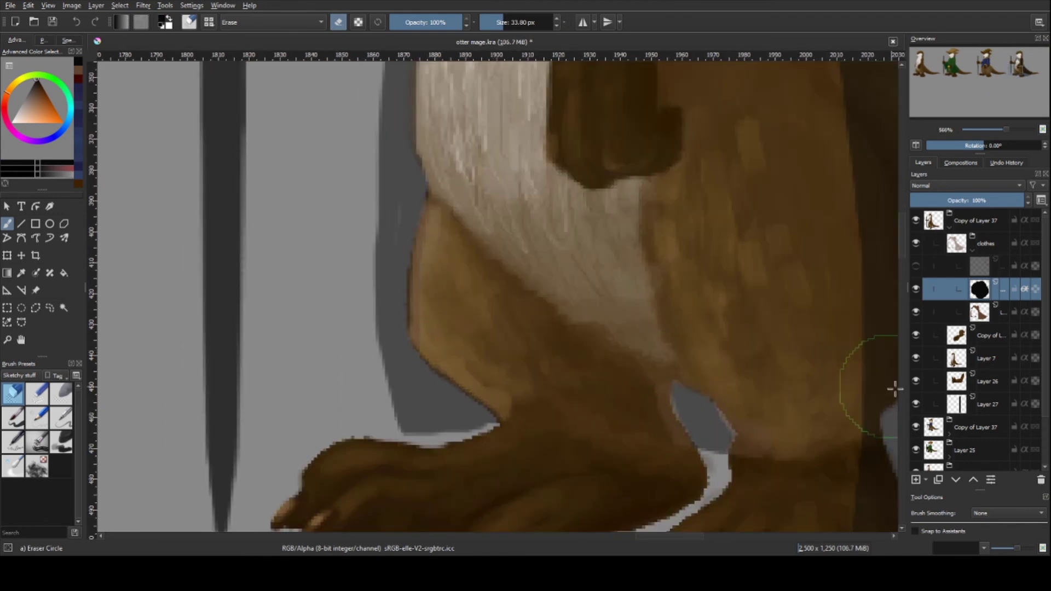
key("slash")
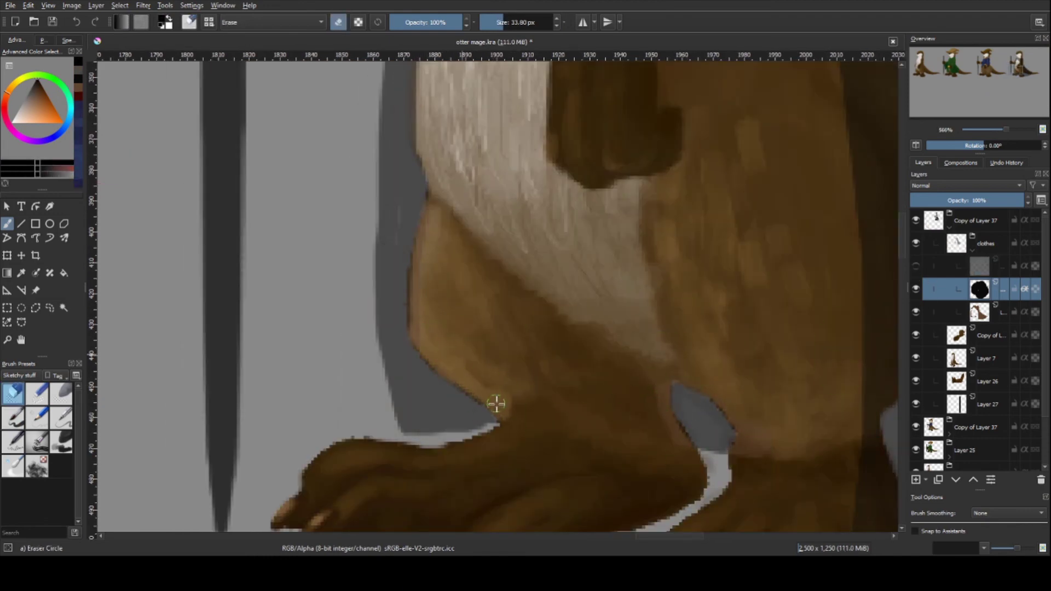
- Clean up cape overlaps around the legs, show the black cape mask, and move to the layer below it
scroll(535, 336, "down", 2)
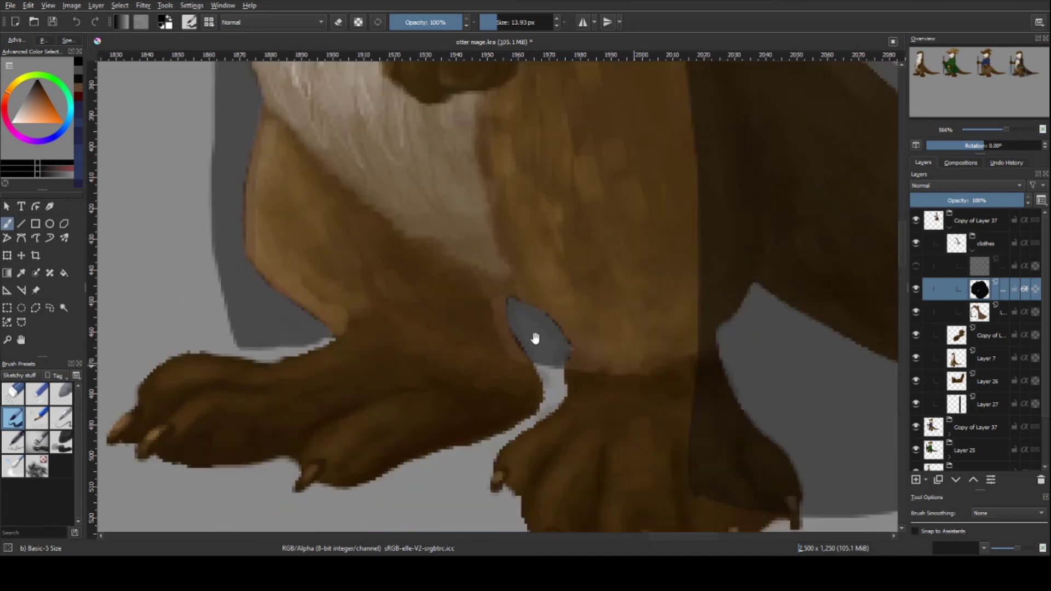
scroll(374, 265, "up", 2)
key("slash")
scroll(370, 185, "down", 5)
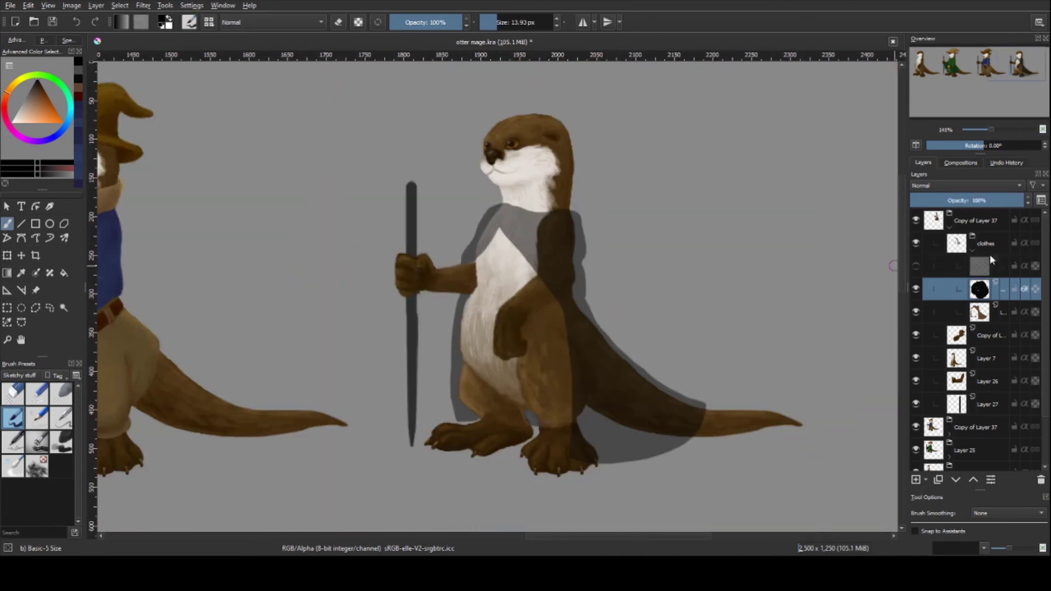
key("slash")
scroll(460, 372, "up", 3)
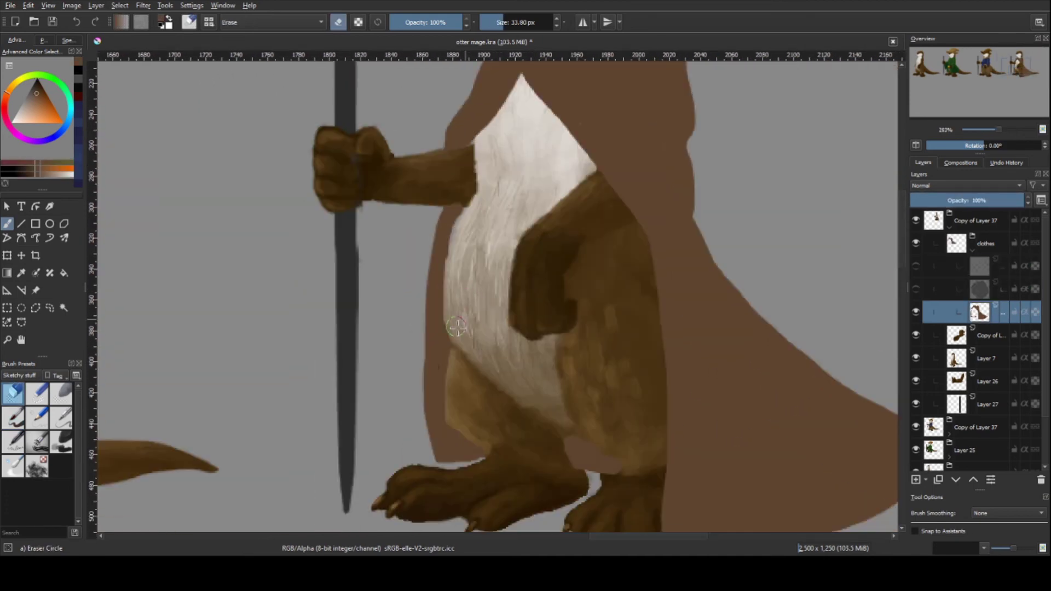
left_click(916, 289)
key("slash")
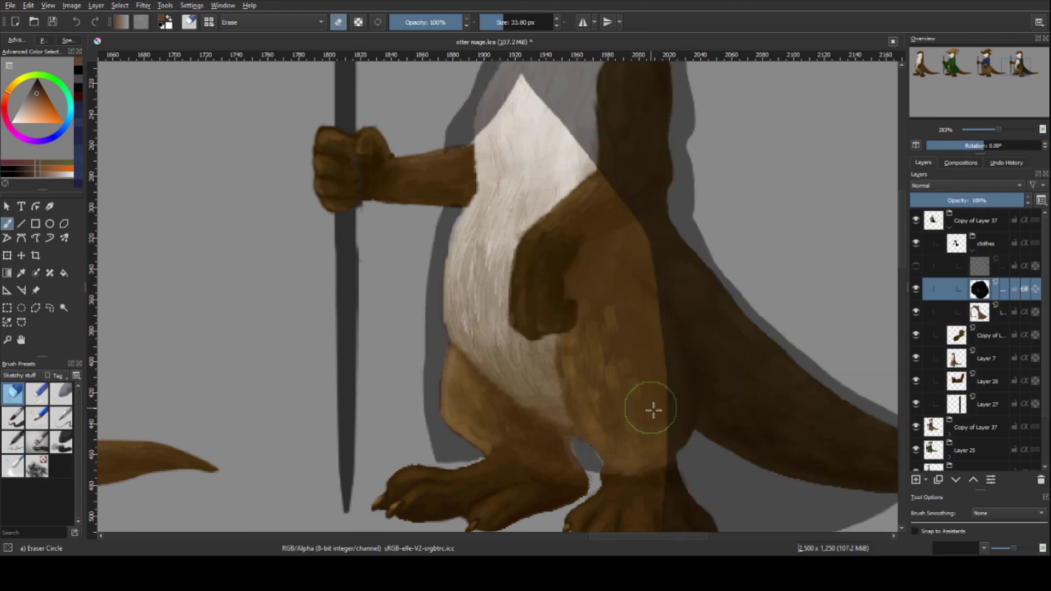
key("Page_Down")
- Finish cleaning the cape edges around the legs and add a new layer for the clasp
scroll(486, 439, "up", 1)
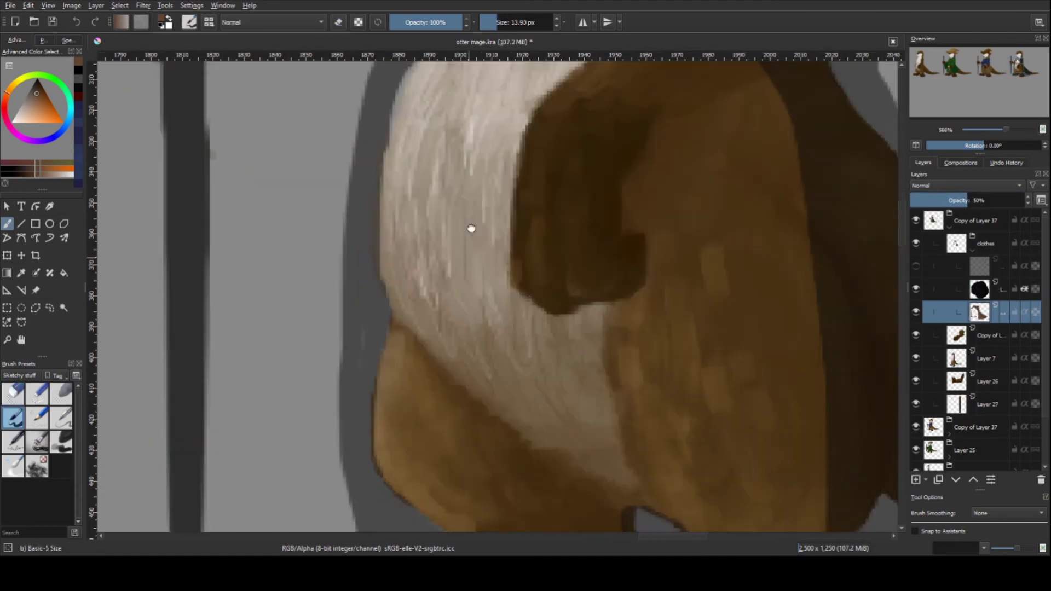
scroll(469, 228, "down", 1)
scroll(404, 223, "down", 3)
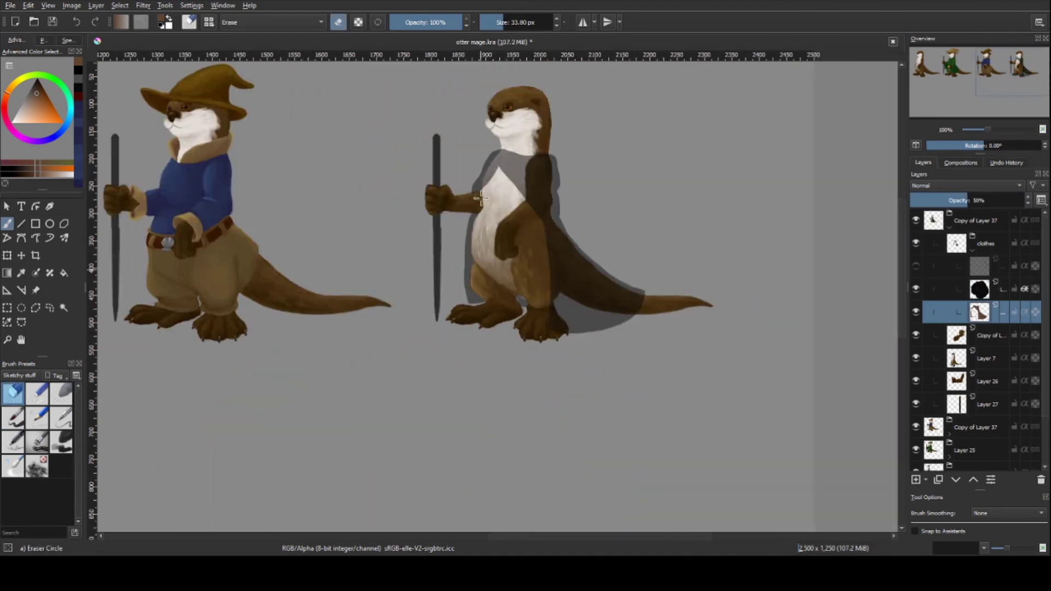
scroll(495, 296, "up", 3)
key("slash")
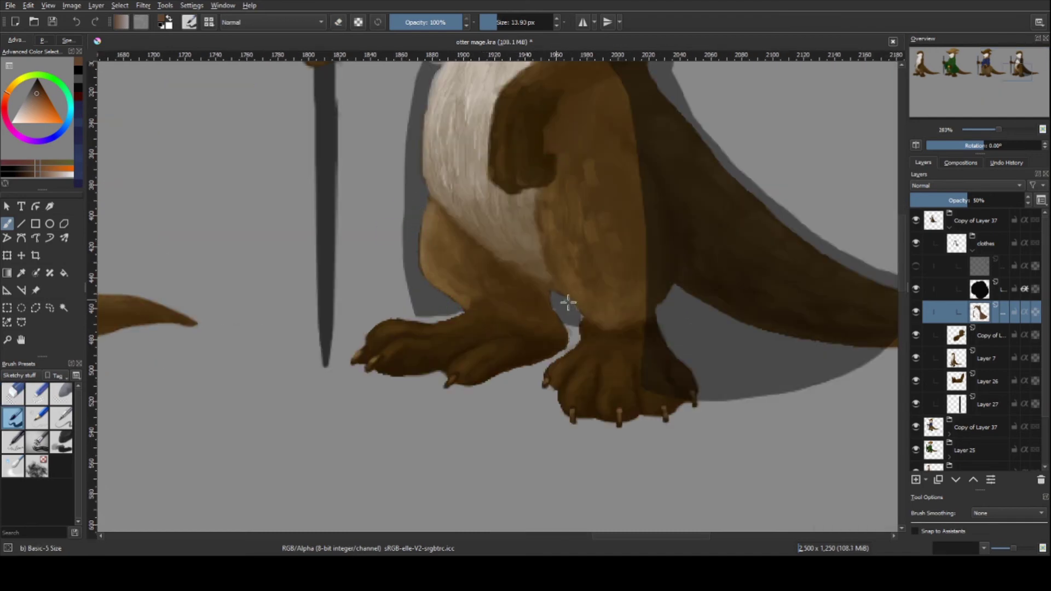
scroll(548, 304, "up", 5)
scroll(464, 78, "down", 3)
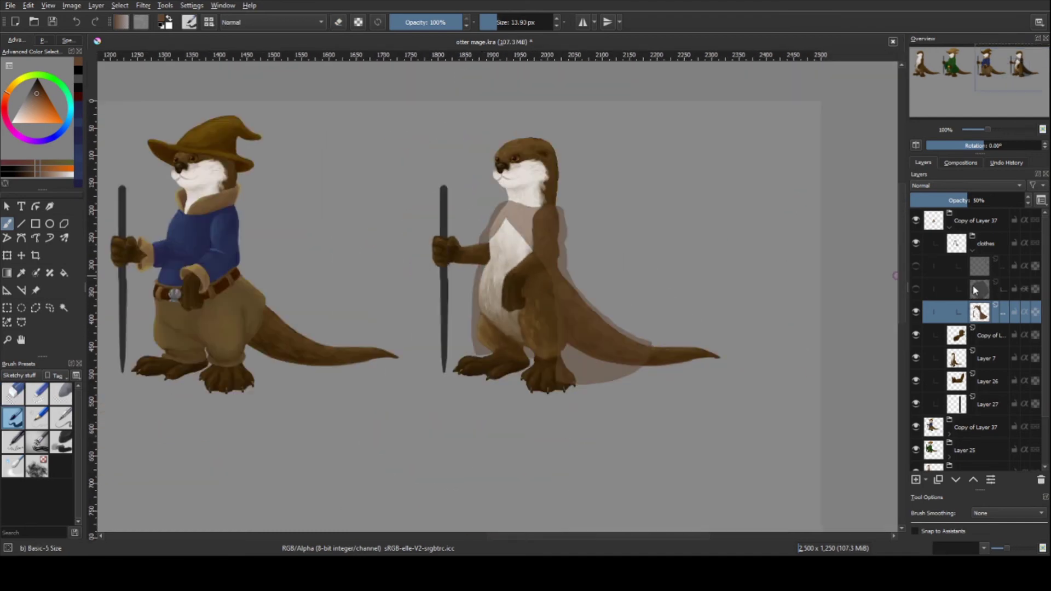
scroll(509, 213, "up", 1)
key("slash")
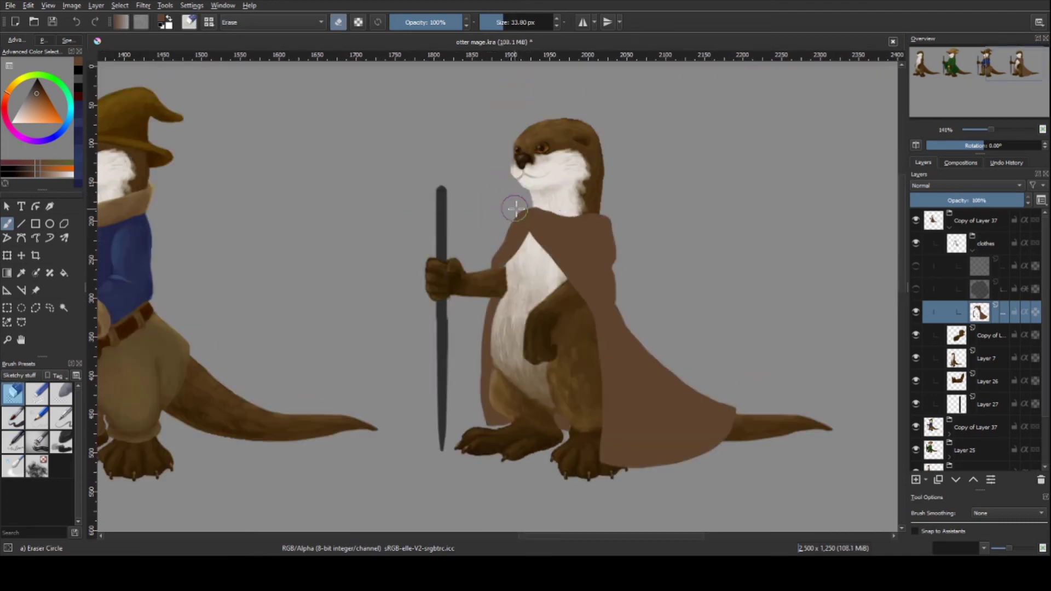
key("slash")
key("Insert")
- Draw an orange ring at the collar and paint symmetric shell ridge lines with mirrored painting
key("e")
left_click_drag(515, 215, 543, 236)
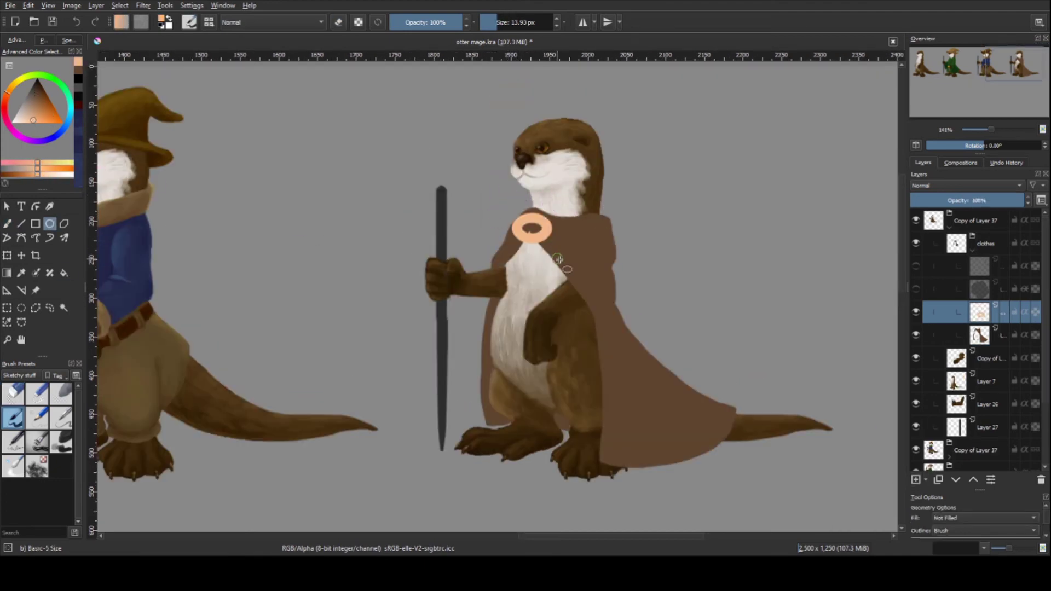
left_click(7, 223)
left_click(582, 21)
scroll(580, 129, "down", 2)
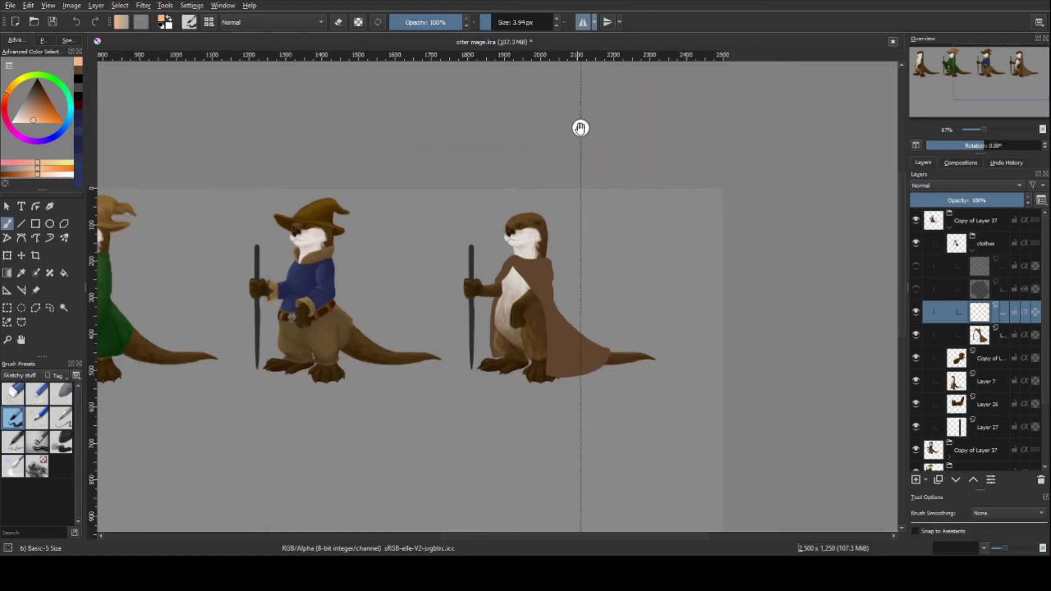
scroll(526, 200, "up", 5)
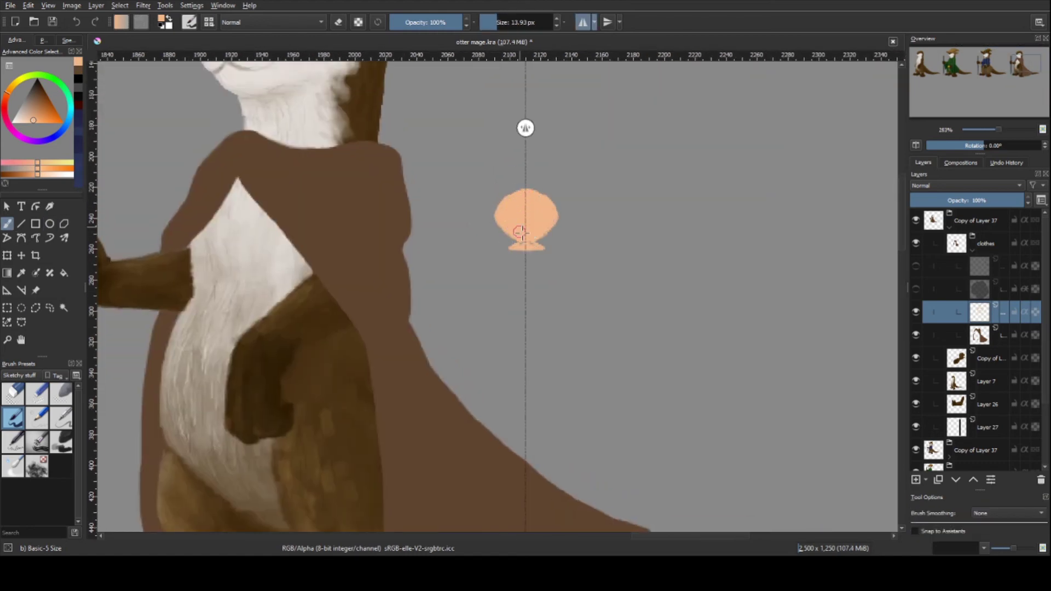
key("slash")
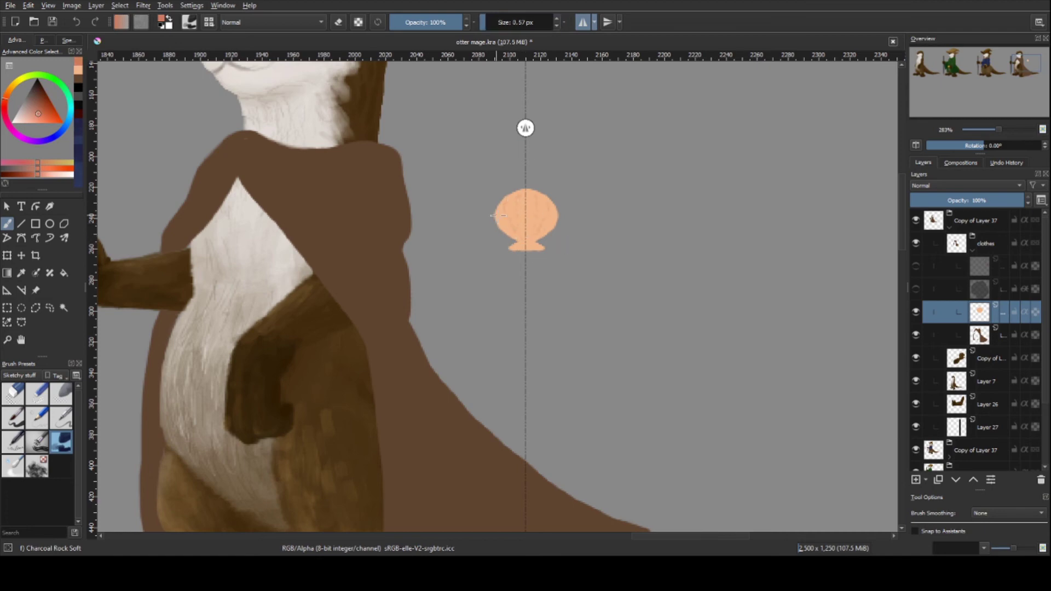
key("slash")
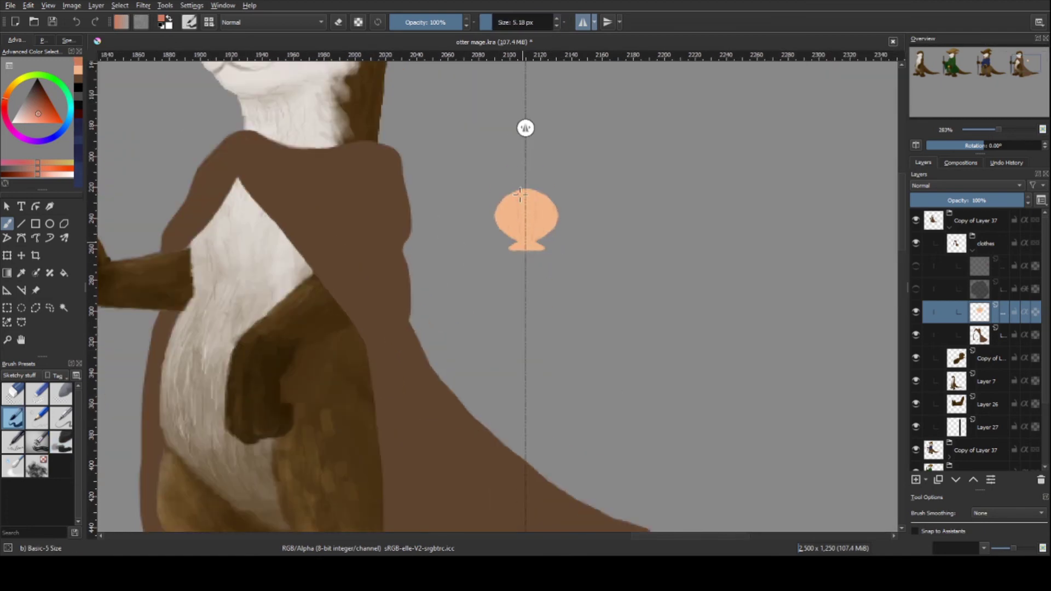
key("m")
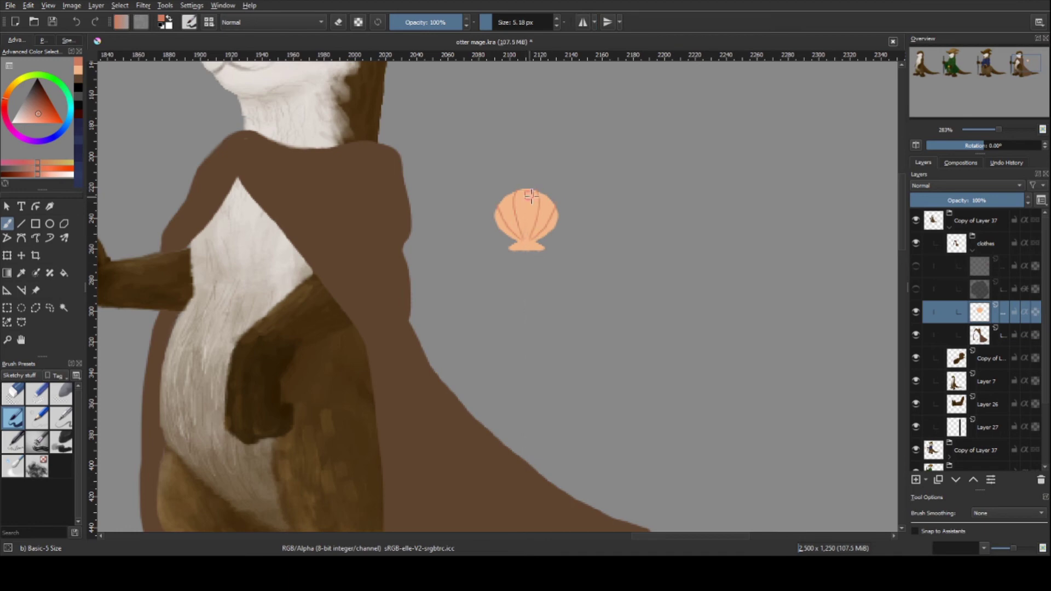
- Transform the shell, shrinking and moving it onto the otter's collar
scroll(543, 291, "up", 2)
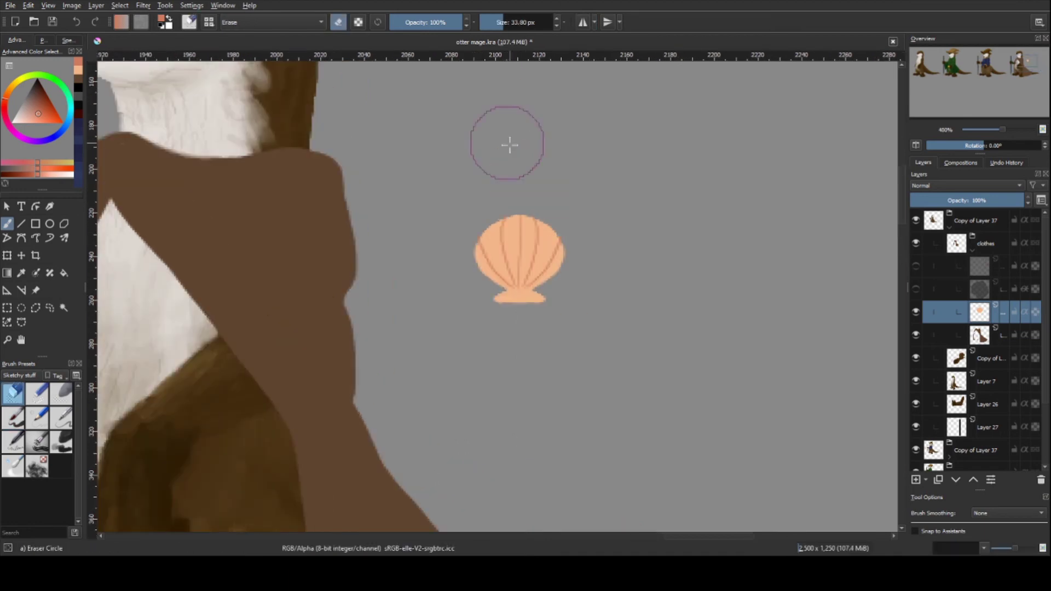
key("ctrl+t")
left_click_drag(615, 246, 232, 164)
scroll(316, 240, "down", 3)
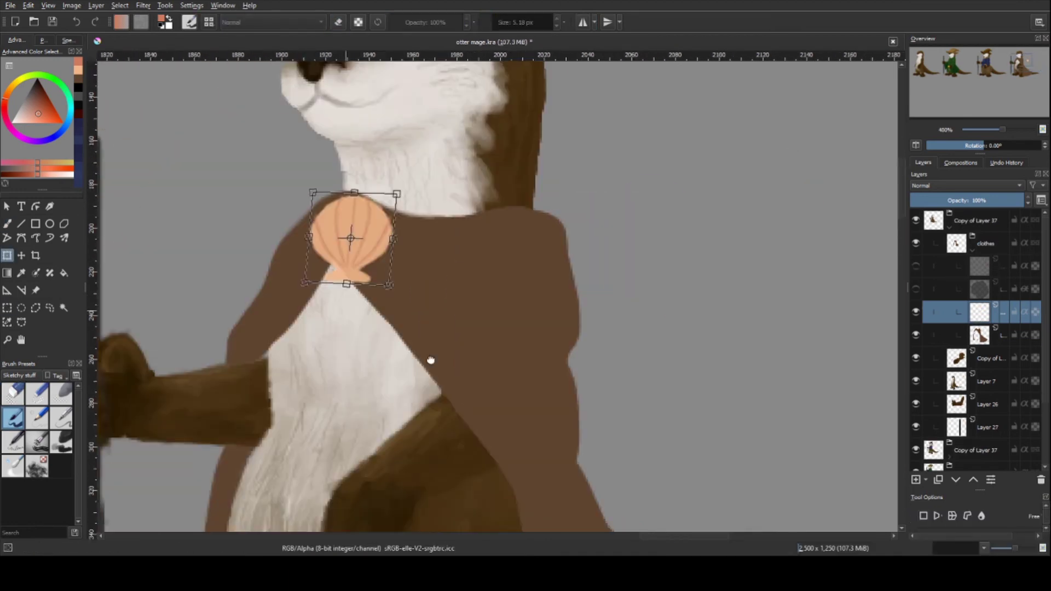
scroll(428, 359, "down", 2)
mouse_move(503, 251)
left_mouse_down()
mouse_move(459, 300)
mouse_move(454, 256)
left_mouse_up()
key("Return")
- Set the view to Fit Page so all four otters are visible
scroll(474, 310, "down", 1)
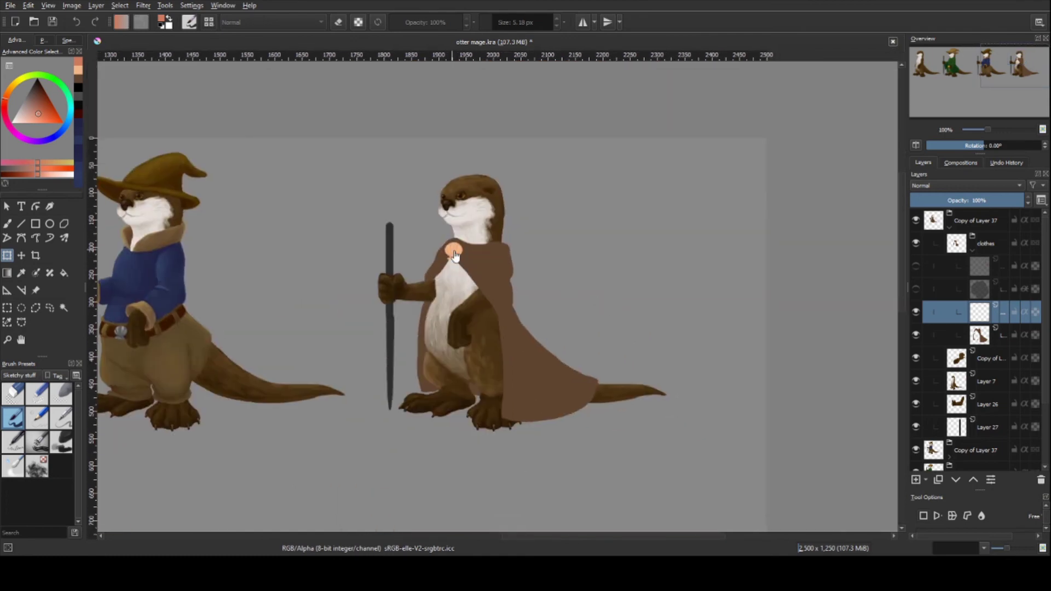
scroll(451, 249, "up", 3)
scroll(451, 249, "down", 5)
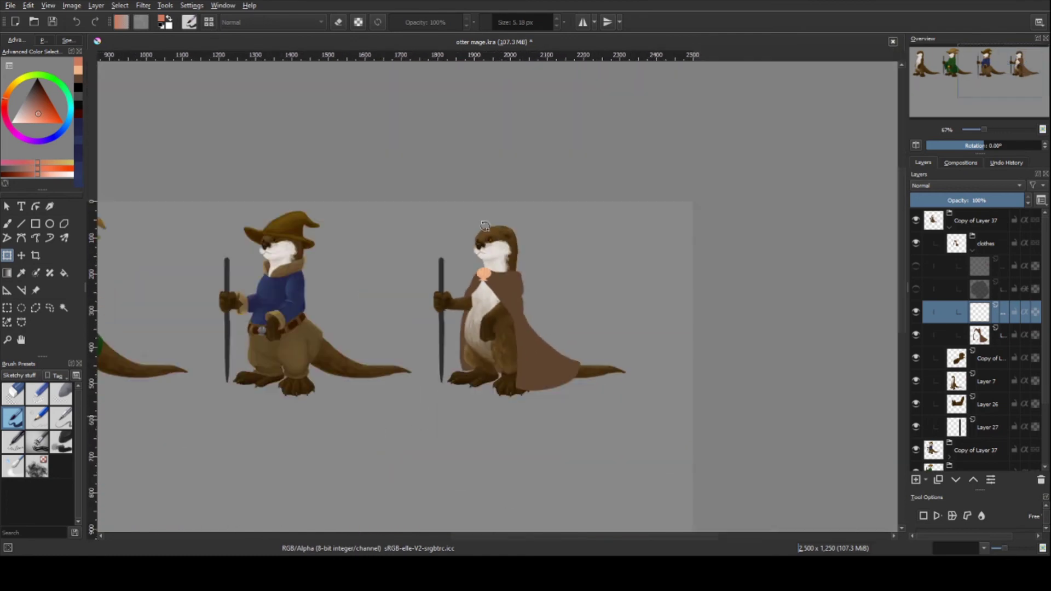
left_click(939, 489)
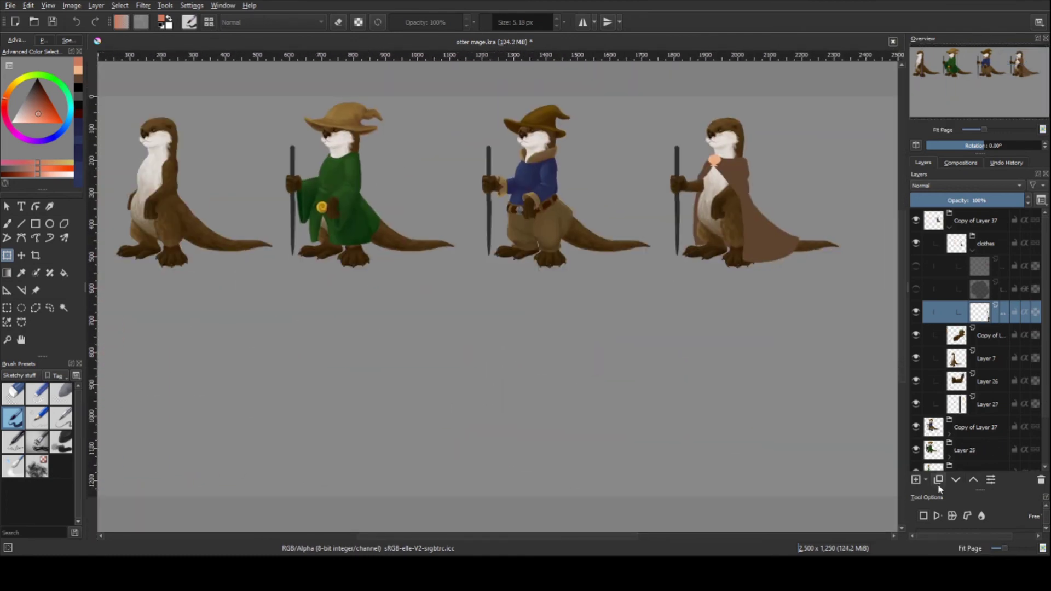
- Select the cloak shading layer and a slightly smaller soft charcoal brush
scroll(712, 213, "up", 3)
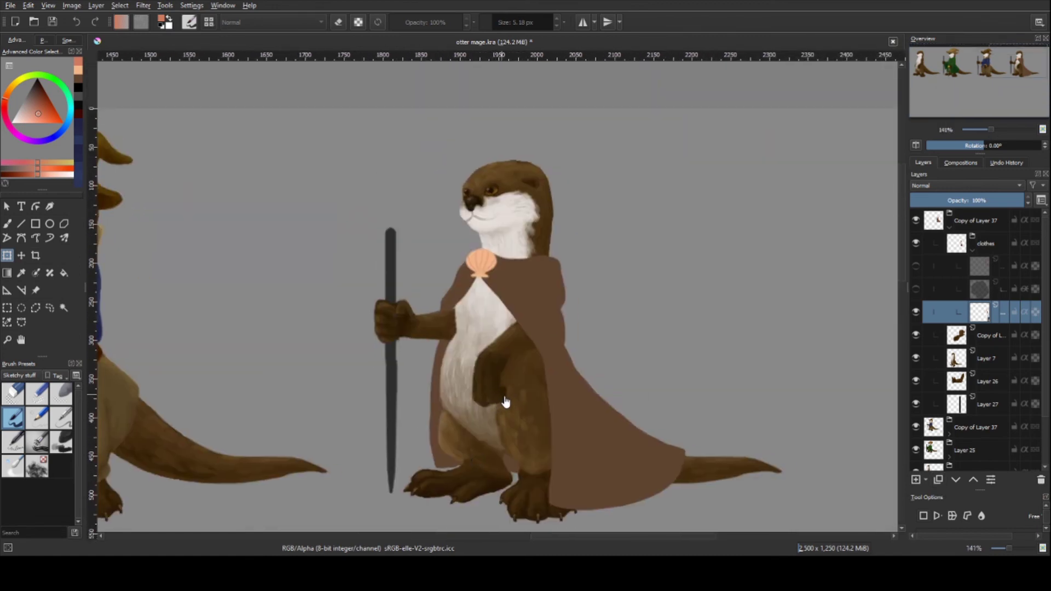
left_click(1028, 297)
key("b")
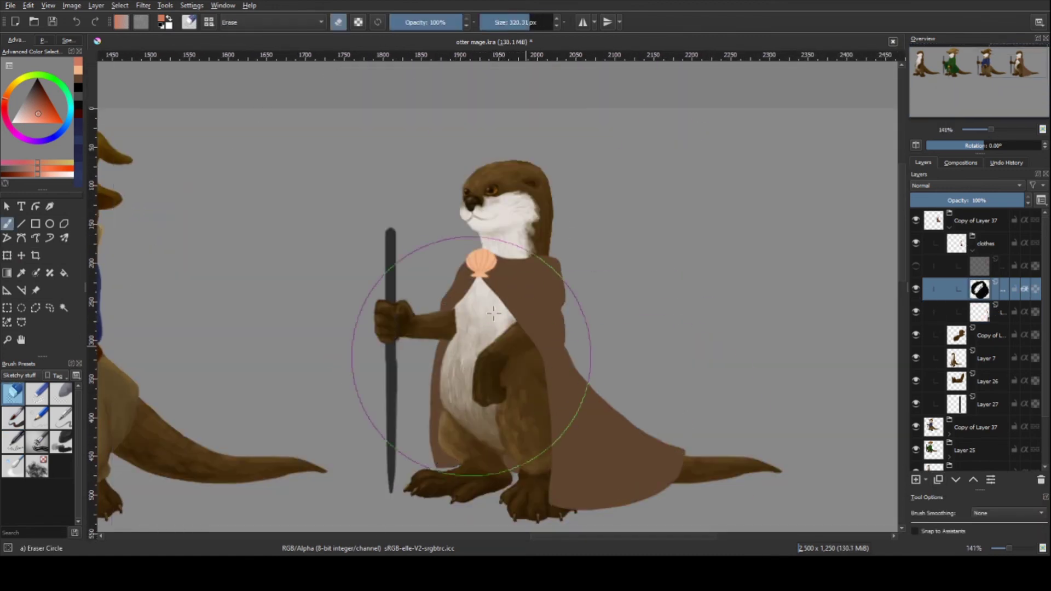
scroll(677, 303, "down", 3)
scroll(602, 285, "up", 5)
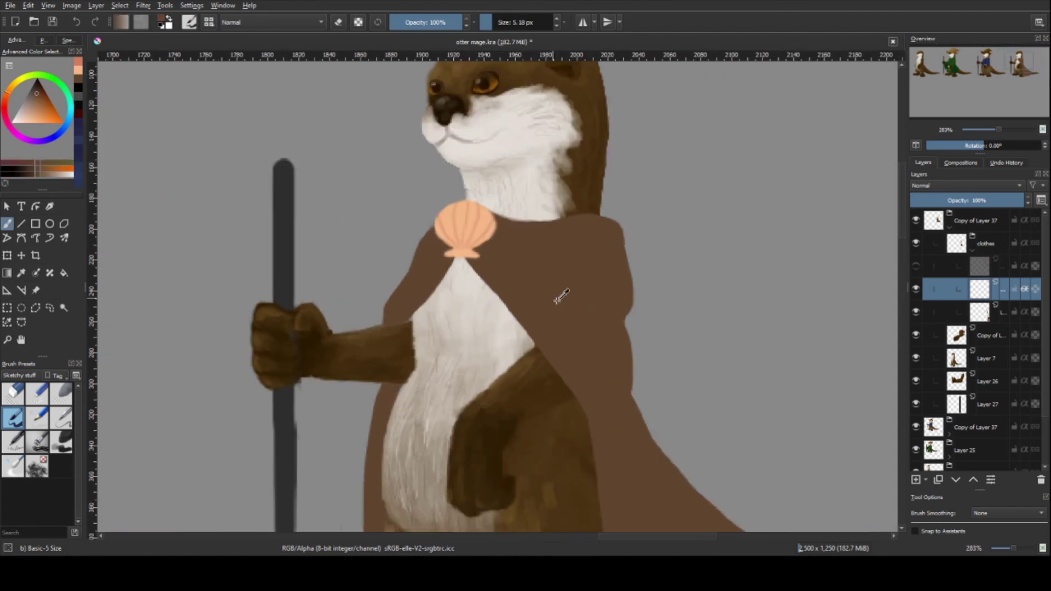
left_click(915, 265)
key("/")
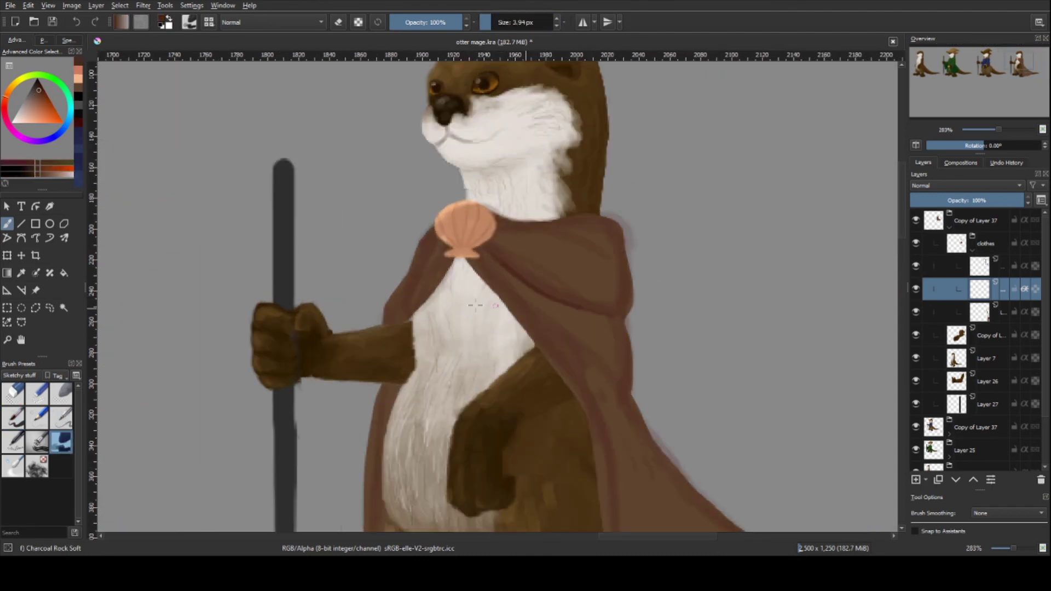
scroll(556, 353, "down", 4)
scroll(546, 282, "down", 2)
left_click(985, 314)
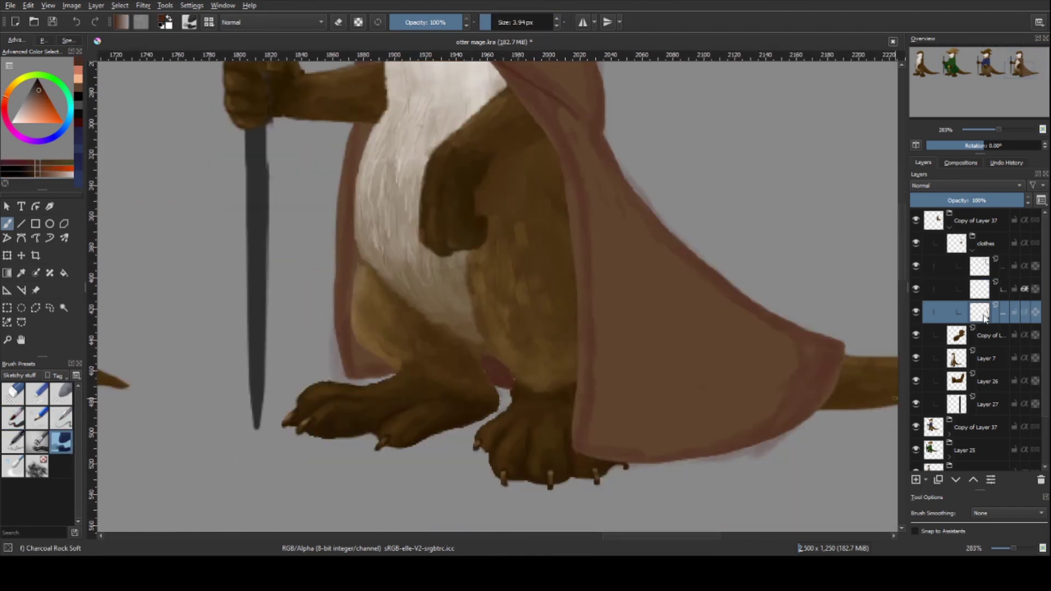
key("Page_Up")
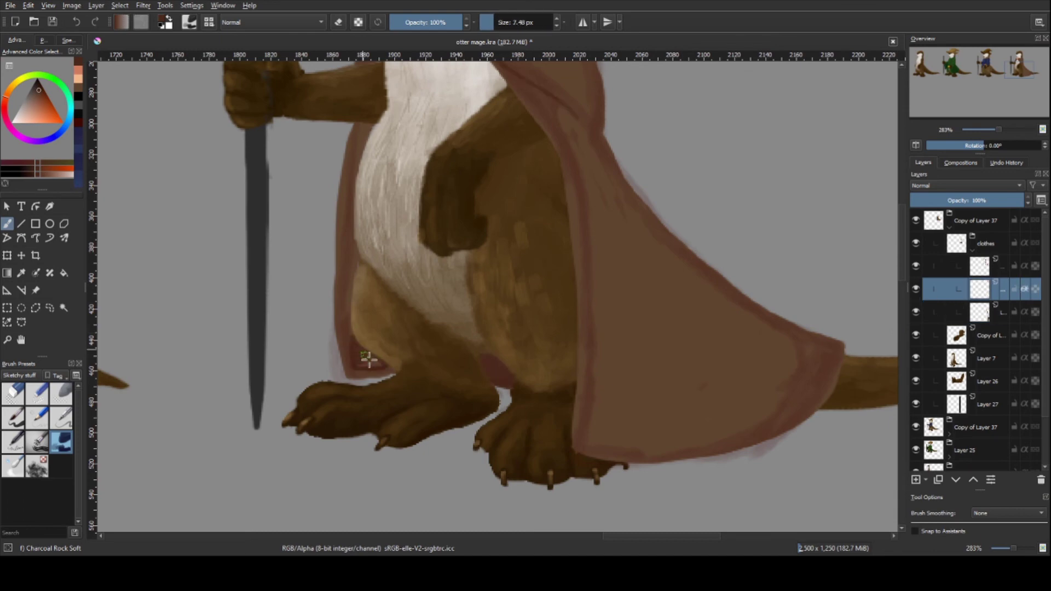
key("minus")
key("minus")
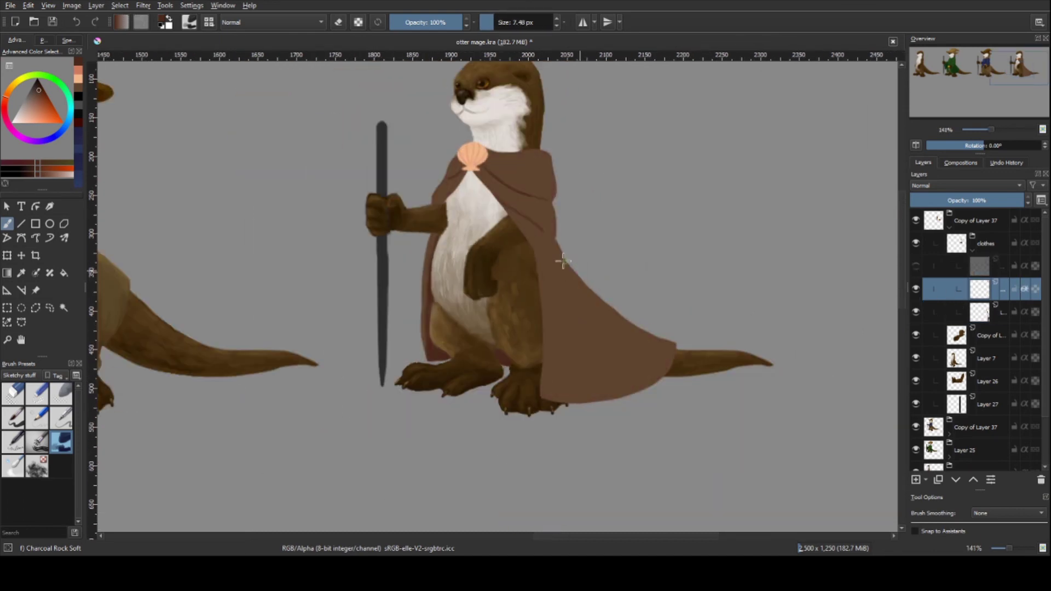
- Paint darker soft shadows on the lower cloak, toggling the eraser
left_click_drag(556, 366, 543, 322)
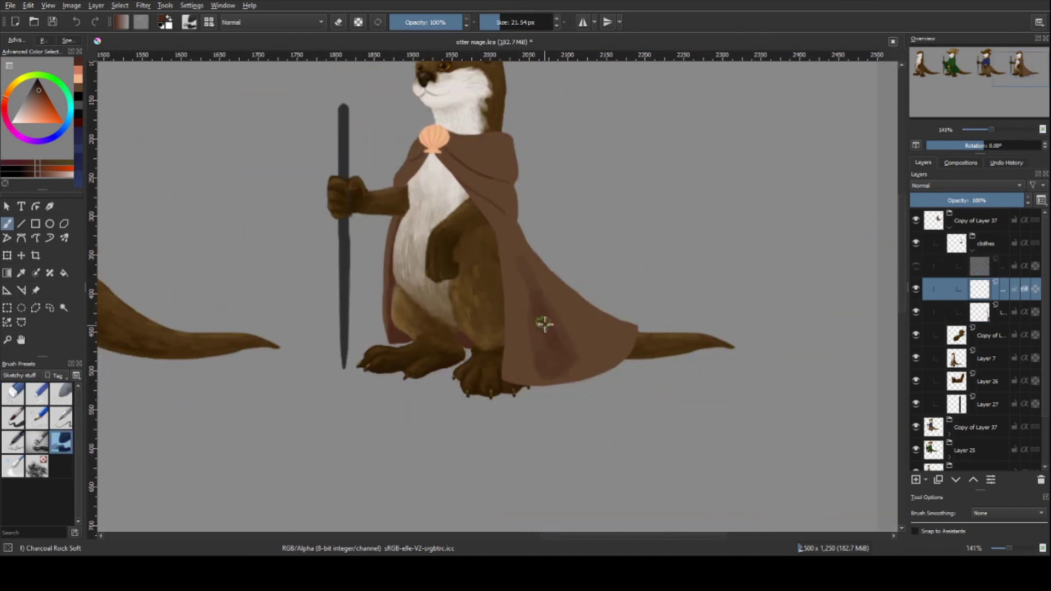
key("Page_Down")
key("e")
key("slash")
key("Page_Up")
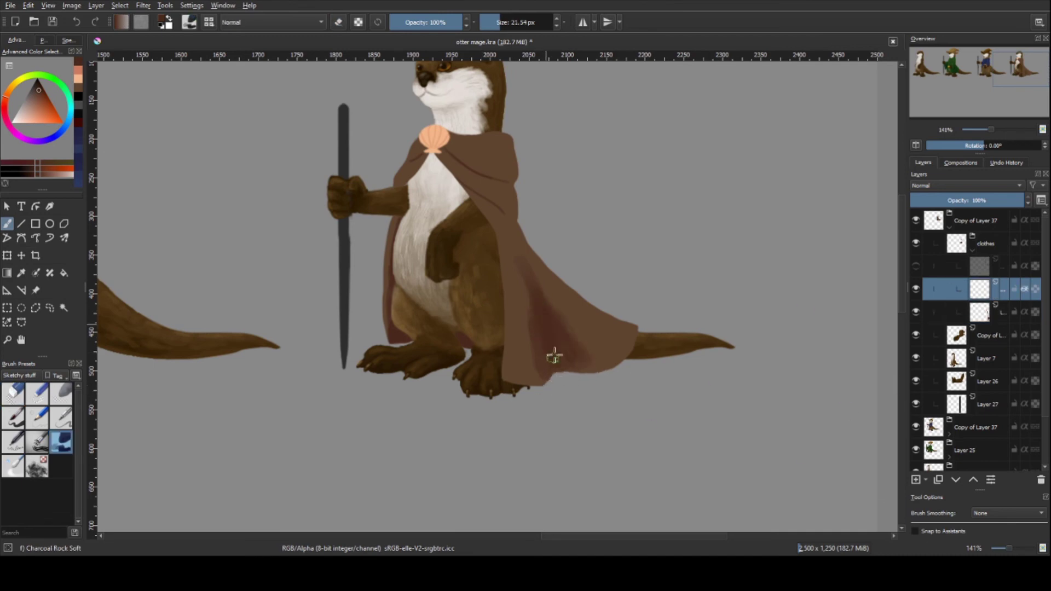
left_click_drag(549, 306, 559, 328)
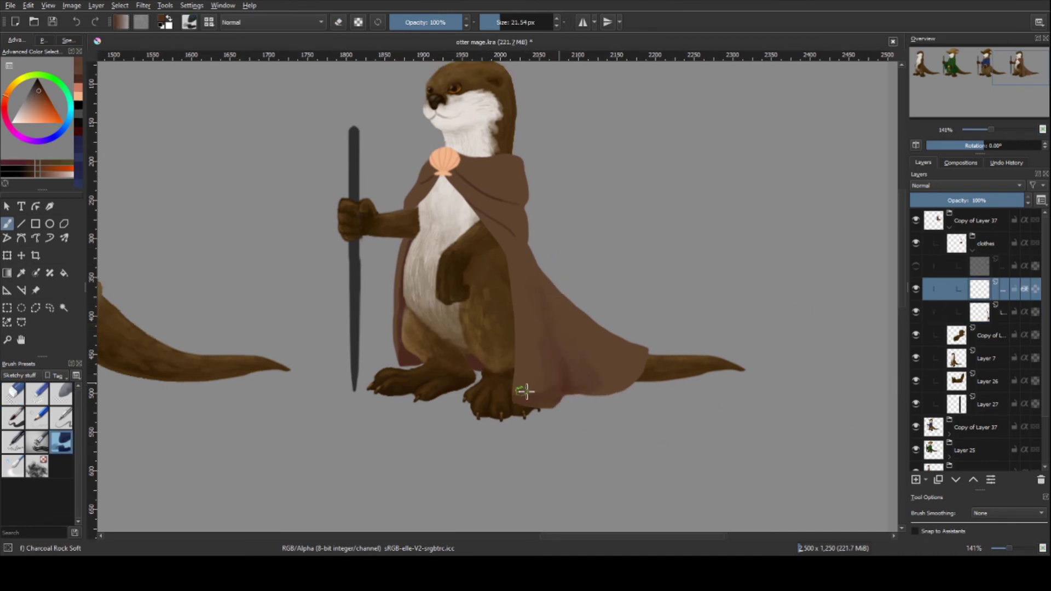
left_click_drag(514, 383, 542, 400)
- Blend the cloak shading using brown tones sampled from the cape
key("bracketleft")
key("bracketleft")
key("bracketleft")
left_click(569, 355, "ctrl")
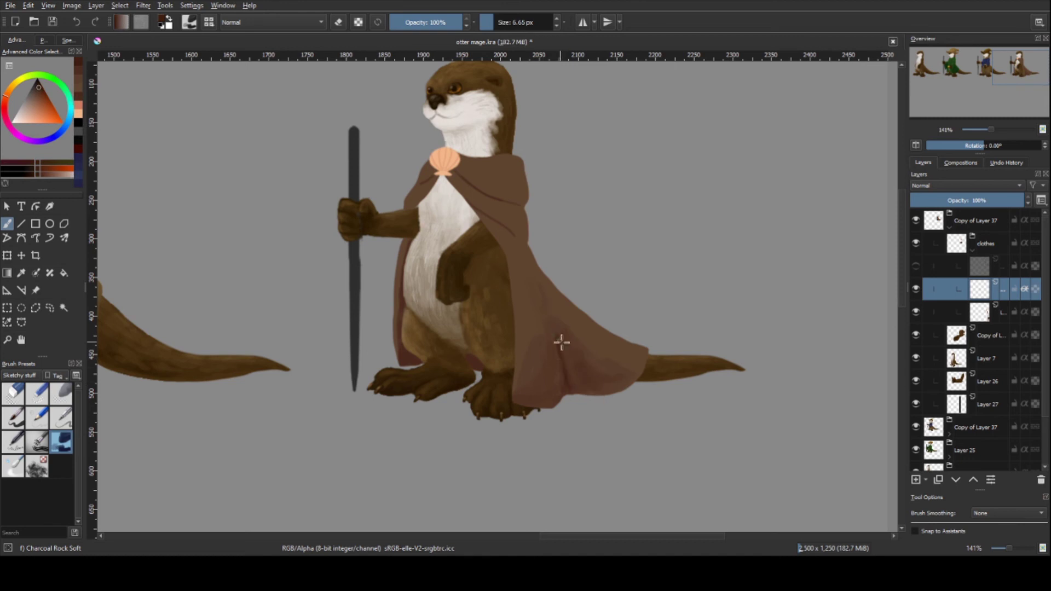
left_click(568, 341, "ctrl")
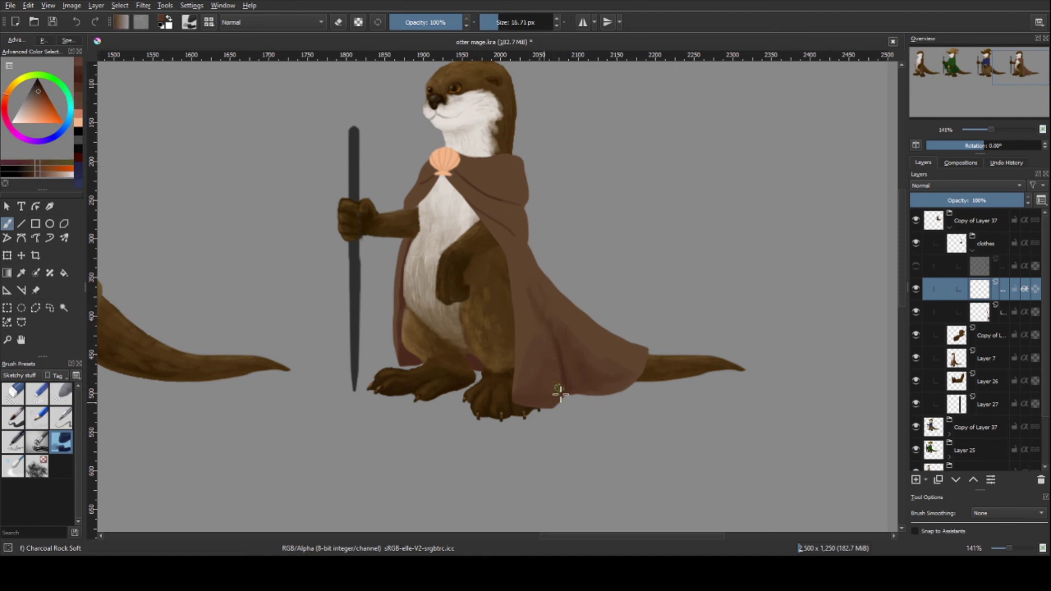
left_click(535, 288, "ctrl")
key("bracketright")
key("bracketright")
key("bracketright")
left_click_drag(581, 334, 599, 347)
left_click(559, 307, "ctrl")
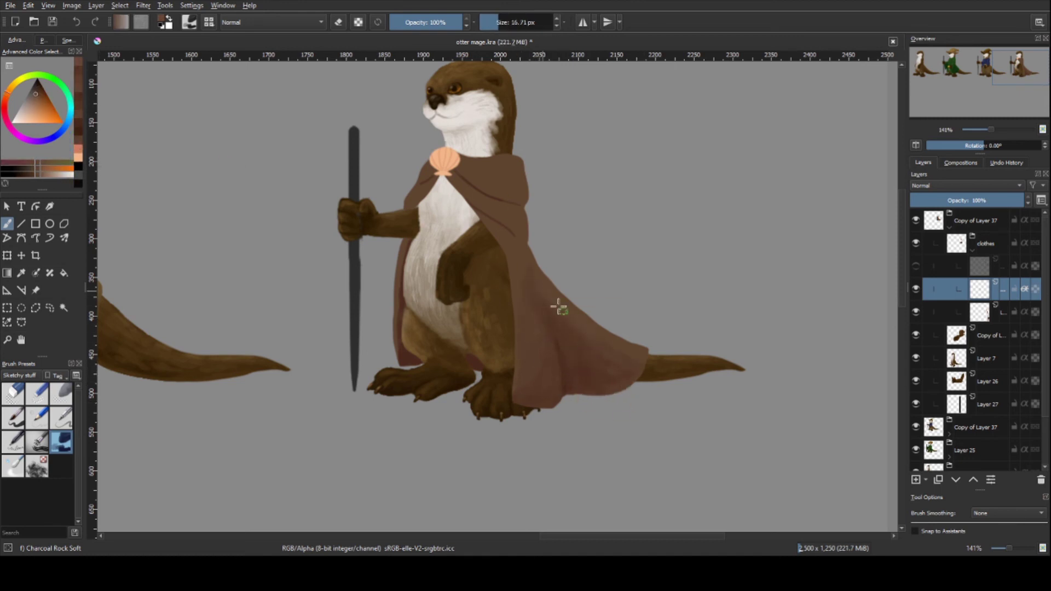
left_click(528, 311, "ctrl")
scroll(460, 306, "up", 2)
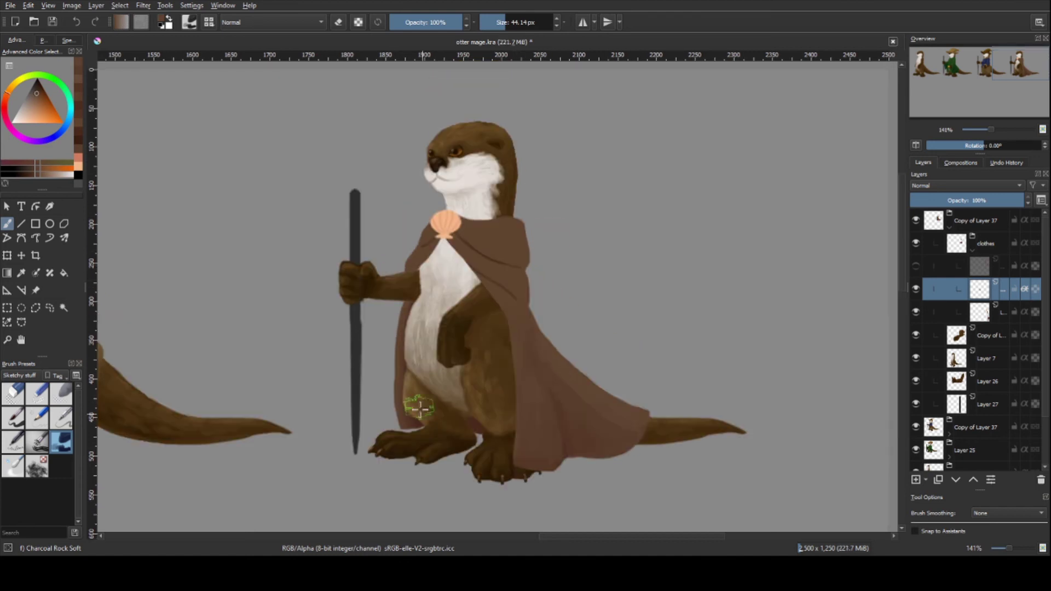
left_click(421, 411, "ctrl")
left_click(552, 460, "ctrl")
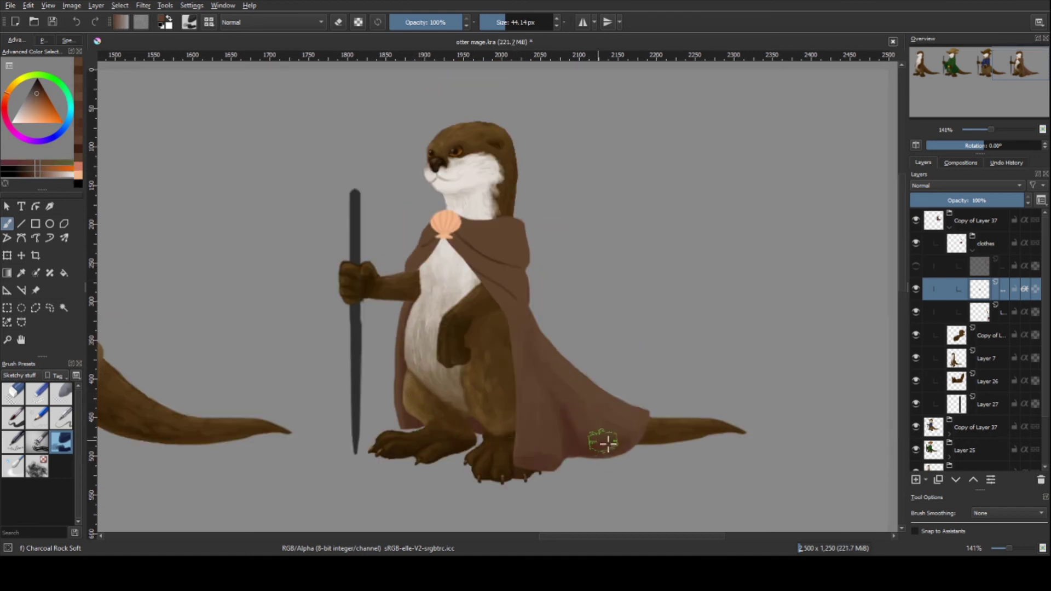
left_click(549, 345, "ctrl")
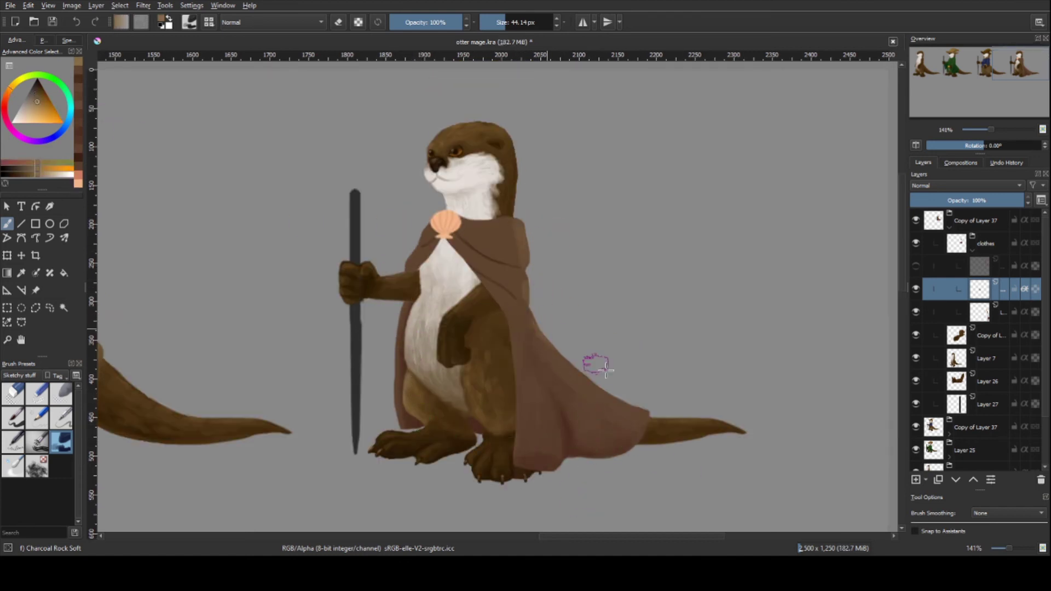
- Zoom in and refine the cloak with lighter orange tones sampled from it
key("bracketleft")
key("bracketleft")
key("bracketleft")
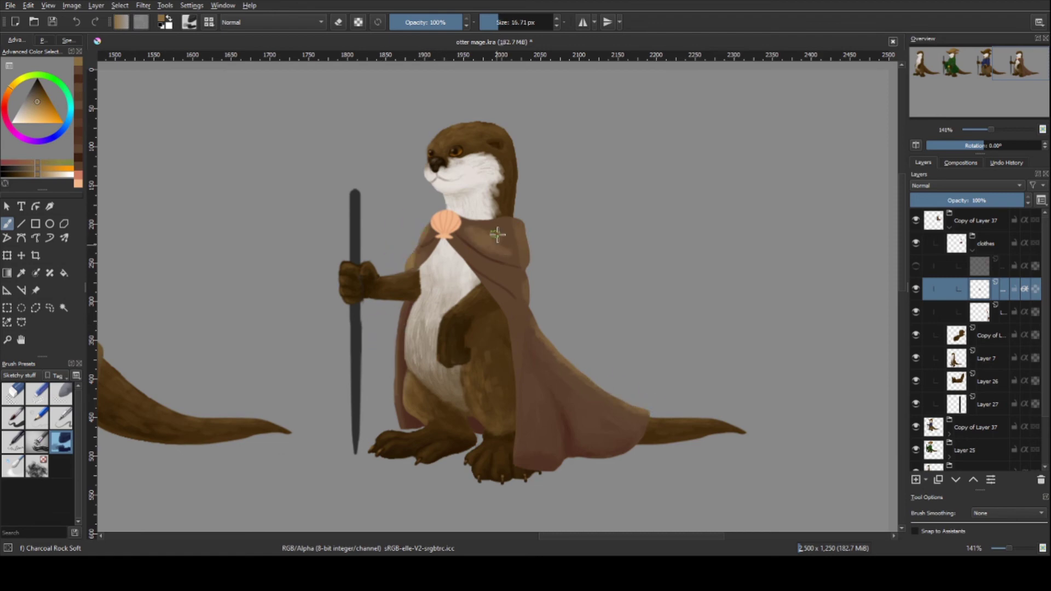
left_click(490, 277, "ctrl")
left_click(504, 256, "ctrl")
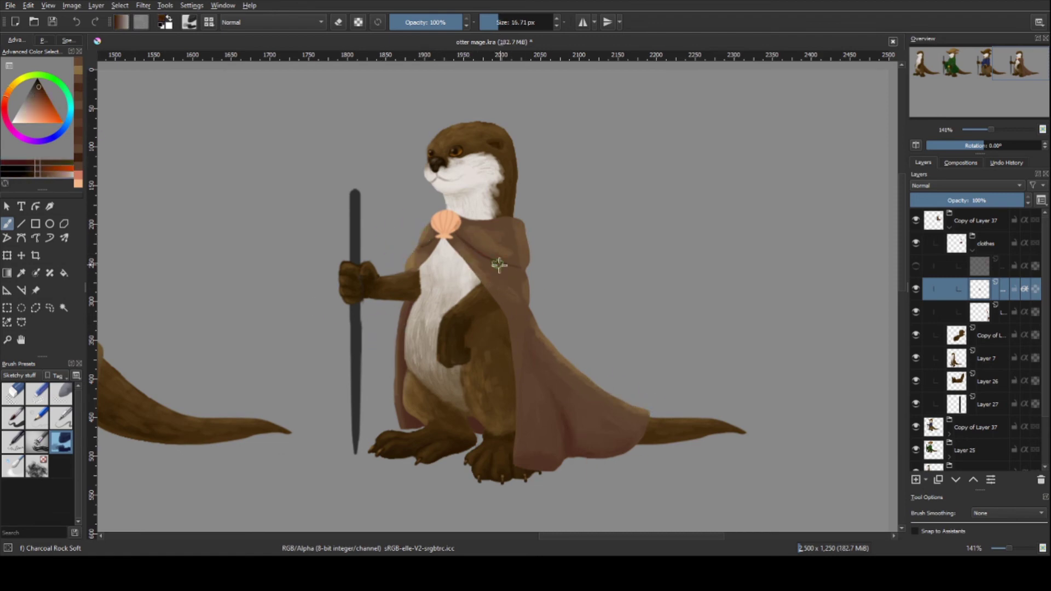
key("plus")
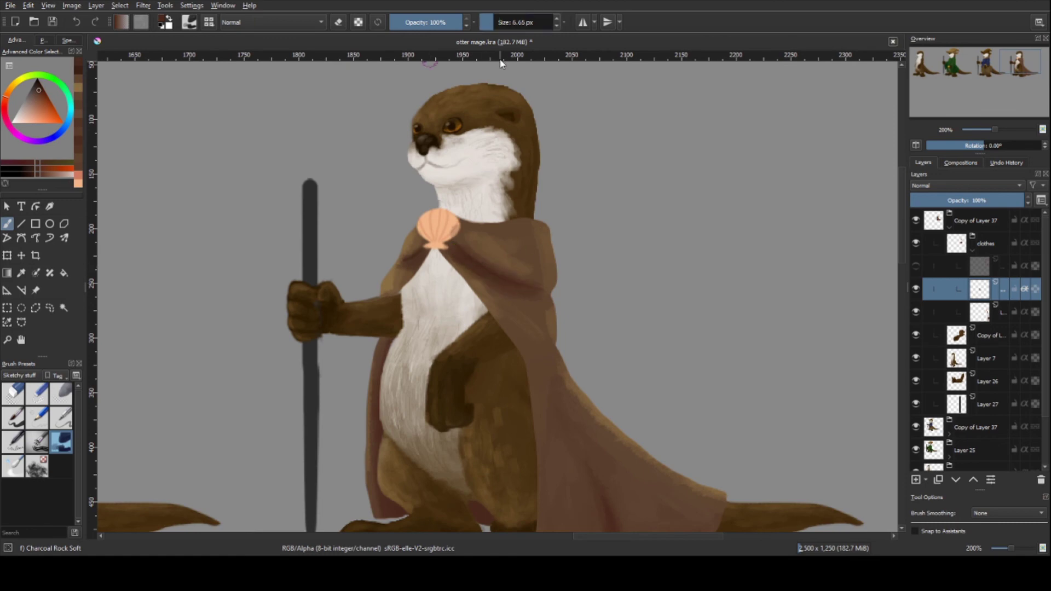
left_click(526, 238, "ctrl")
left_click(543, 246, "ctrl")
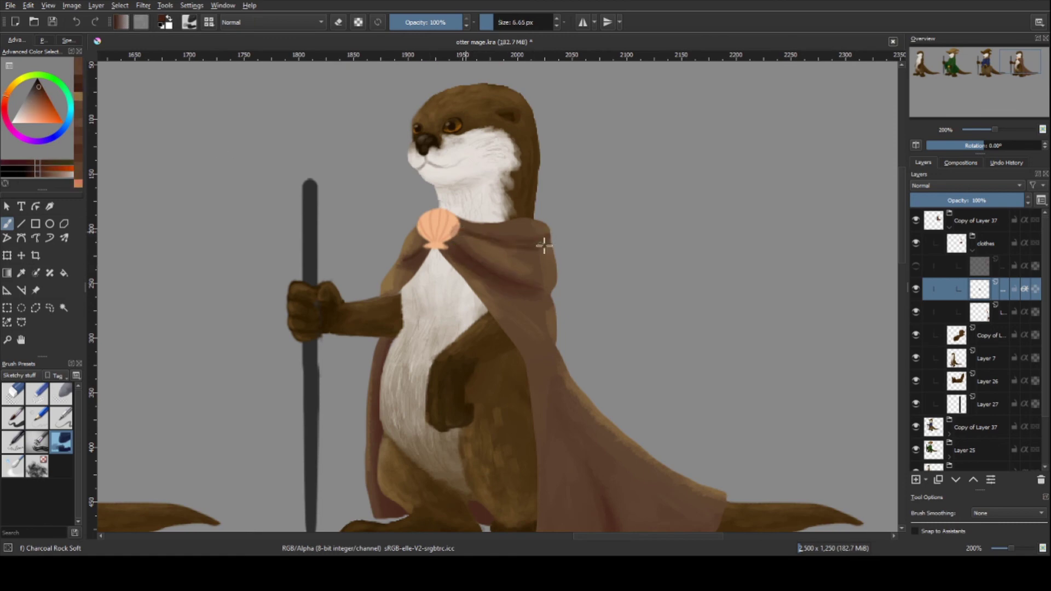
left_click(498, 275, "ctrl")
left_click_drag(499, 275, 524, 252)
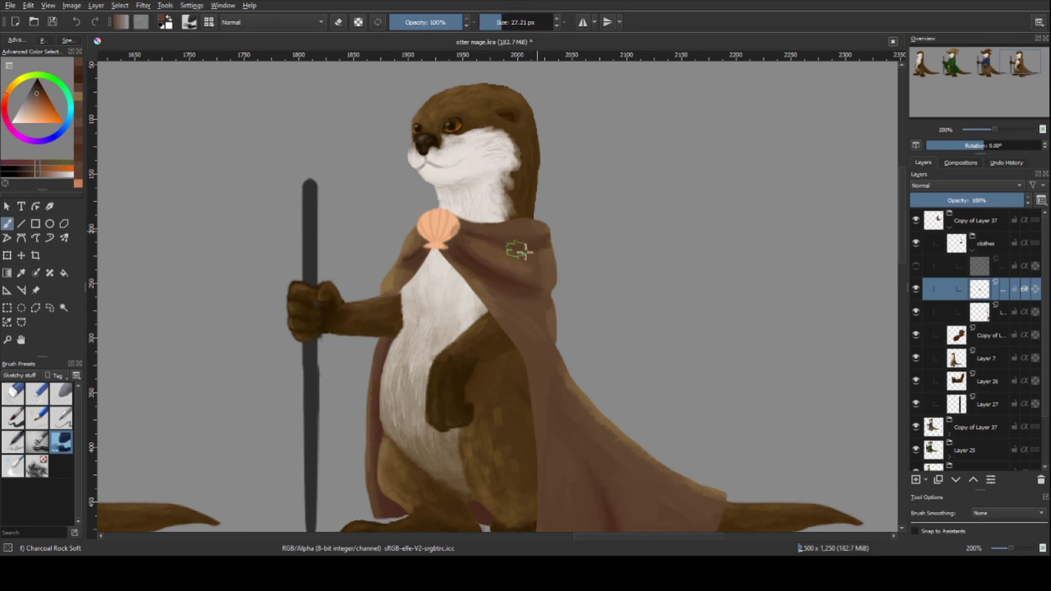
left_click(492, 298, "ctrl")
left_click(481, 305, "ctrl")
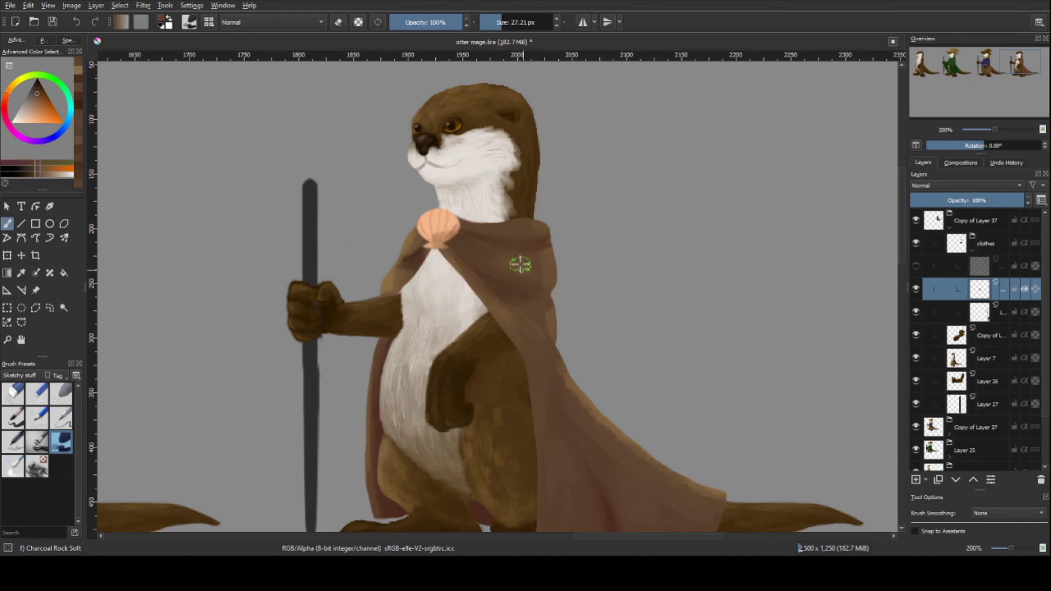
left_click(476, 257, "ctrl")
scroll(542, 273, "down", 3)
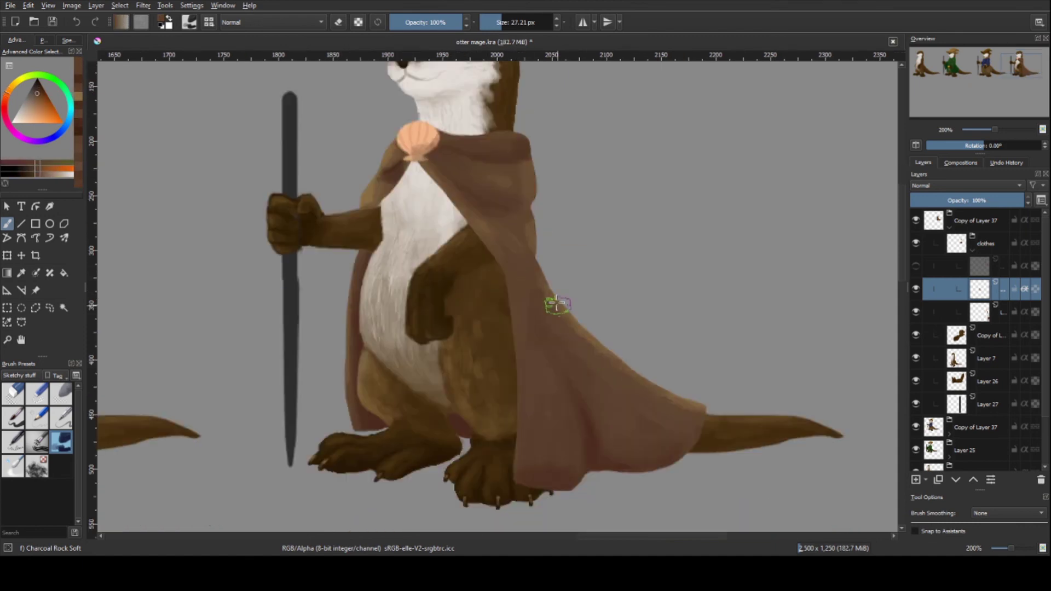
- Paint lighter tan highlights along the cloak's shoulder and front fold
key("[")
key("[")
key("[")
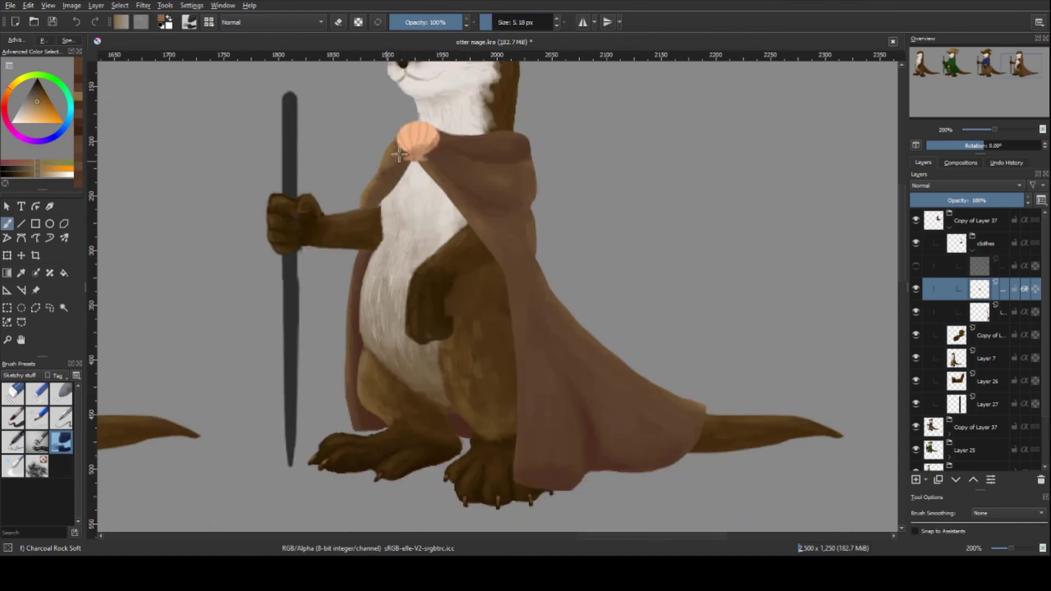
left_click(383, 160, "ctrl")
left_click(374, 181, "ctrl")
left_click(363, 202, "ctrl")
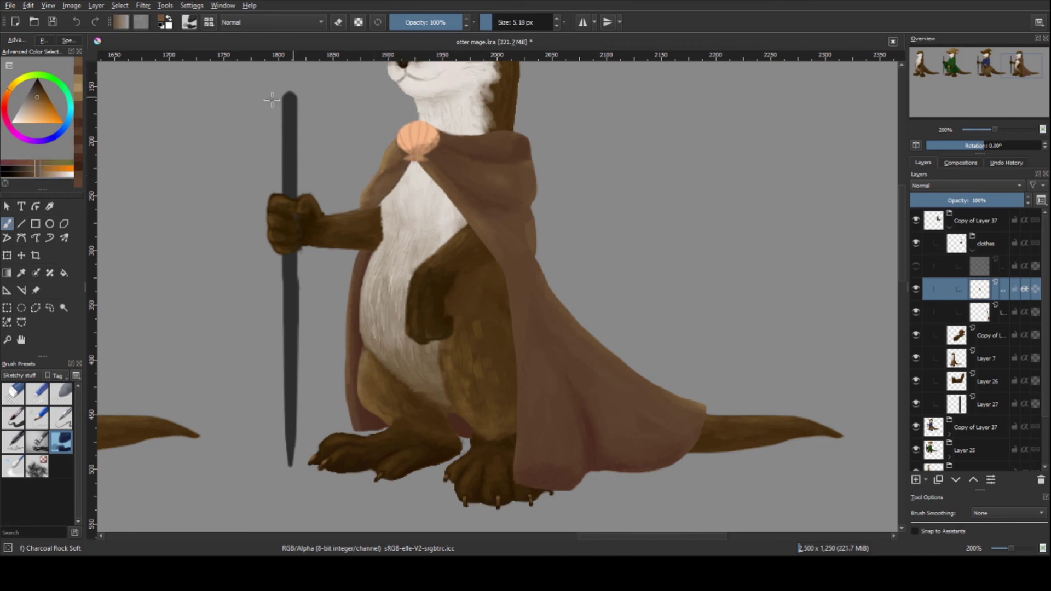
key("]")
key("]")
key("]")
scroll(365, 211, "down", 3)
left_click(387, 342, "ctrl")
left_click_drag(534, 219, 548, 416)
left_click(539, 257, "ctrl")
left_click(554, 377, "ctrl")
- Re-sample cloak colours around the otter's head and shell clasp
left_click(493, 140, "ctrl")
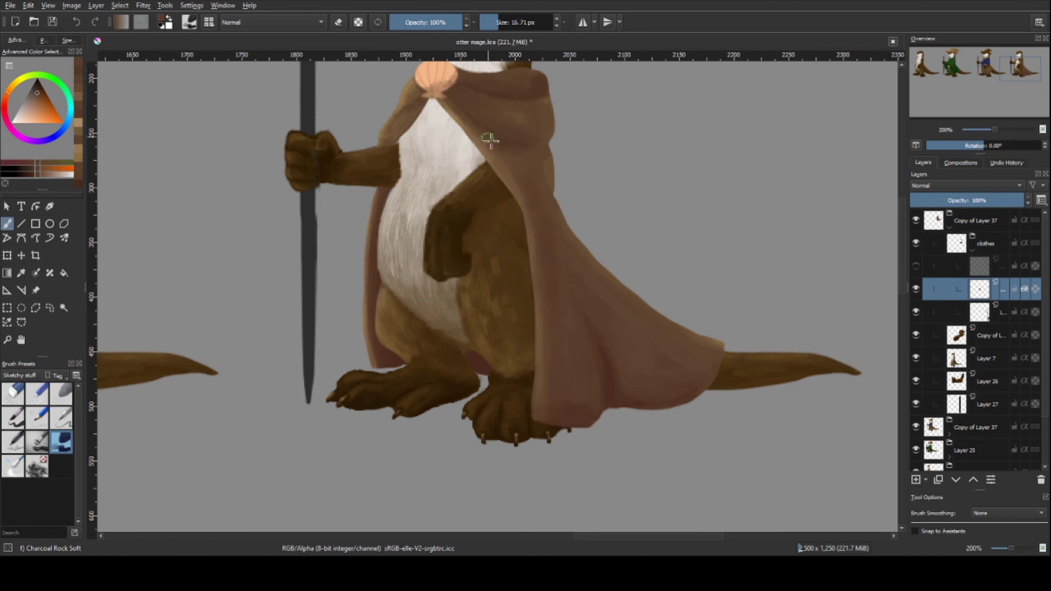
left_click(605, 380, "ctrl")
left_click(651, 367, "ctrl")
left_click(591, 246, "ctrl")
left_click(671, 340, "ctrl")
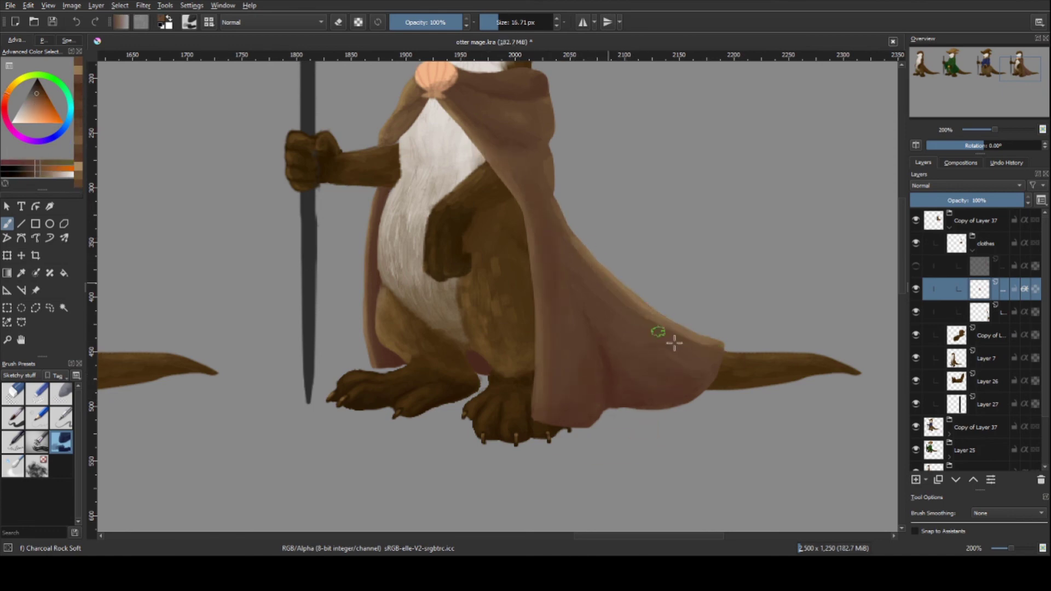
left_click(554, 140, "ctrl")
left_click(544, 170, "ctrl")
left_click_drag(528, 178, 556, 282)
left_click(506, 209, "ctrl")
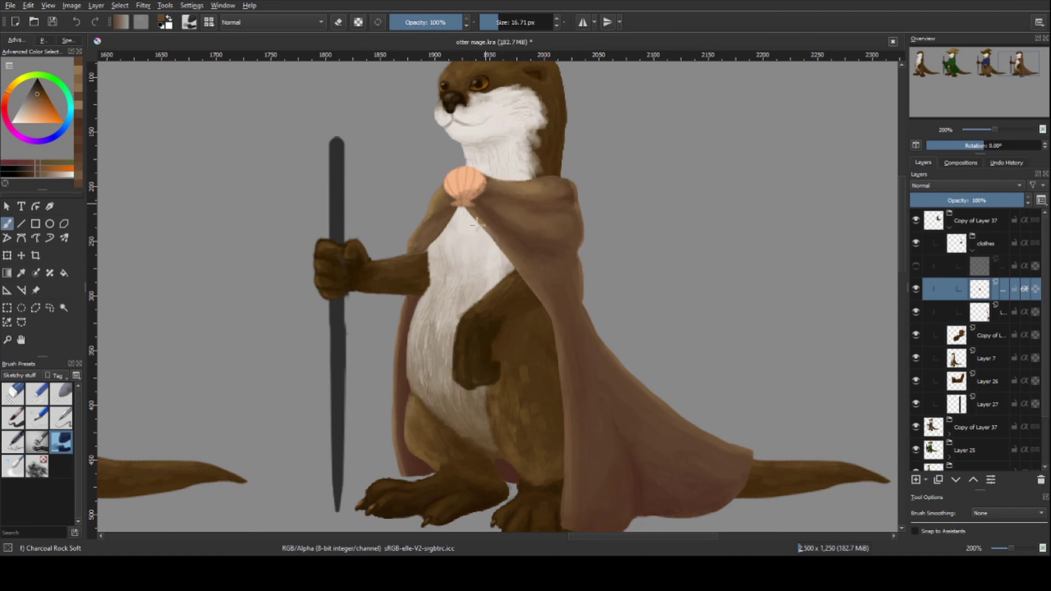
left_click(505, 186, "ctrl")
- Highlight the shell clasp in peach, salmon and dark red, then fit the lineup to the page
key("[")
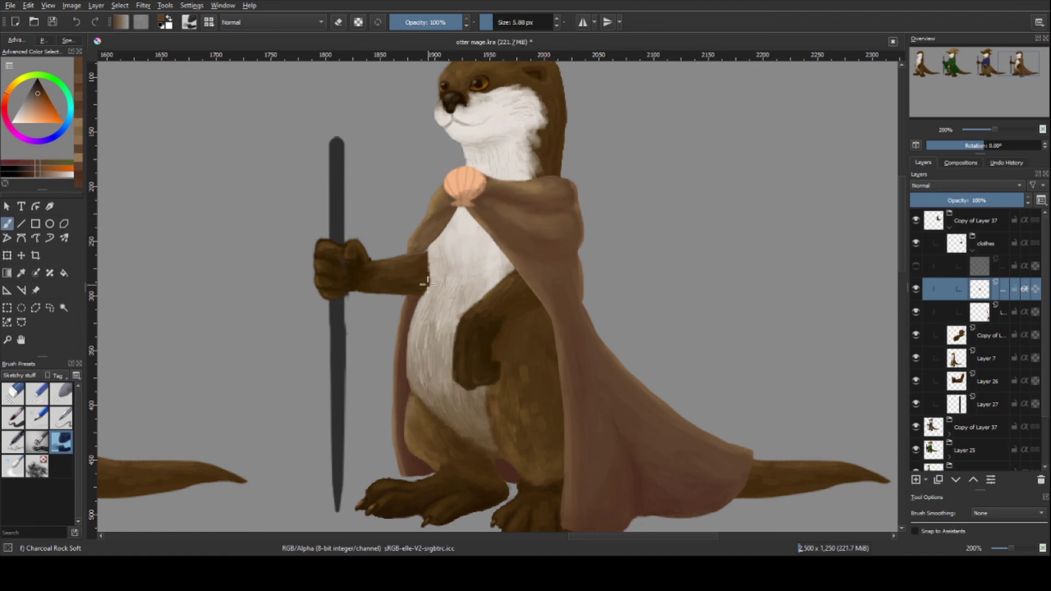
left_click(446, 210, "ctrl")
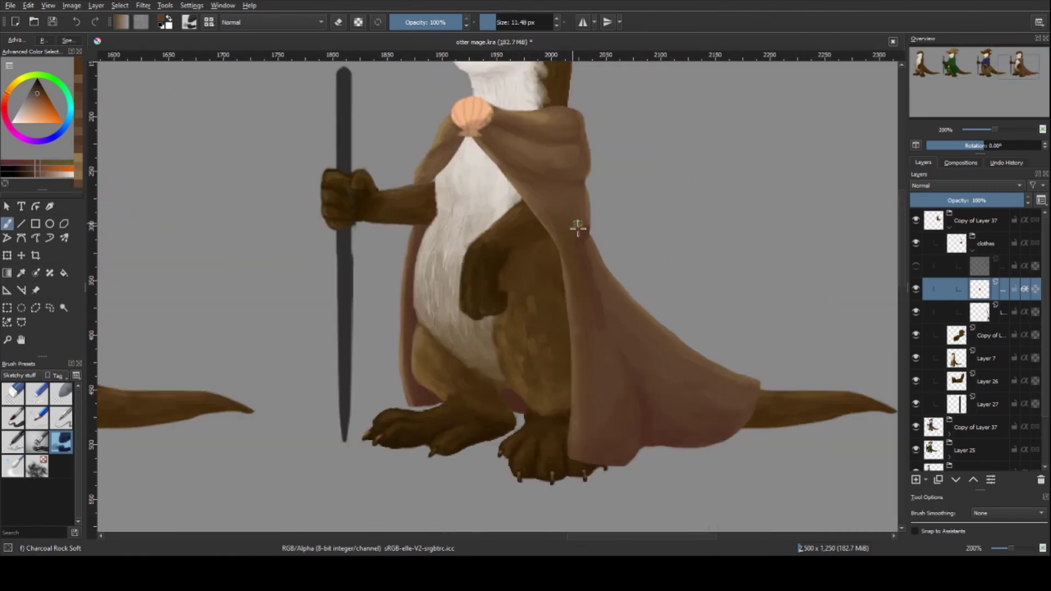
key("[")
key("[")
key("[")
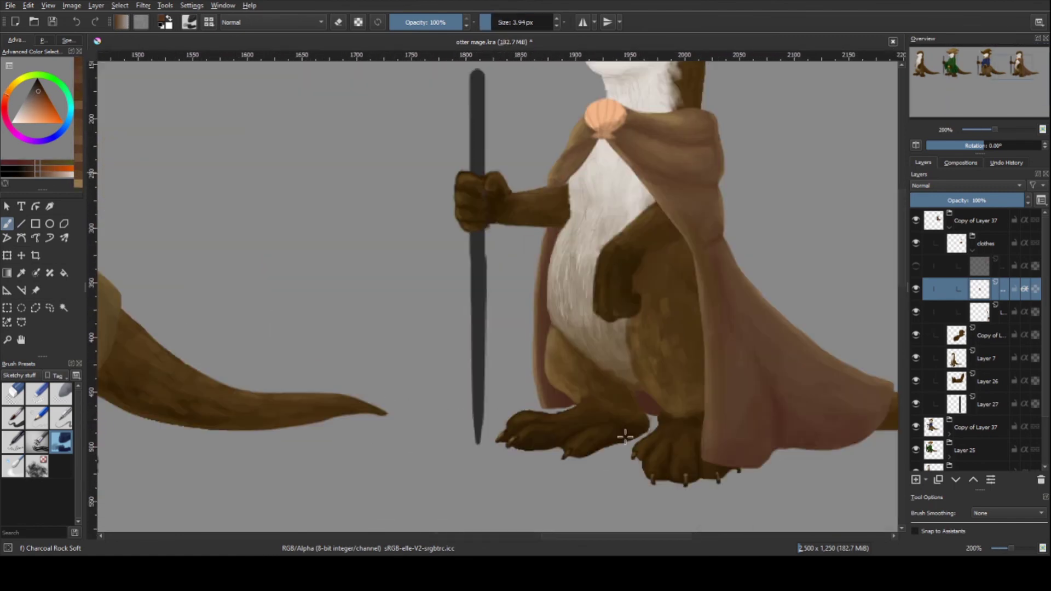
key("e")
key("e")
left_click(569, 290, "ctrl")
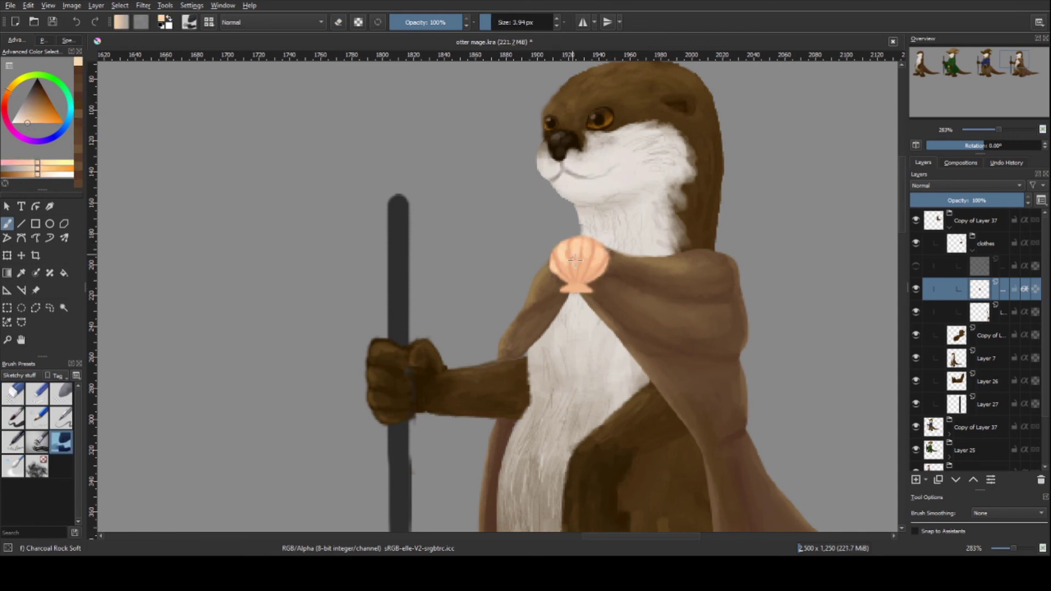
left_click(37, 117)
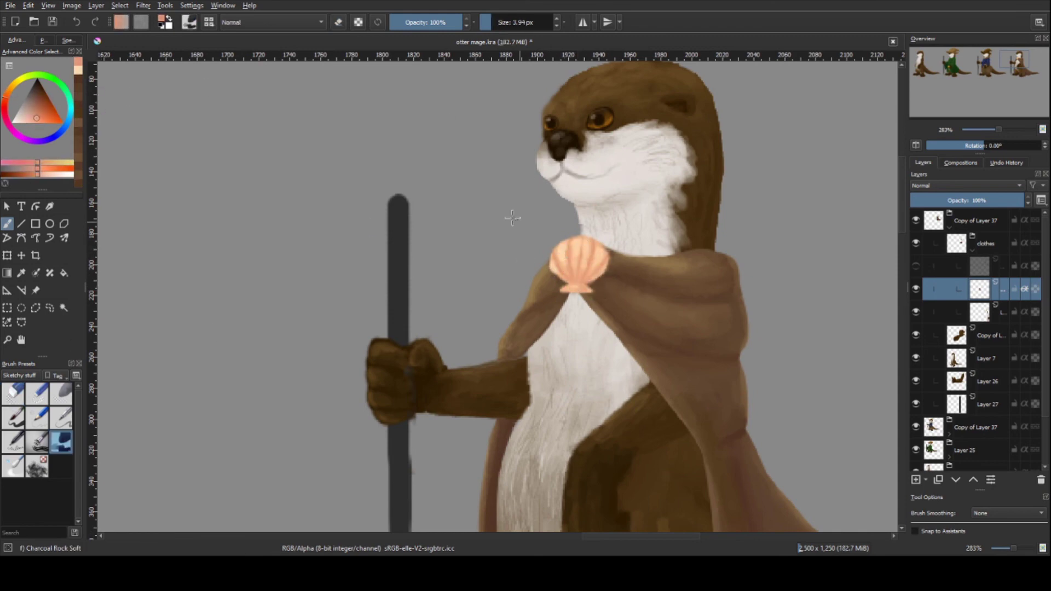
left_click(37, 107)
key("2")
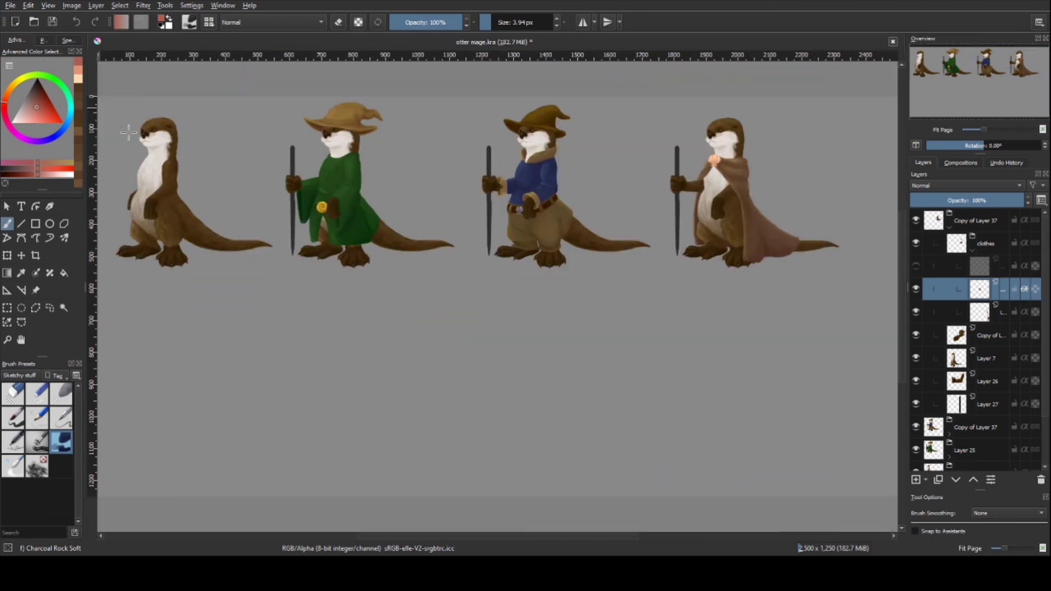
key("ctrl+j")
key("ctrl+t")
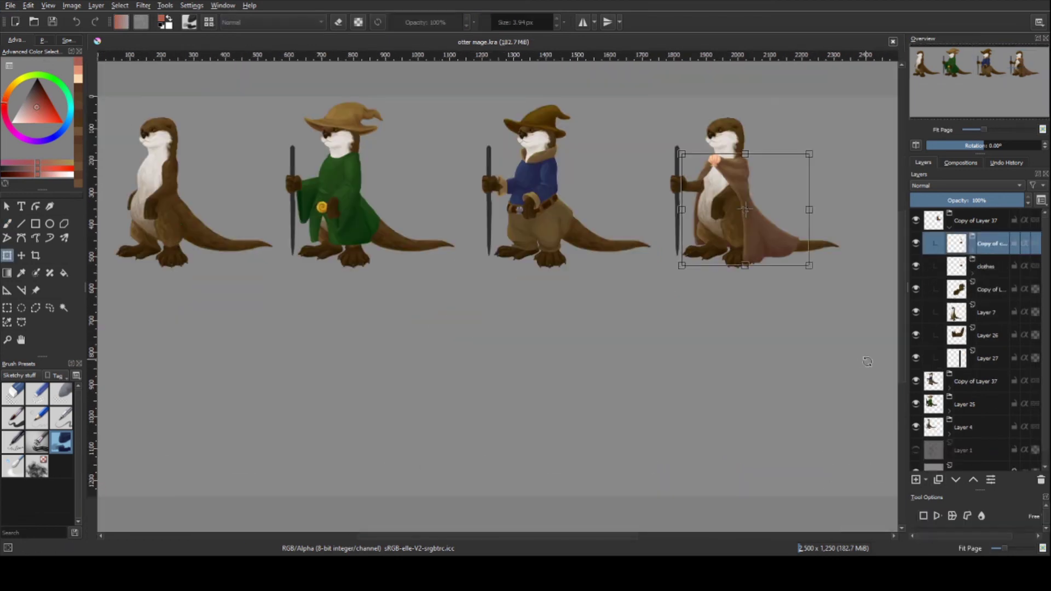
left_click_drag(773, 235, 369, 239)
key("Return")
key("ctrl+j")
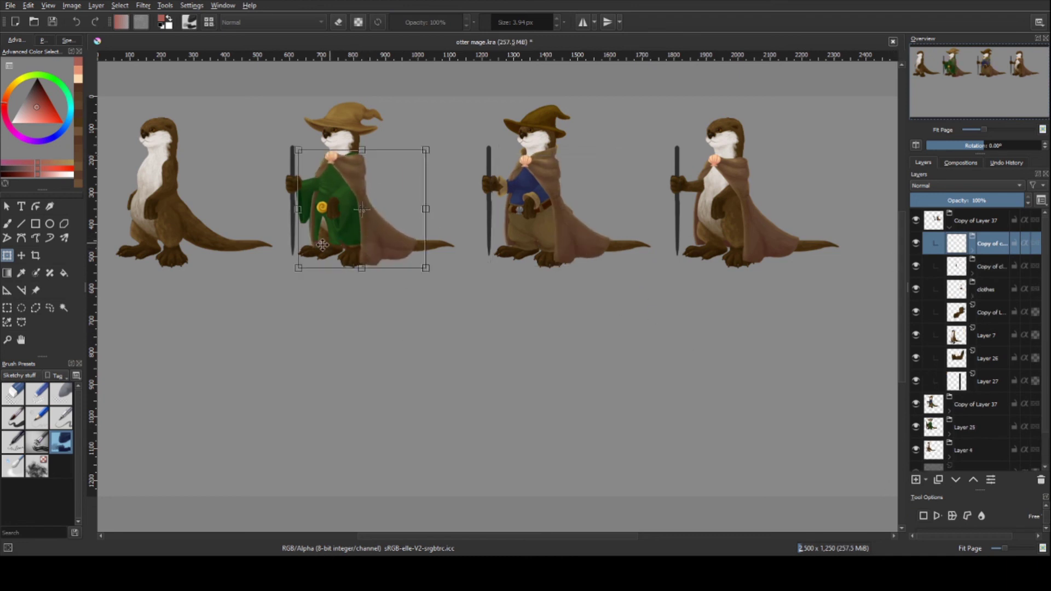
left_click_drag(408, 339, 395, 244)
key("Return")
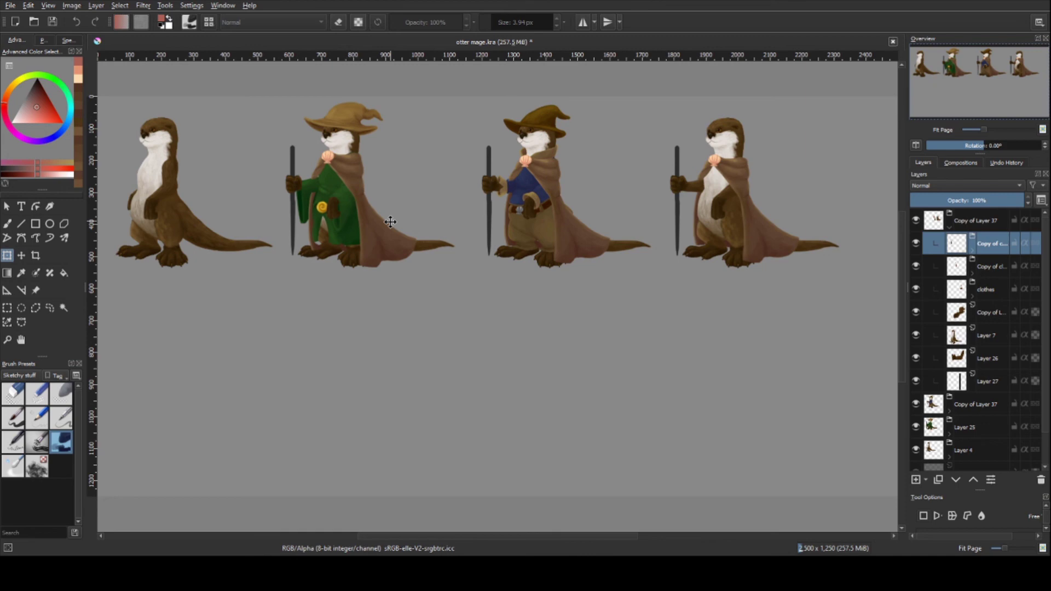
key("ctrl+z")
key("ctrl+z")
key("ctrl+z")
key("ctrl+z")
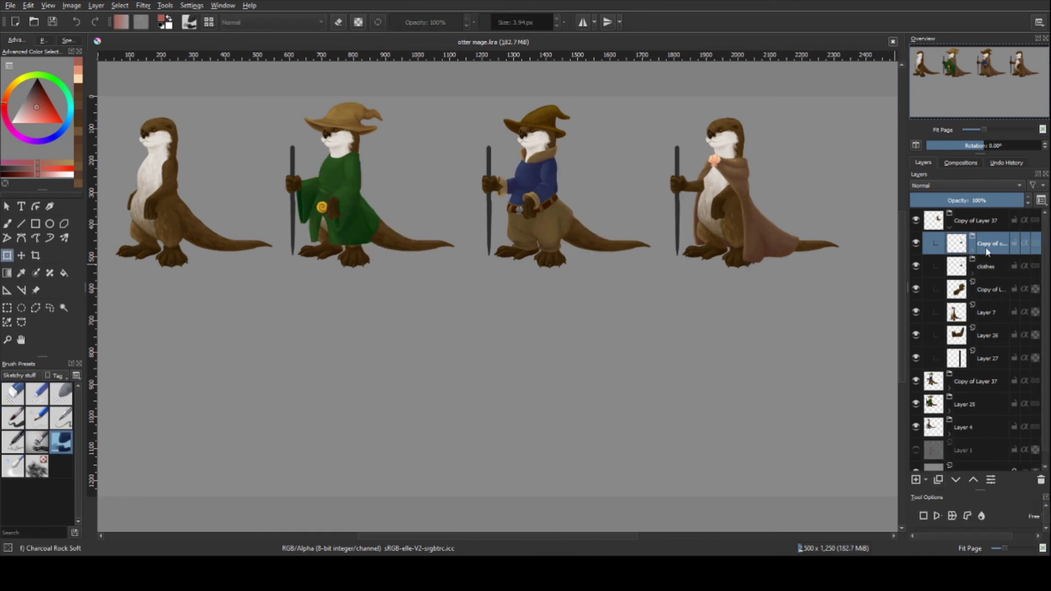
key("ctrl+z")
key("ctrl+z")
key("ctrl+z")
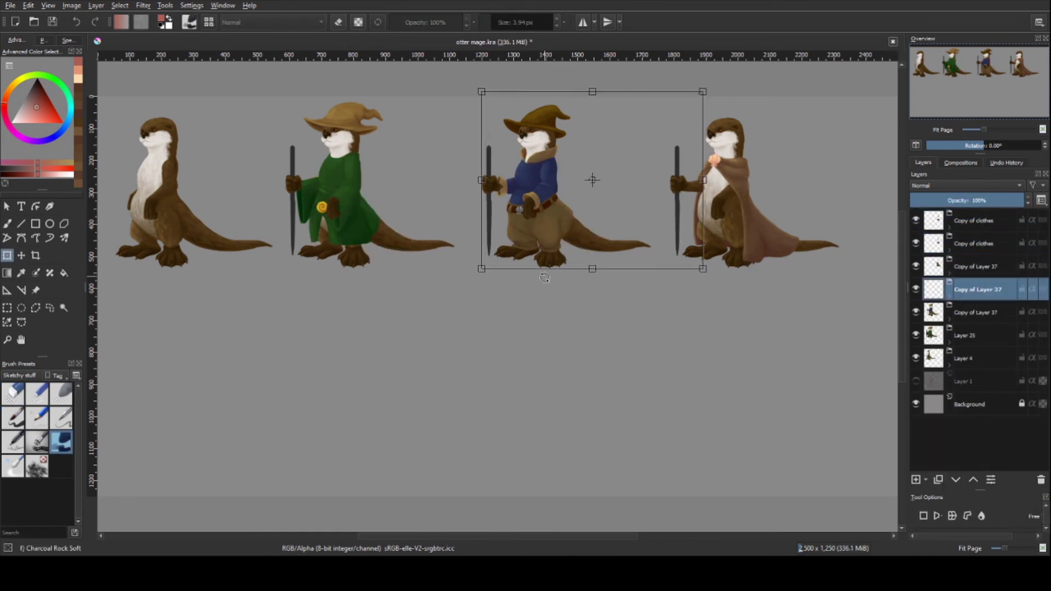
- Move the green and blue otter copies down to the lower left and lower middle
left_click(915, 358)
left_click(916, 289)
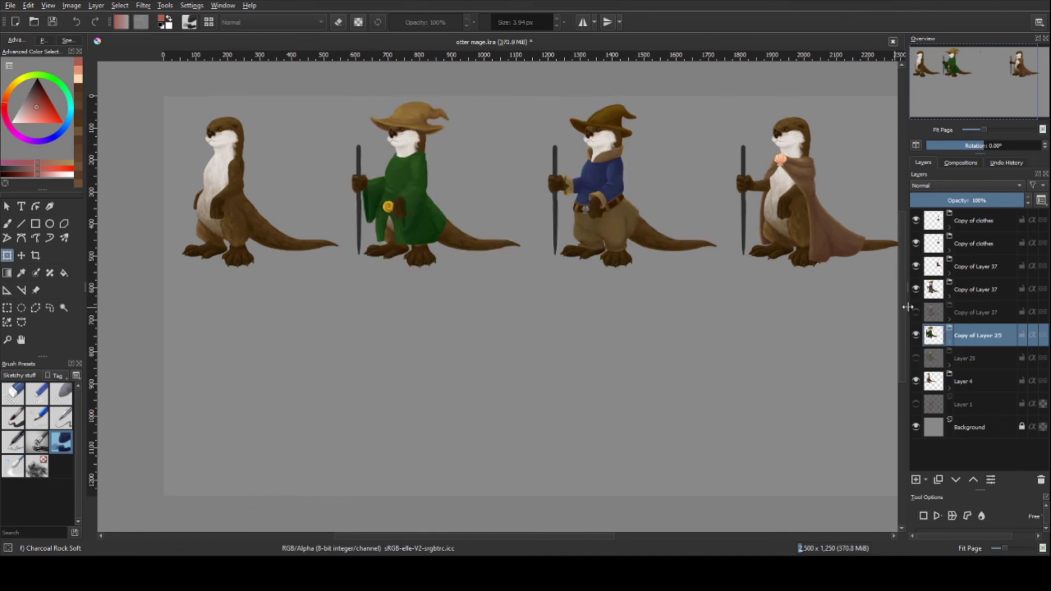
mouse_move(405, 219)
left_mouse_down()
mouse_move(282, 428)
mouse_move(219, 391)
left_mouse_up()
left_click(916, 358)
left_click(977, 289)
left_click_drag(638, 238, 449, 411)
left_click(916, 312)
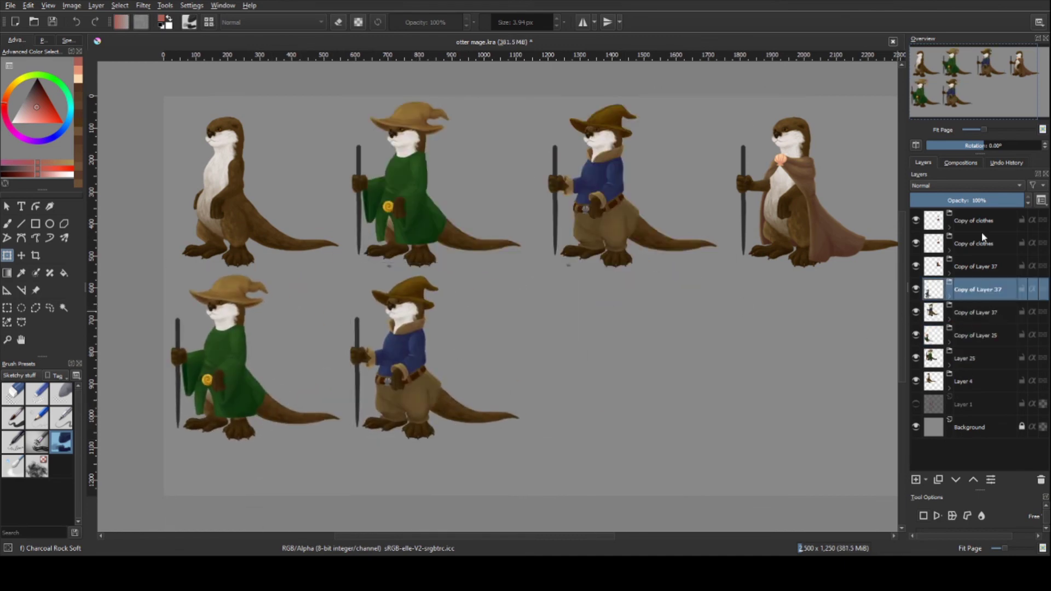
- Reorder the cape group and drag a cape copy onto the lower blue otter
left_click(915, 266)
left_click_drag(975, 220, 974, 323)
left_click(915, 266)
left_click(916, 289)
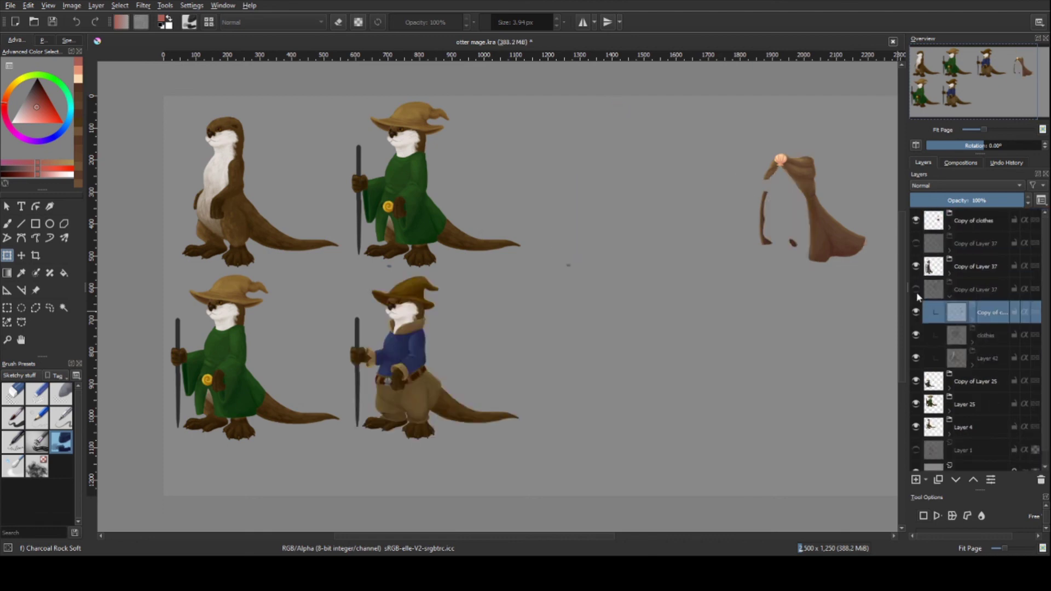
left_click(916, 244)
left_click(916, 358)
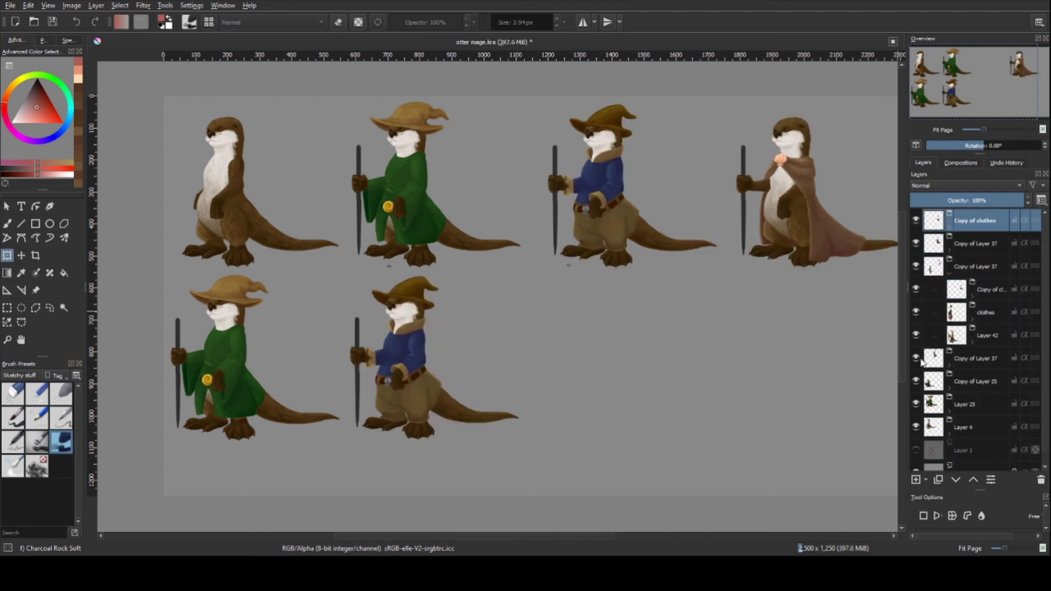
left_click(930, 289)
left_click_drag(833, 241, 450, 416)
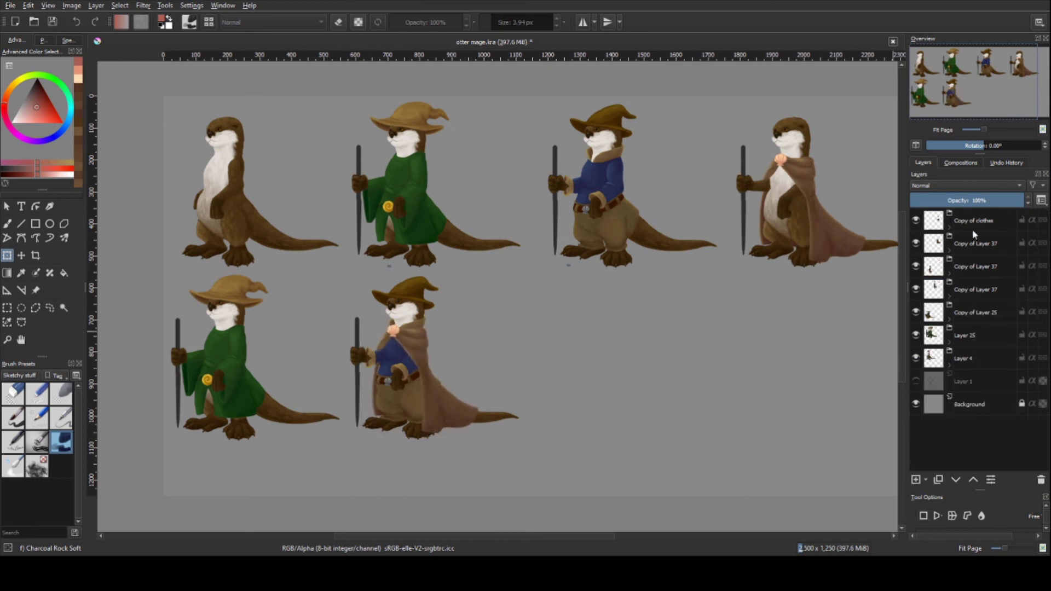
scroll(974, 328, "down", 1)
left_click(916, 220)
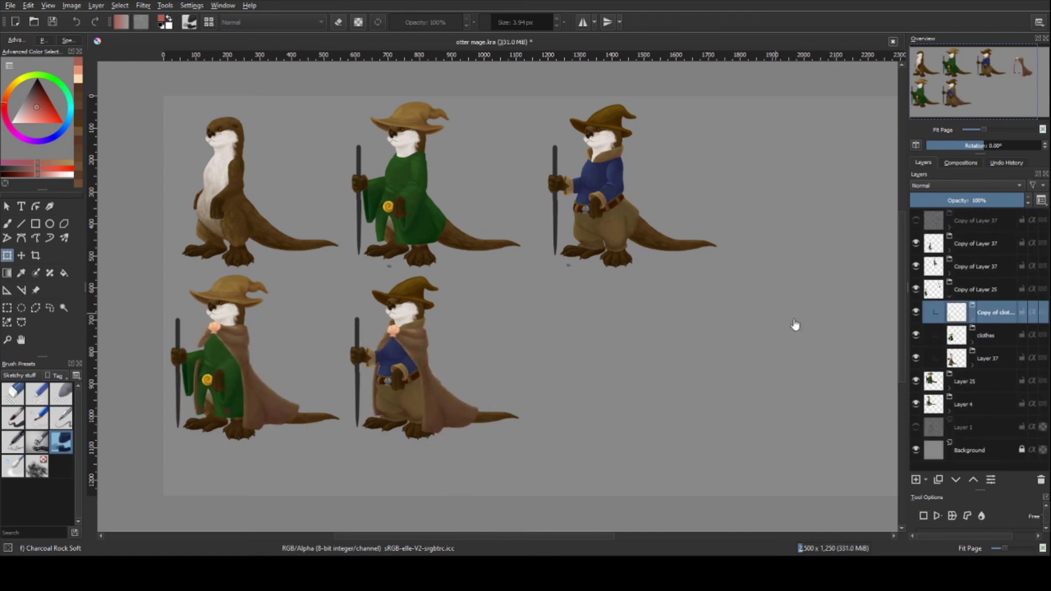
left_click(916, 266)
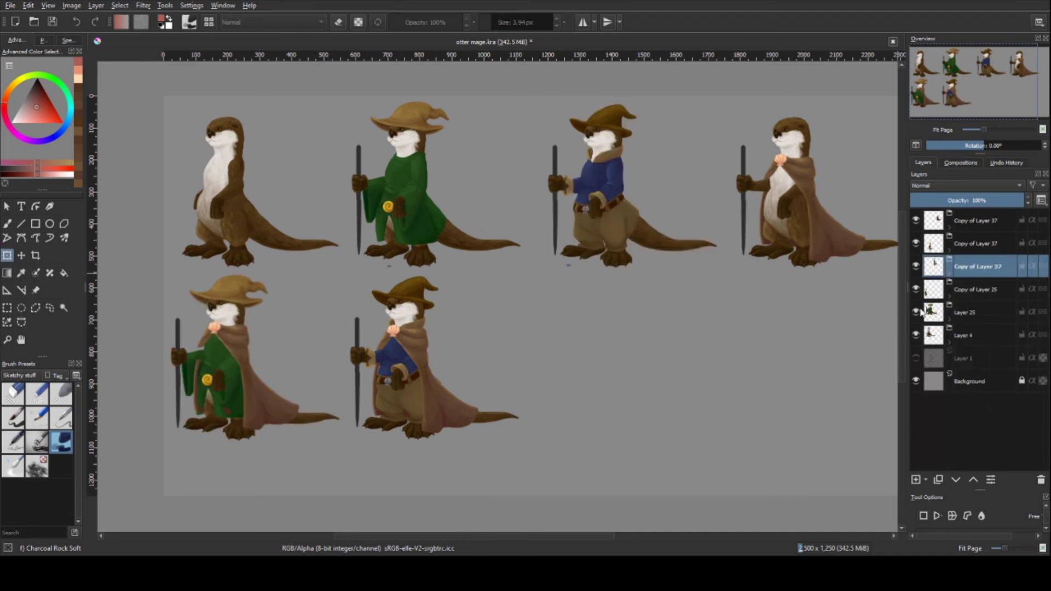
- Restore the top blue otter, collapse the layer groups and zoom on the lower green-robed otter
left_click(974, 338)
key("b")
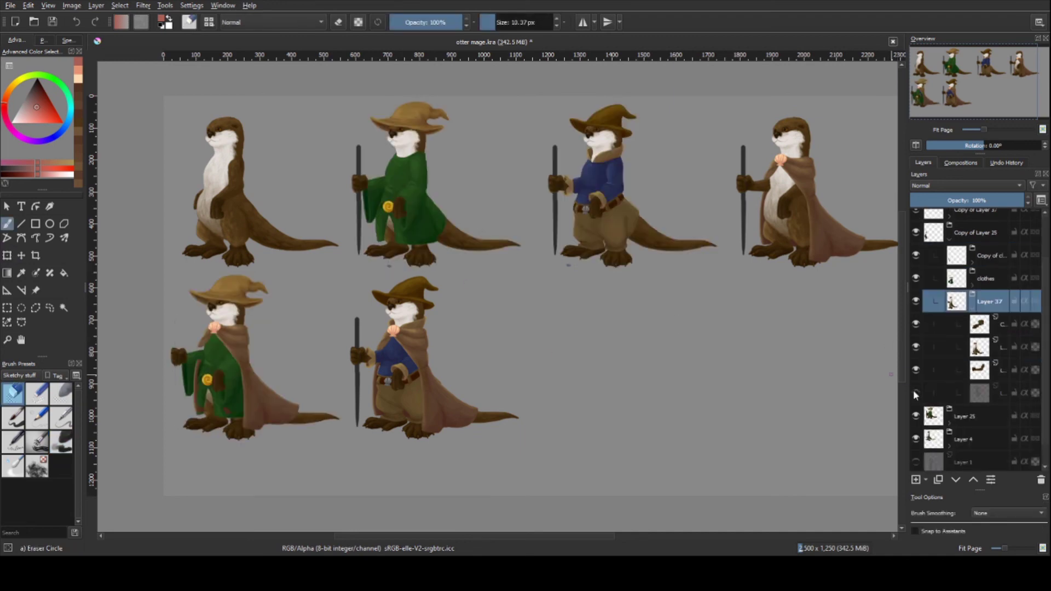
key("slash")
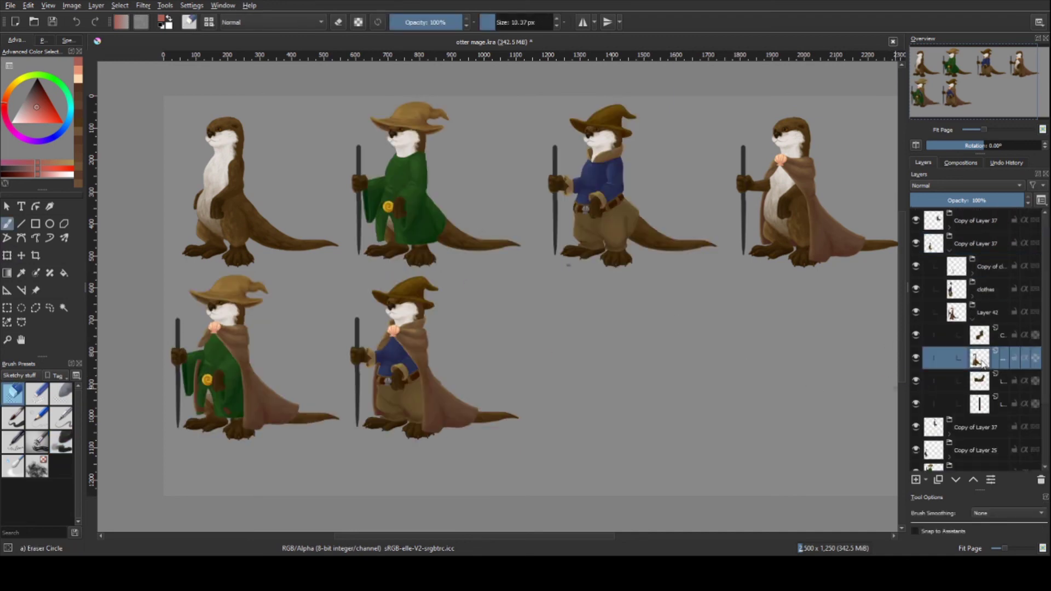
left_click(1009, 290)
key("slash")
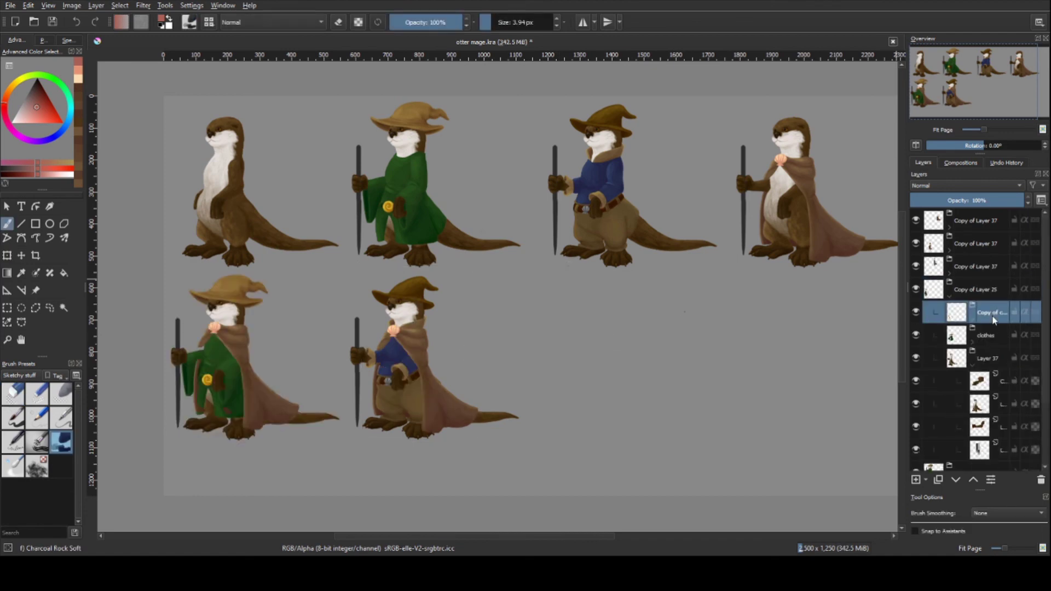
- Erase and repaint the see-through cape edges with charcoal, then deselect and pick the cape layer
scroll(743, 298, "up", 5)
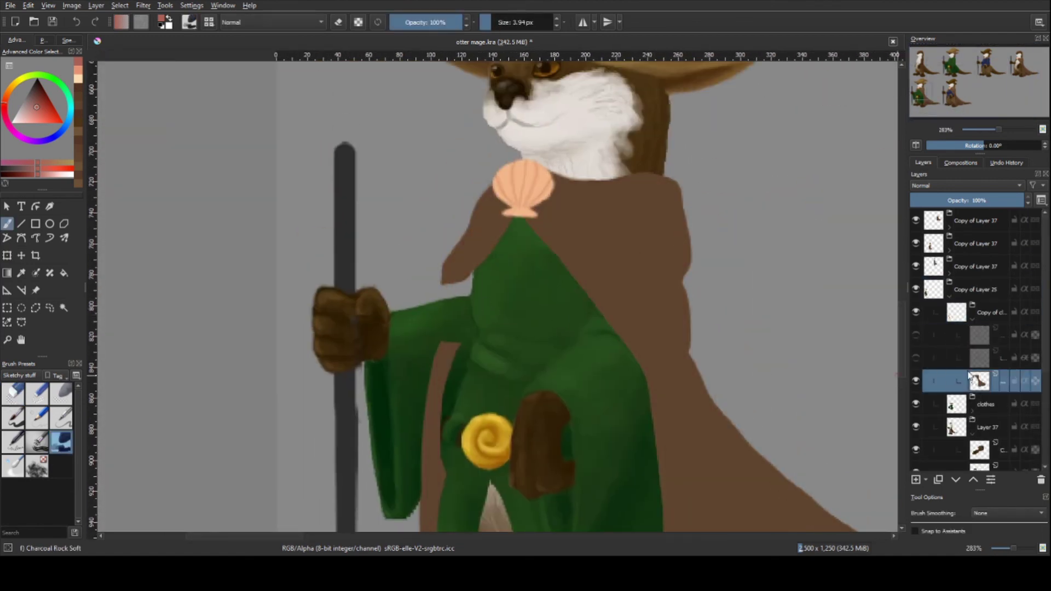
key("slash")
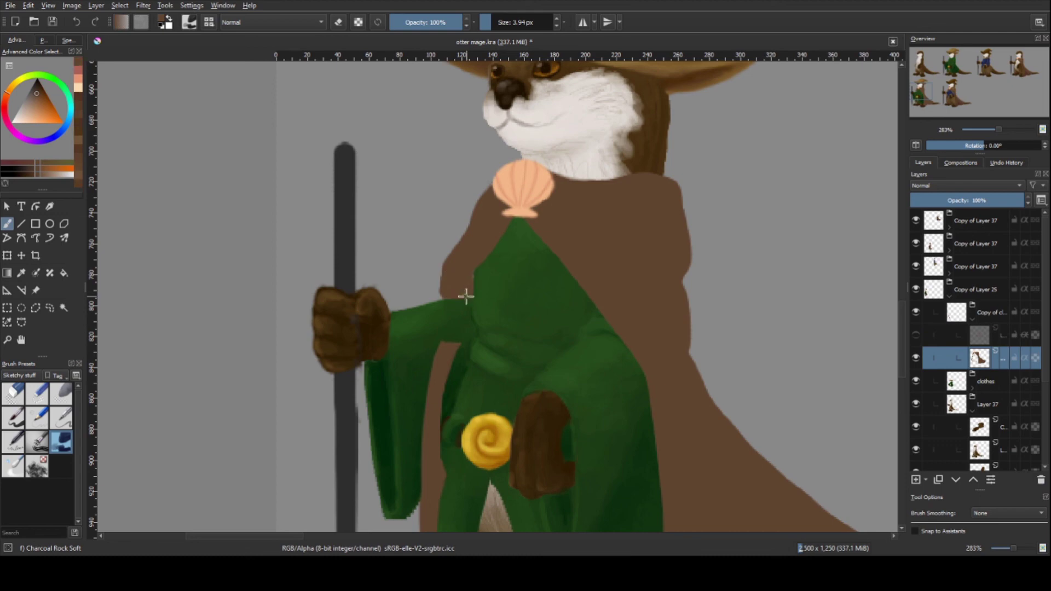
scroll(466, 296, "down", 3)
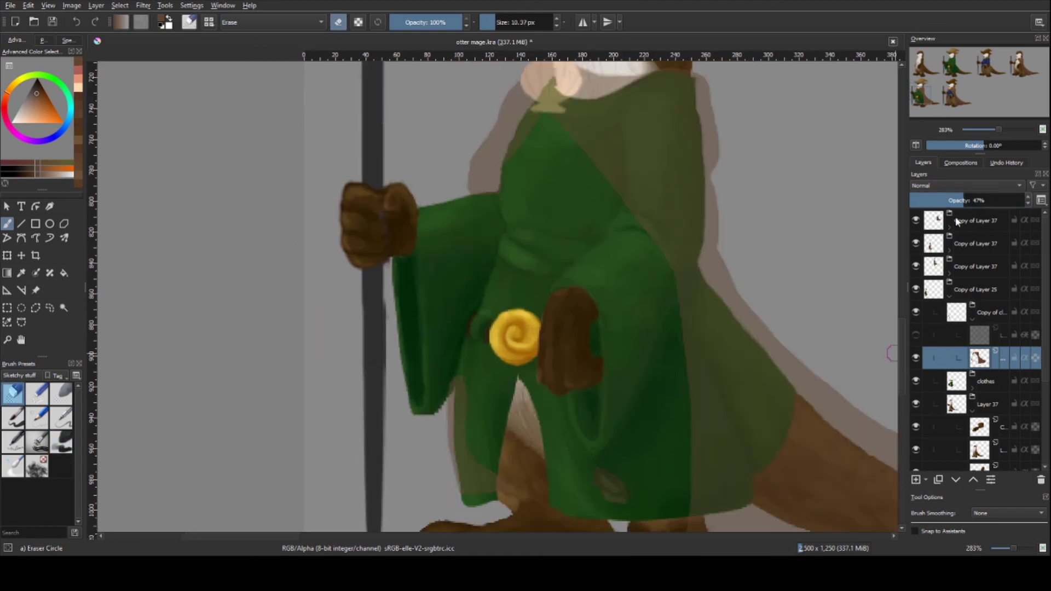
key("slash")
scroll(498, 398, "down", 2)
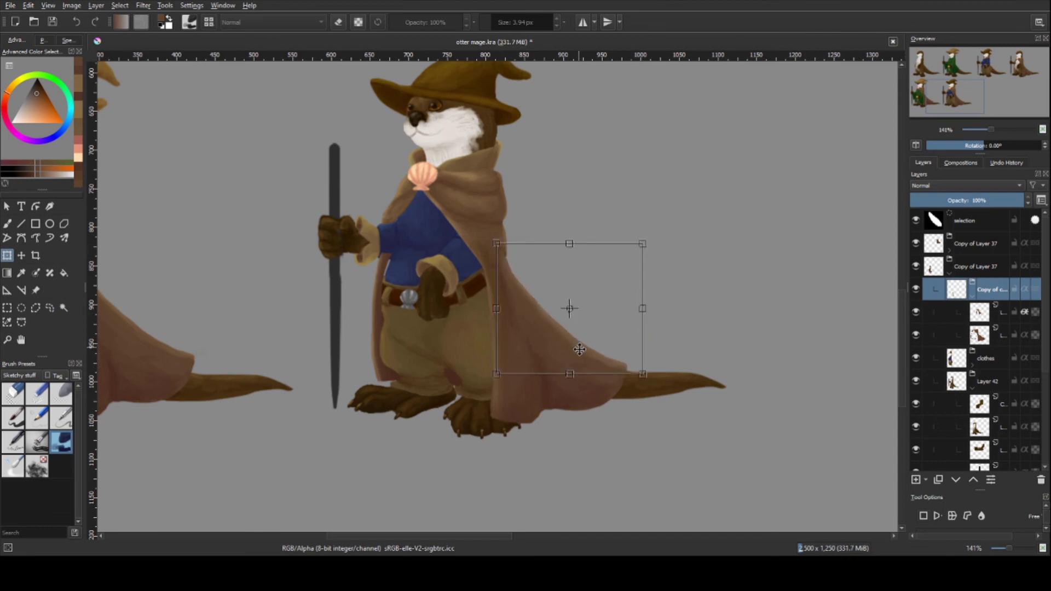
key("ctrl+shift+a")
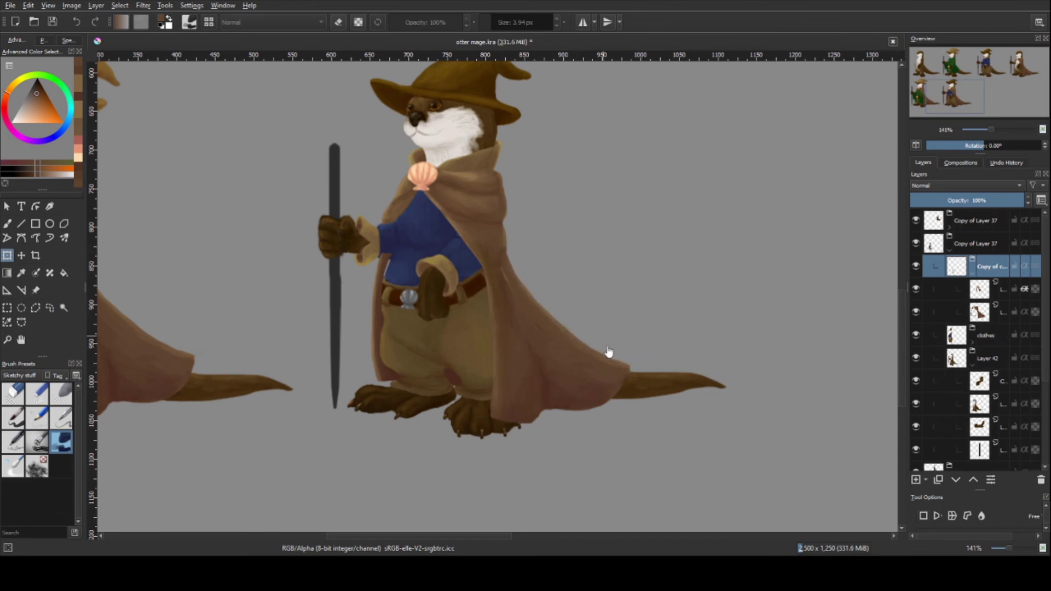
left_click(999, 314)
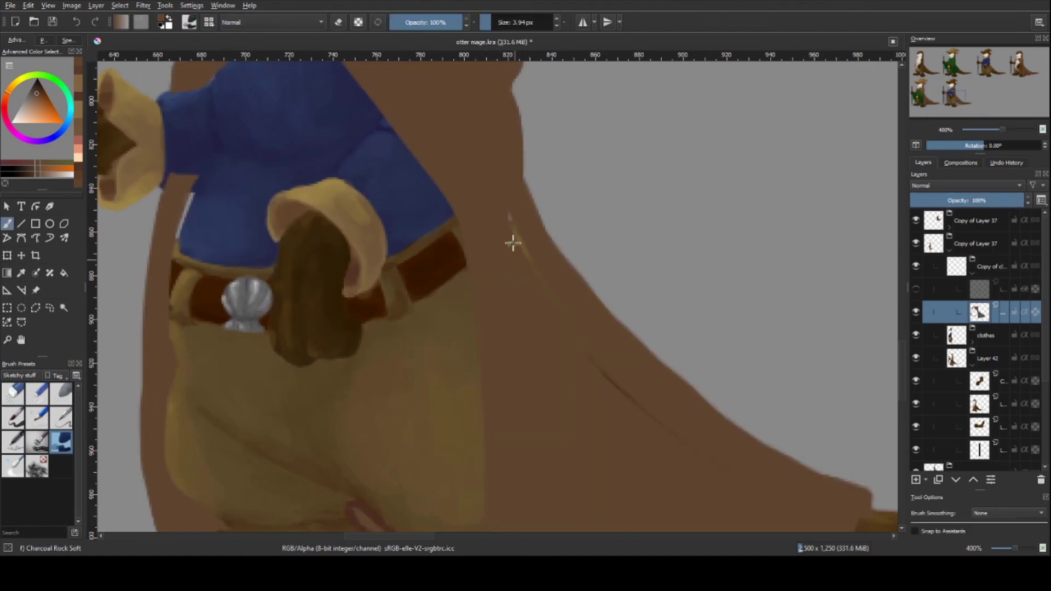